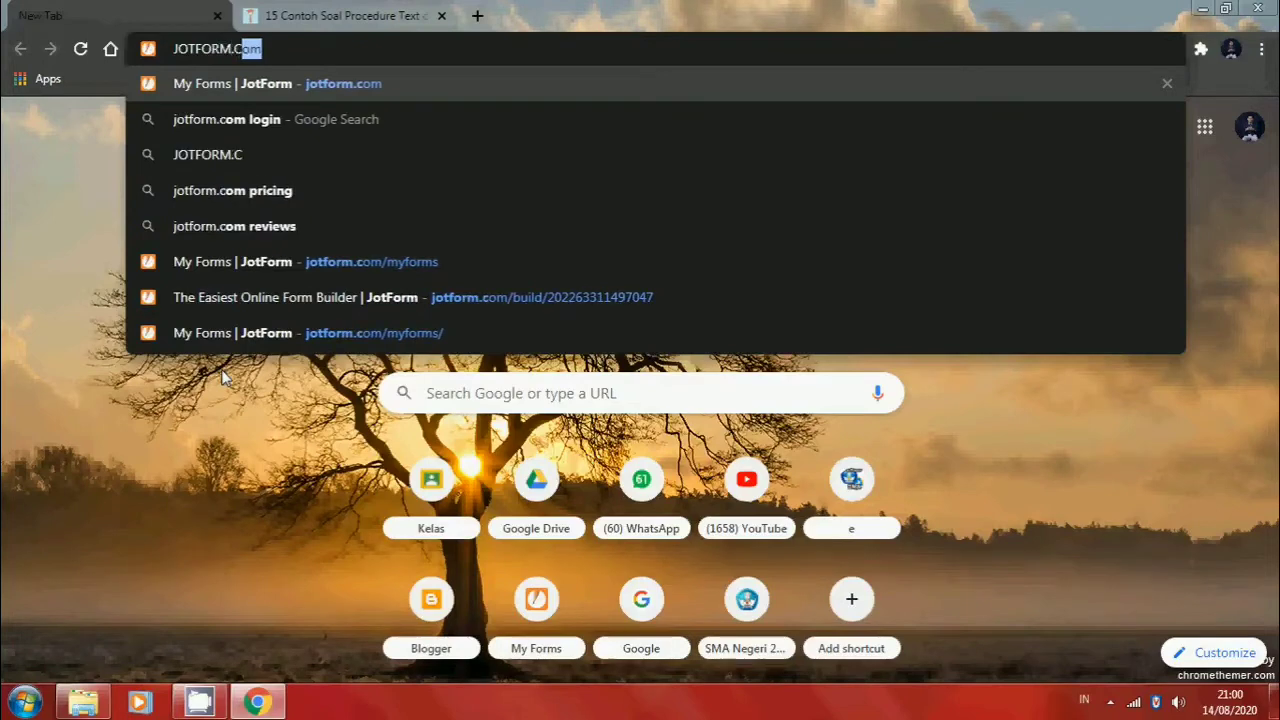
Go to jotform.com, dismiss the sale offer, and create a new form from scratch with the Classic Form layout
key("Return")
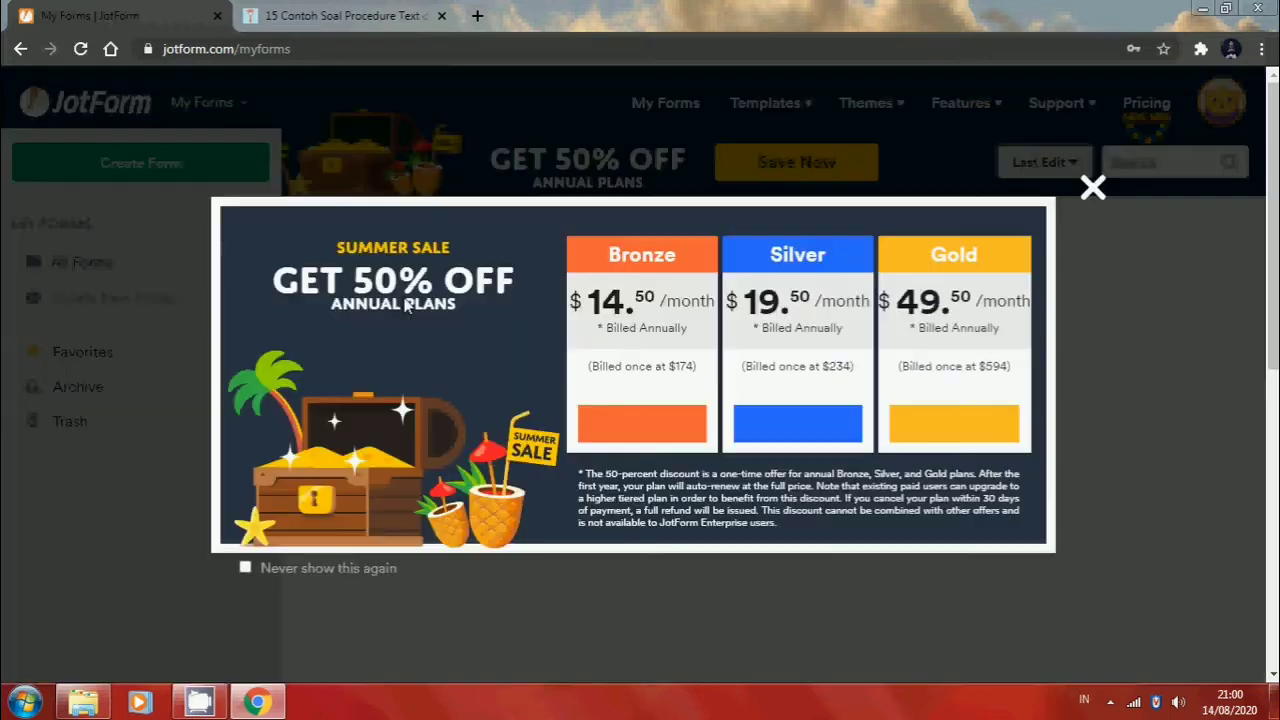
left_click(1091, 189)
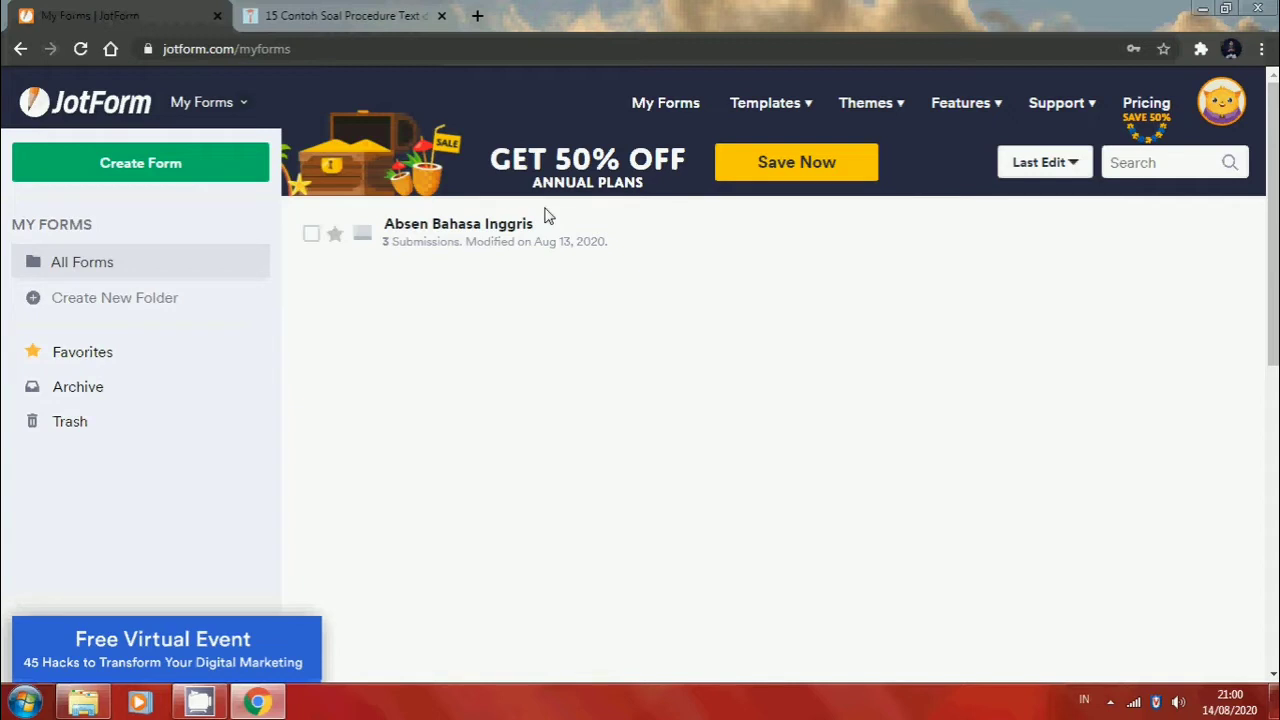
left_click(174, 166)
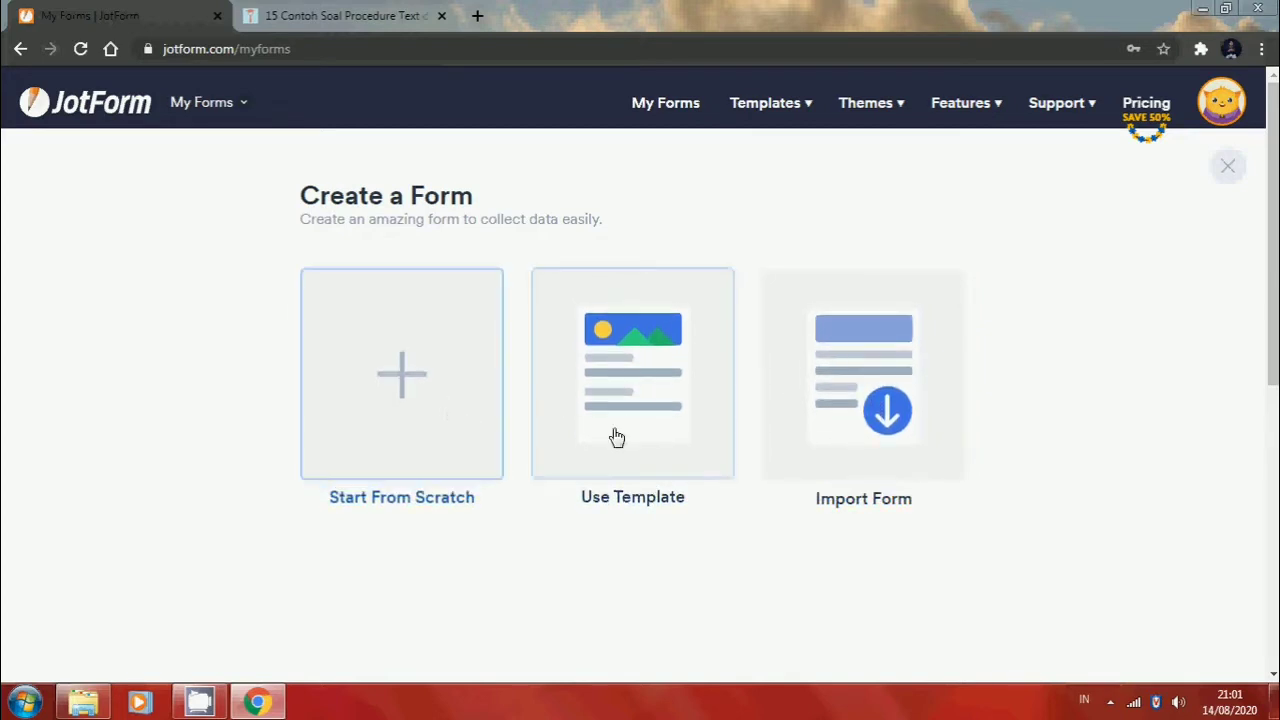
left_click(425, 398)
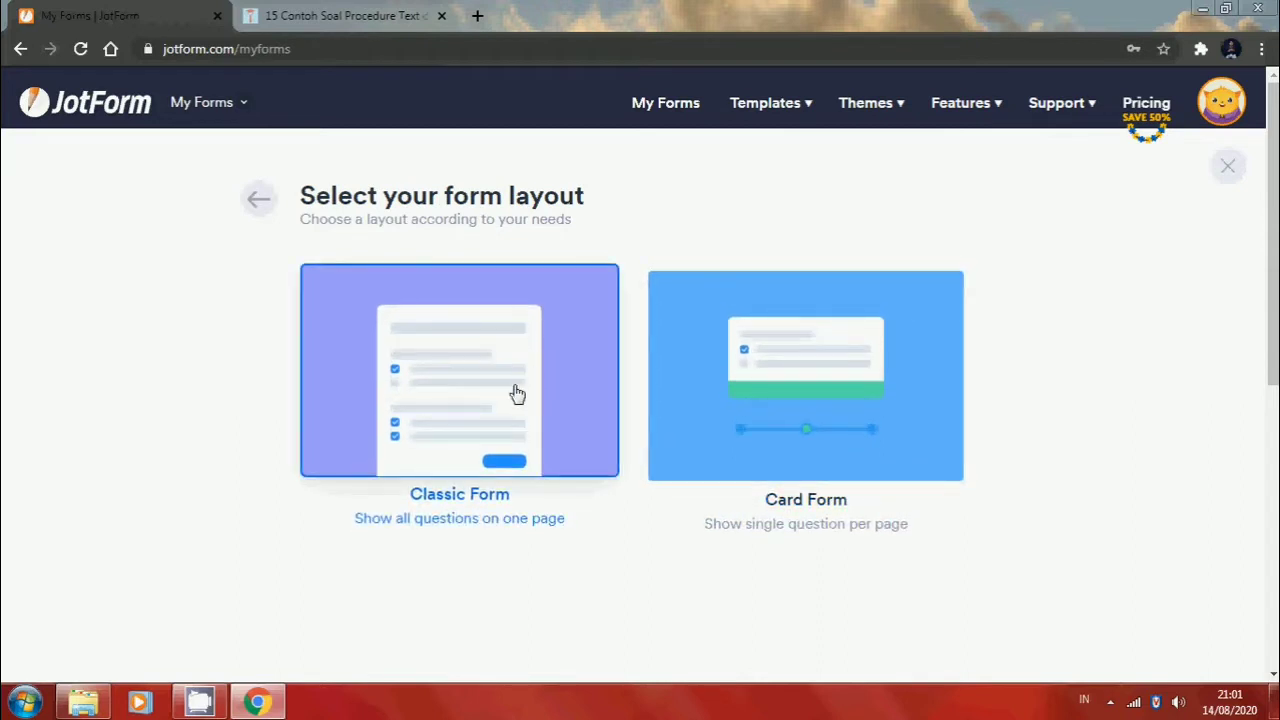
left_click(523, 418)
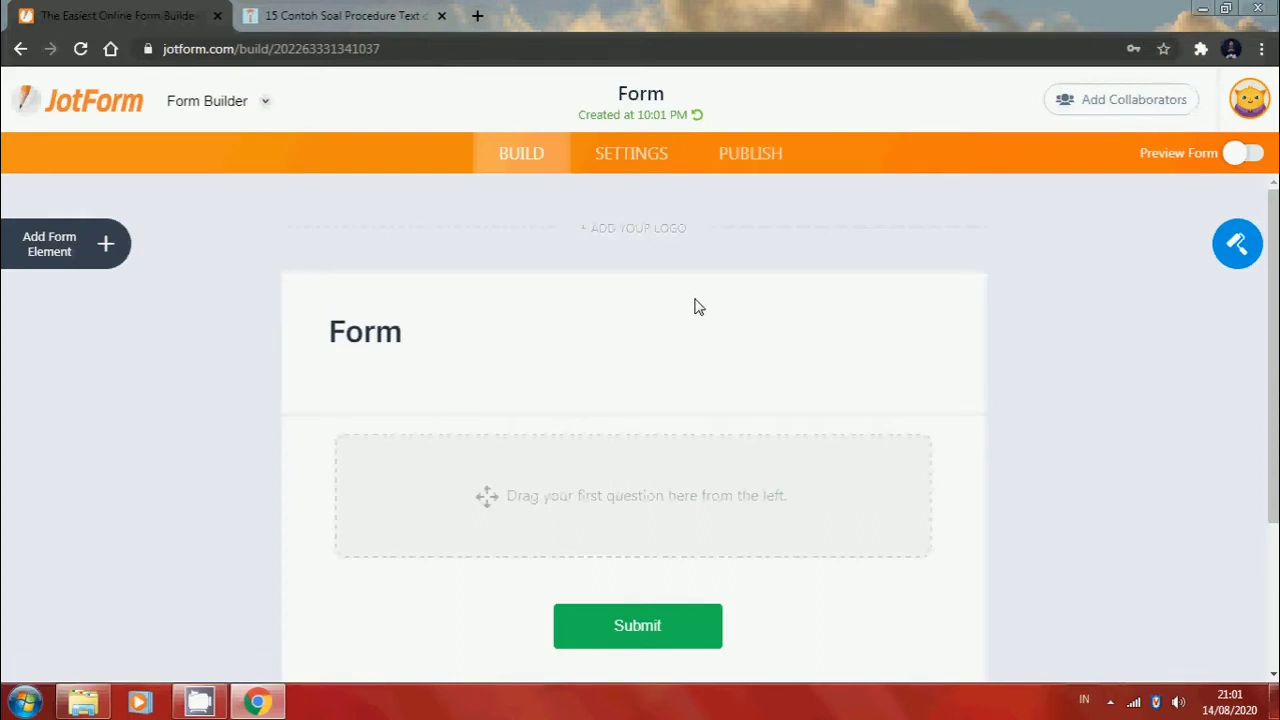
Upload the logo-1 image from the SAGUSABLOG folder inside PELATIHAN on drive D as the form logo and center it
left_click(676, 240)
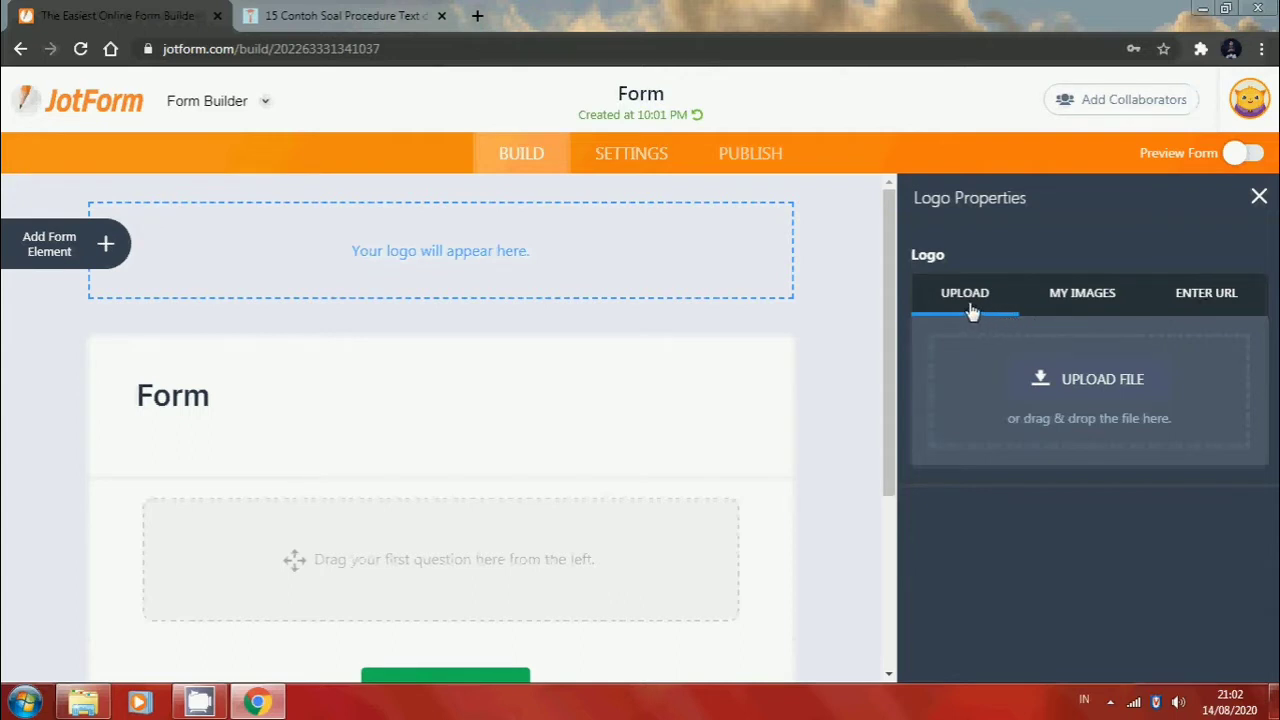
left_click(1080, 378)
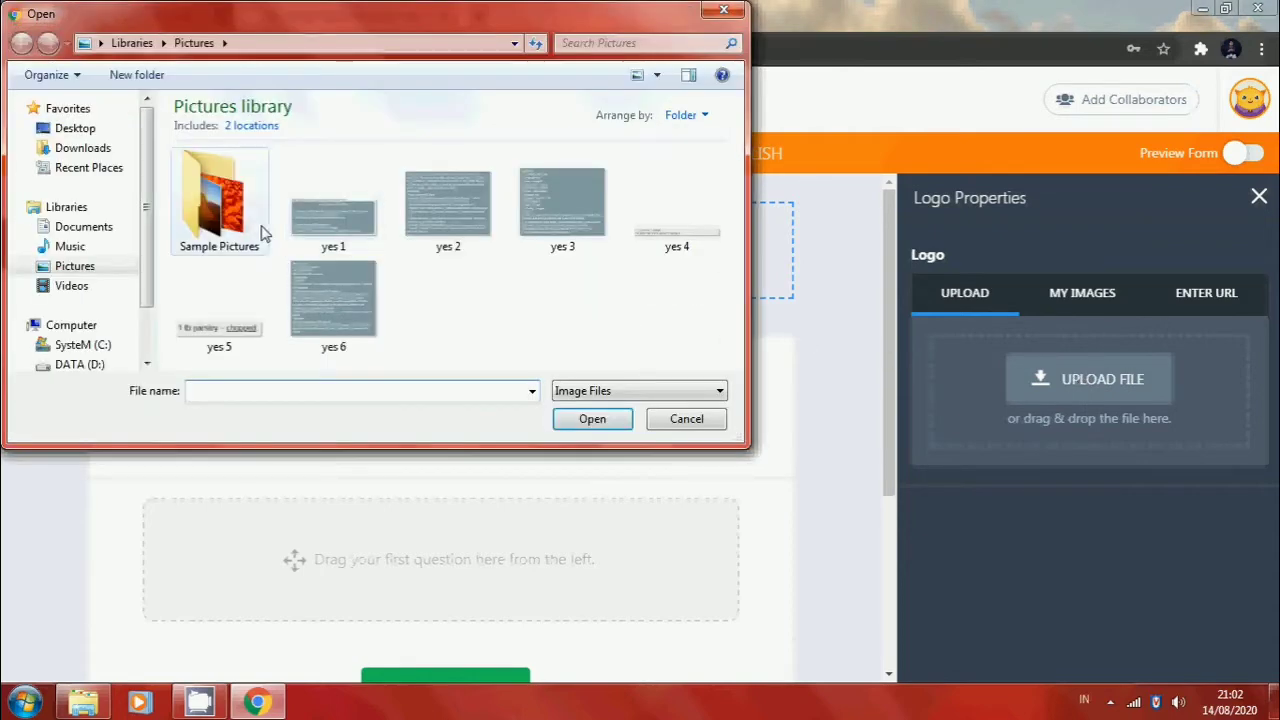
scroll(145, 238, "down", 3)
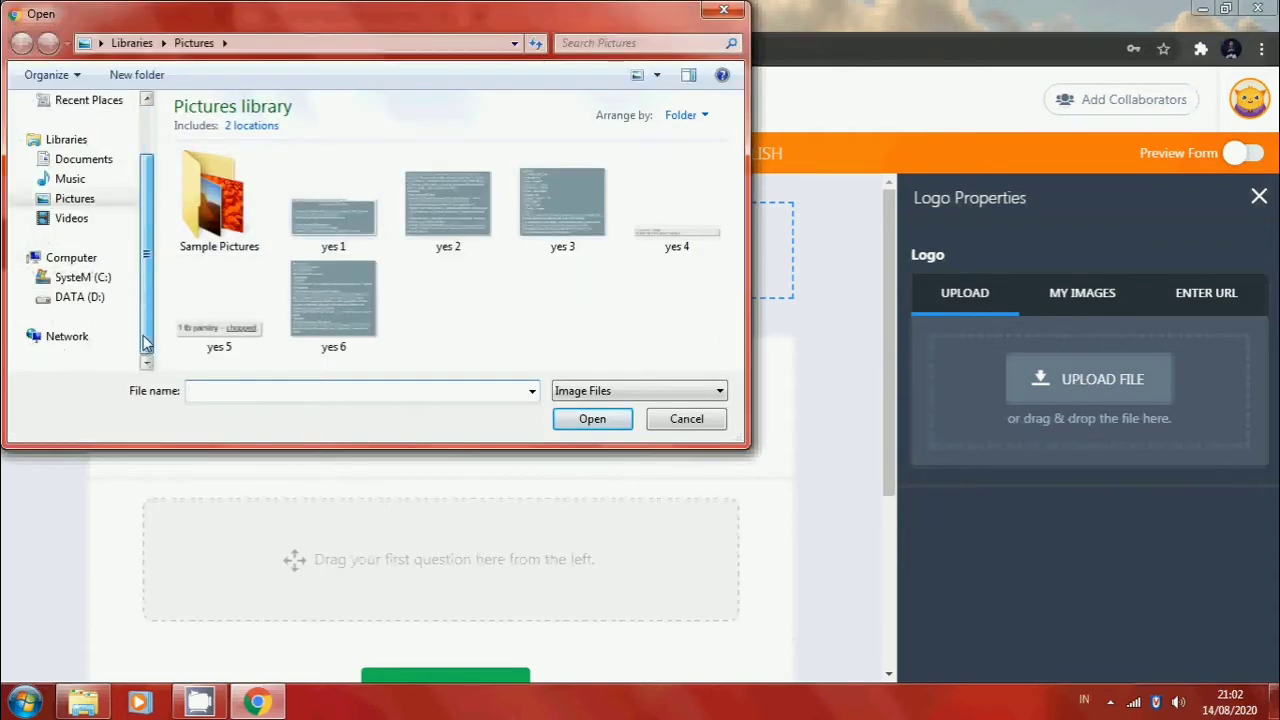
left_click(78, 297)
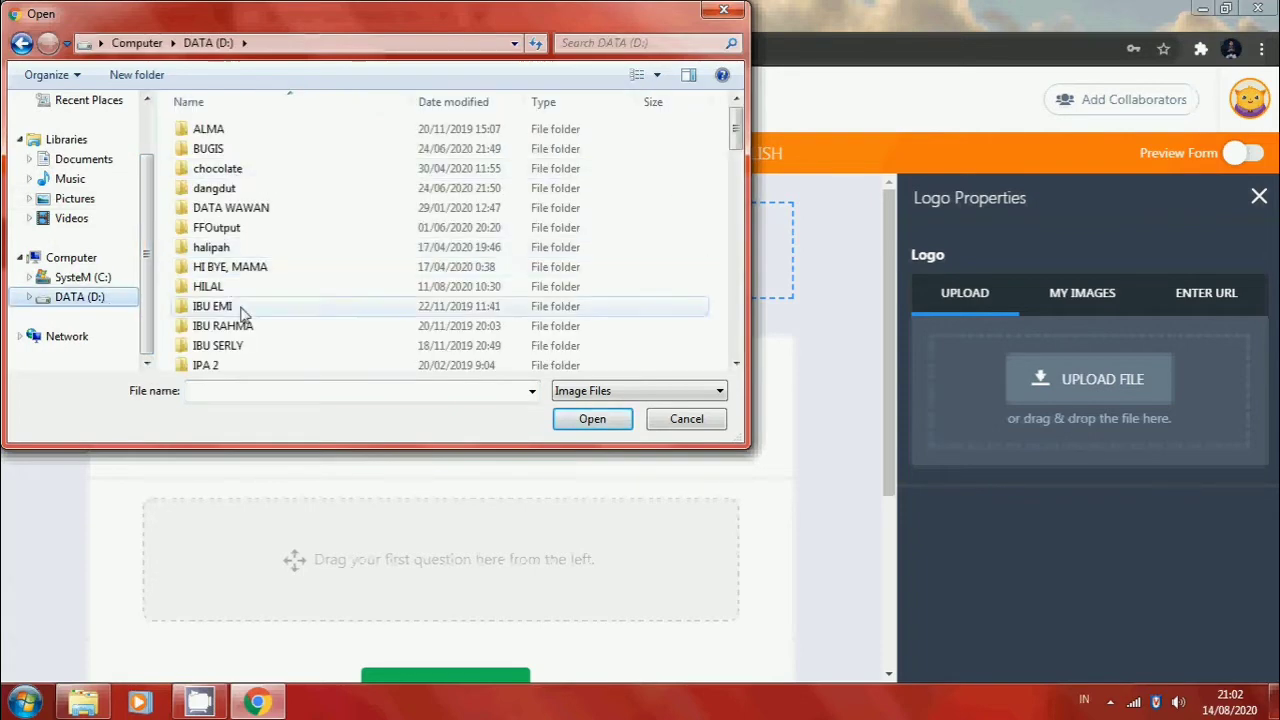
double_click(233, 288)
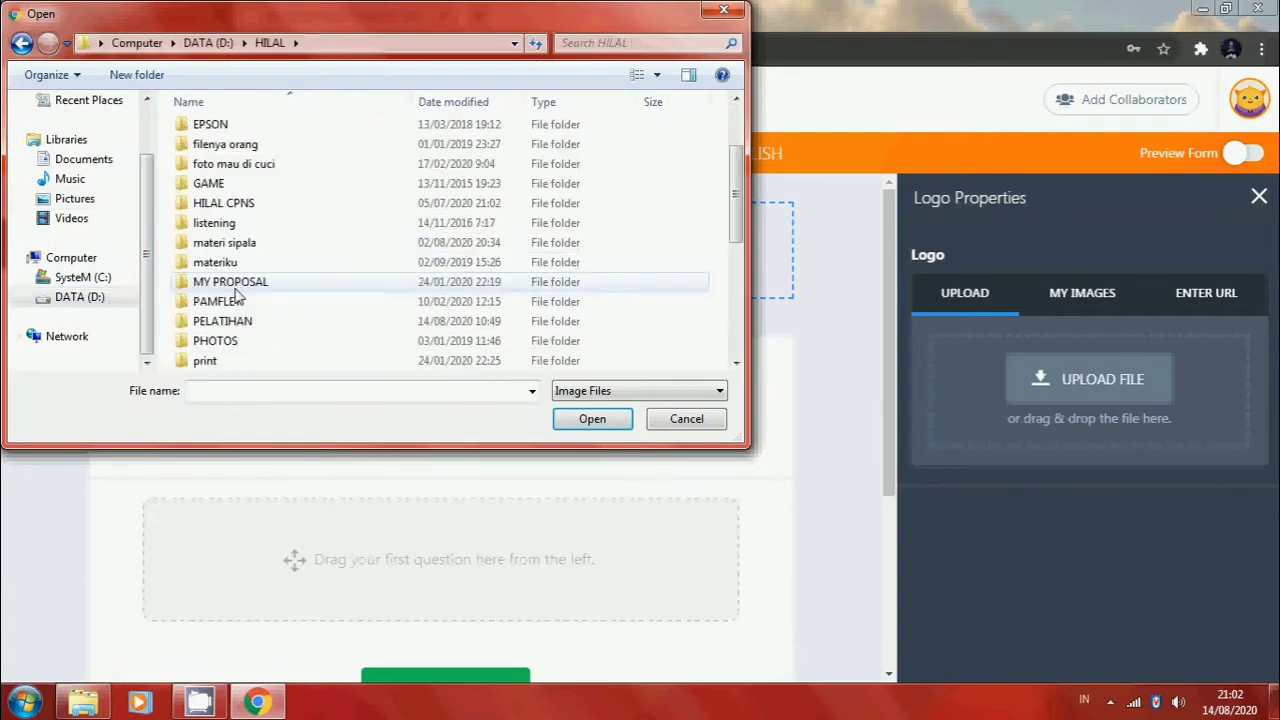
scroll(240, 286, "down", 1)
double_click(256, 270)
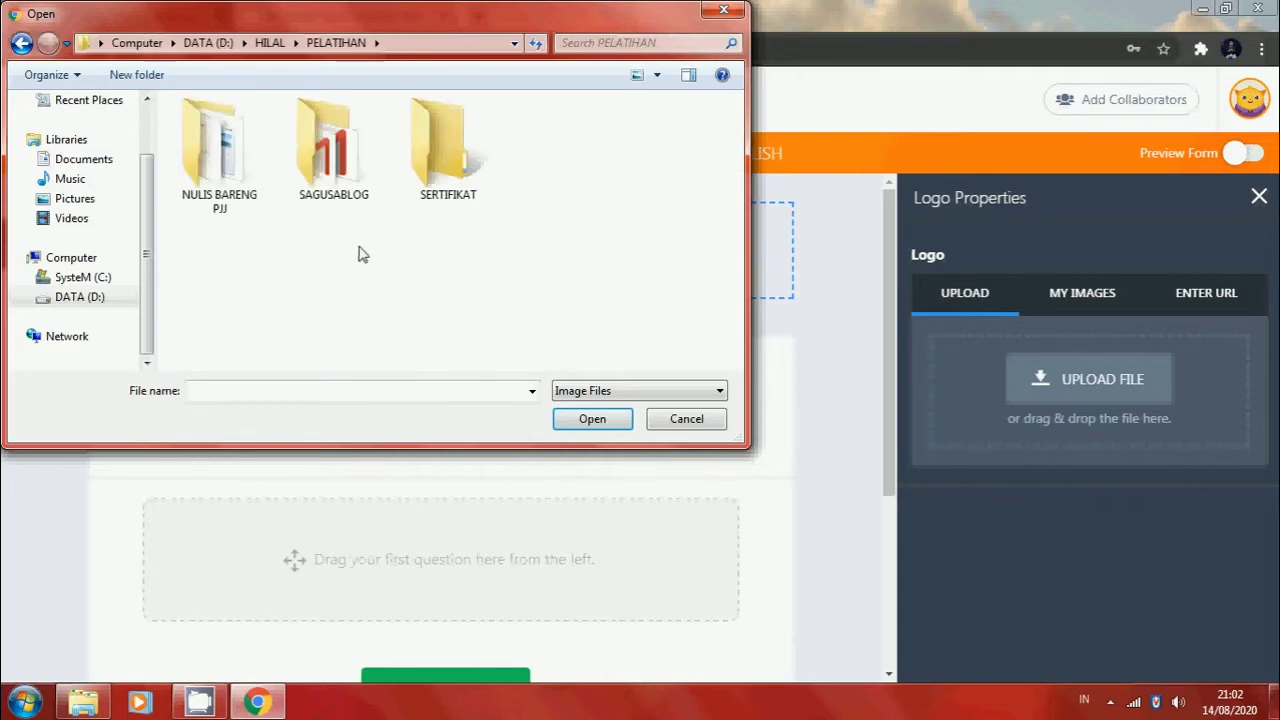
double_click(334, 160)
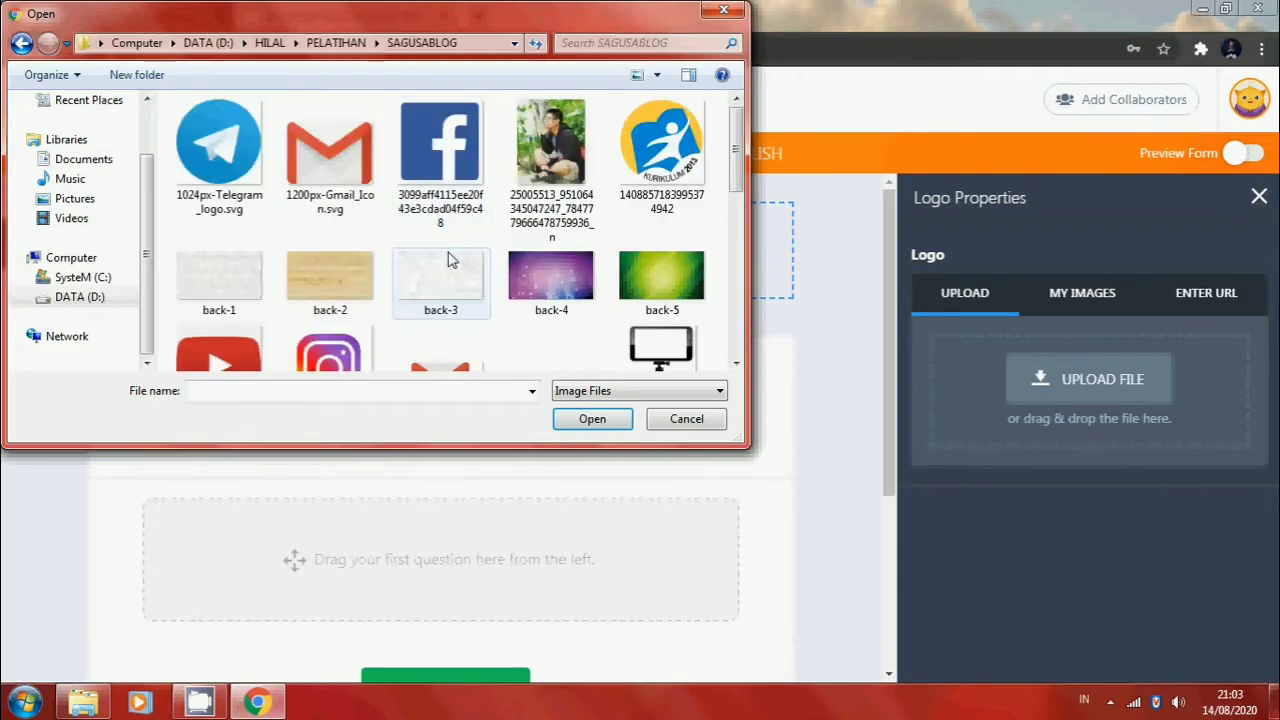
scroll(440, 220, "down", 4)
left_click(514, 152)
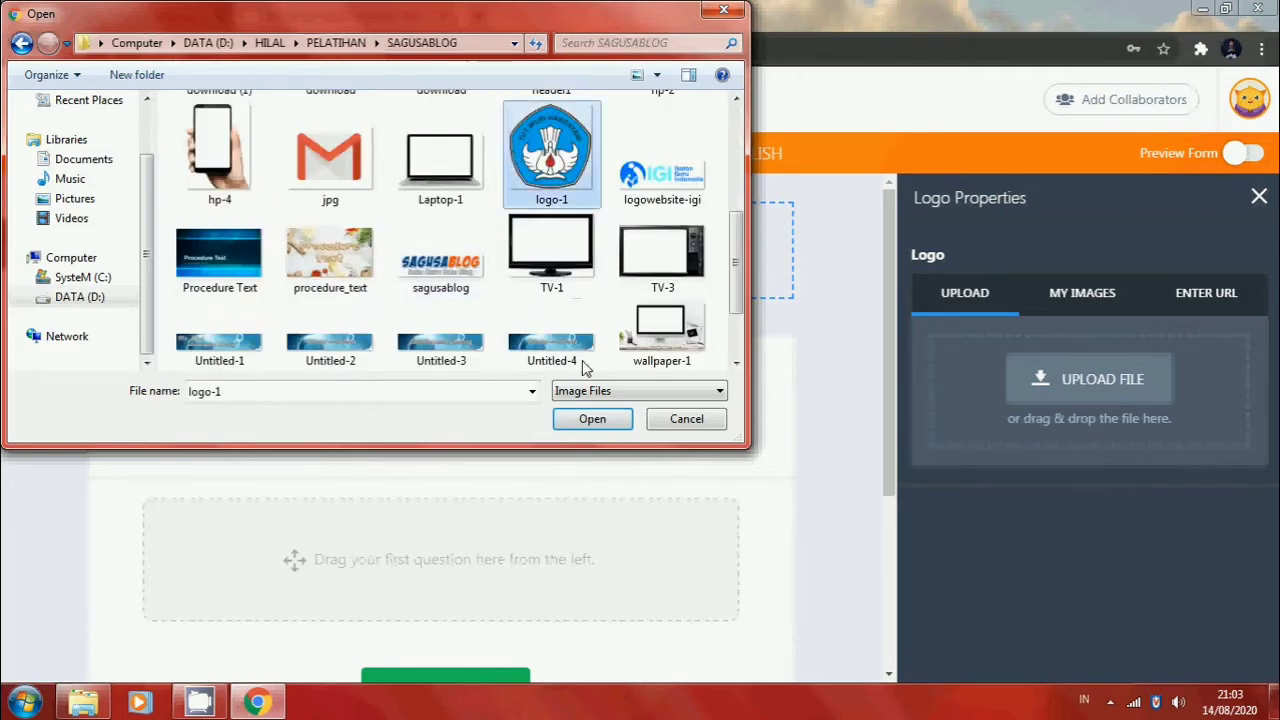
left_click(593, 420)
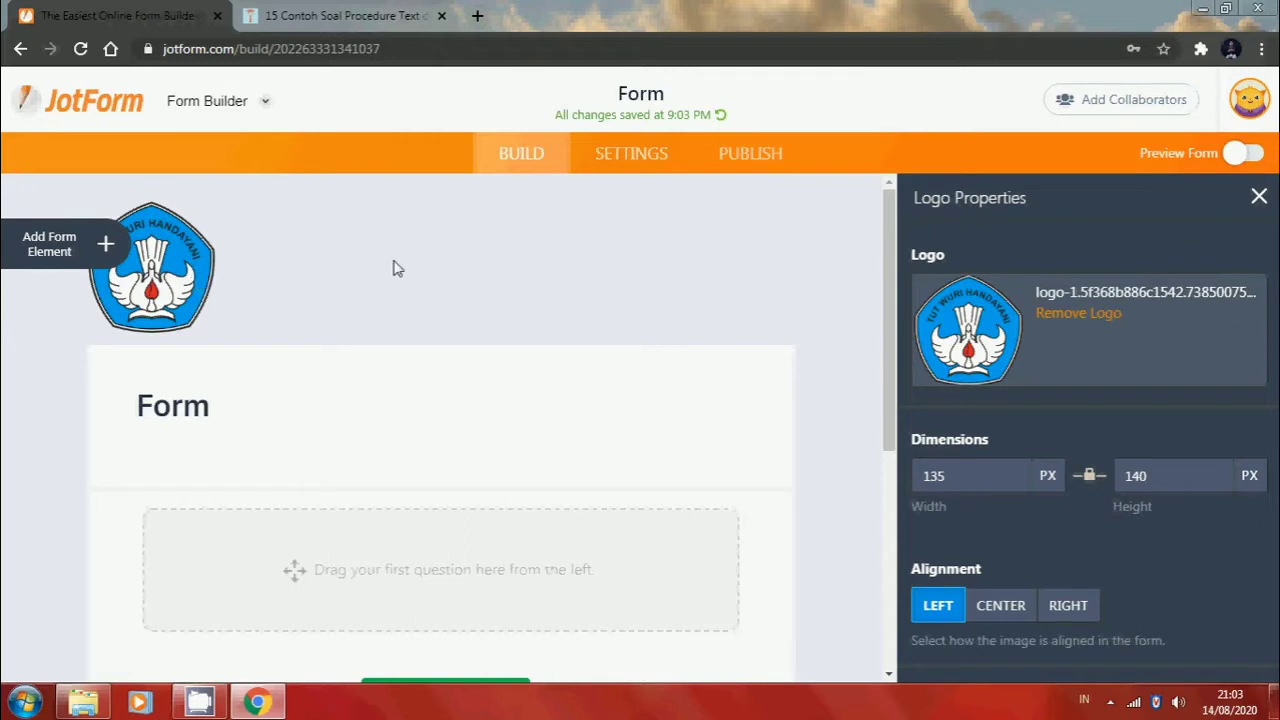
left_click(1002, 612)
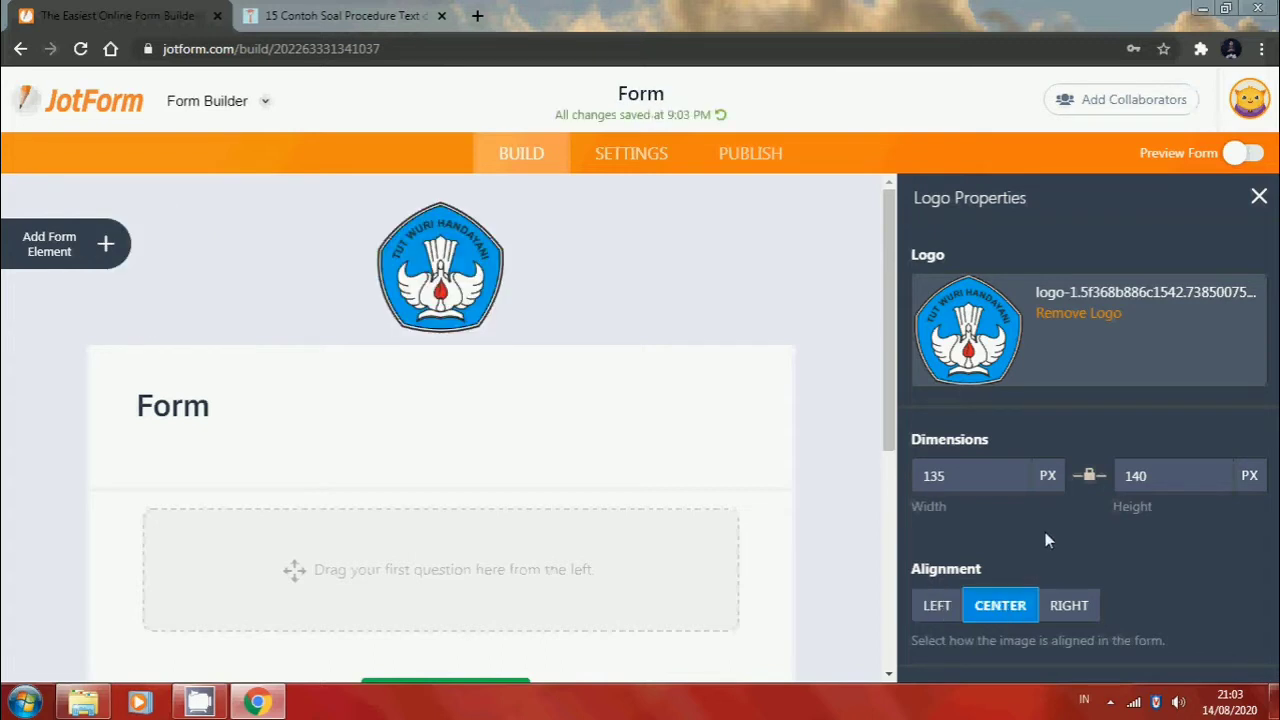
left_click(1259, 197)
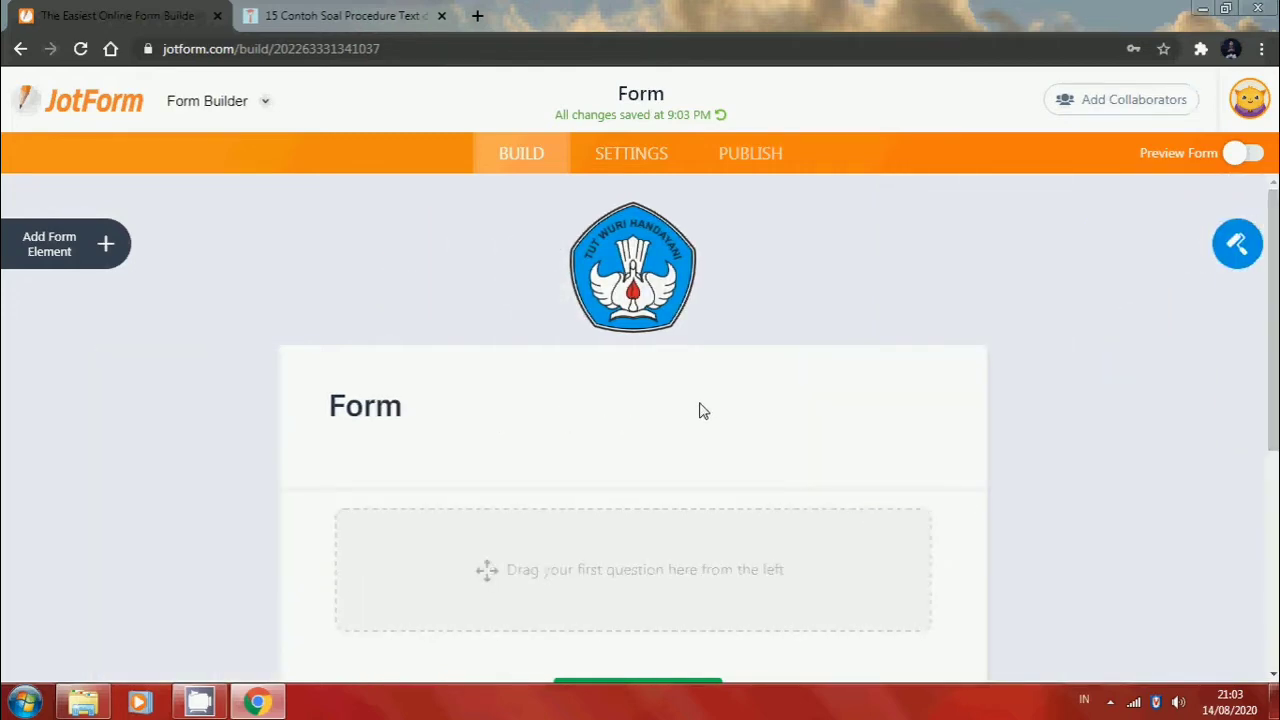
Replace the form's heading text with "SMA NEGERI 2 TOLITOLI"
left_click(433, 421)
left_click_drag(403, 403, 312, 404)
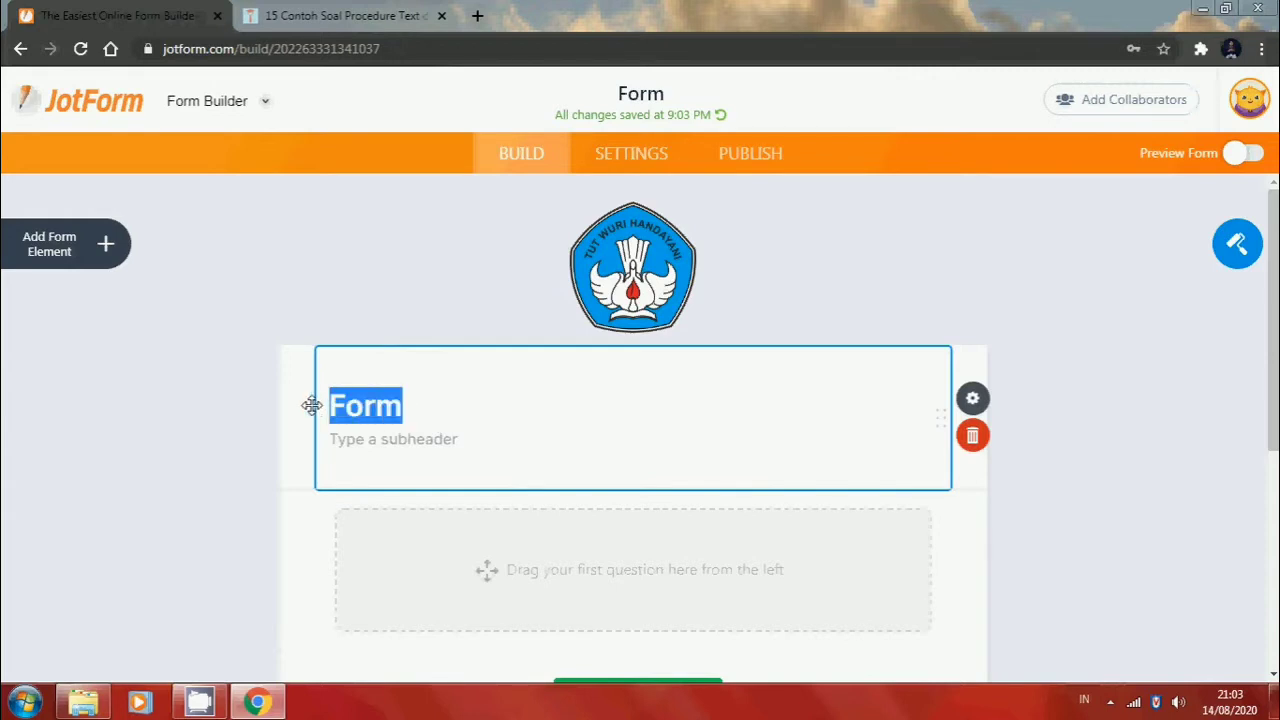
type("S")
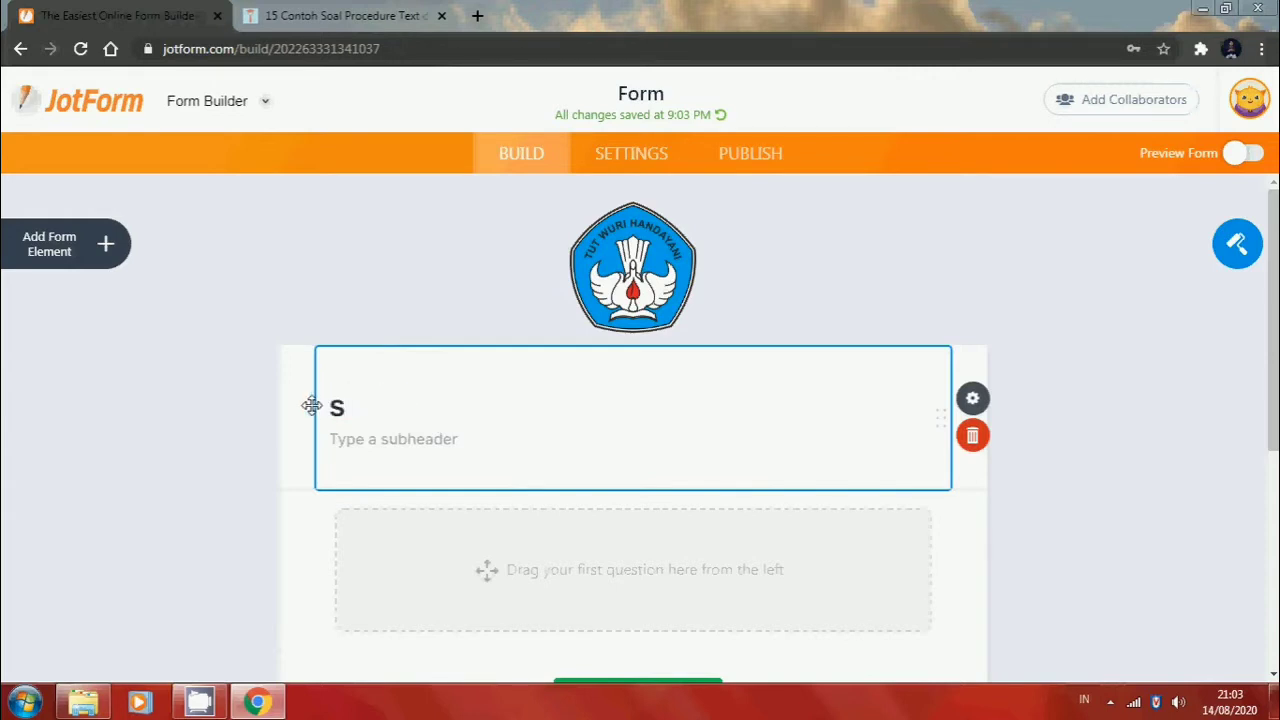
type("m")
key("BackSpace")
key("BackSpace")
type("SM")
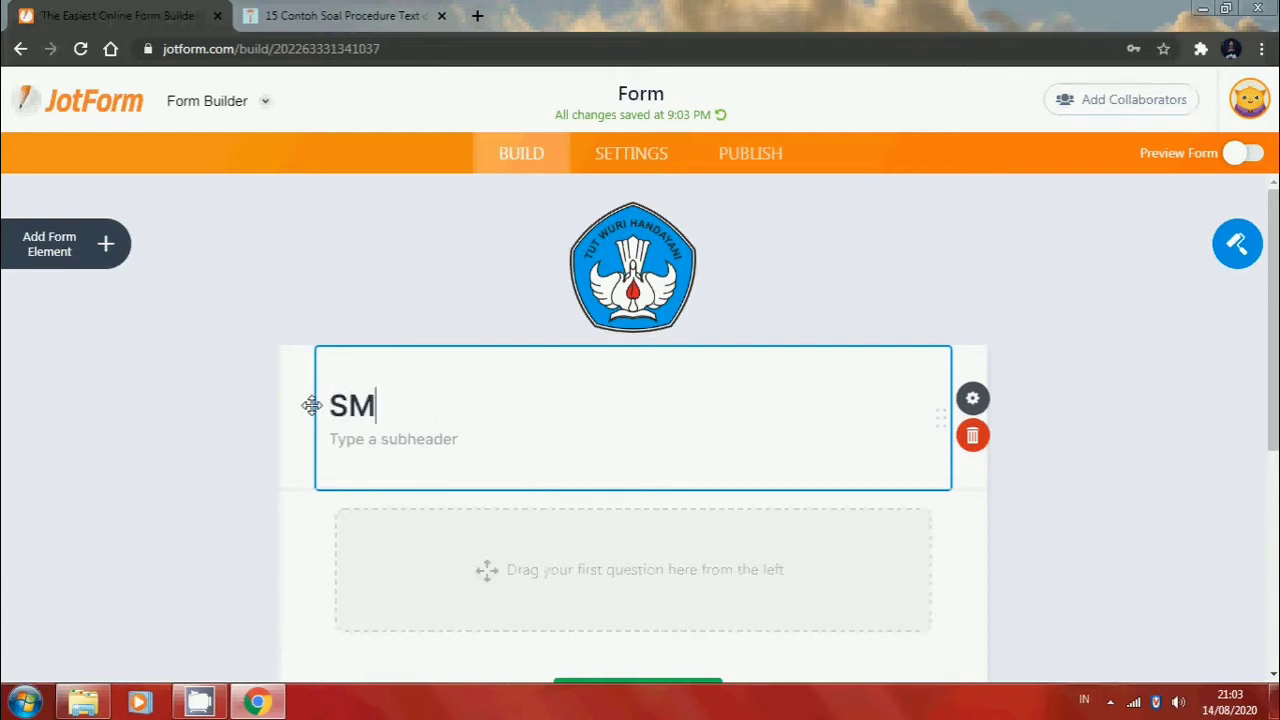
type("A NEGERI")
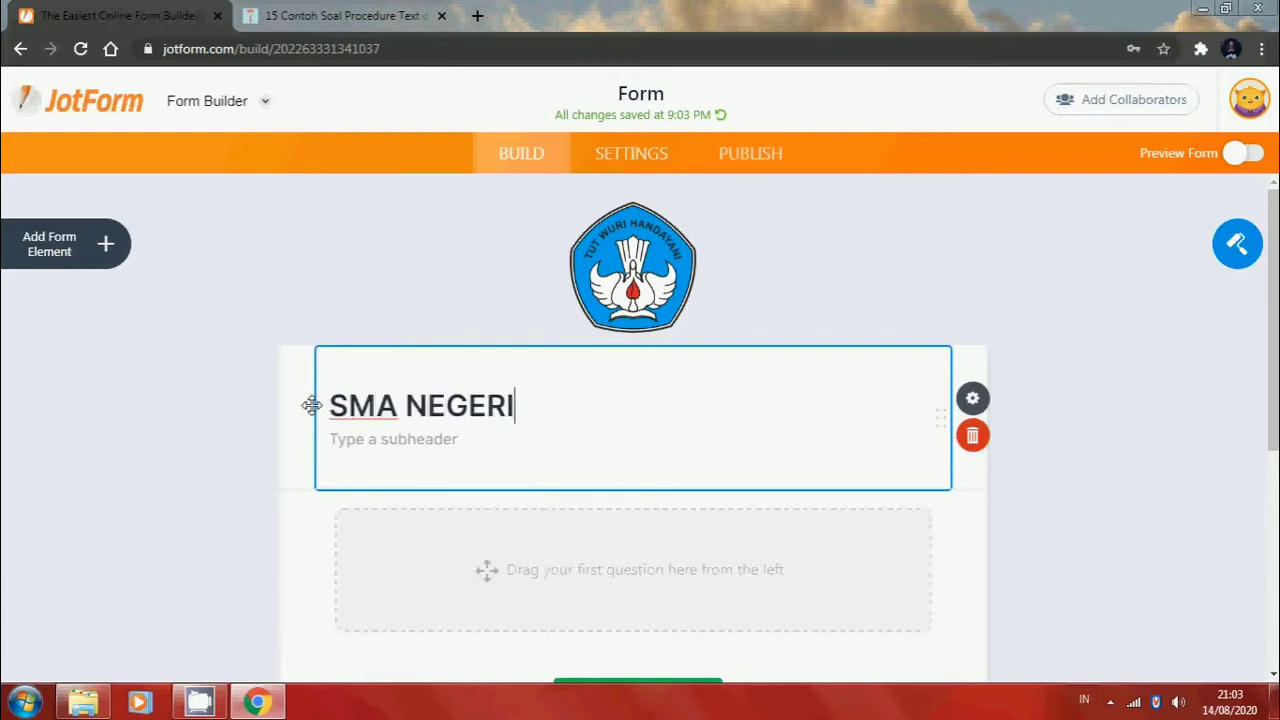
type(" 2 TOLITOL")
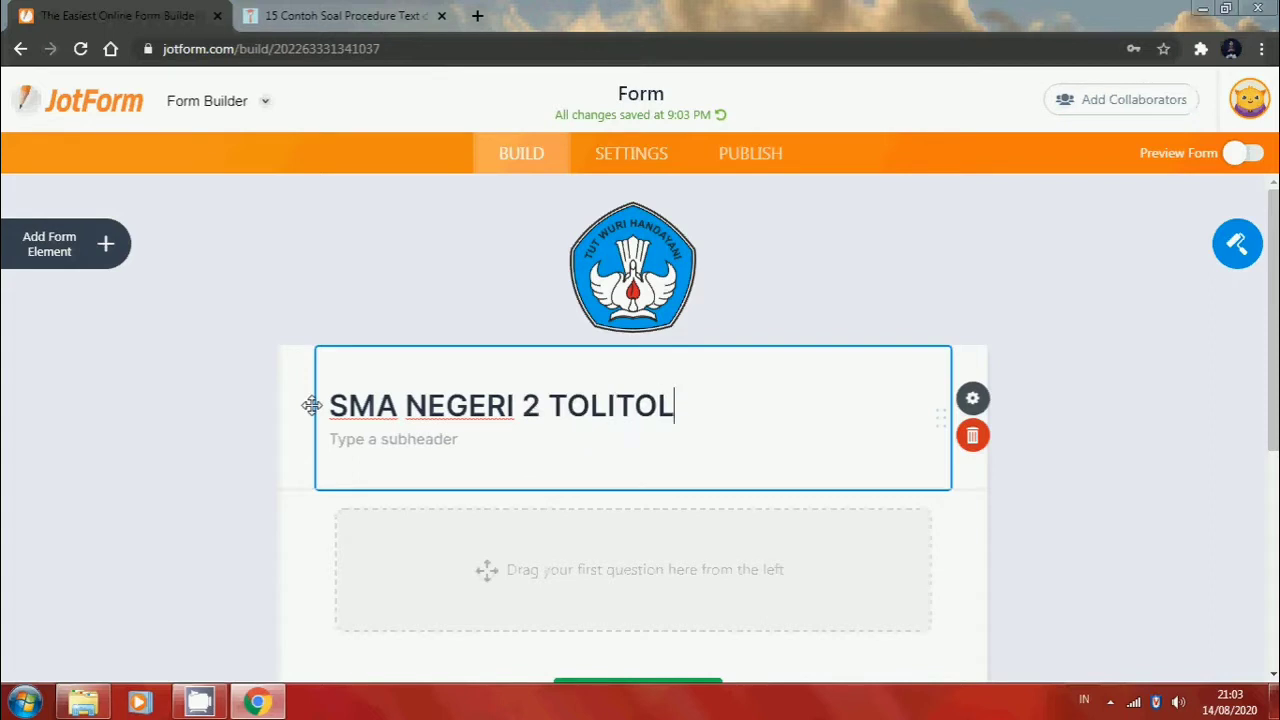
type("I")
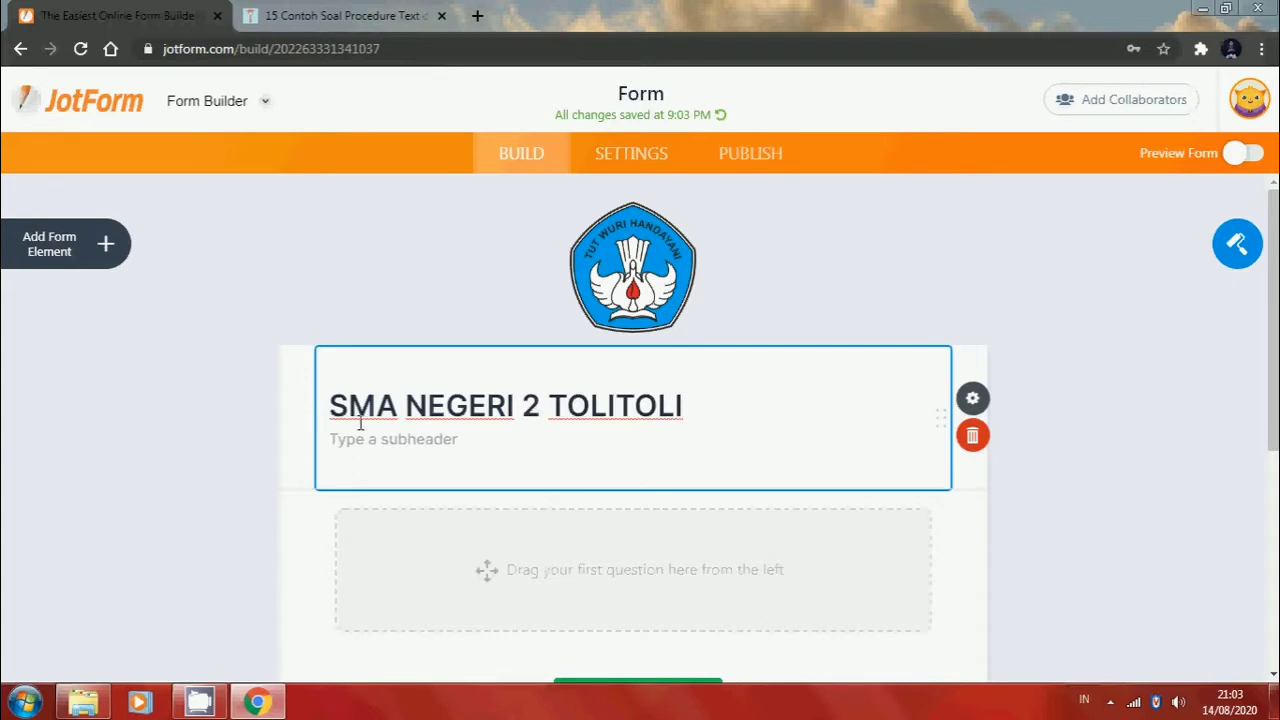
Enter the school's street address as the subheader below the form heading
left_click(445, 438)
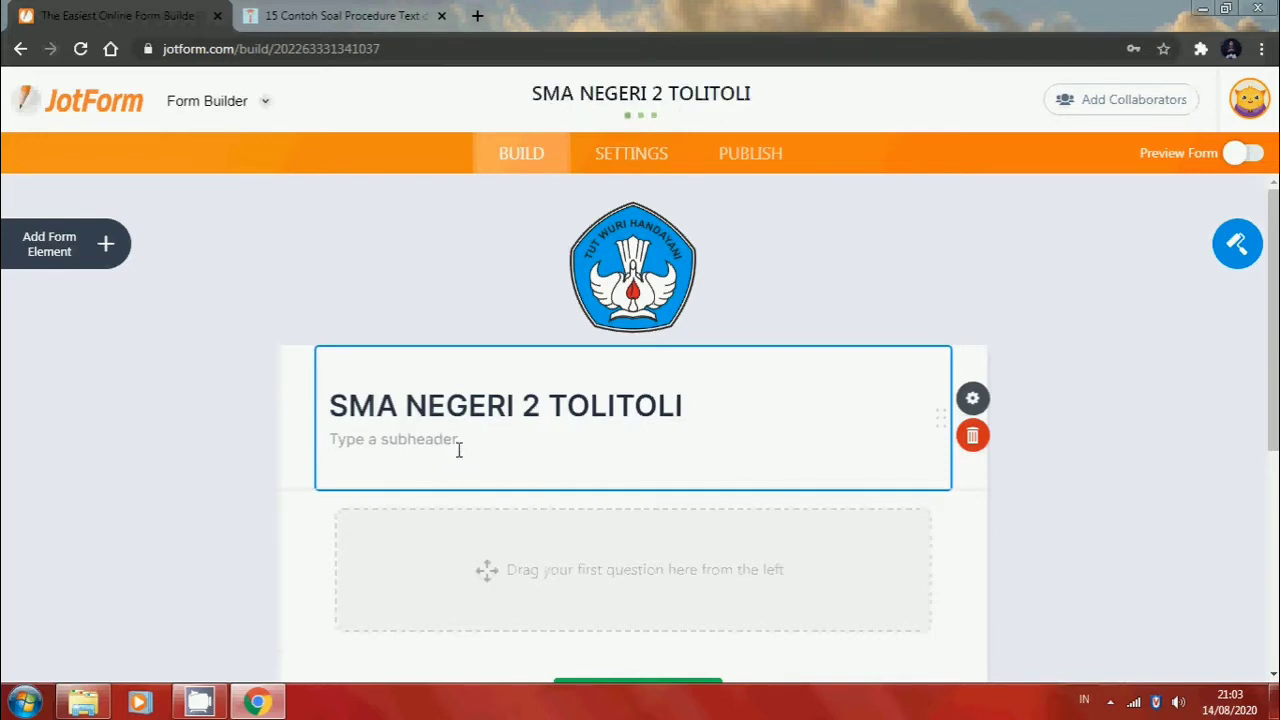
type("j")
key("BackSpace")
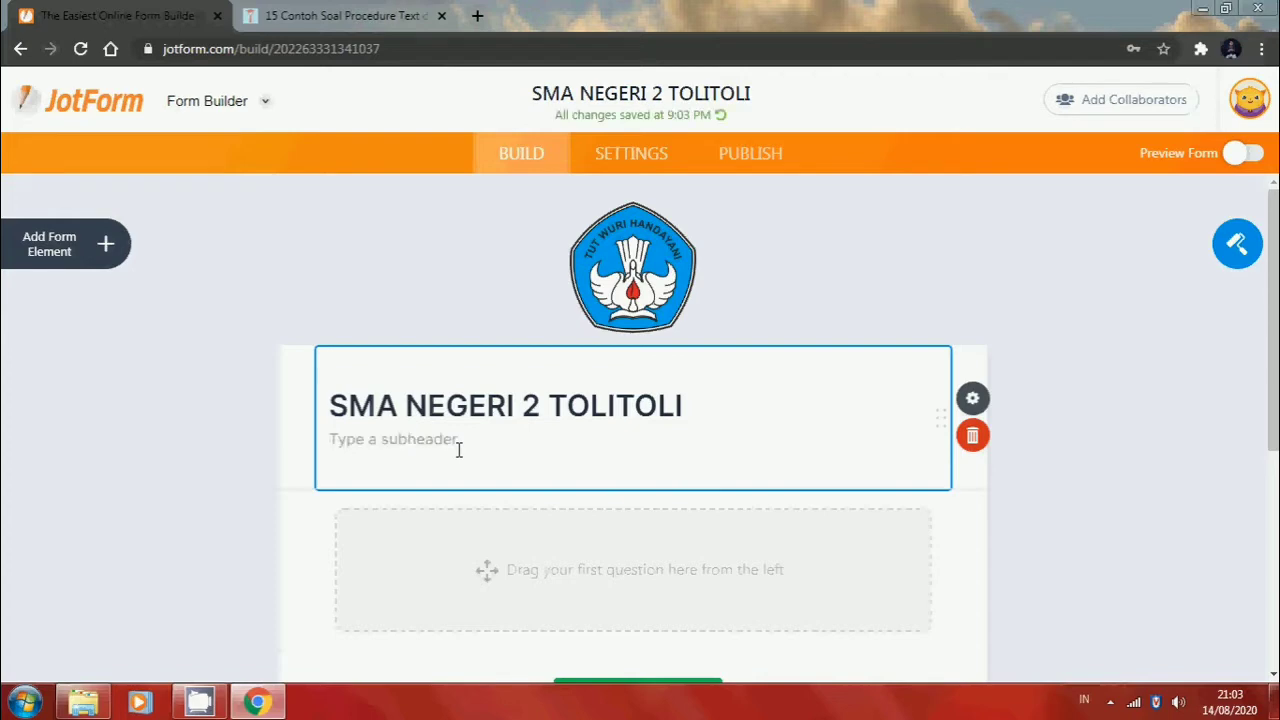
type("Jl. Siswa N")
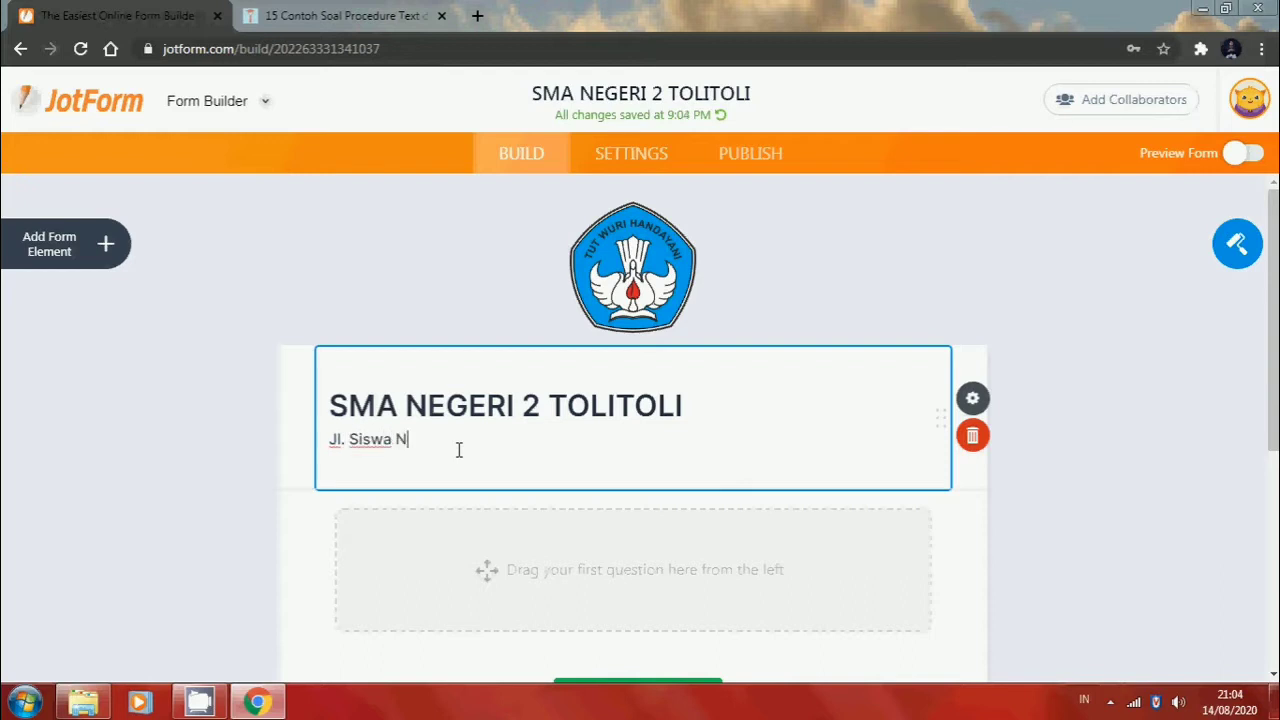
type("o. 05, Tambun")
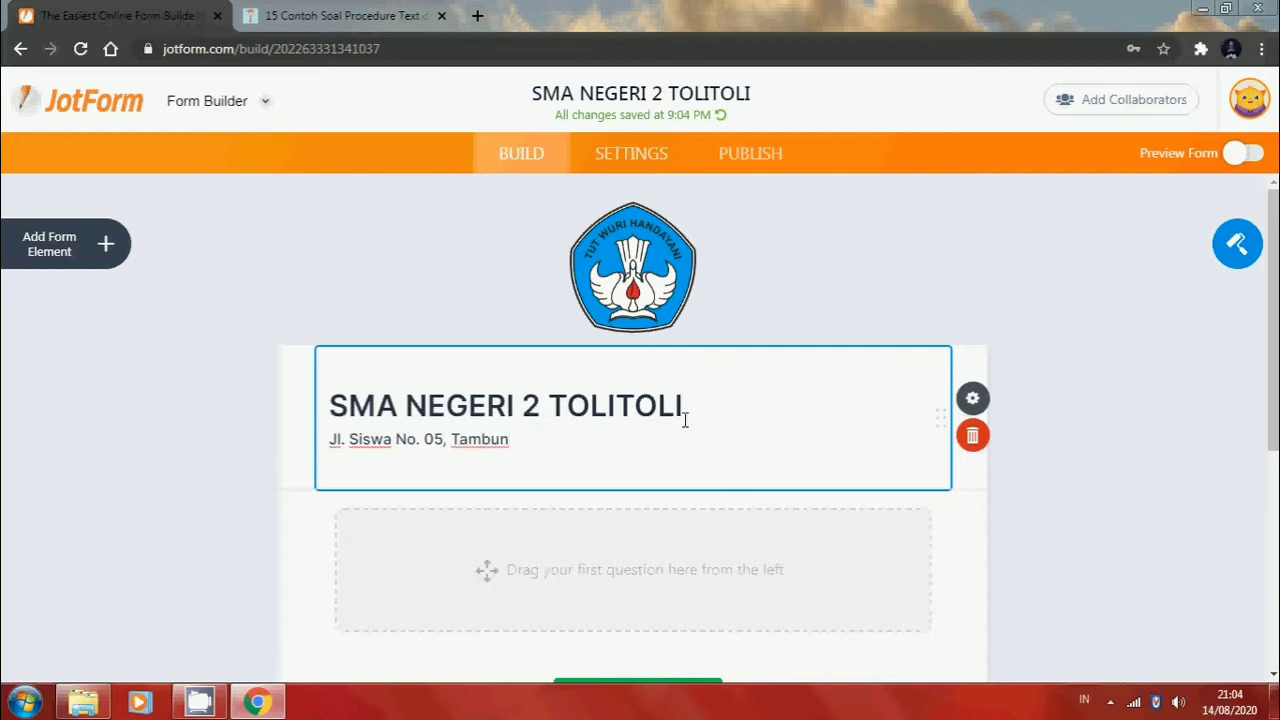
Set the header's heading size to Large after trying Small and Default, and center its text
left_click(972, 402)
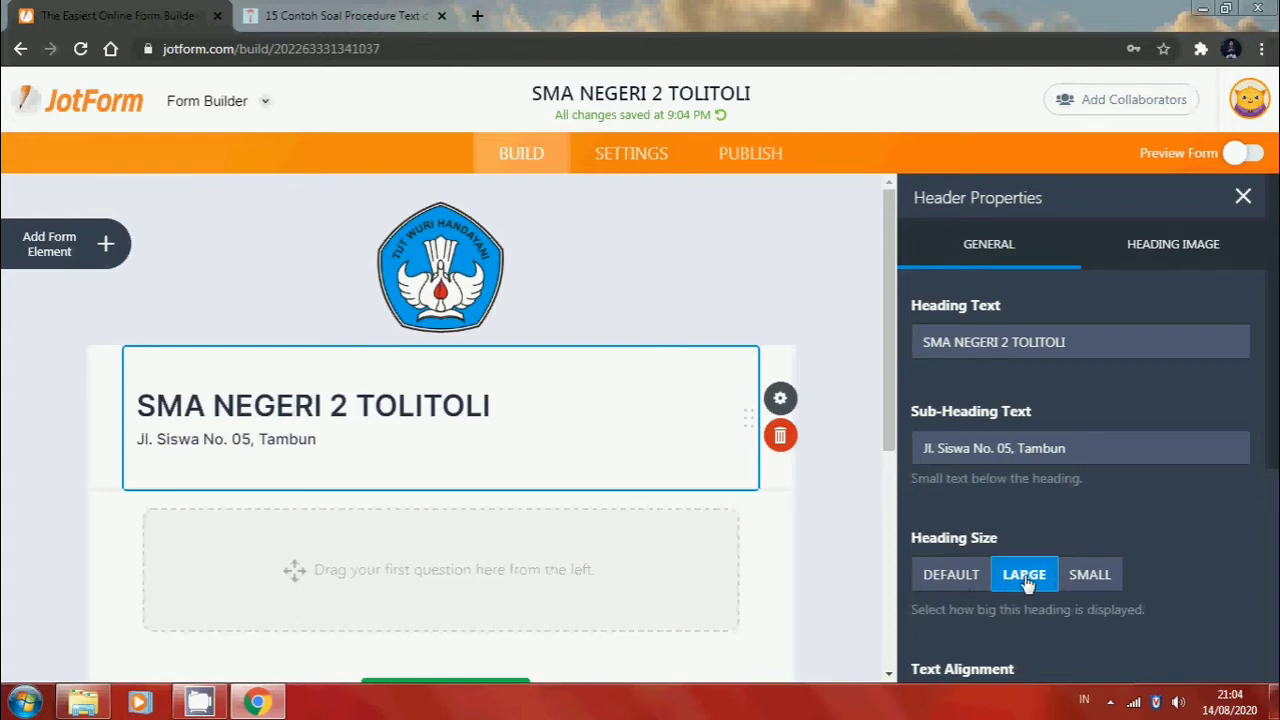
left_click(1088, 584)
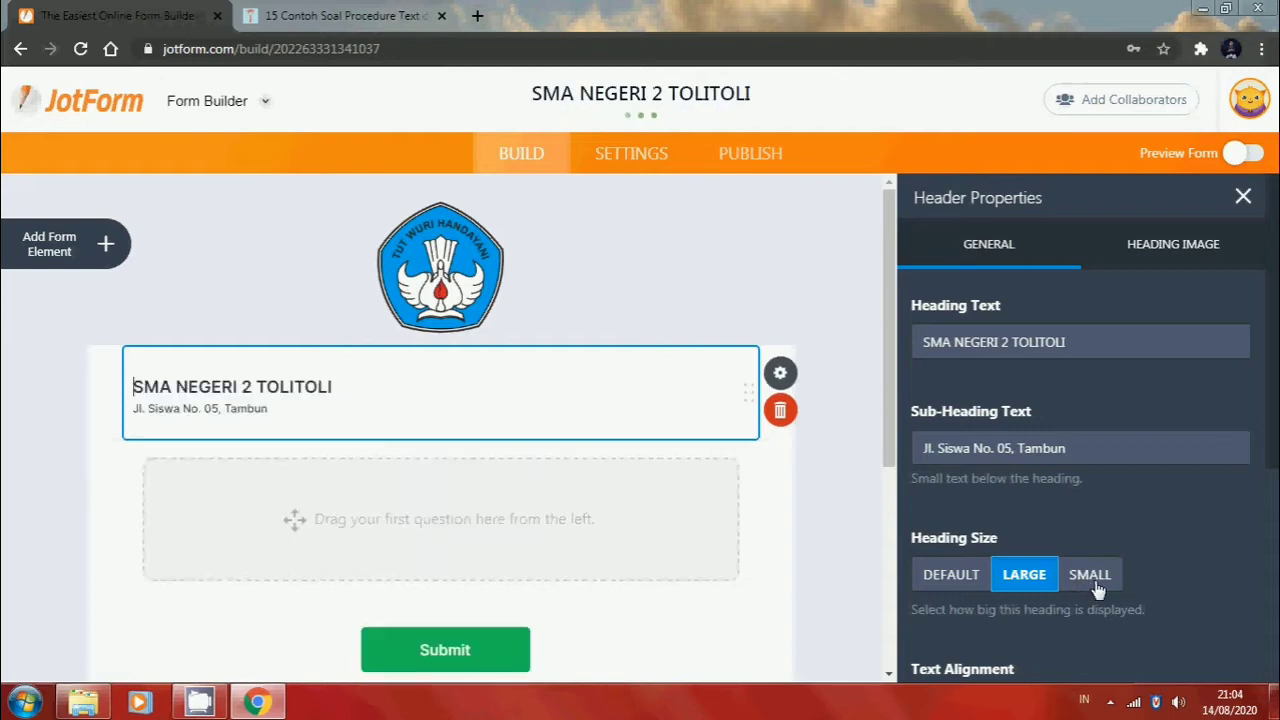
left_click(953, 590)
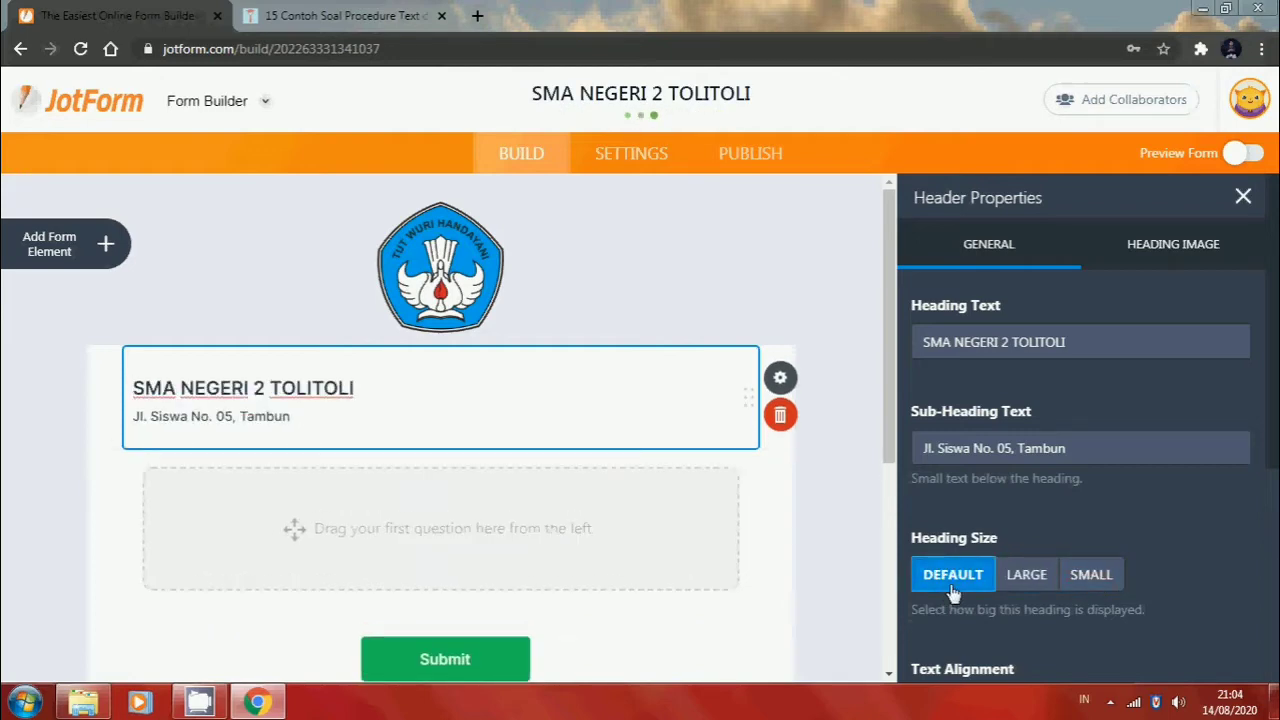
left_click(1030, 585)
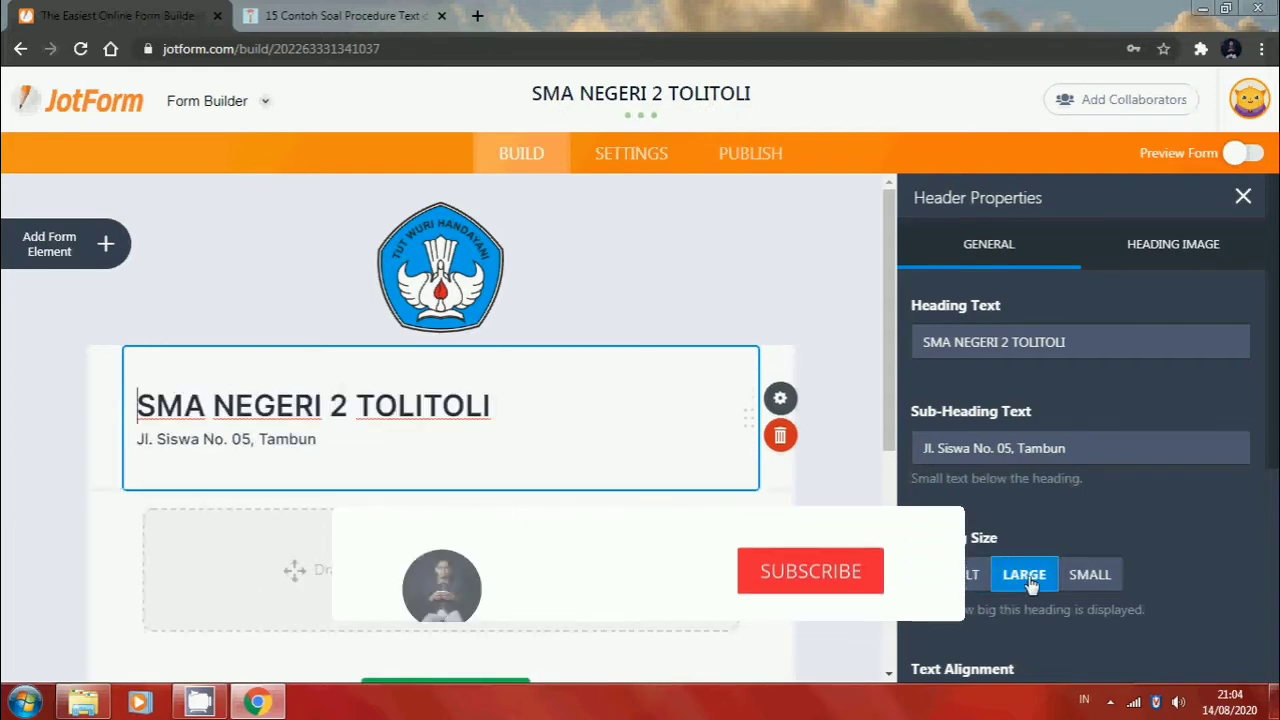
scroll(1011, 523, "down", 1)
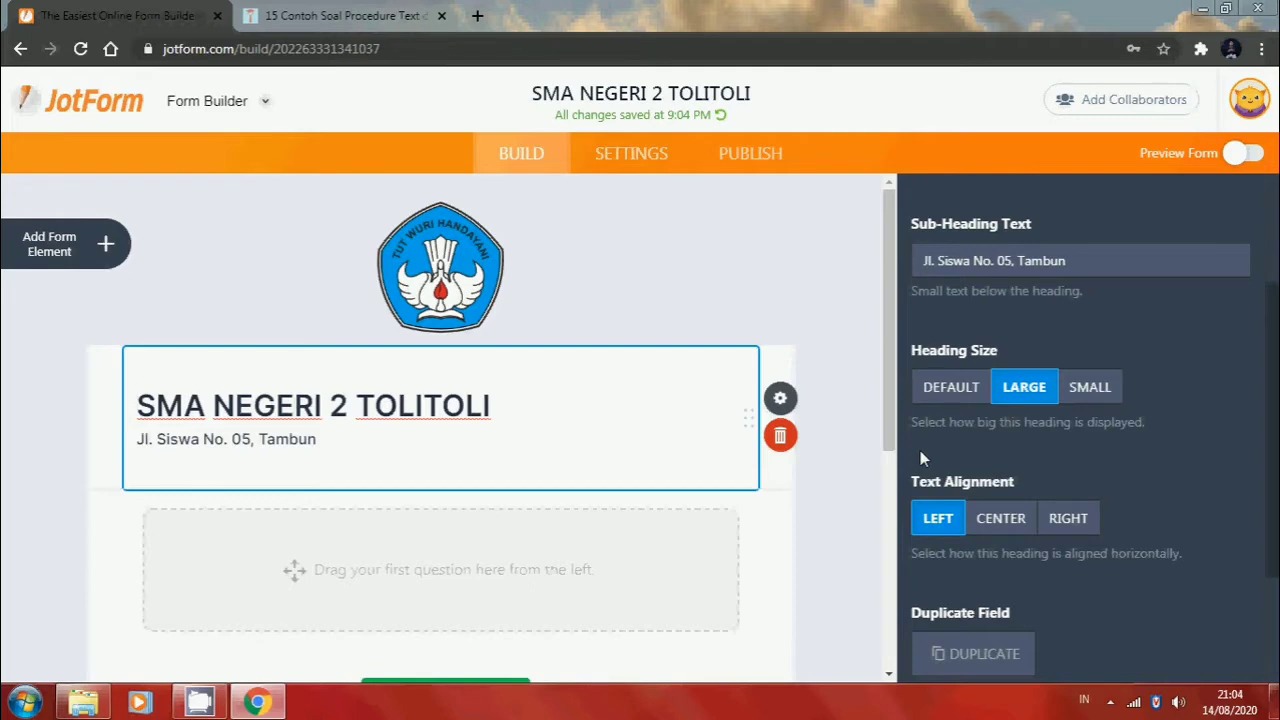
left_click(1022, 520)
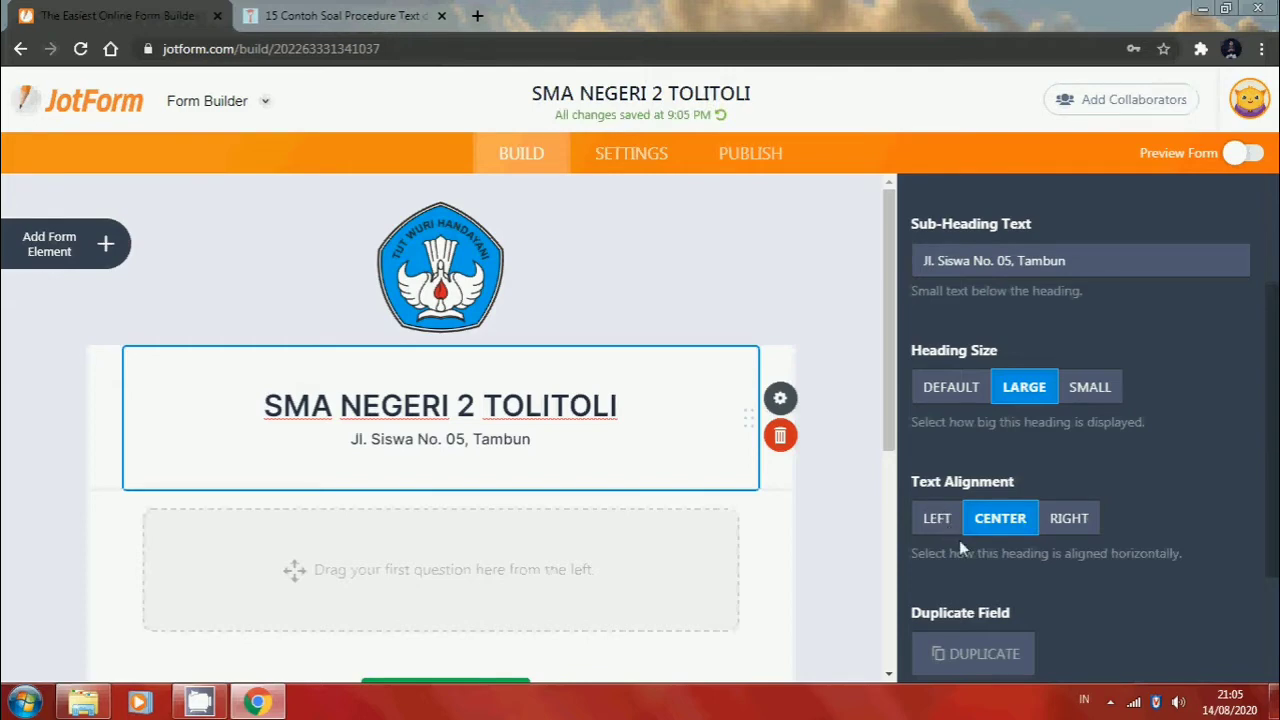
scroll(1035, 434, "up", 2)
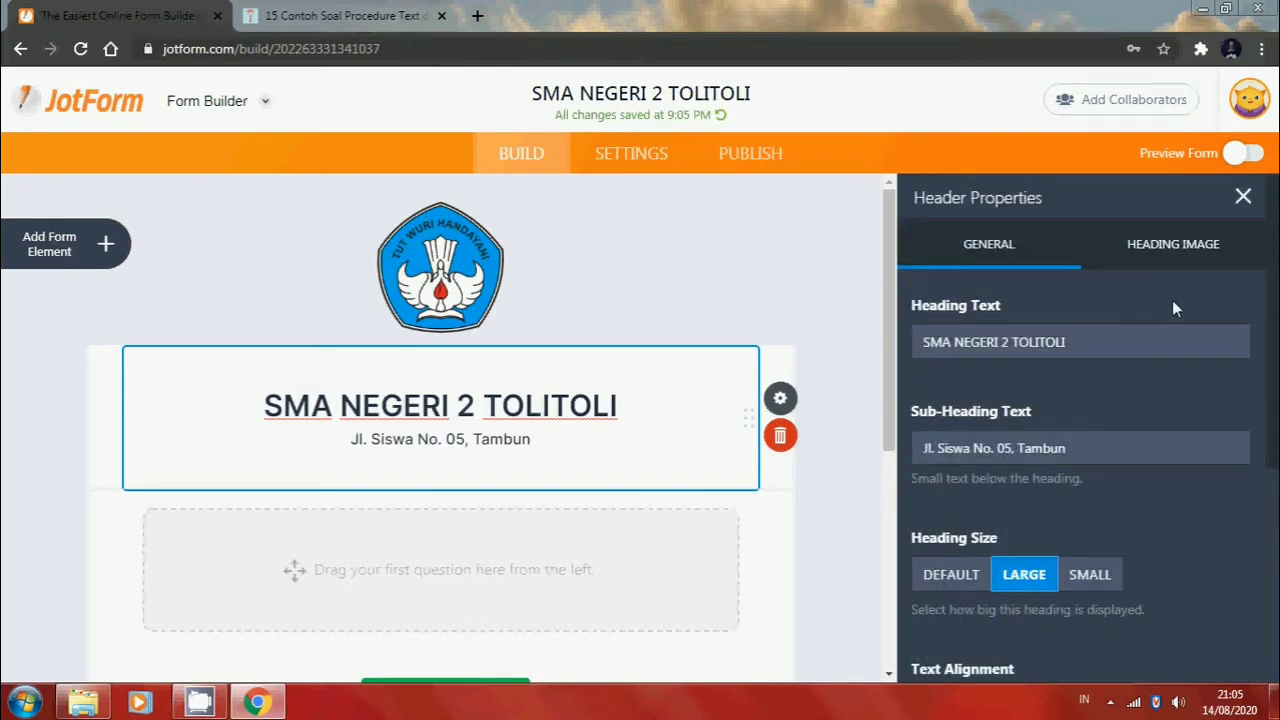
left_click(1242, 202)
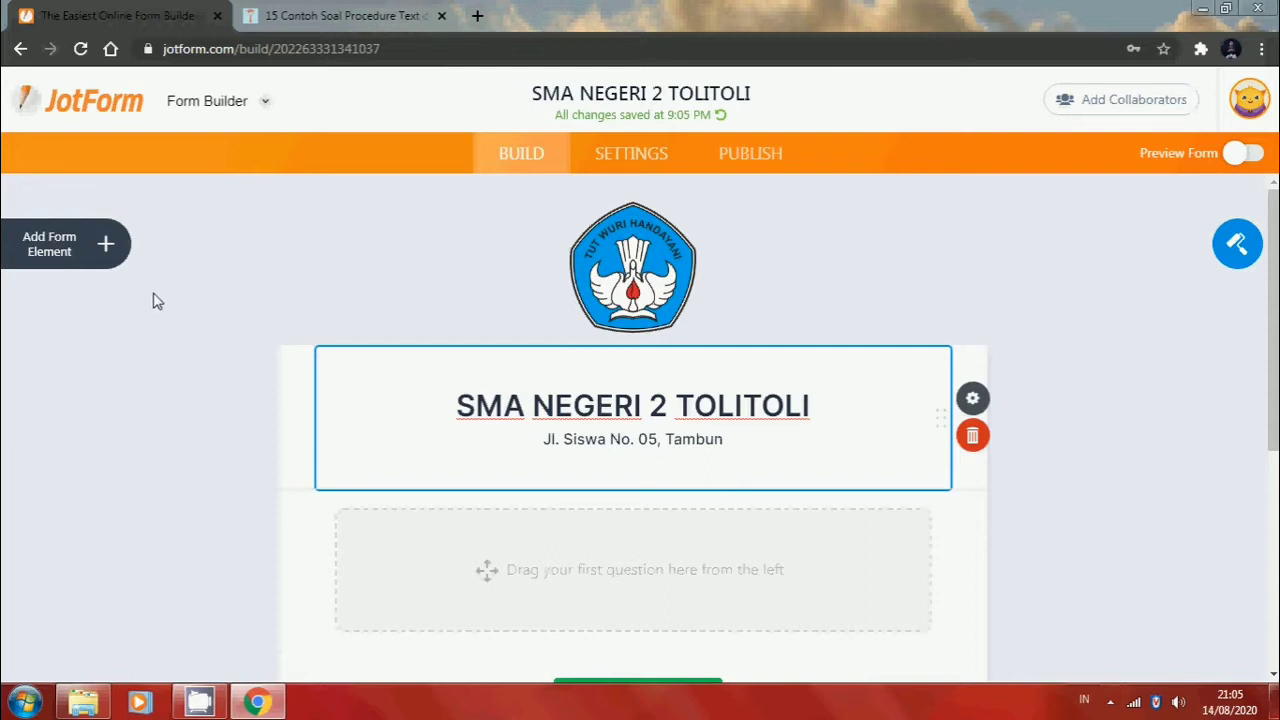
left_click(108, 246)
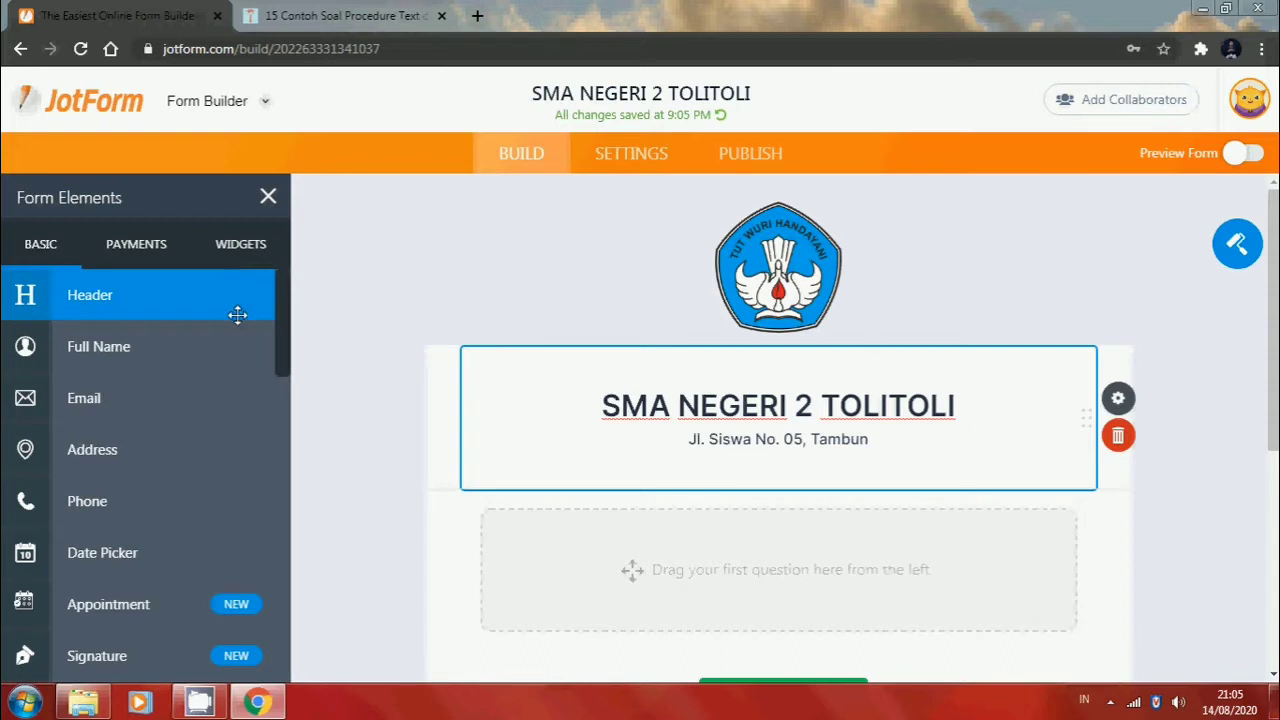
left_click(130, 346)
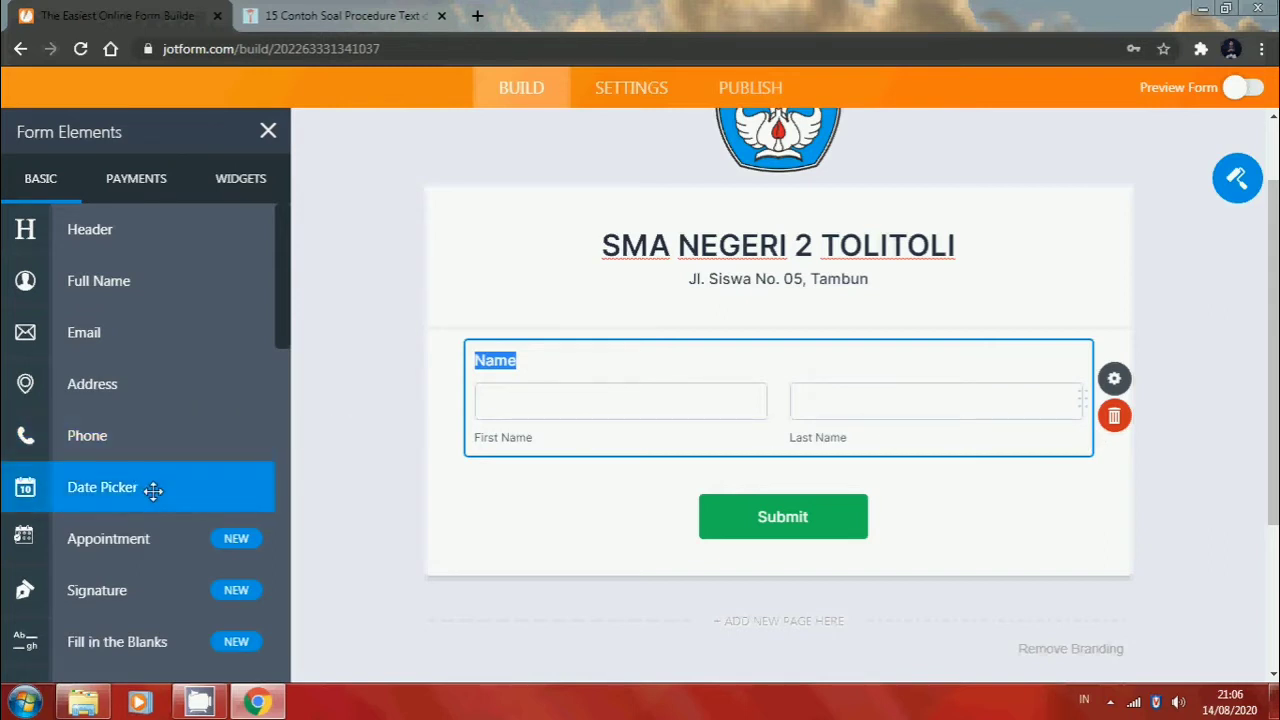
scroll(145, 460, "down", 2)
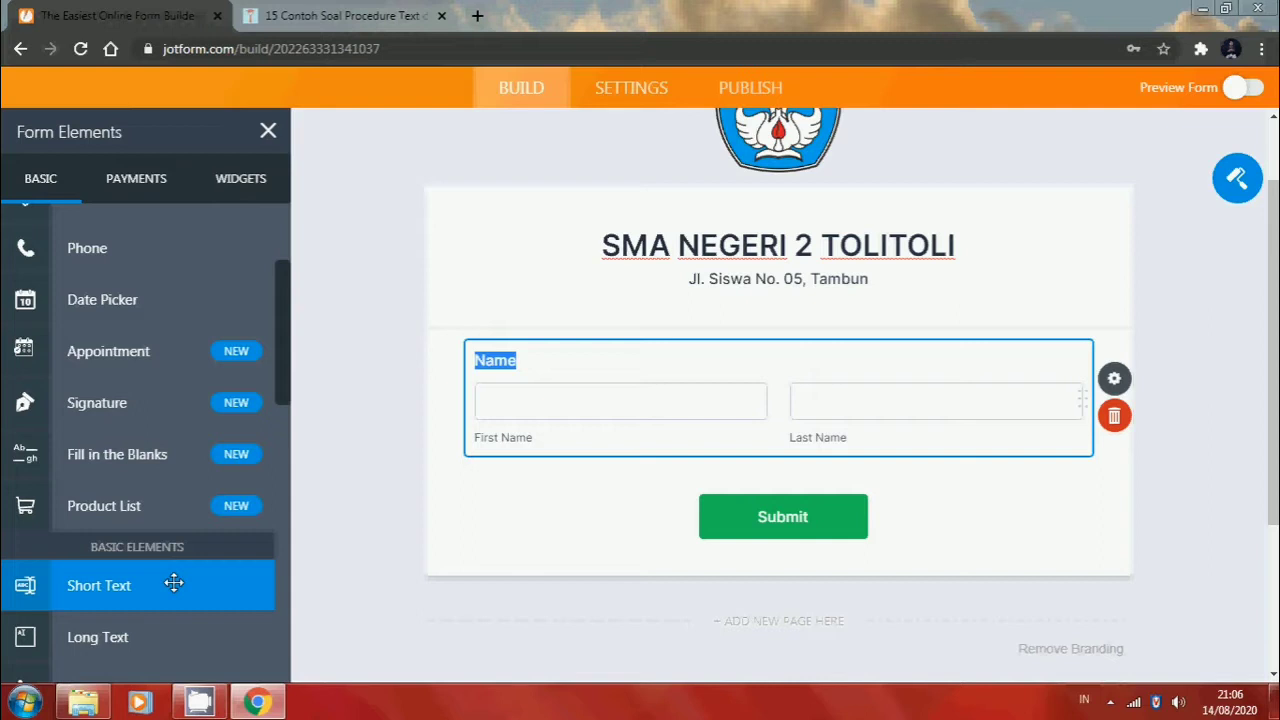
left_click(1118, 425)
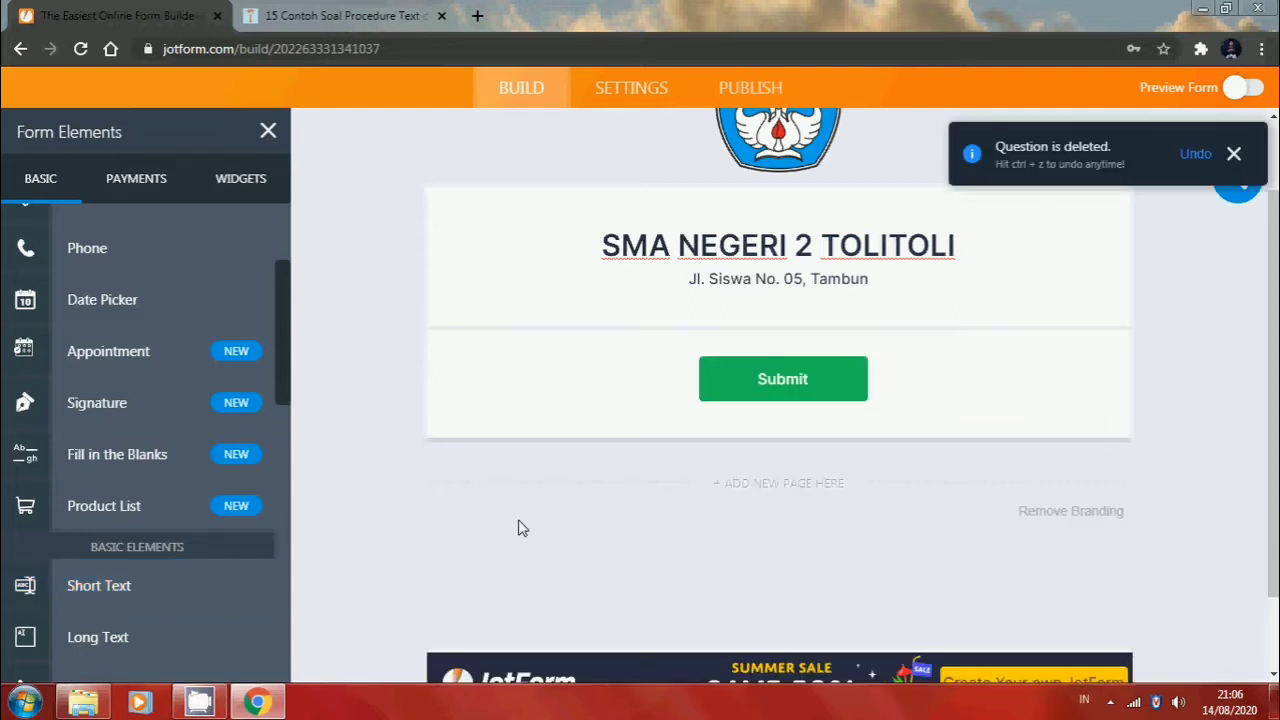
Add a Short Text element below the header and label it "Nama Lengkap"
left_click(135, 597)
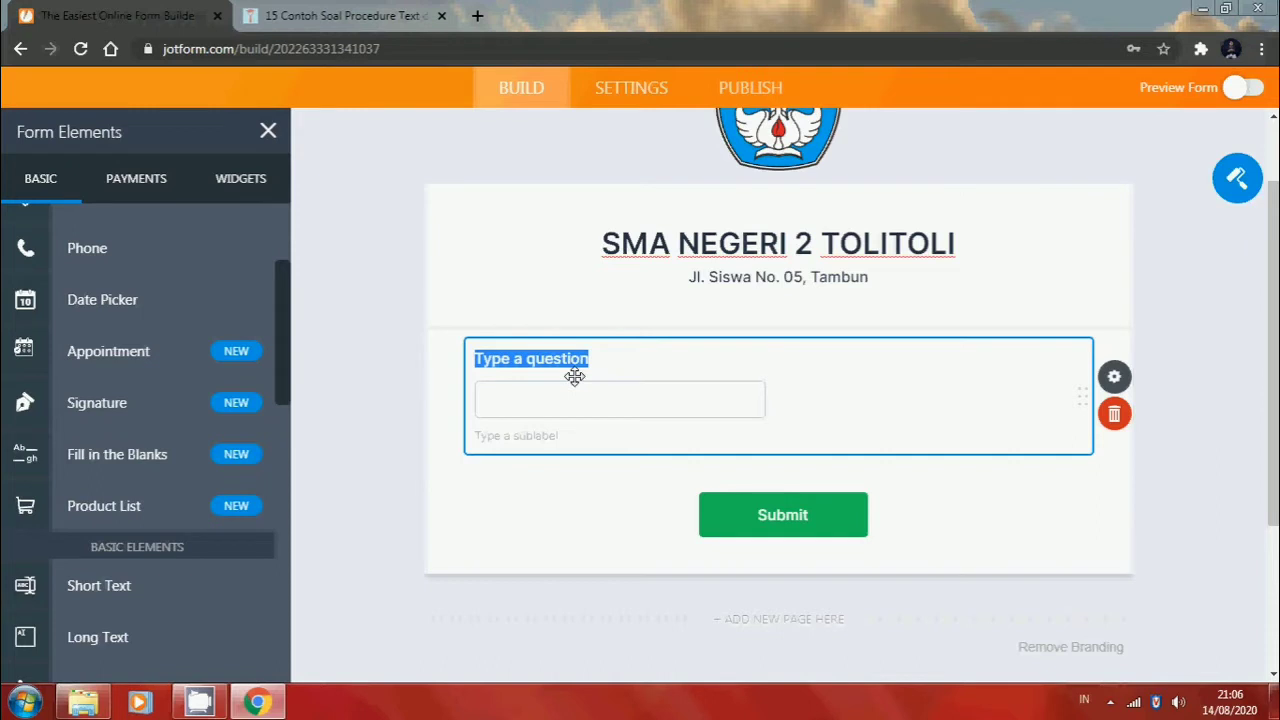
type("N")
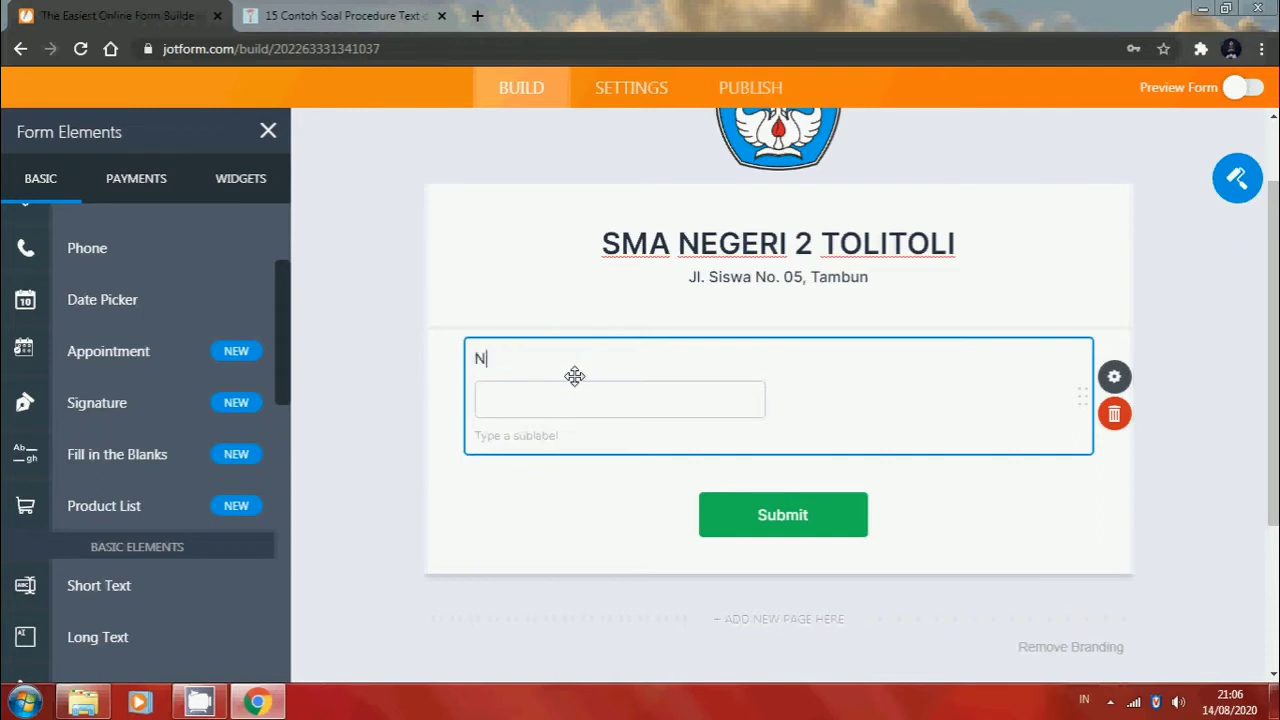
type("ama Lengkap")
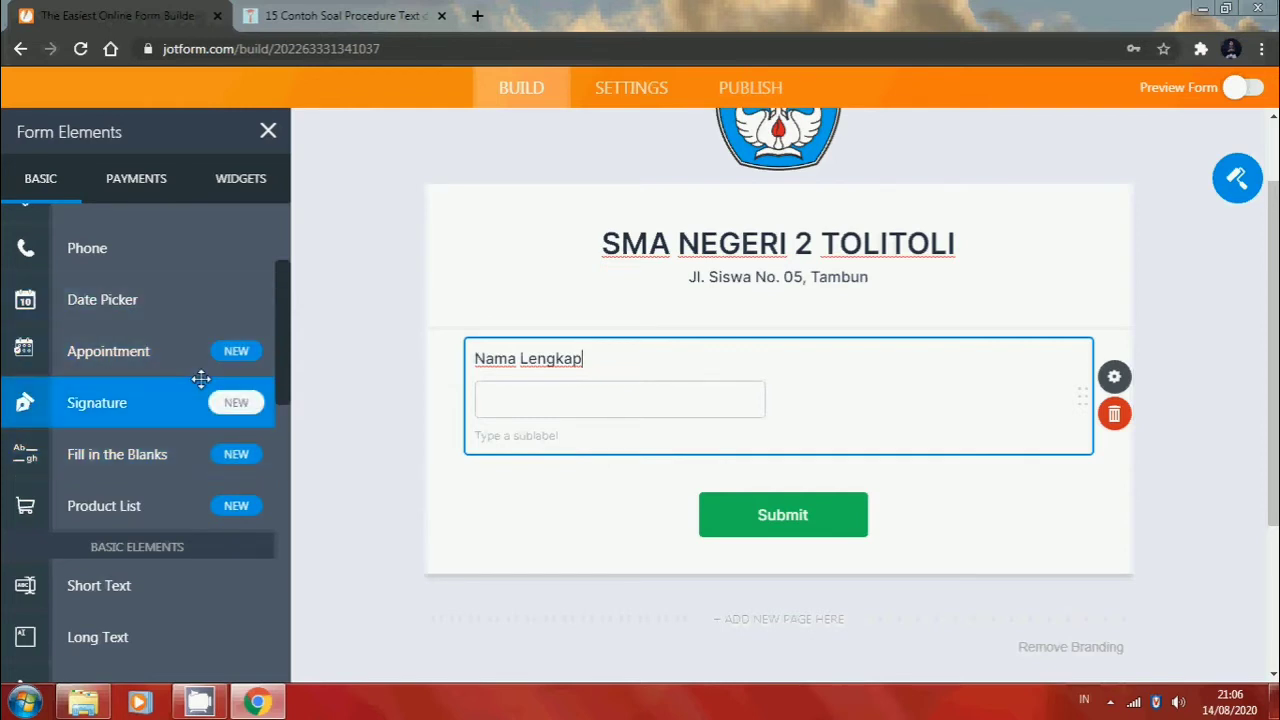
Add a Dropdown element below the Nama Lengkap question and label it "Kelas"
scroll(201, 378, "up", 2)
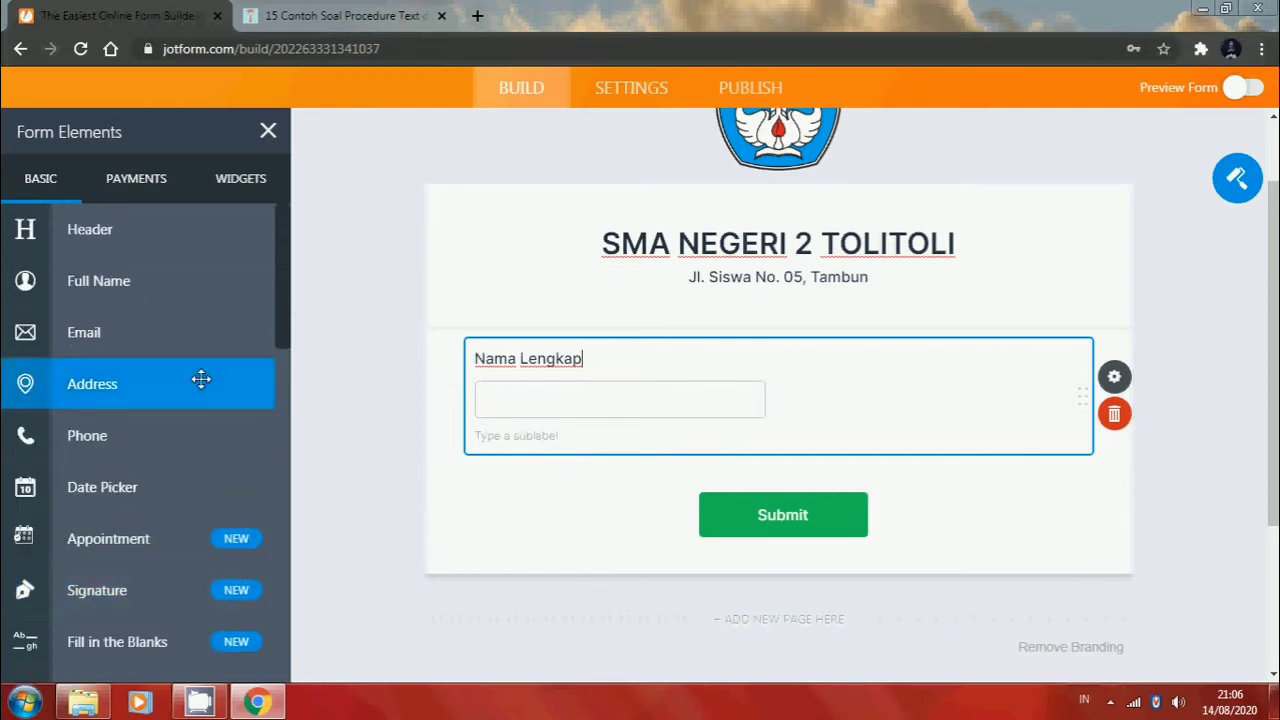
scroll(186, 430, "down", 3)
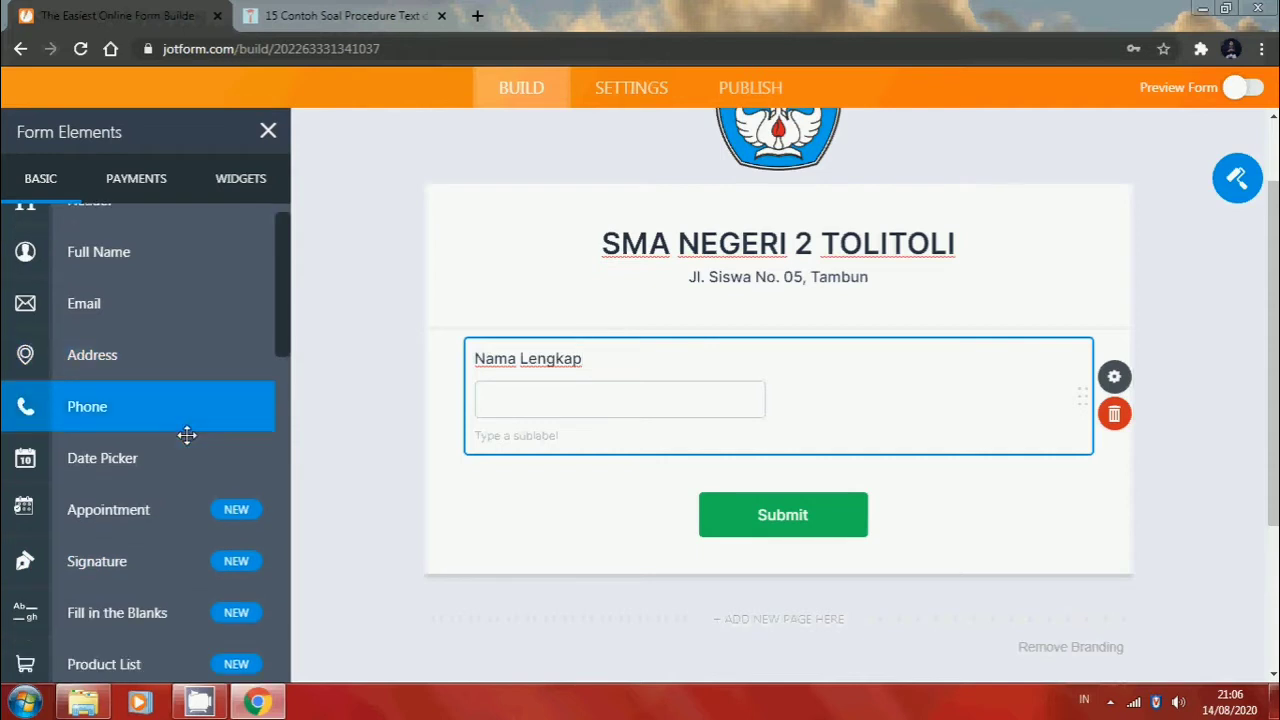
scroll(176, 468, "down", 2)
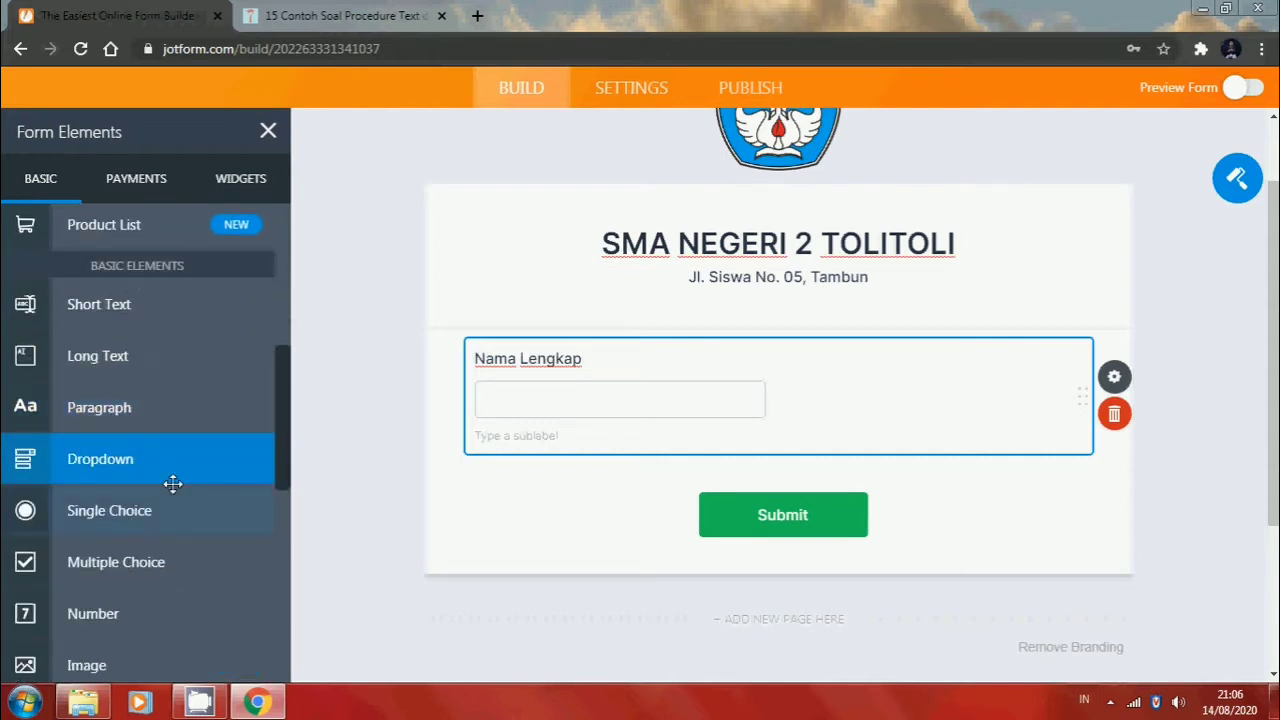
left_click(128, 461)
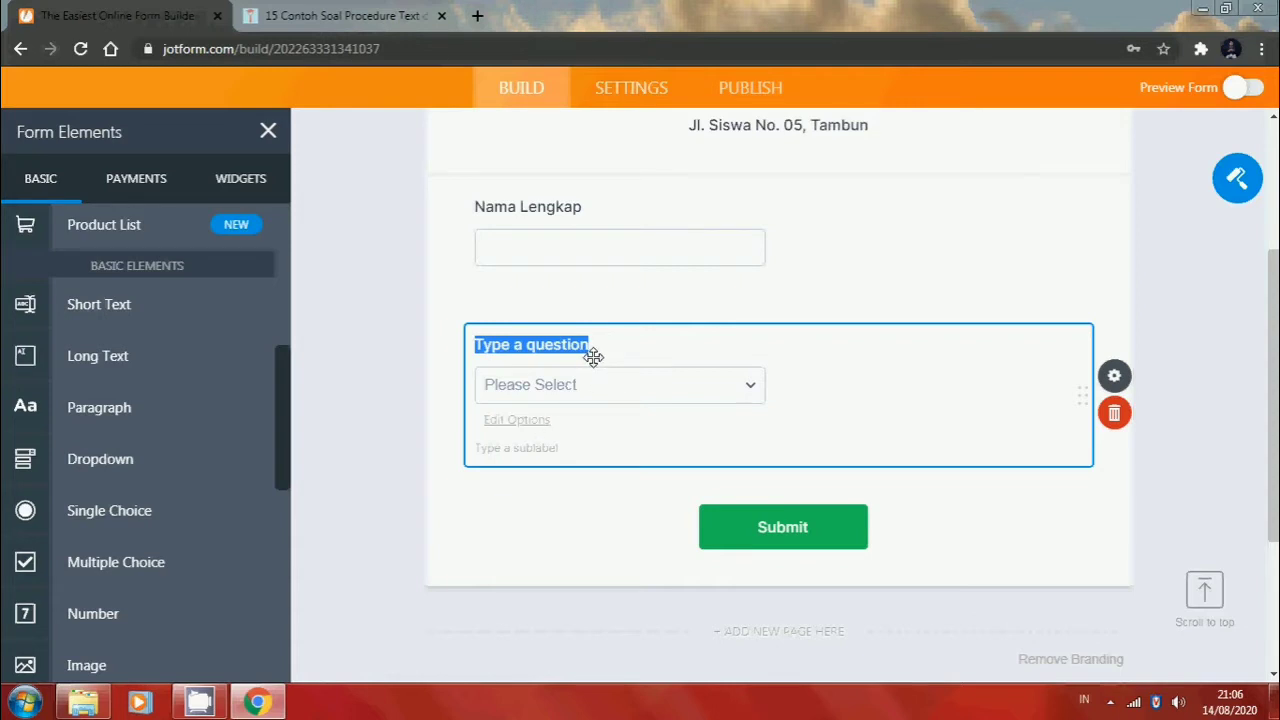
type("Kelas")
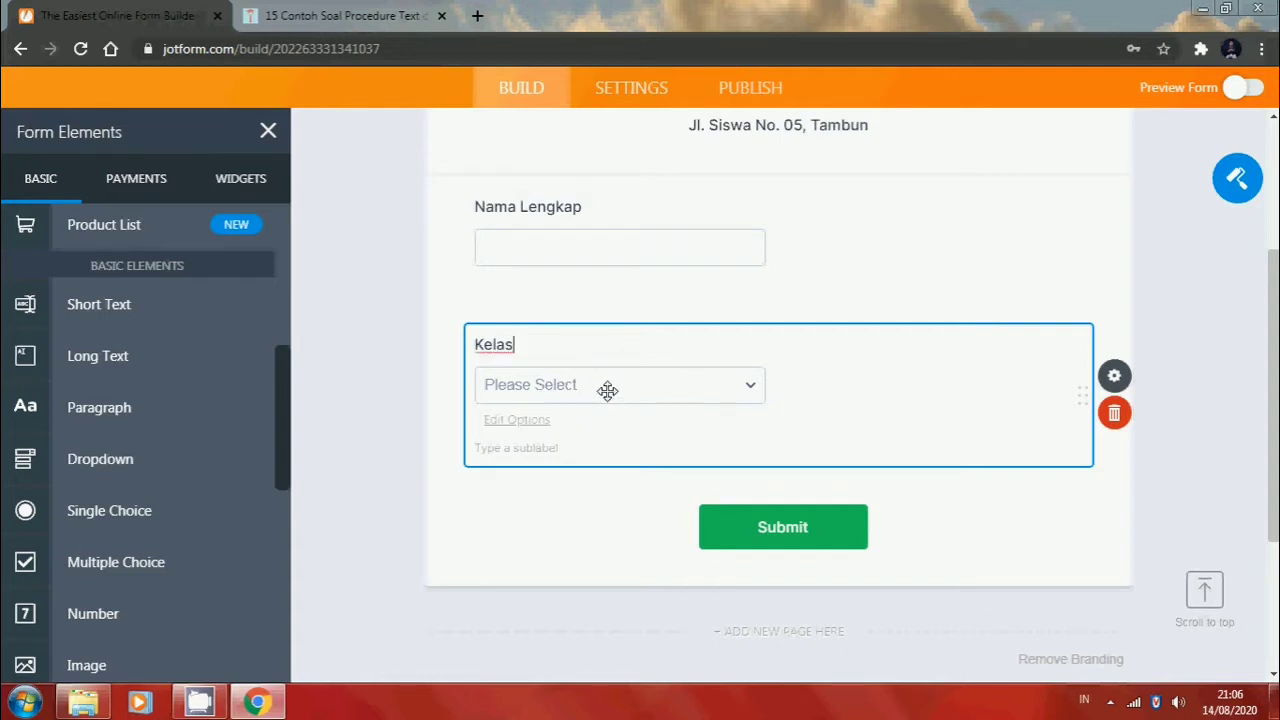
Enter X MIPA 1, X MIPA 2, X MIPA 3 and X MIPA 4 as separate options of the Kelas dropdown
left_click(604, 389)
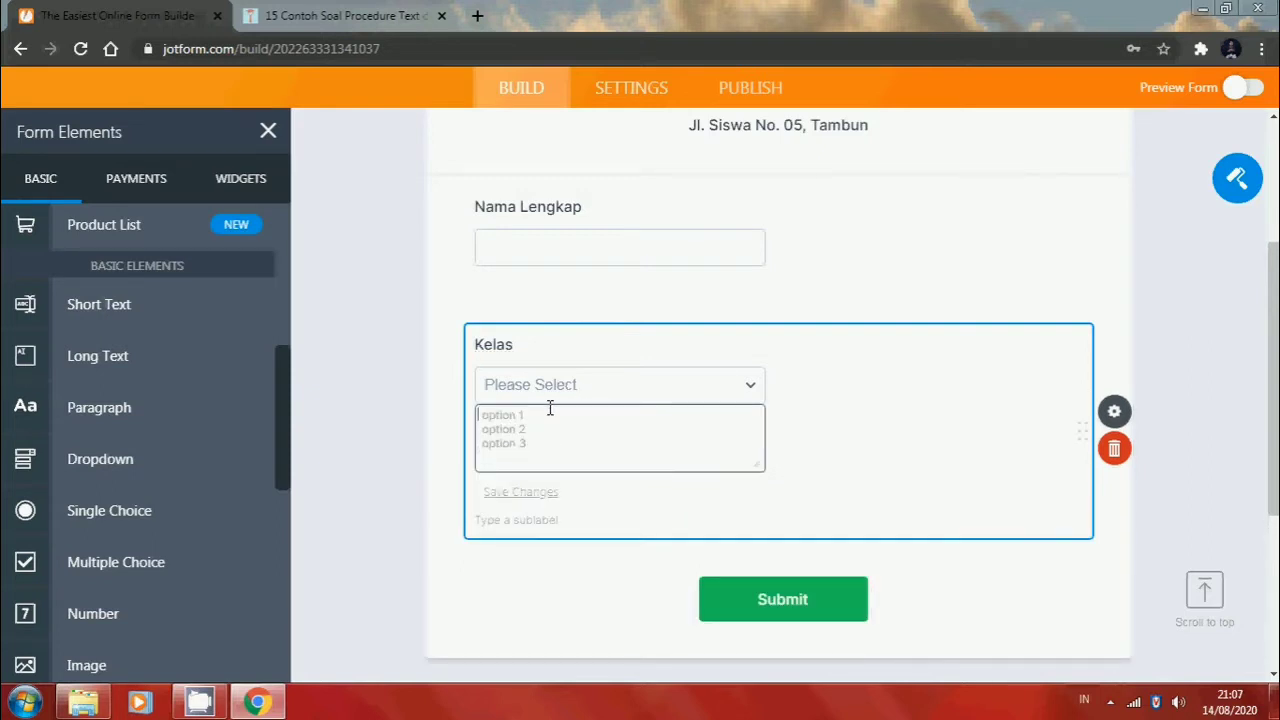
type("X")
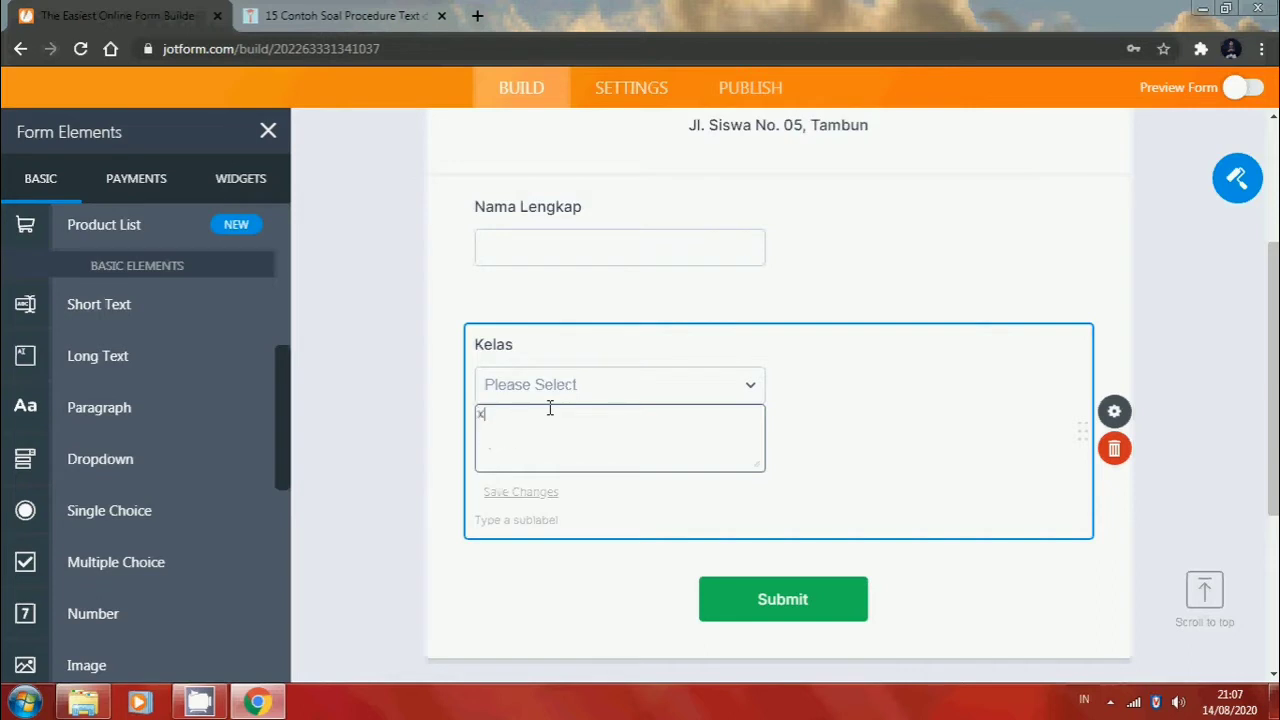
type(" MIPA")
type(" 1 ")
type("X MIP")
type("A")
type(" 2")
key("Return")
type("X MIPA 3")
key("Return")
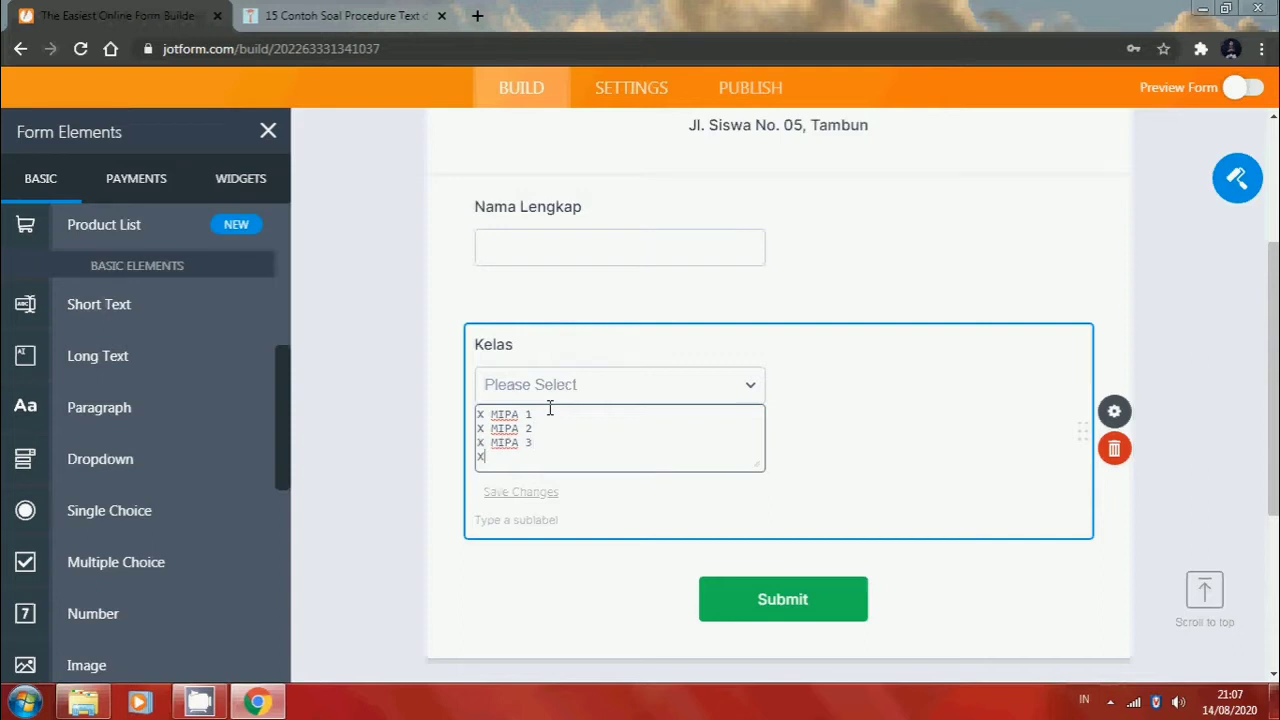
type("X MIPA 4")
key("Return")
Append X IIS 1, X IIS 2, X IIS 3 and X IIS 4 to the Kelas dropdown's options and finish editing the list
type("X ")
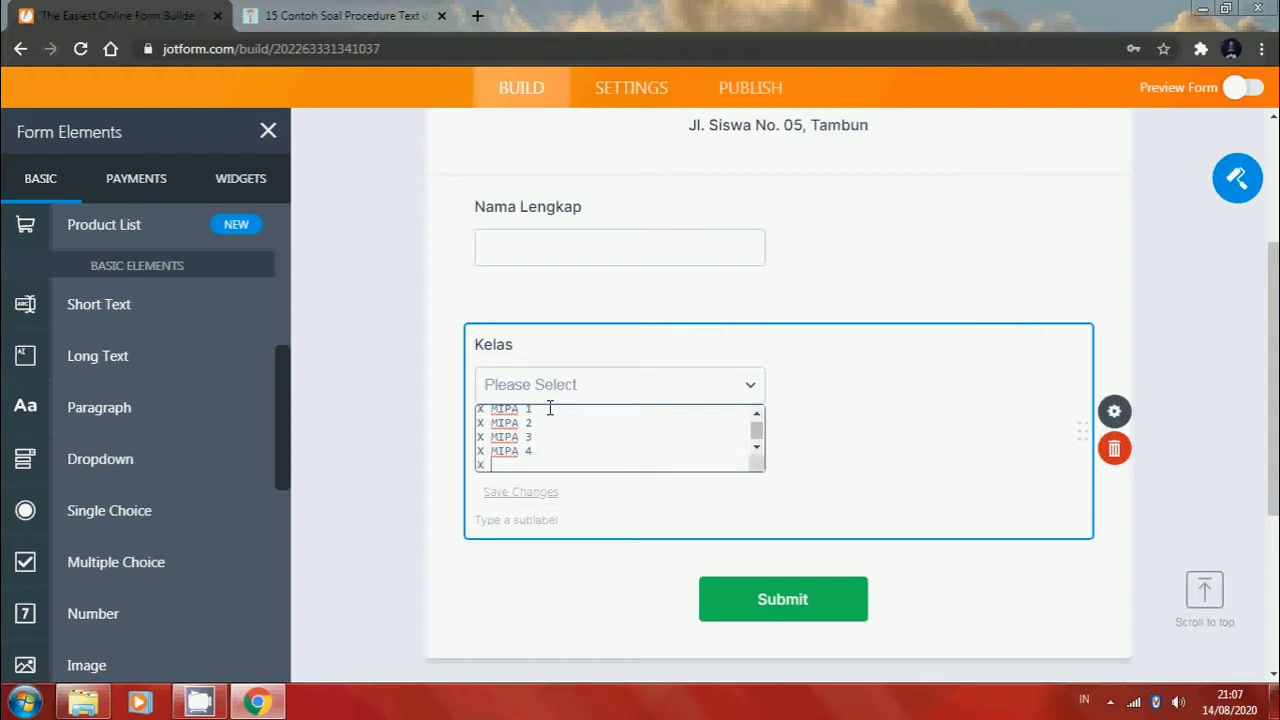
type("IIS 1")
key("Return")
type("X IIs")
key("BackSpace")
type("IS 2")
key("Return")
type("X IIS 3")
key("Return")
type("X IIS 4")
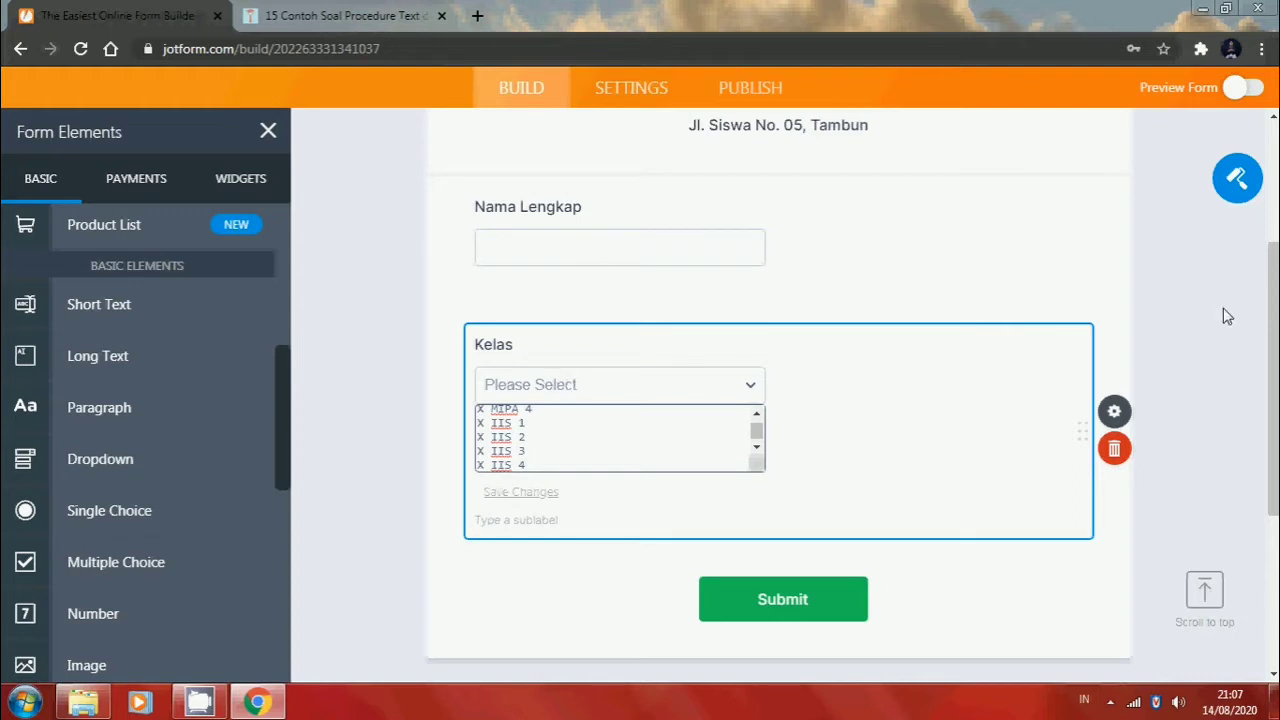
left_click(1207, 330)
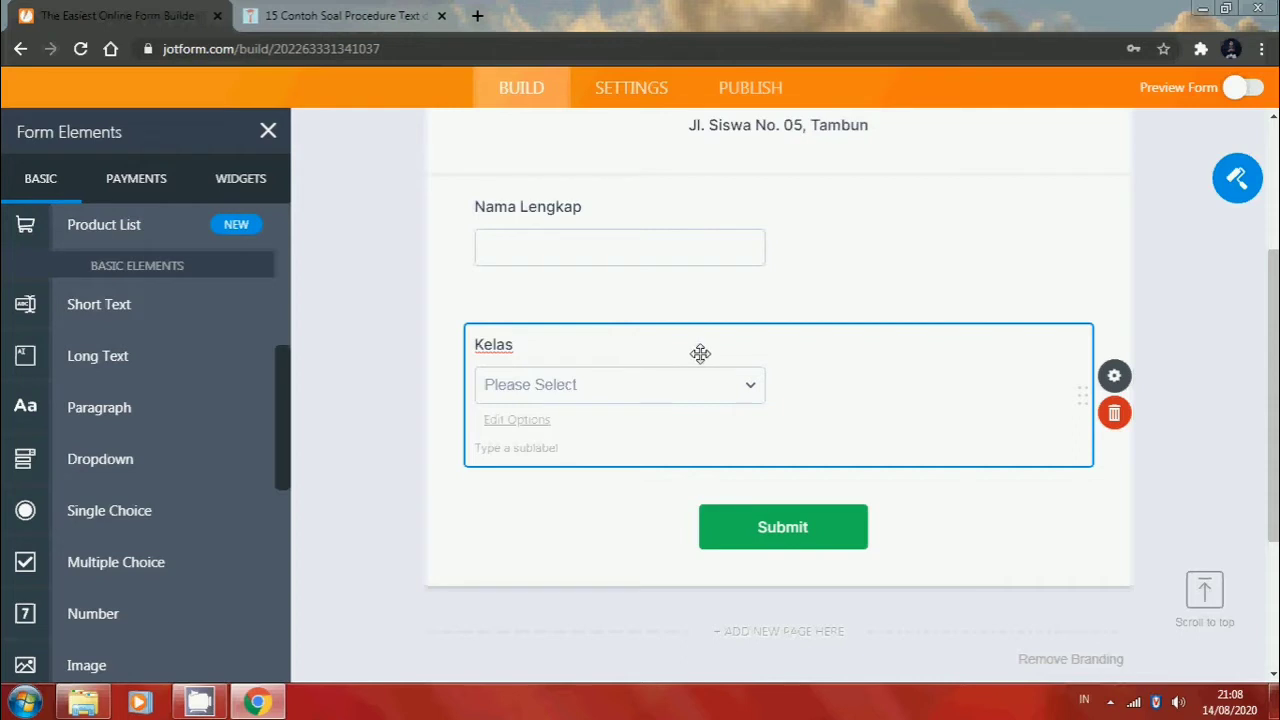
Make the Nama Lengkap question required in its properties
scroll(818, 240, "up", 1)
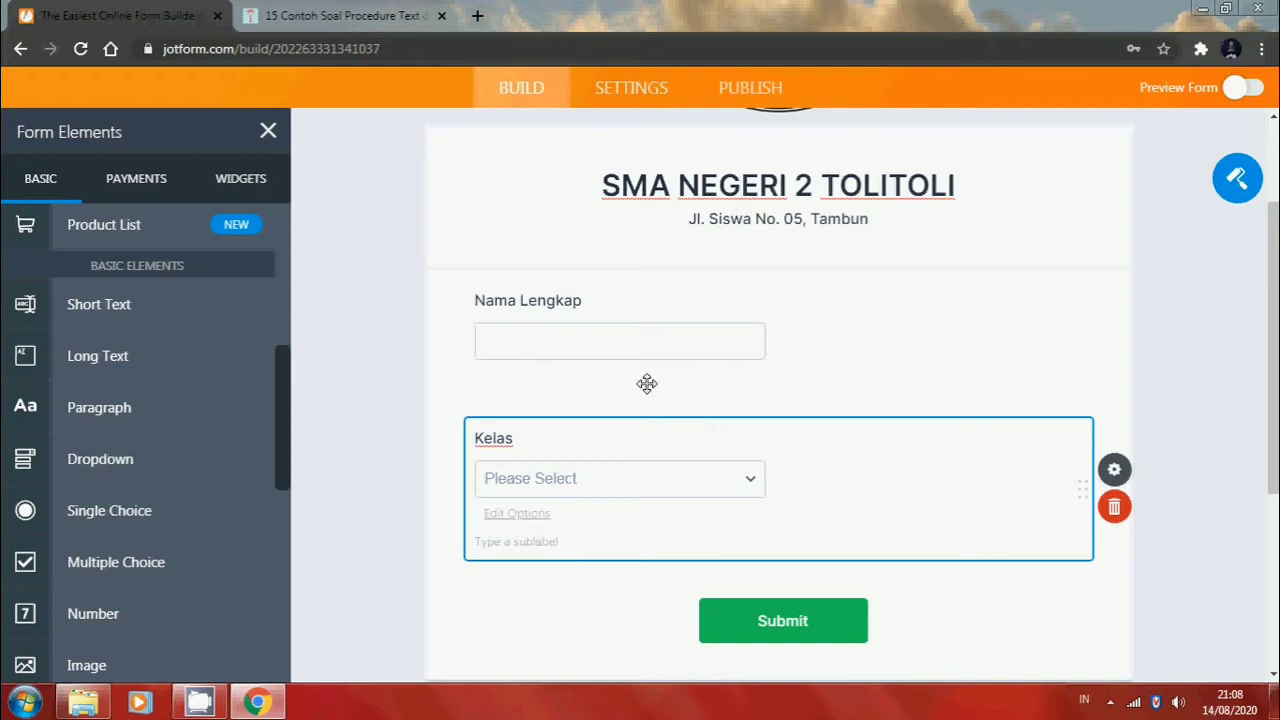
left_click(752, 338)
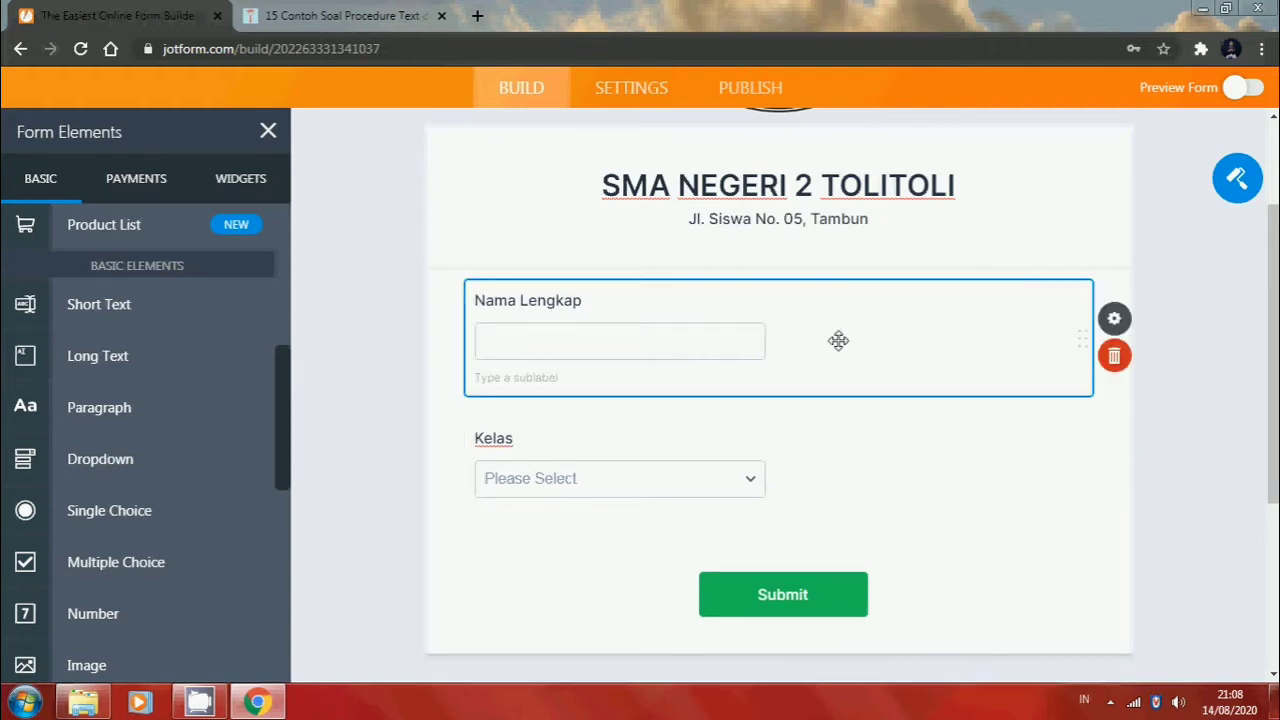
left_click(1113, 320)
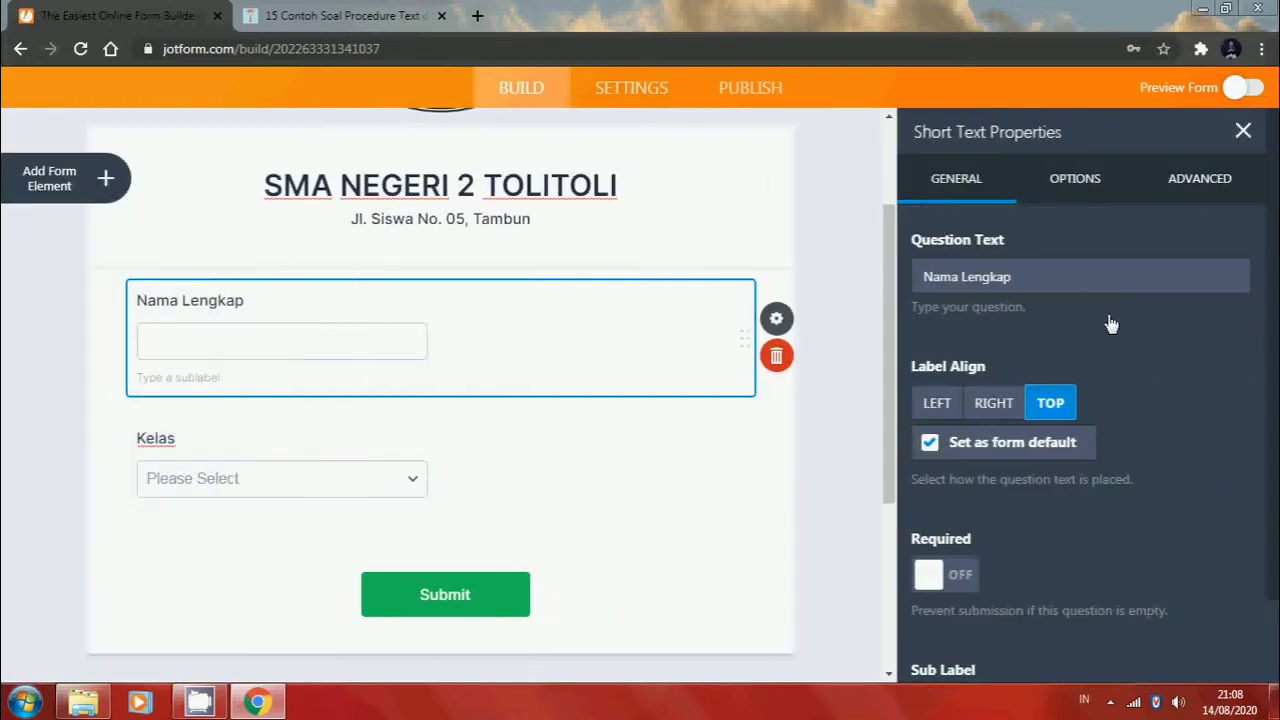
left_click(1256, 132)
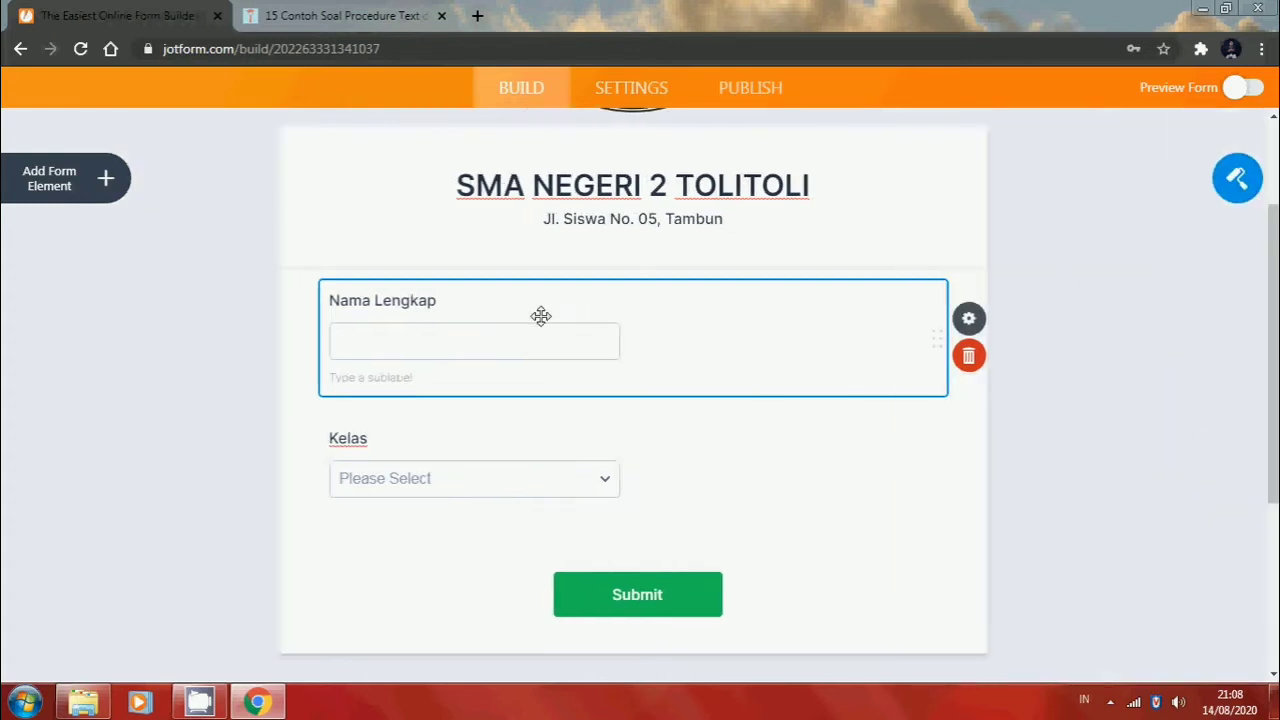
left_click(968, 322)
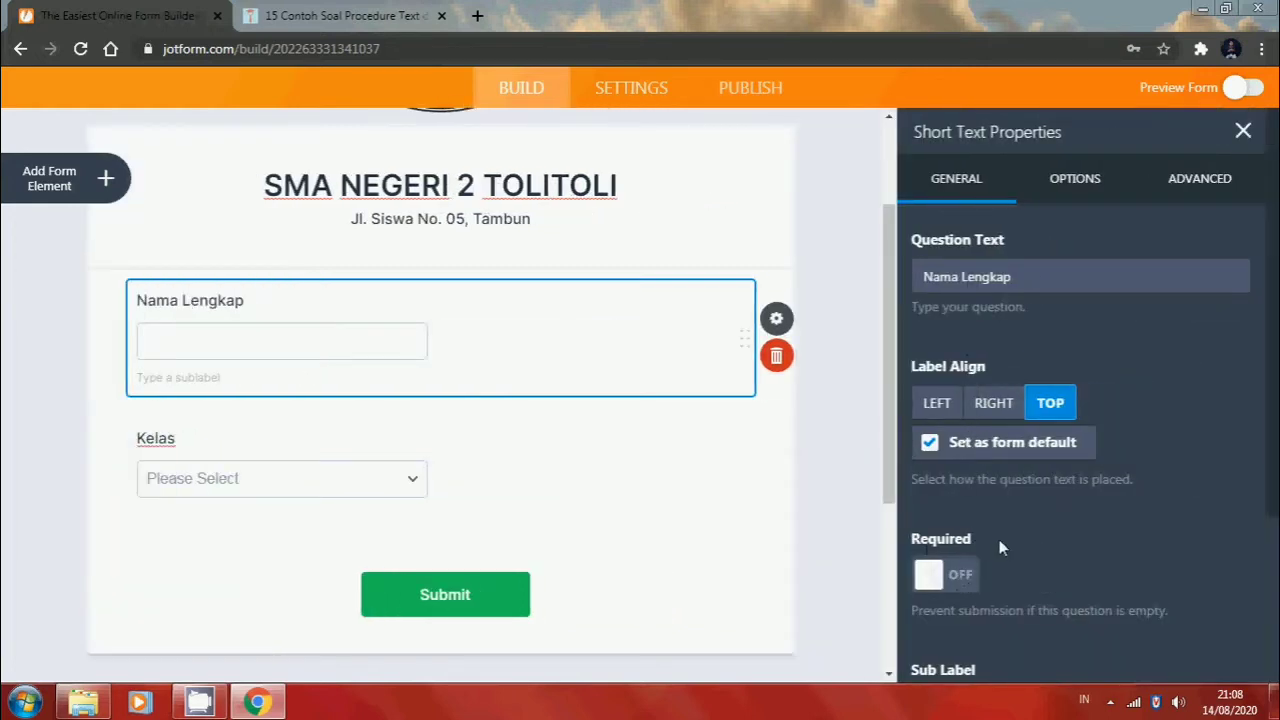
left_click(958, 578)
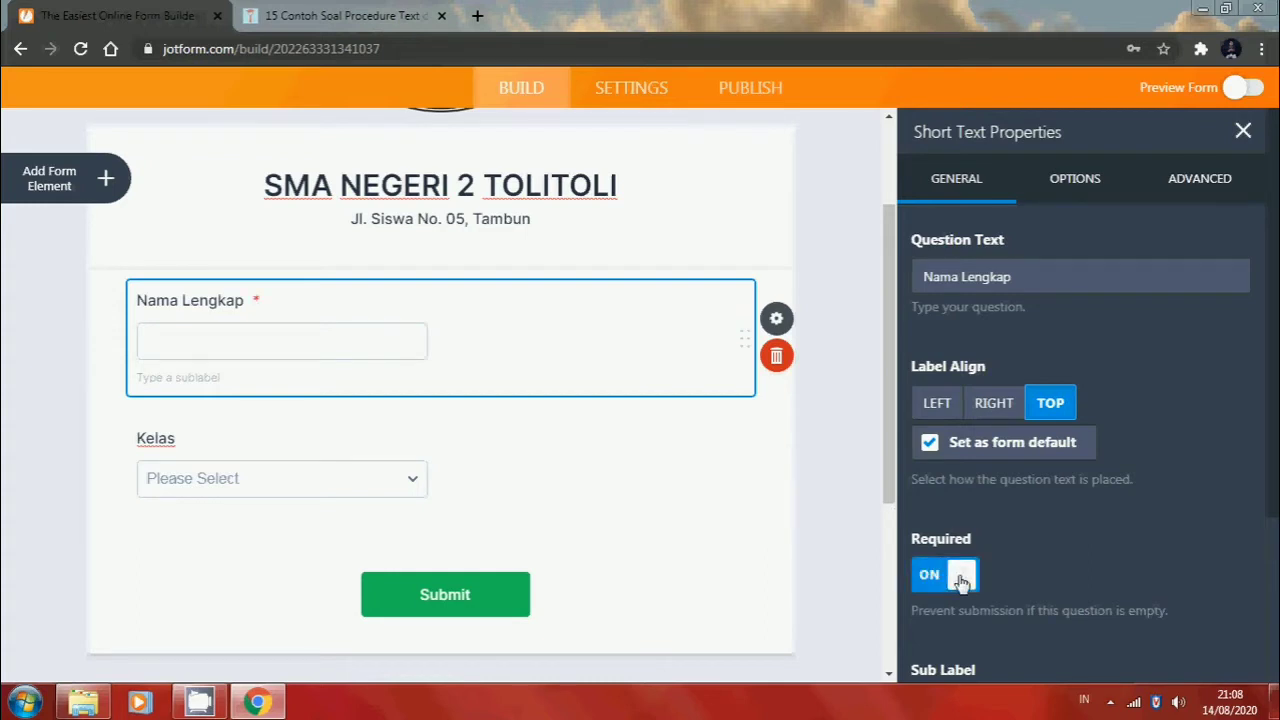
Make the Kelas dropdown required and close its properties
left_click(473, 477)
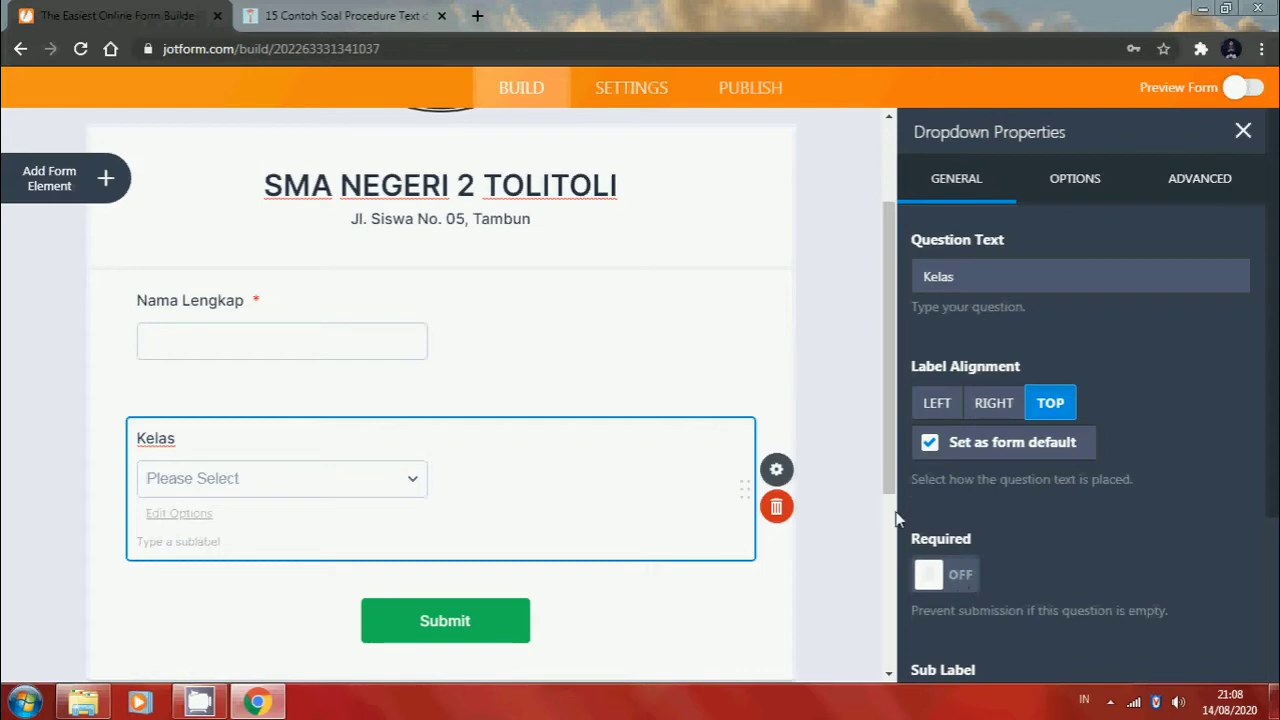
left_click(957, 572)
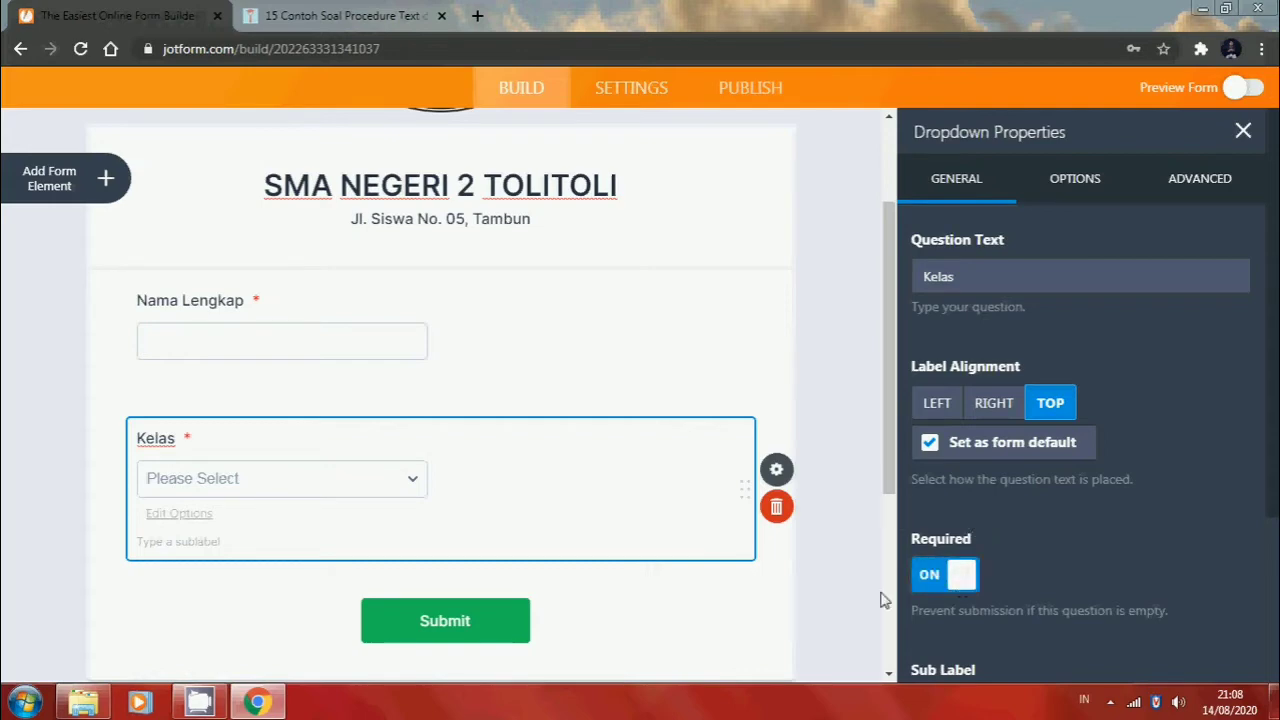
left_click(1245, 138)
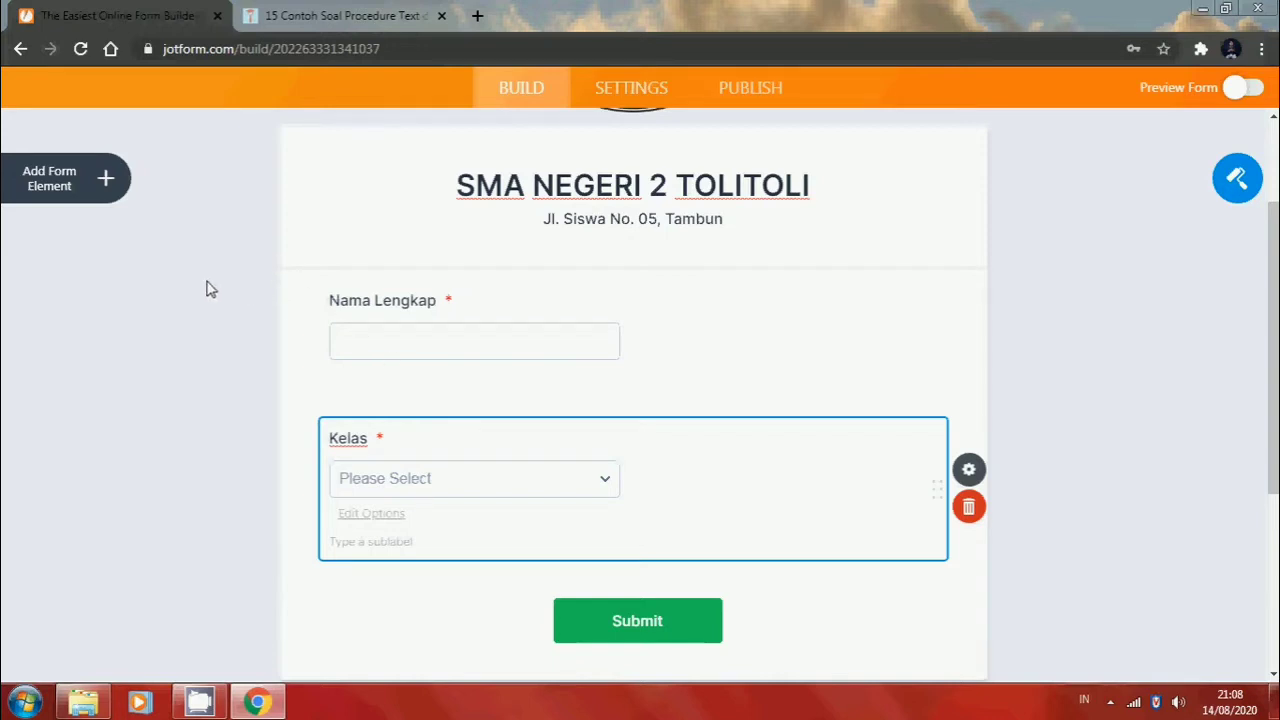
Add a Page Break element after the Kelas dropdown to create a second form page
left_click(106, 183)
scroll(100, 588, "down", 6)
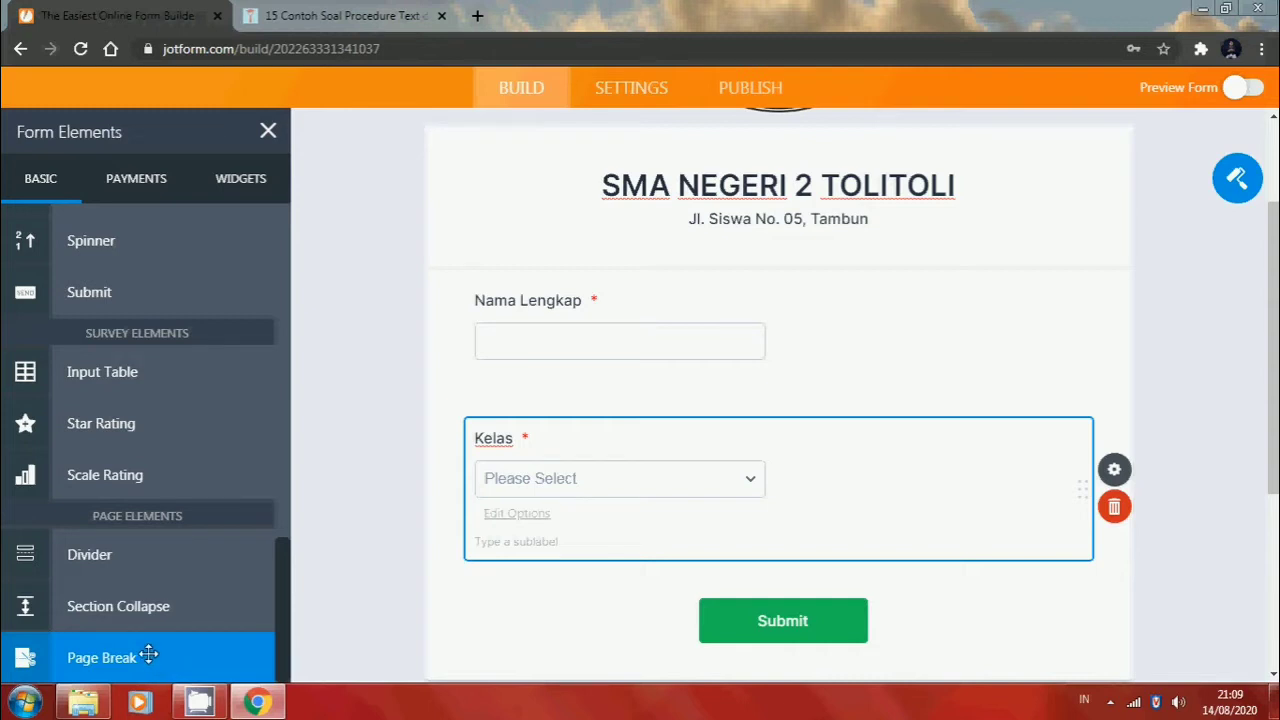
left_click(174, 664)
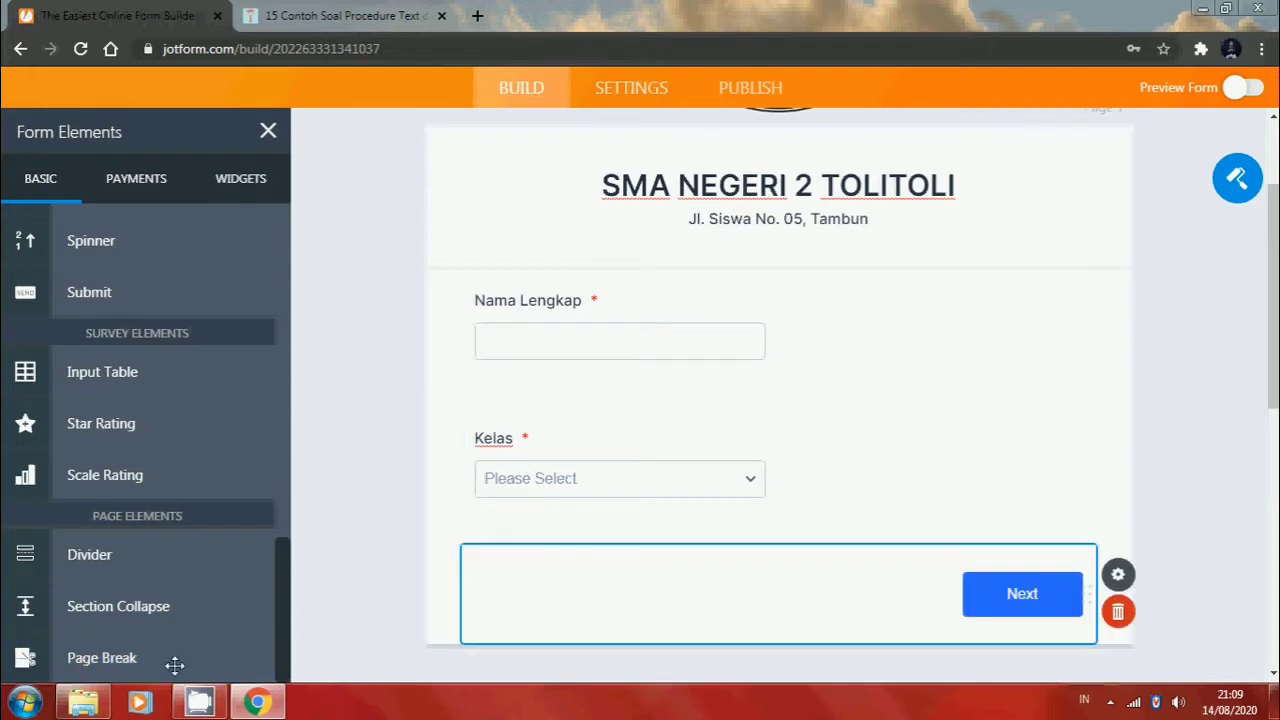
scroll(831, 600, "down", 3)
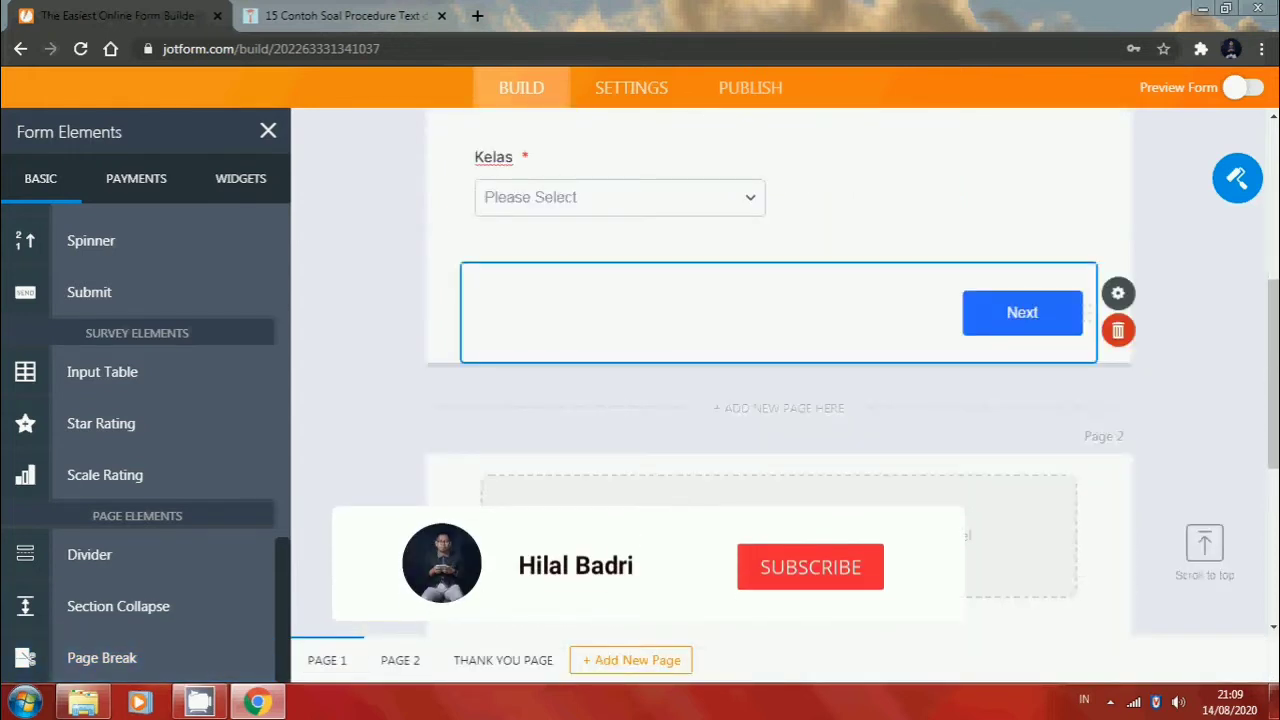
scroll(357, 471, "down", 2)
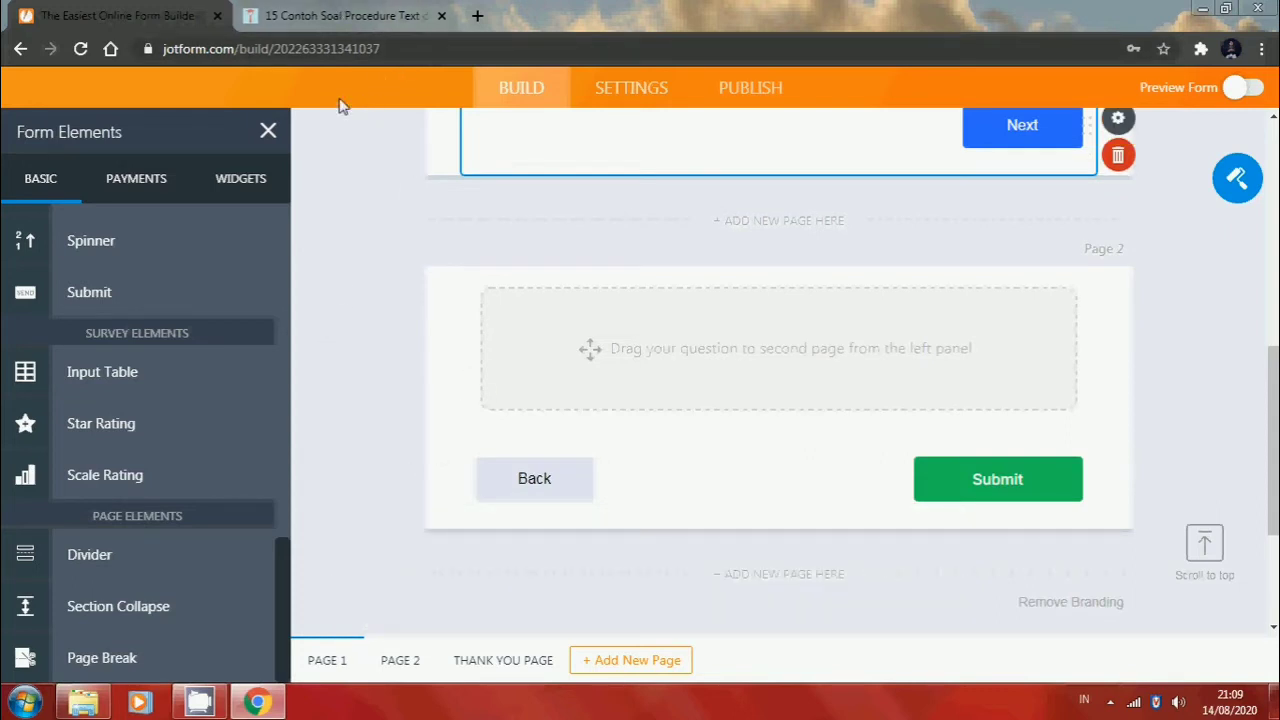
Switch to the procedure-text questions page and review the CD-burning passage together with question 1
left_click(336, 12)
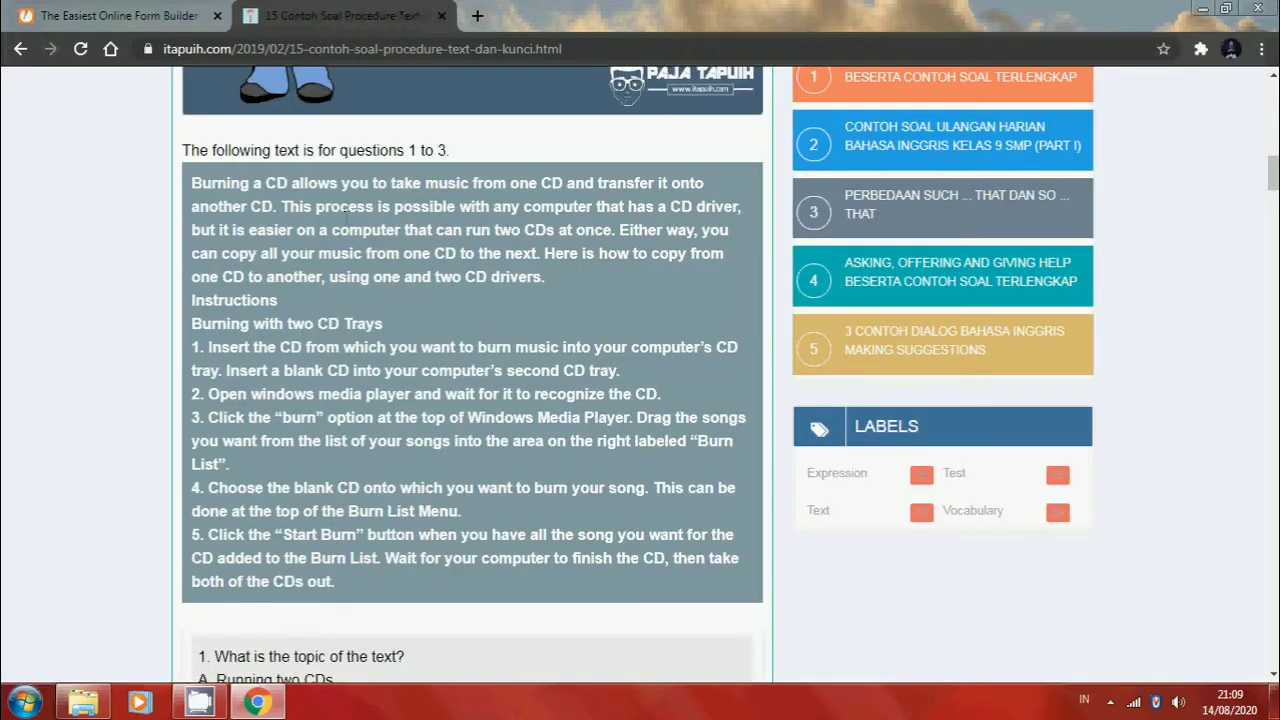
scroll(346, 220, "down", 1)
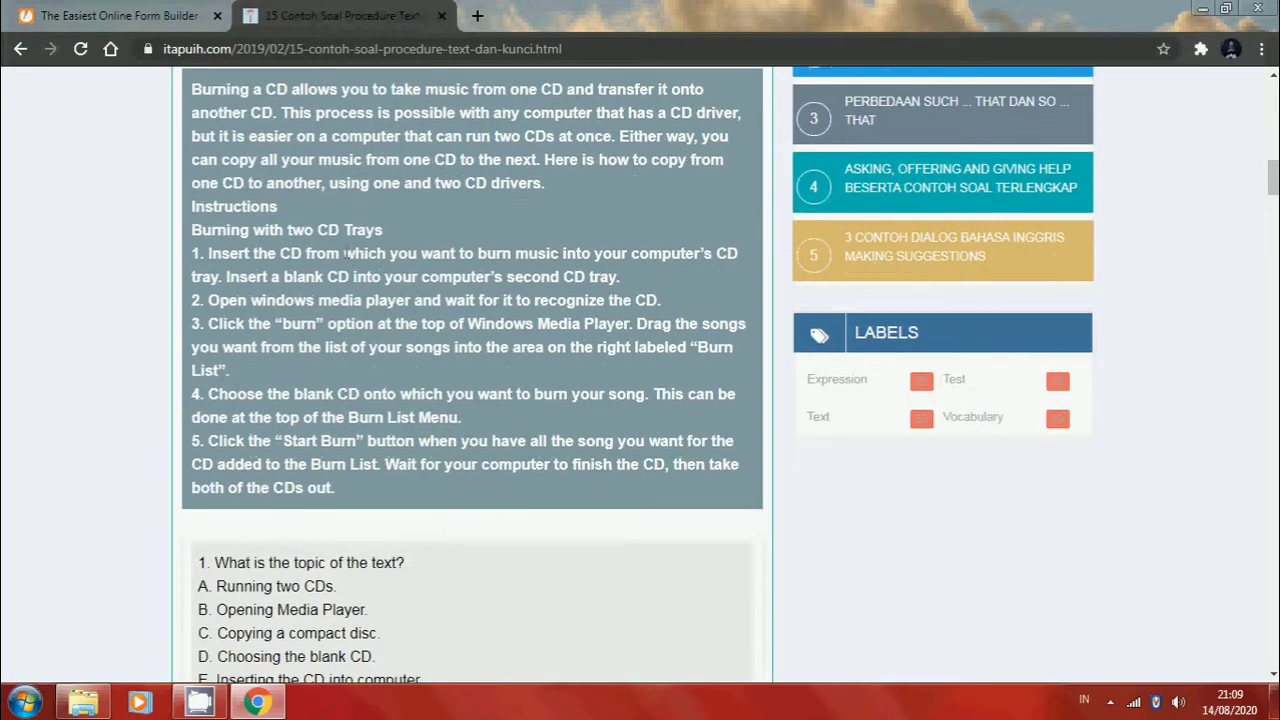
scroll(345, 335, "up", 1)
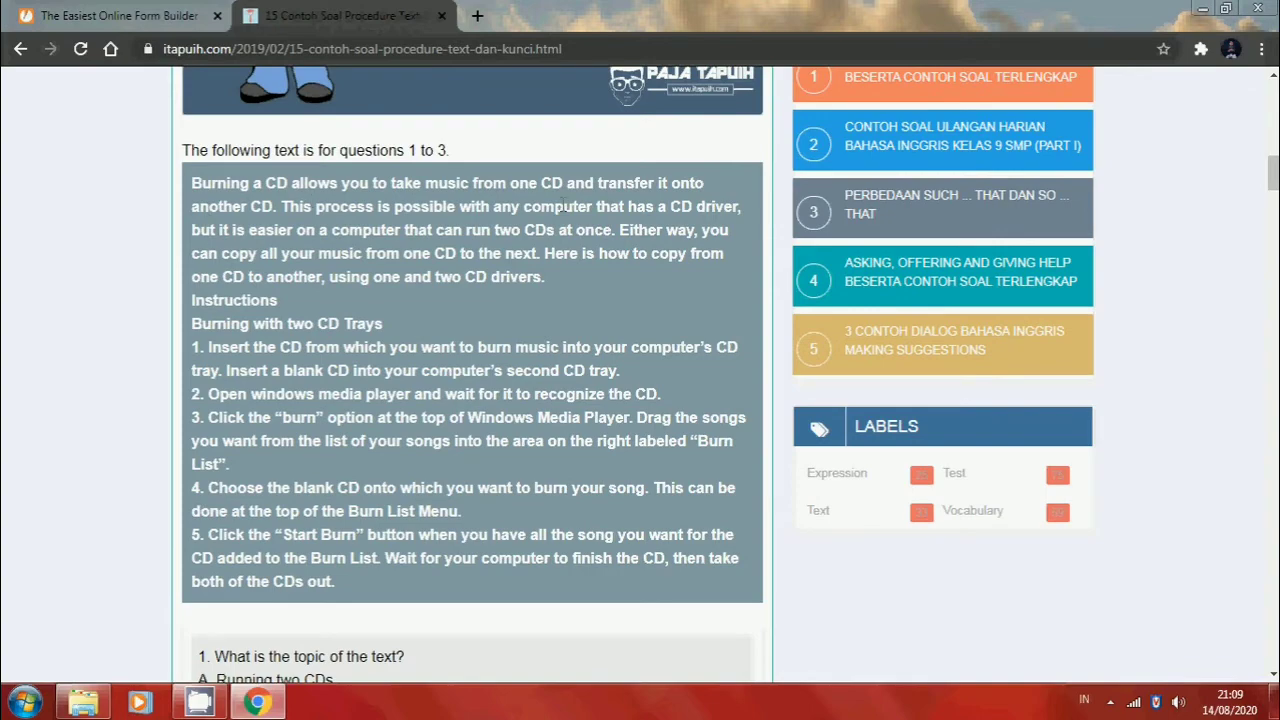
scroll(341, 463, "down", 2)
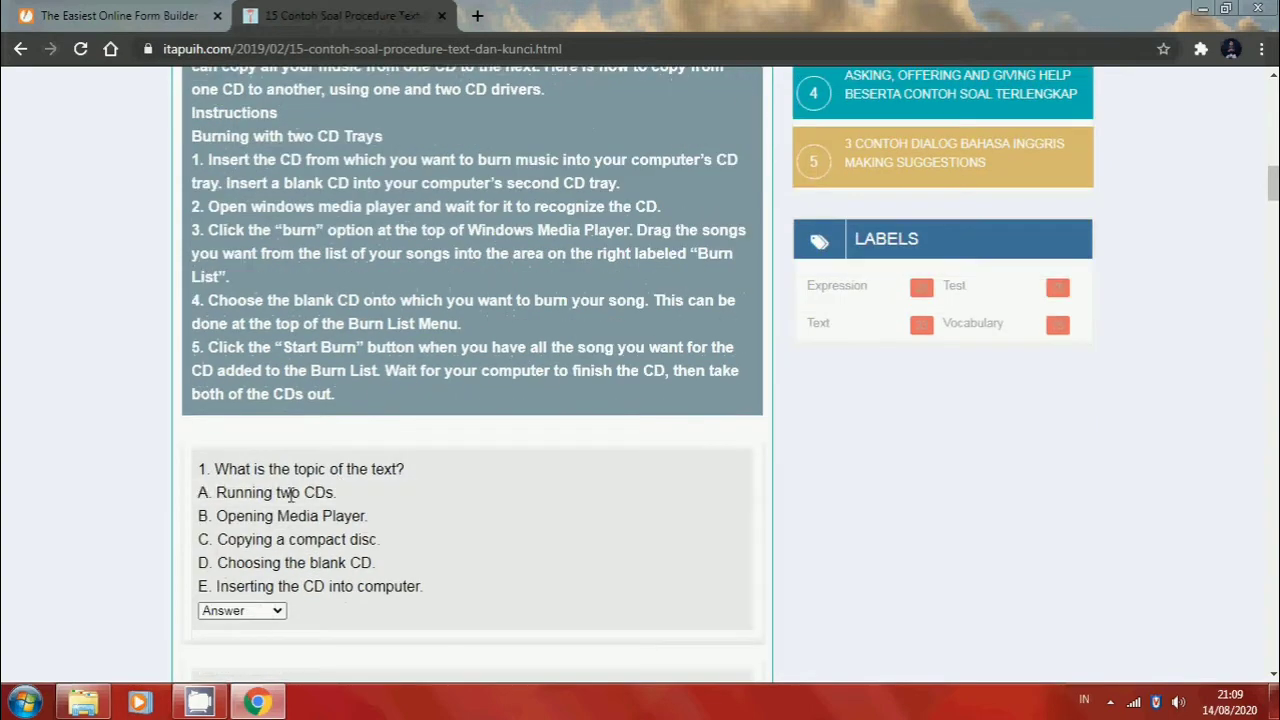
scroll(232, 481, "up", 2)
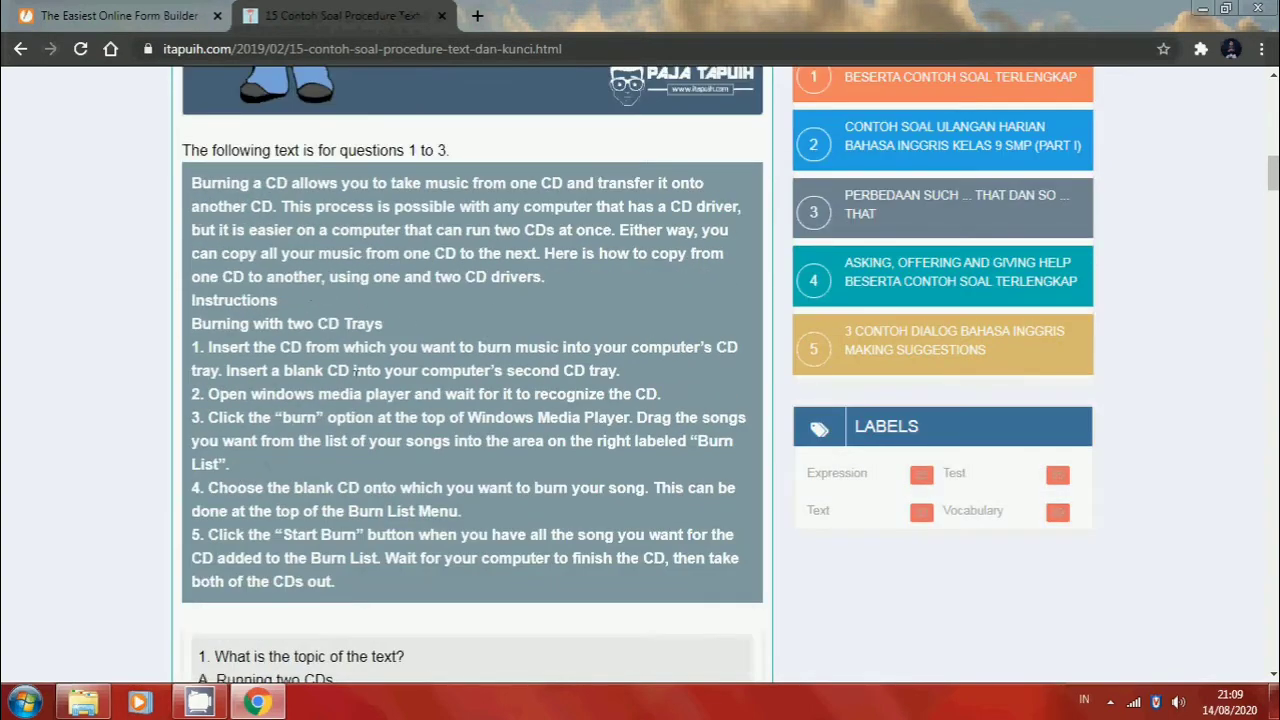
scroll(275, 437, "down", 2)
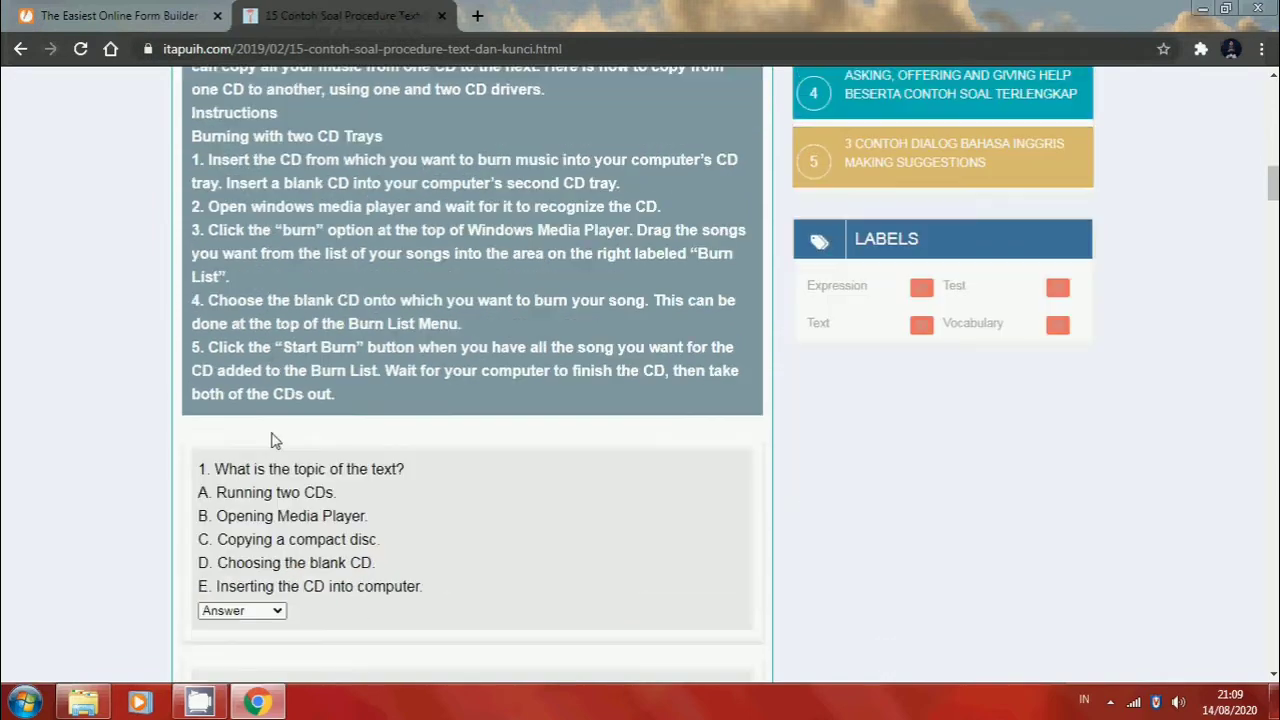
scroll(275, 437, "up", 1)
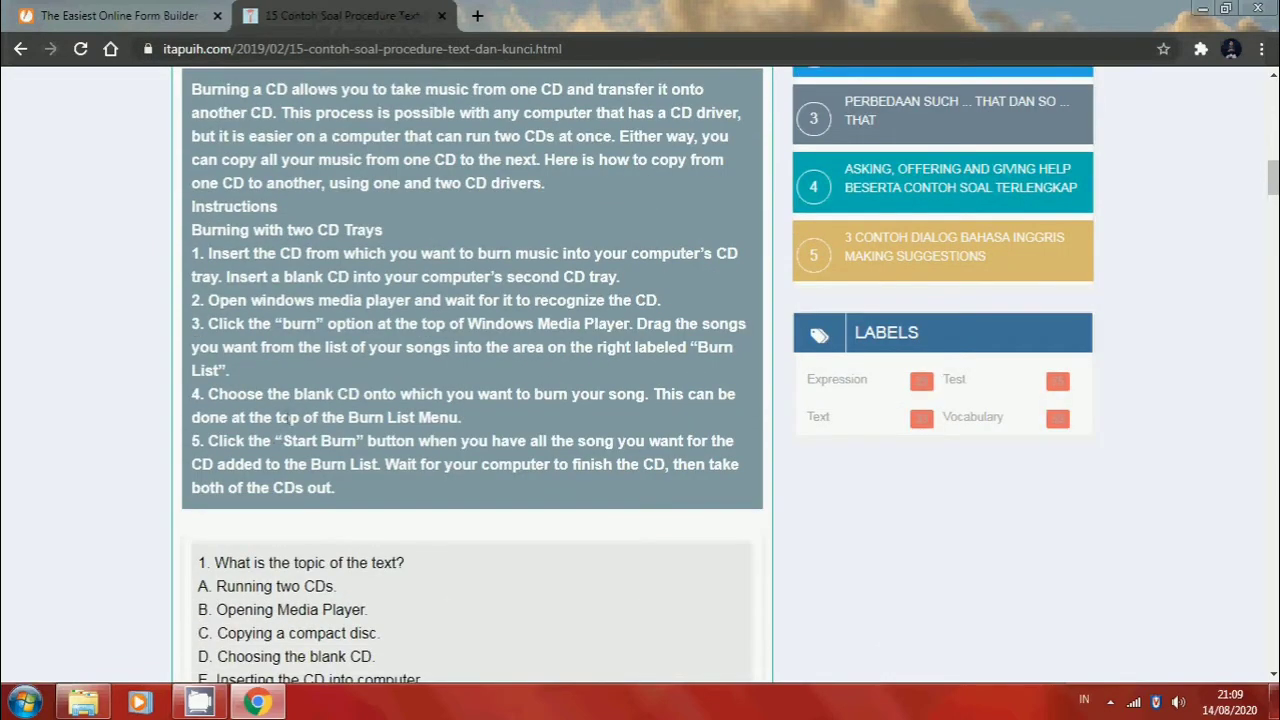
scroll(296, 415, "up", 1)
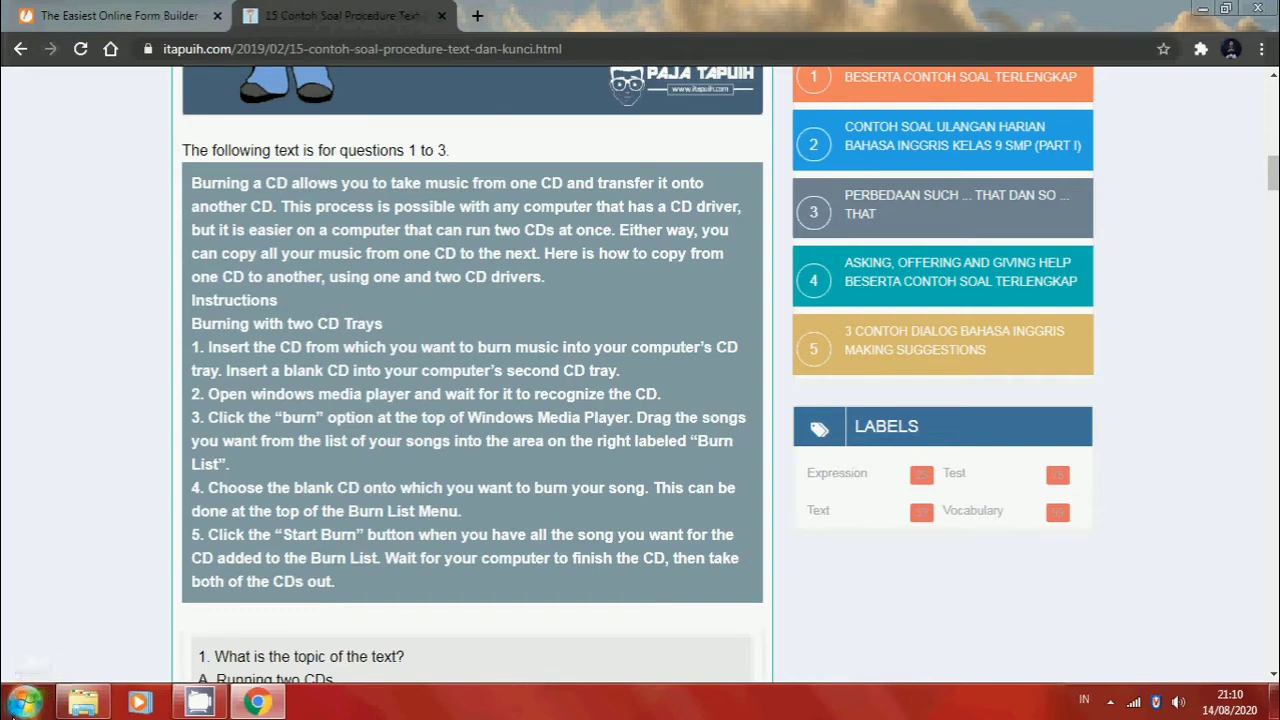
Open Snipping Tool and capture the whole CD-burning passage, from its introduction through instruction 5
left_click(25, 702)
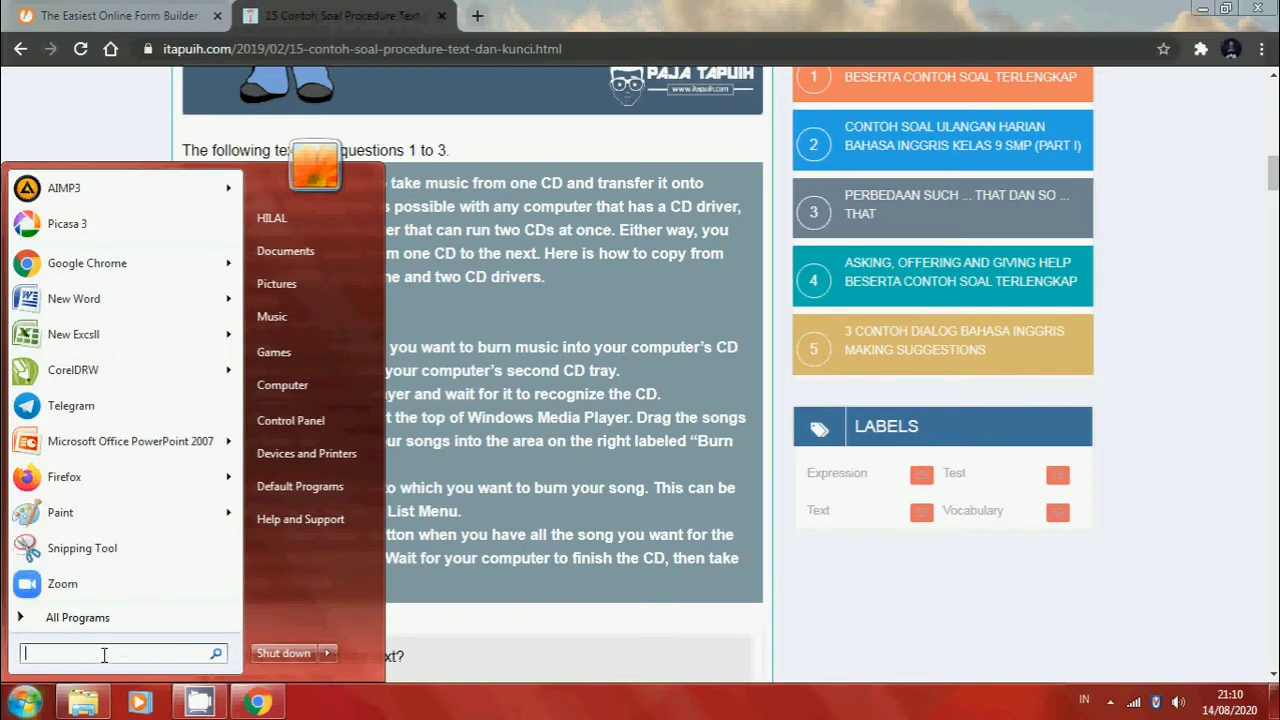
type("snippin")
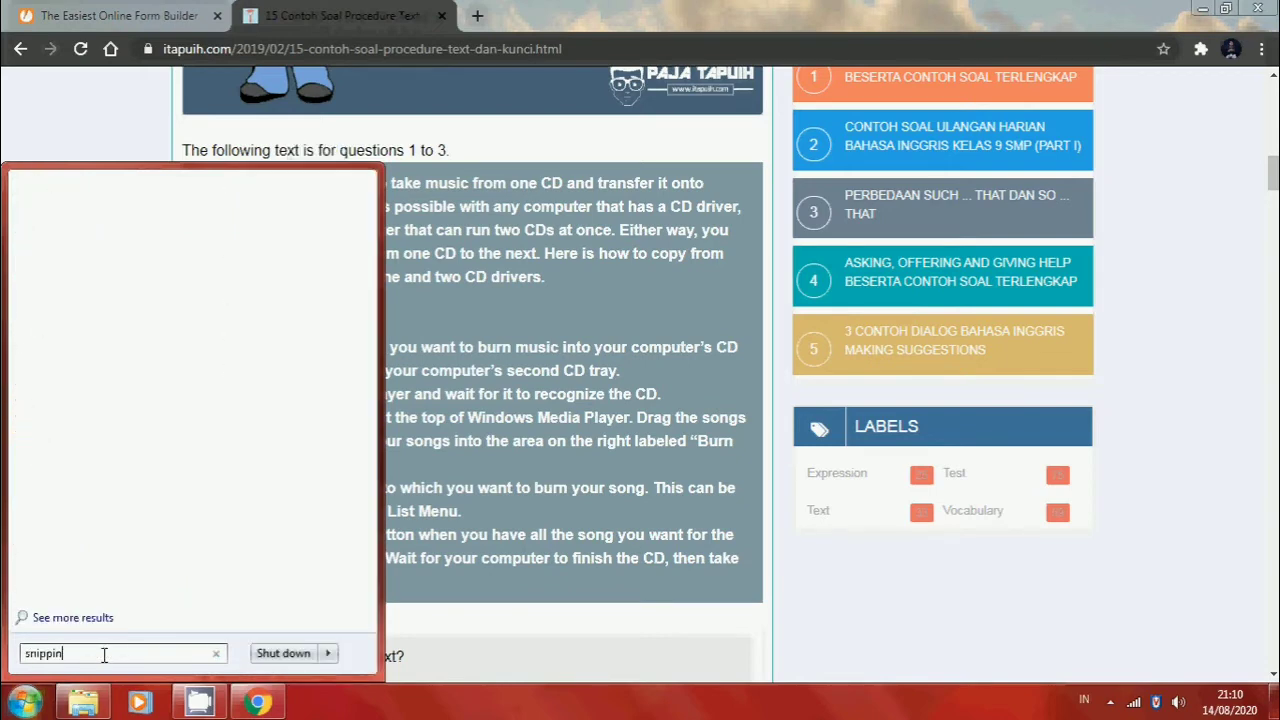
key("BackSpace")
key("BackSpace")
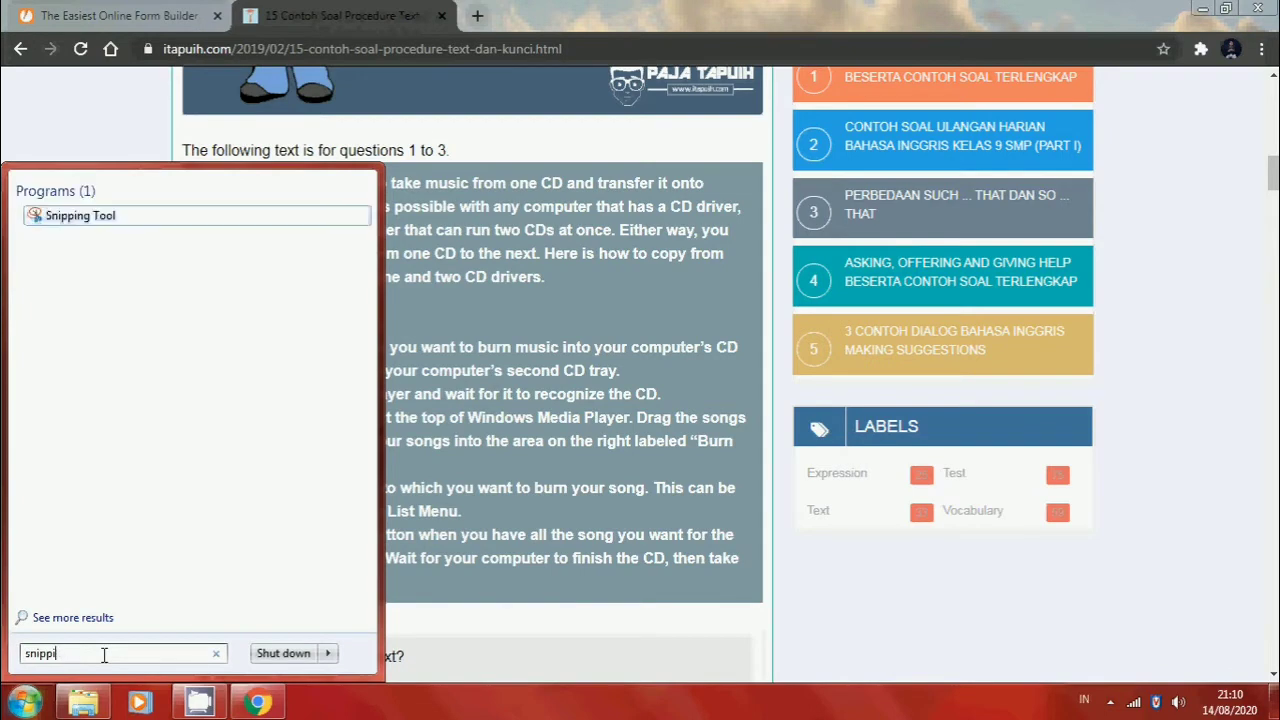
left_click(124, 224)
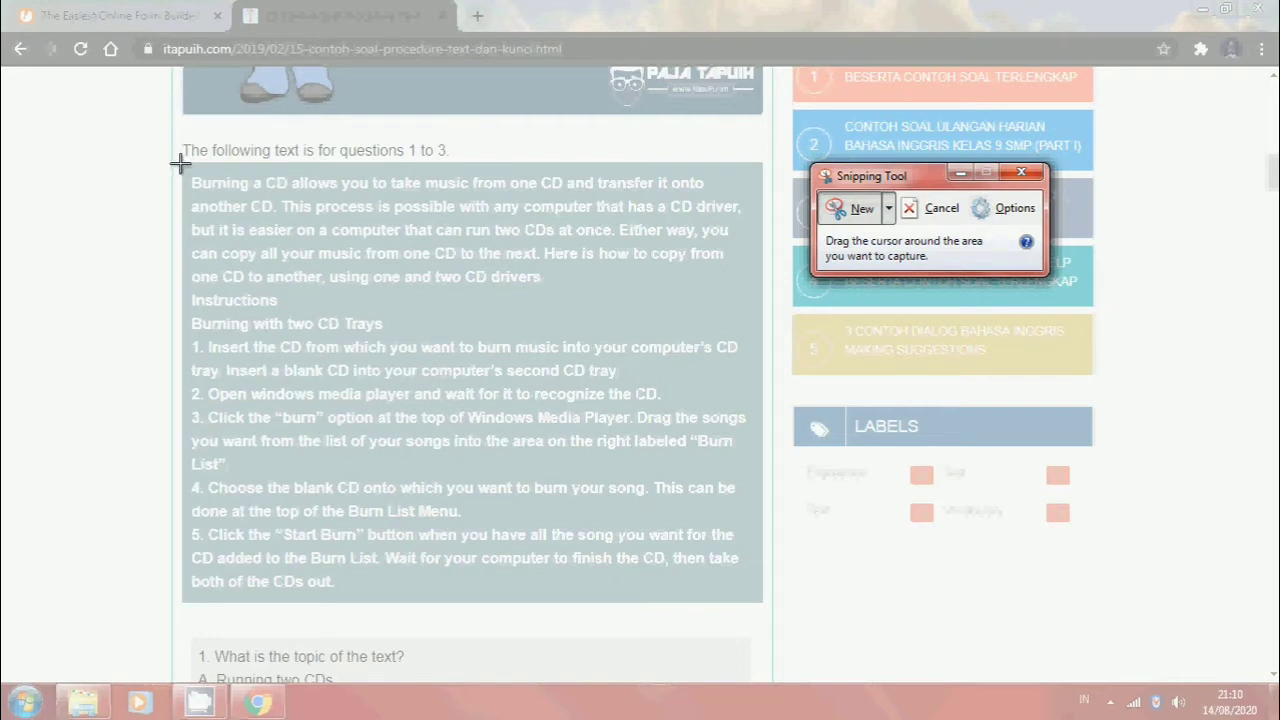
left_click_drag(180, 162, 758, 598)
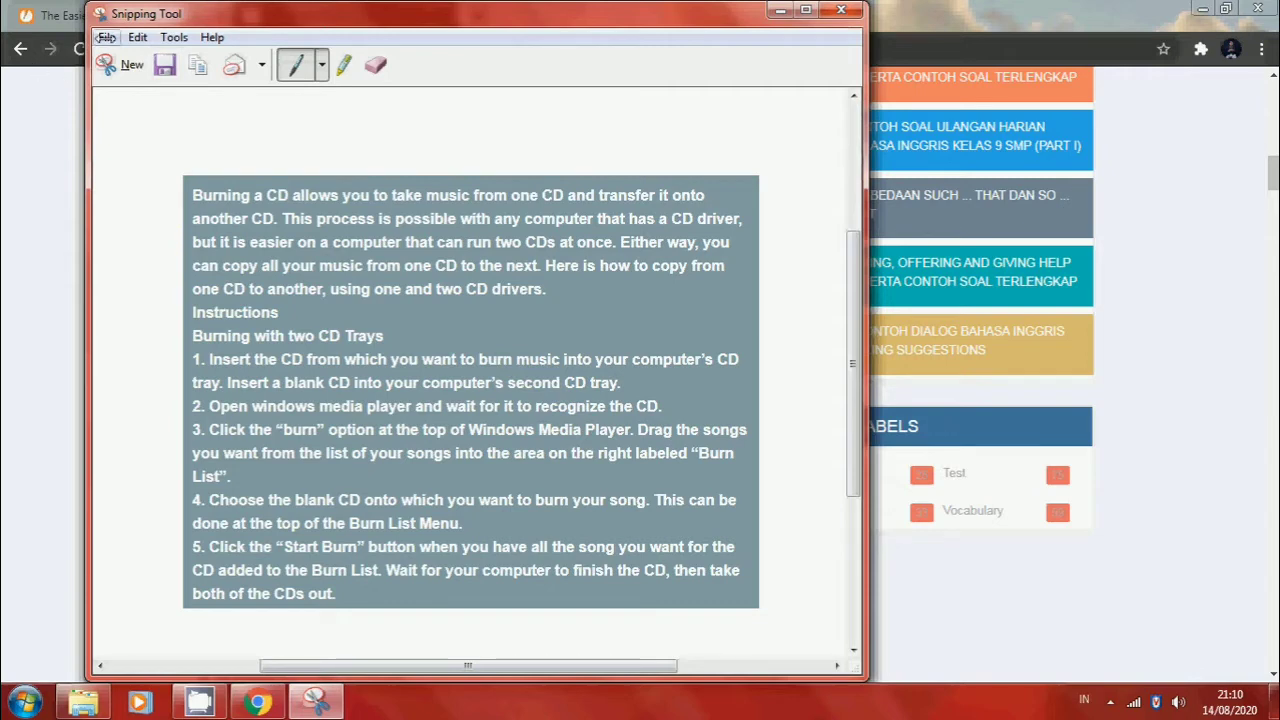
Save the captured passage as a JPEG named gambar 1 in the Pictures library and close Snipping Tool
left_click(106, 37)
left_click(137, 37)
mouse_move(105, 37)
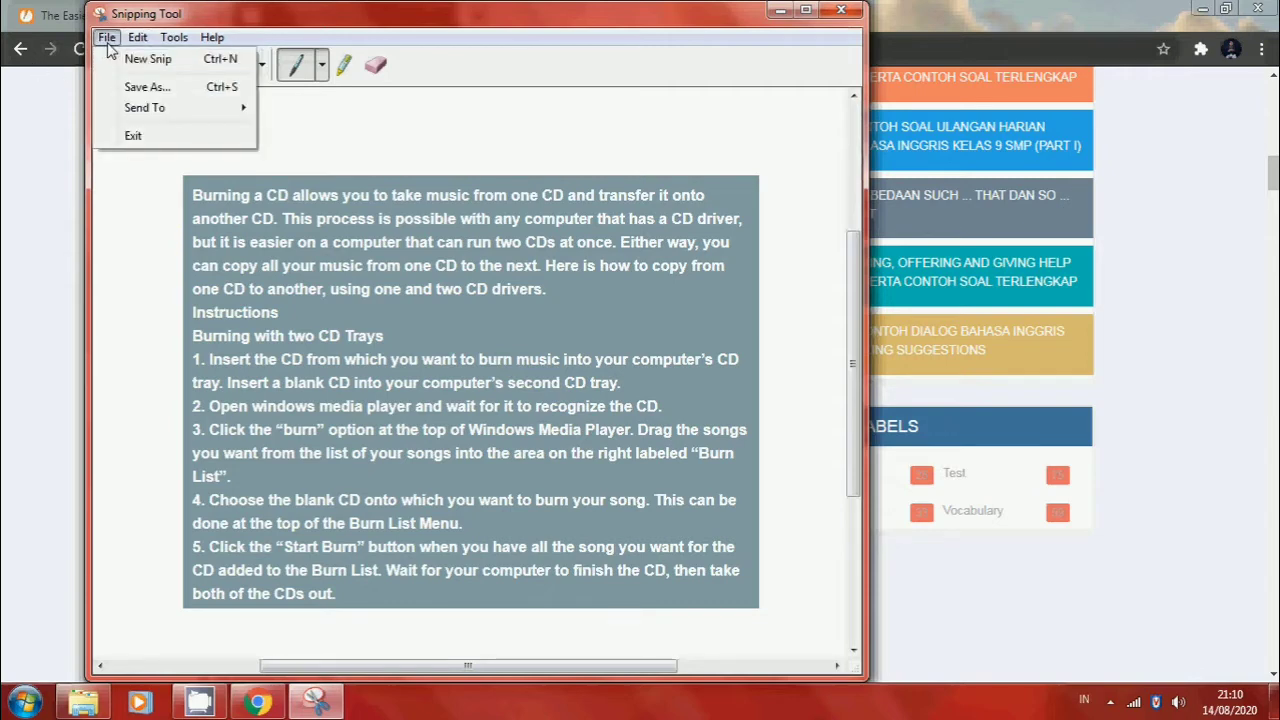
left_click(145, 89)
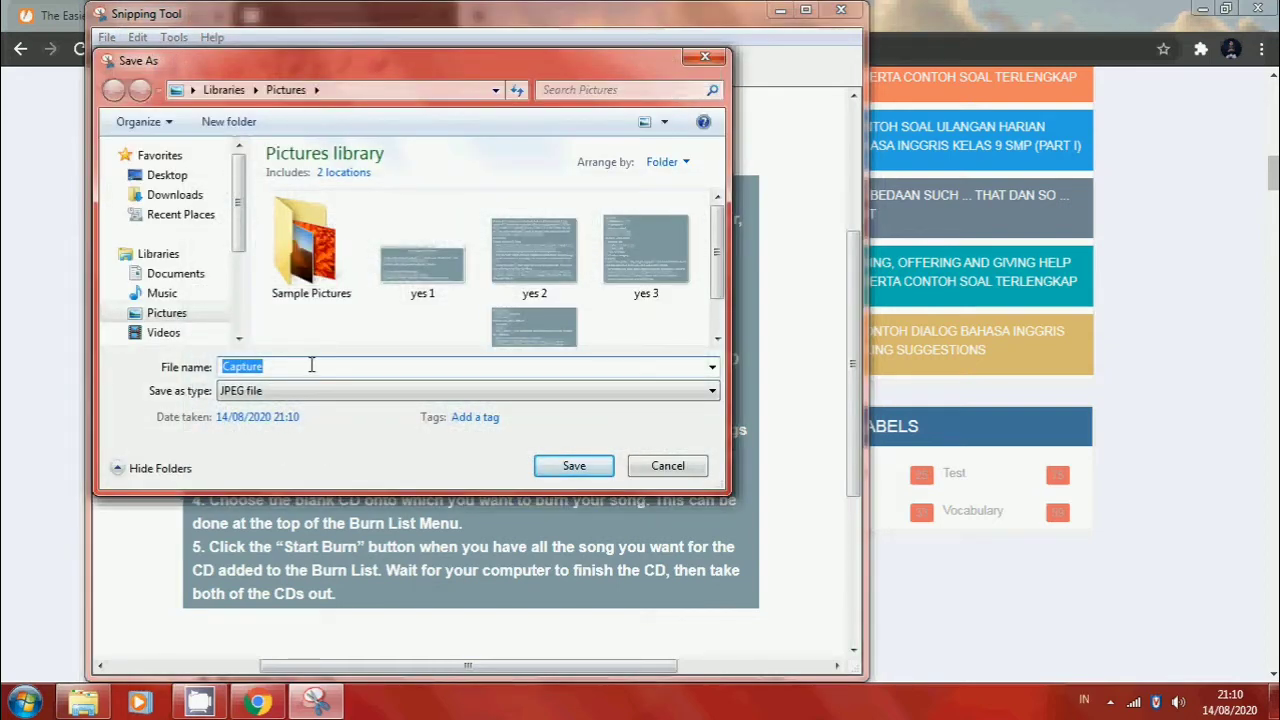
type("o")
key("BackSpace")
type("0")
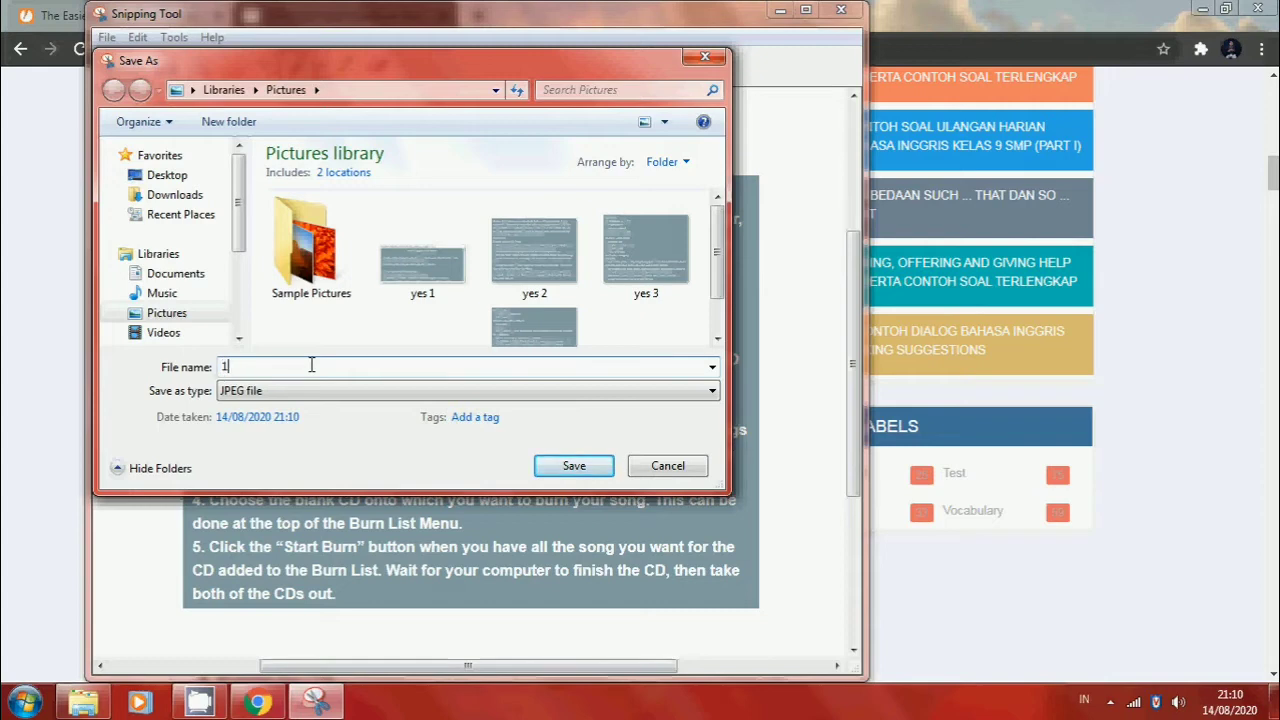
key("BackSpace")
type("1")
type("gambar")
left_click(572, 470)
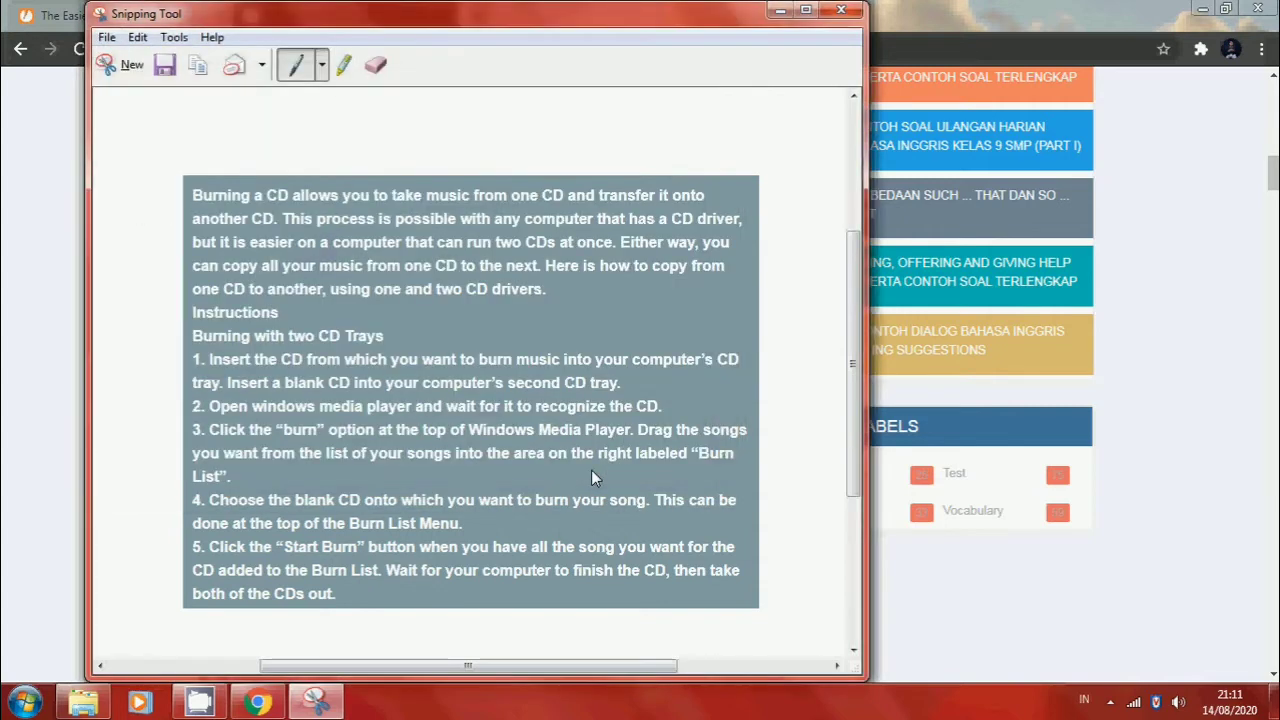
left_click(841, 12)
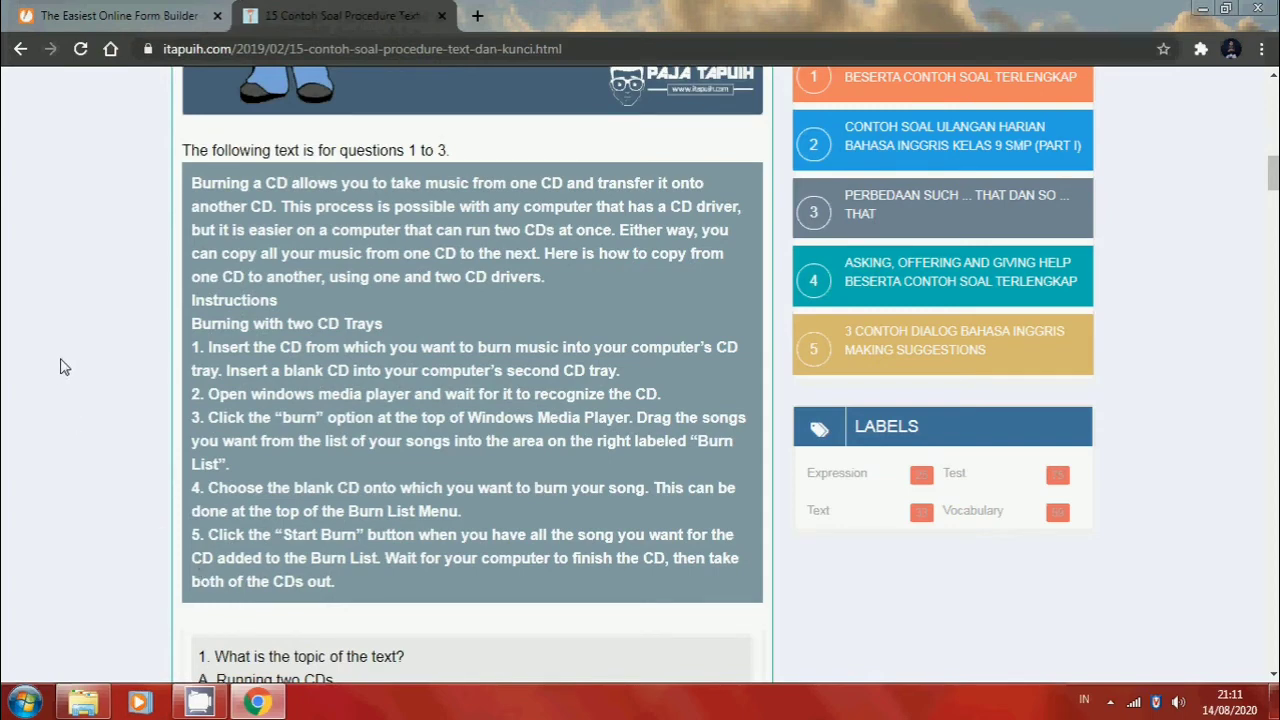
Return to the JotForm builder and add an Image element to the empty second page
left_click(90, 15)
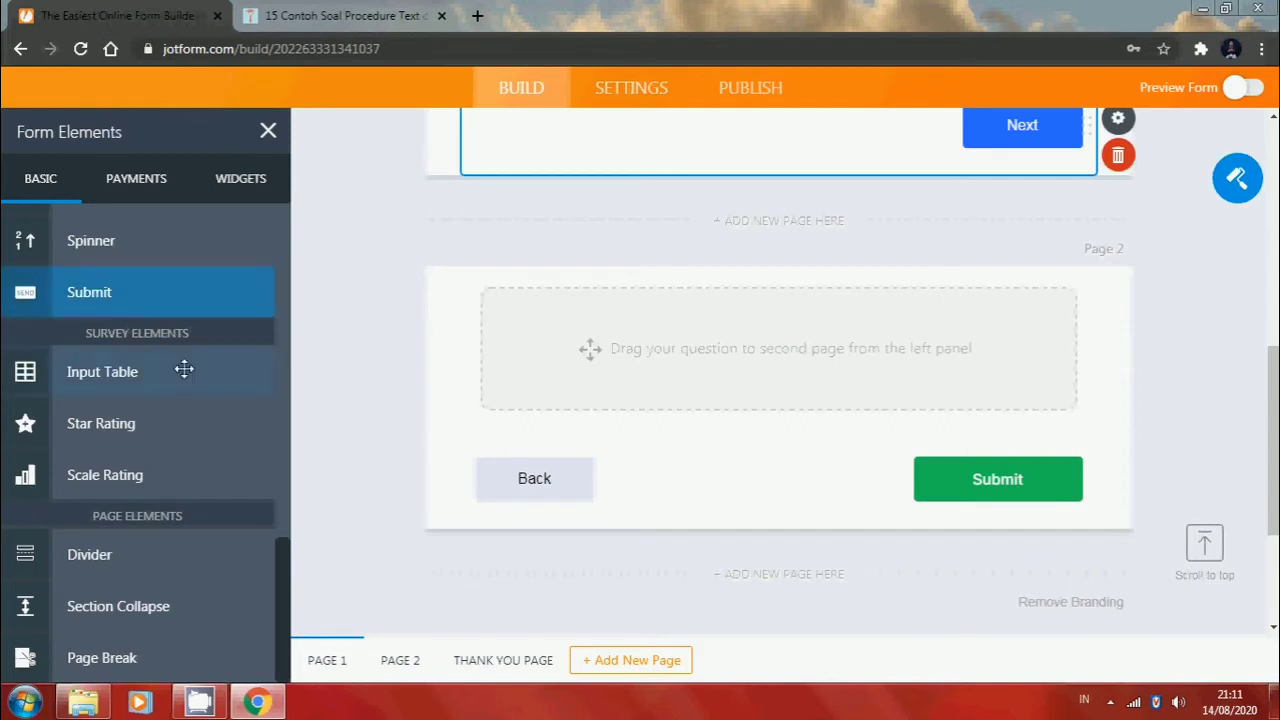
scroll(183, 425, "up", 3)
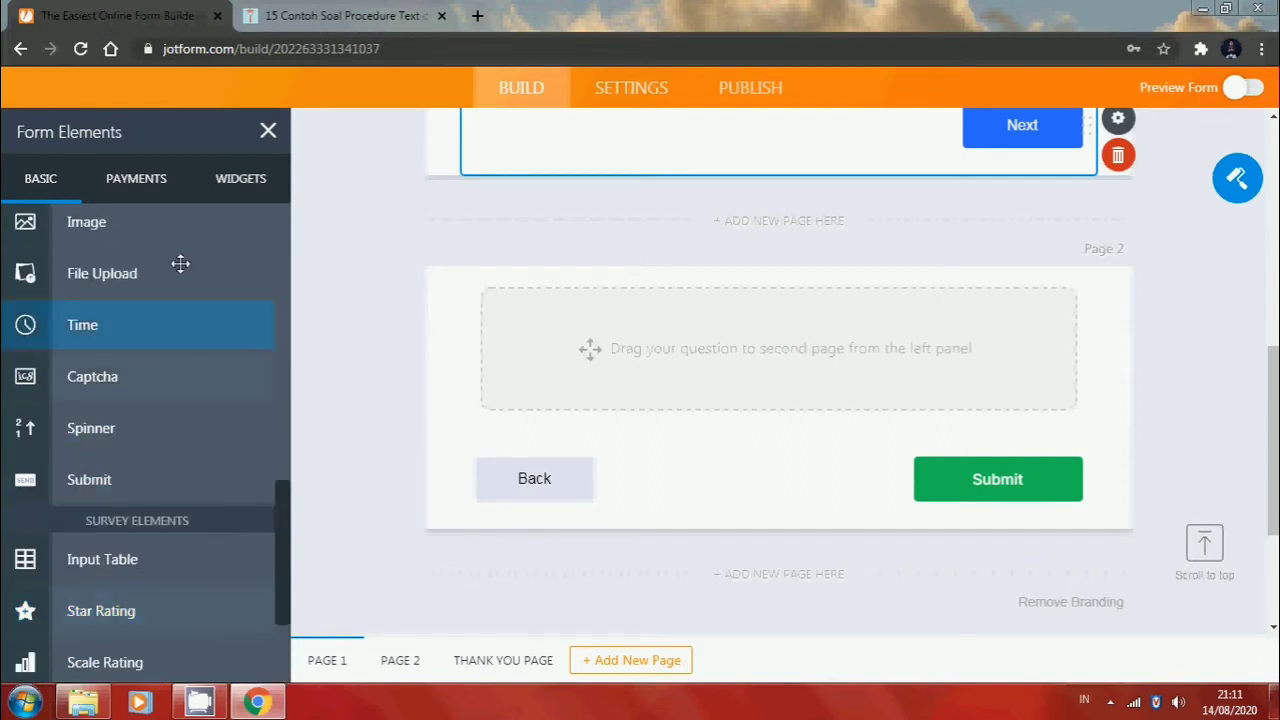
left_click(268, 132)
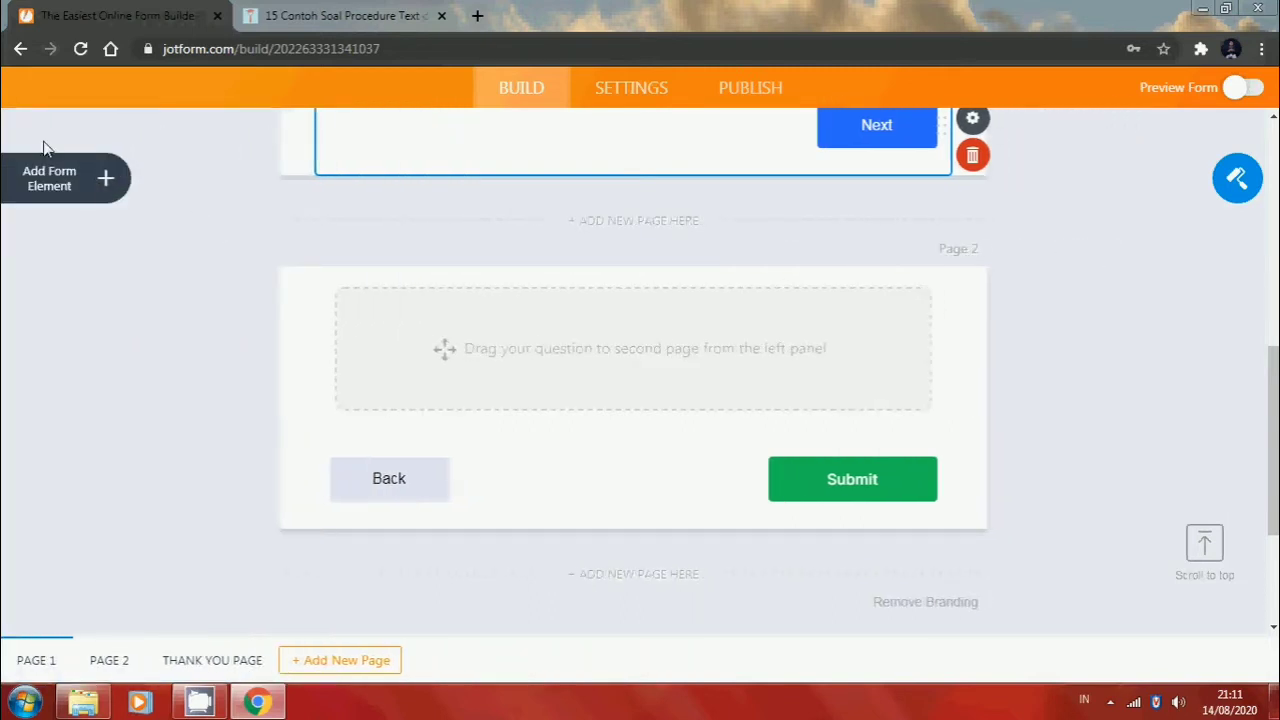
left_click(90, 190)
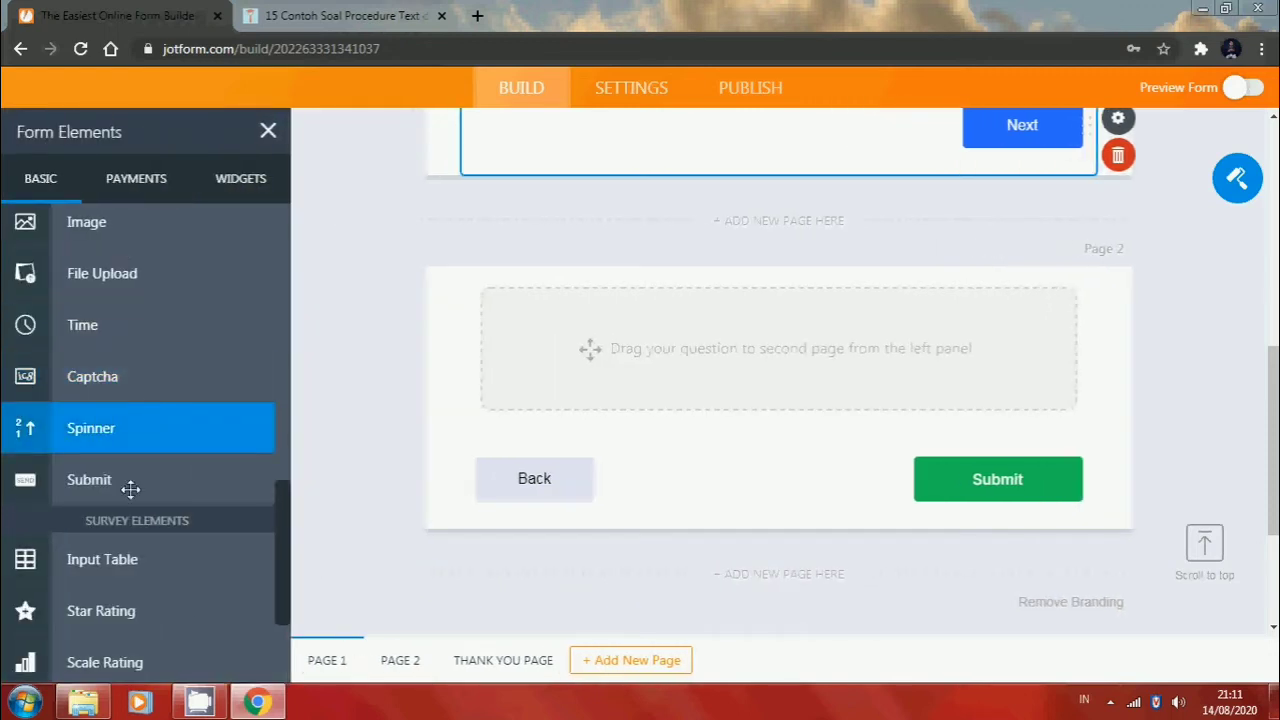
scroll(130, 490, "down", 2)
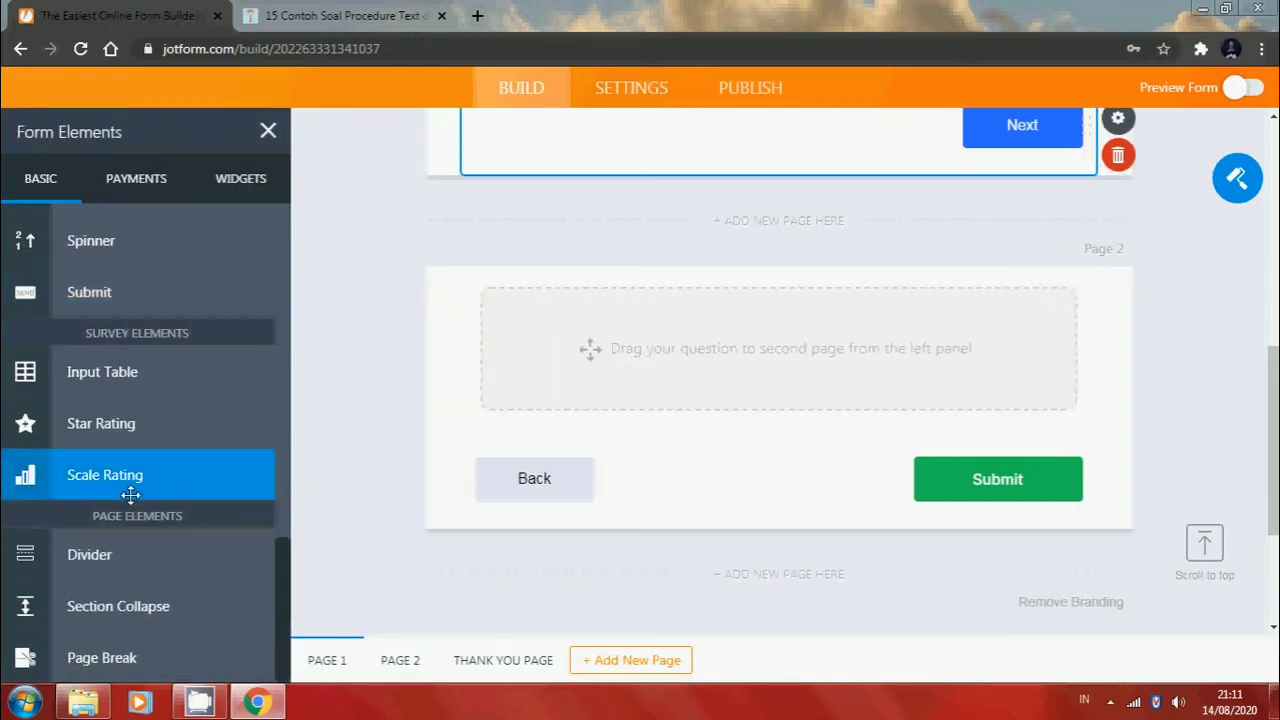
scroll(130, 495, "up", 4)
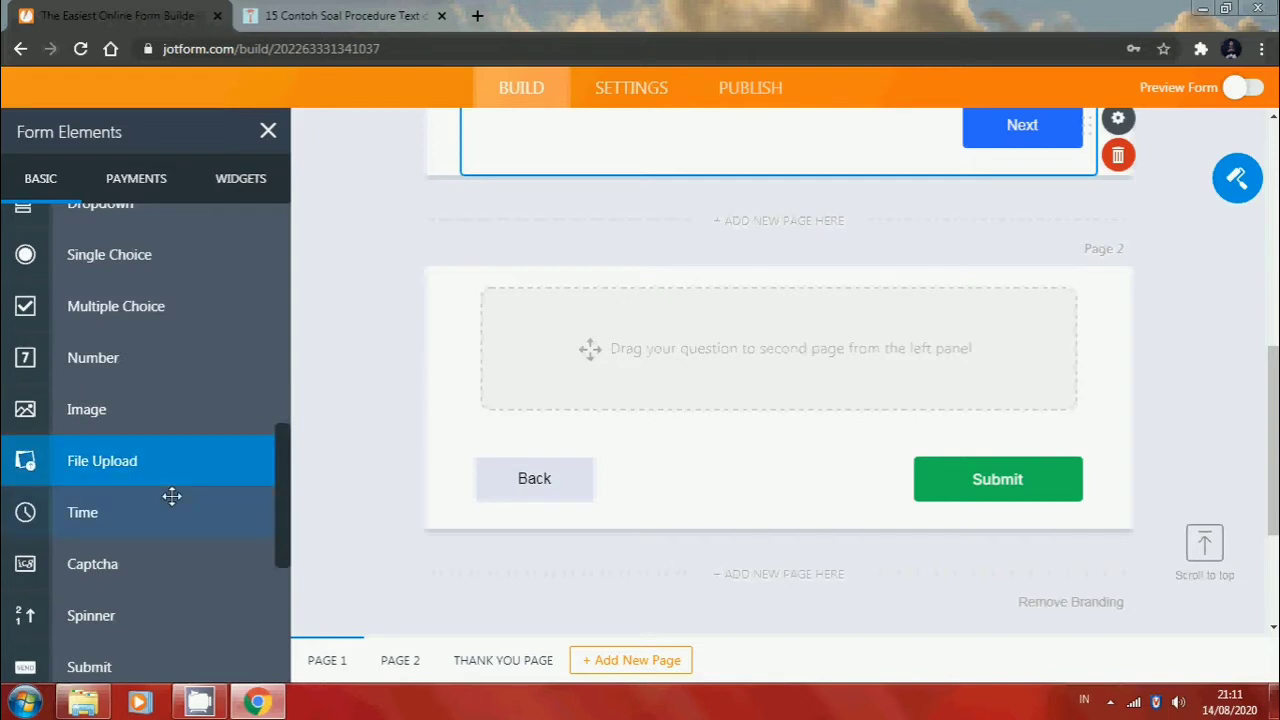
left_click(117, 411)
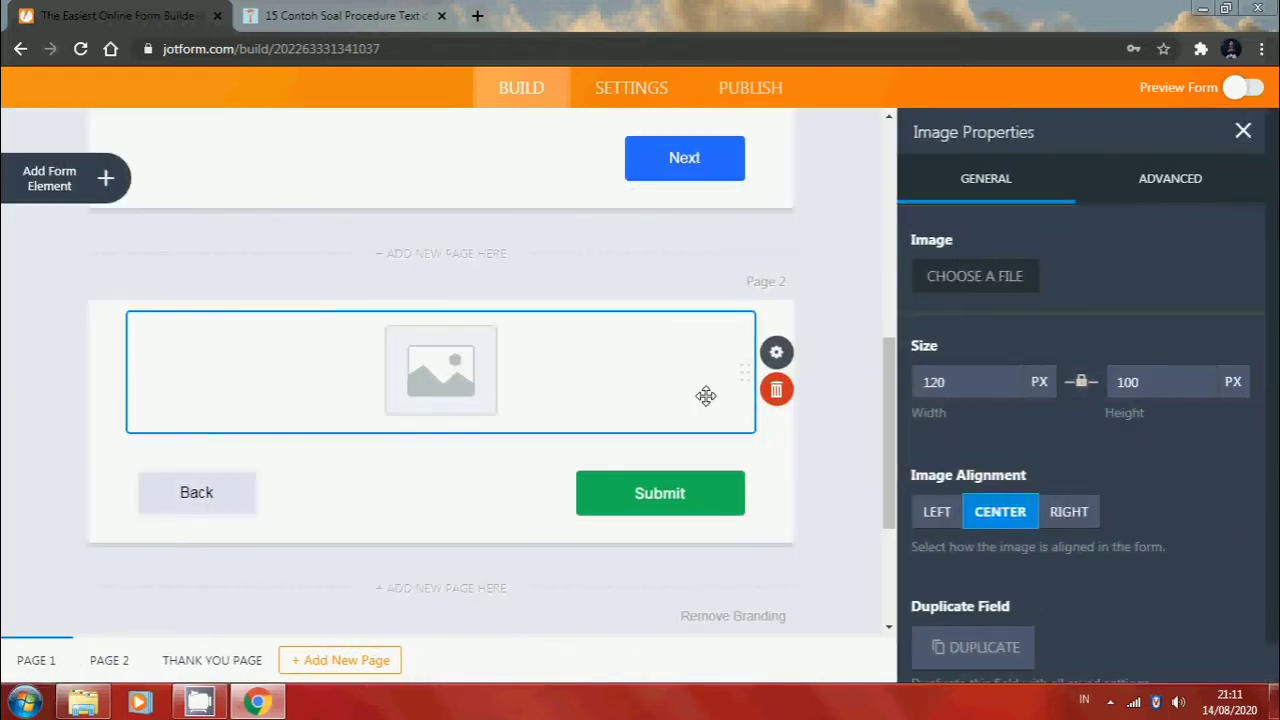
Upload the yes 2 picture from the Pictures library into the page 2 Image element
left_click(968, 284)
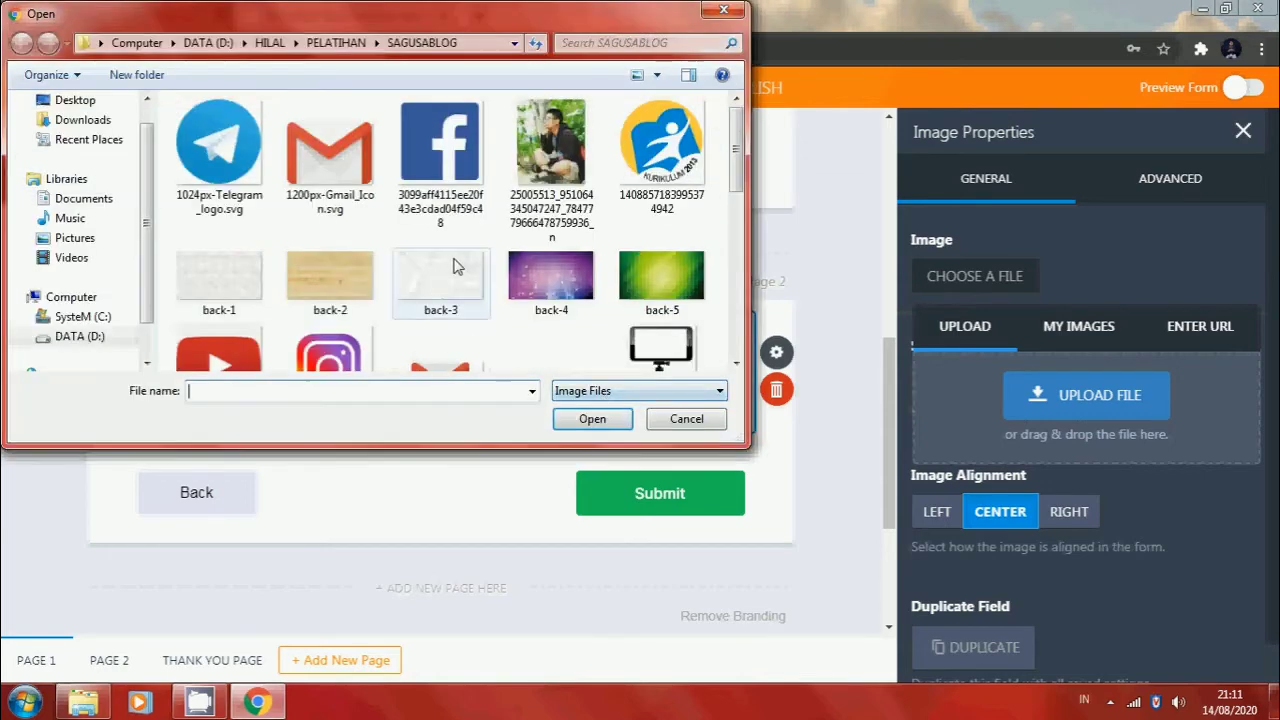
left_click(80, 239)
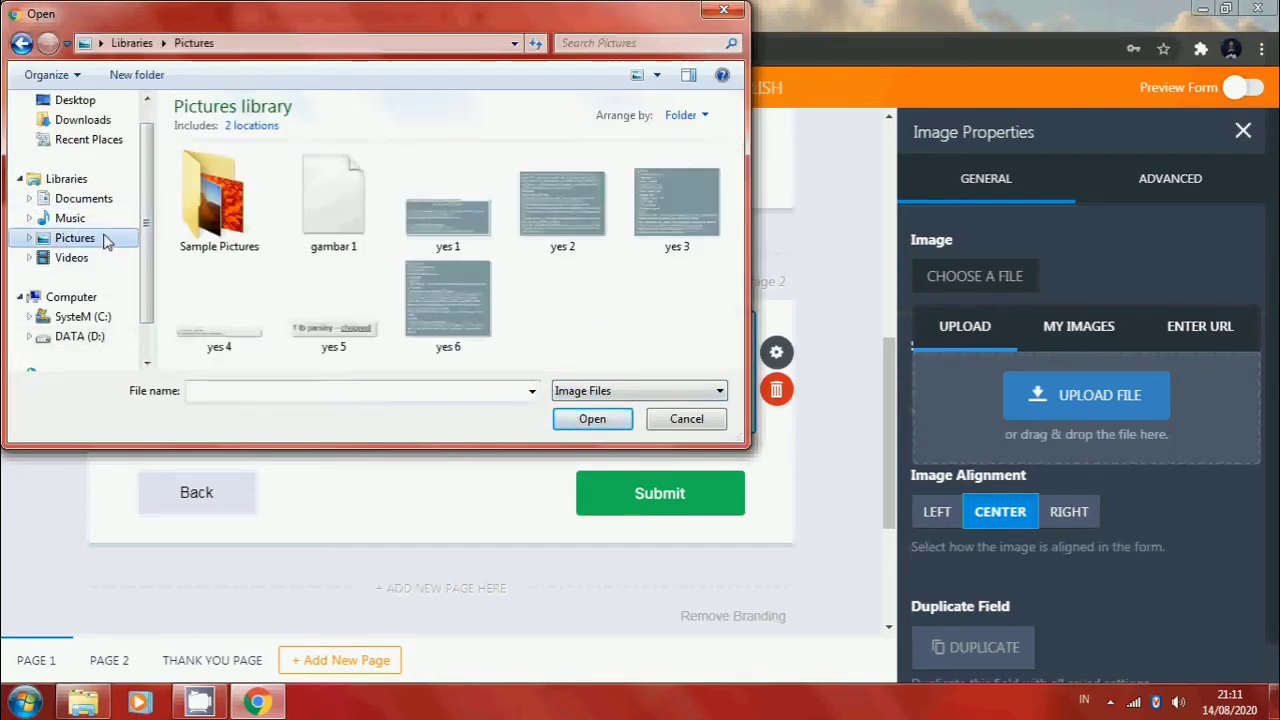
left_click(336, 196)
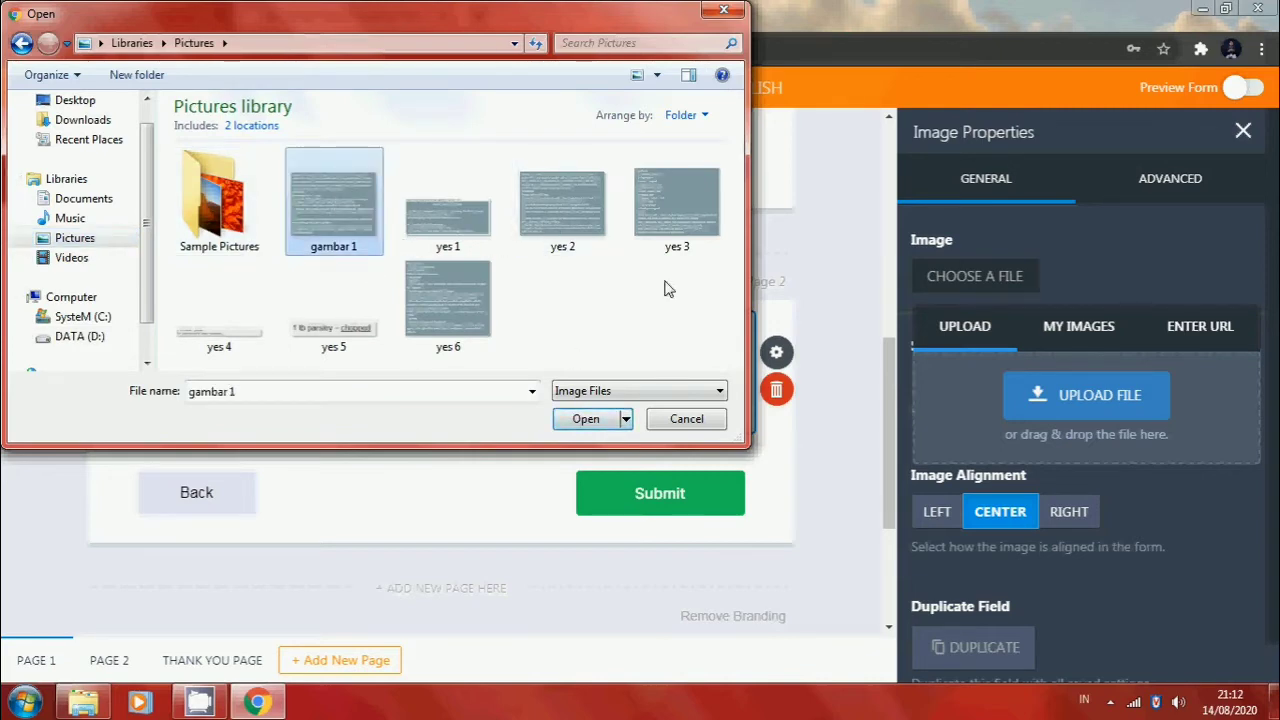
left_click(562, 196)
left_click(586, 416)
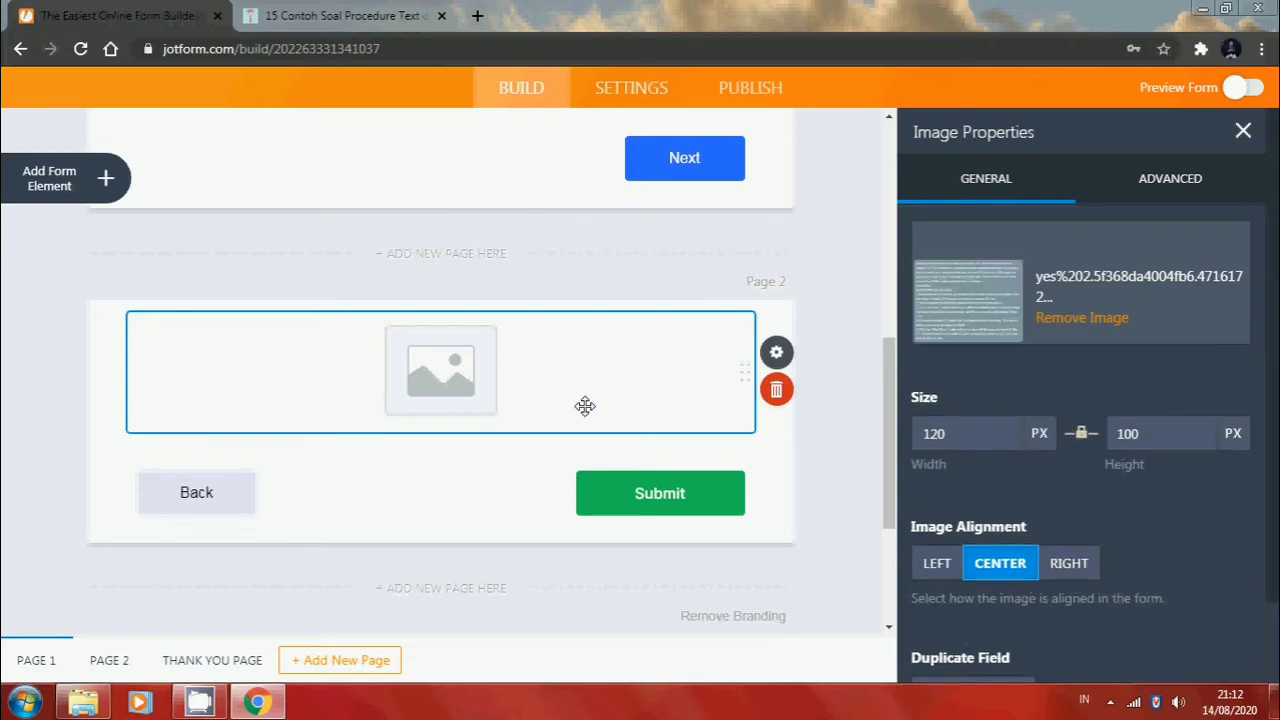
Examine the uploaded passage image on page 2 and review its general and advanced properties
scroll(585, 405, "down", 2)
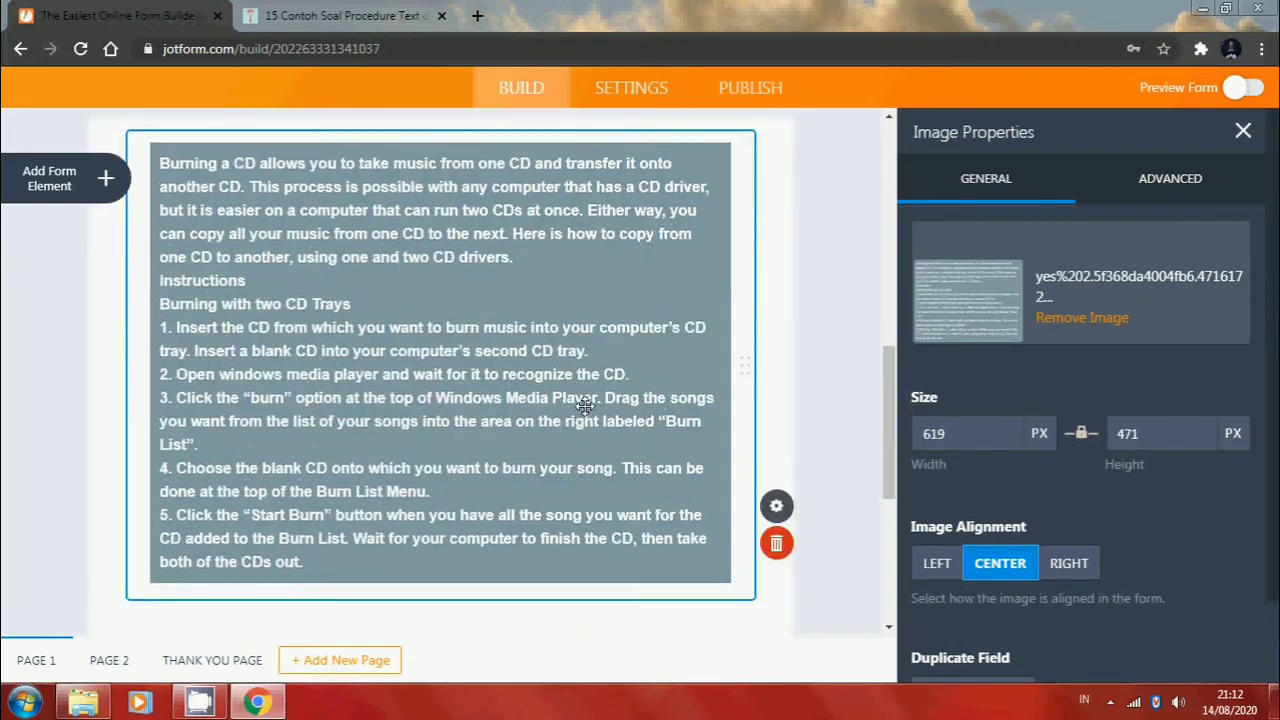
scroll(585, 410, "down", 3)
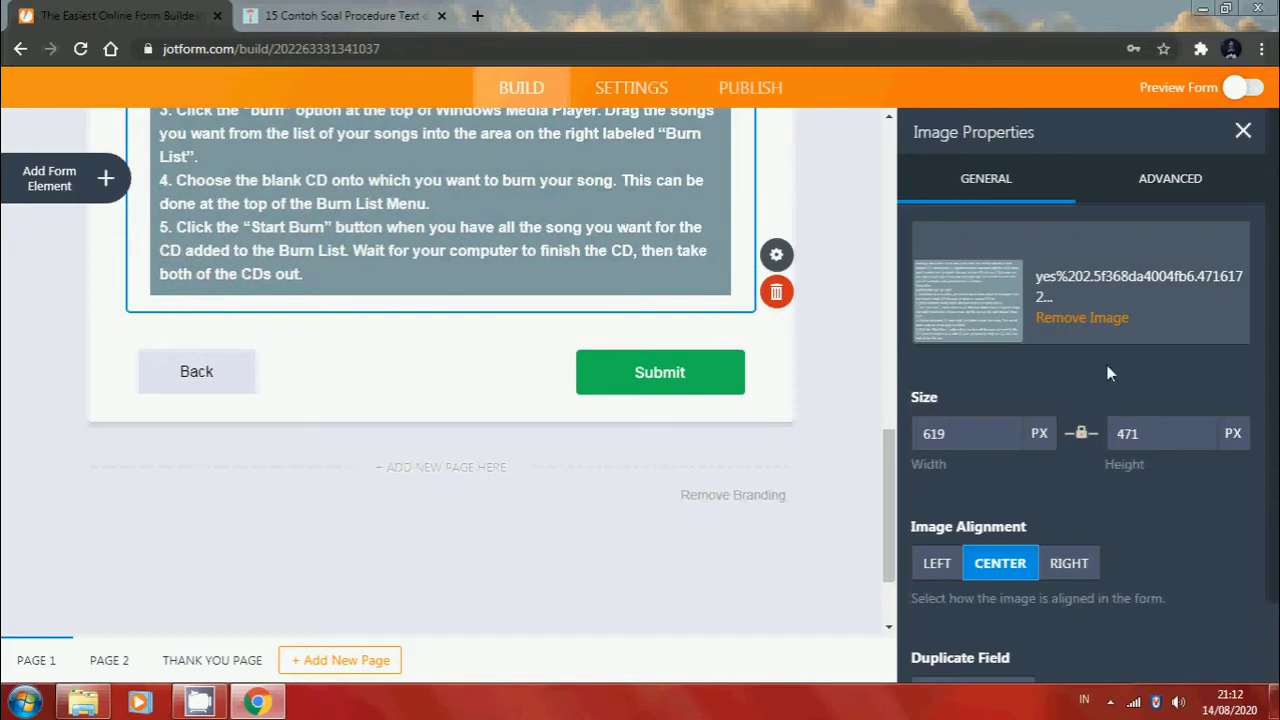
scroll(1025, 565, "down", 1)
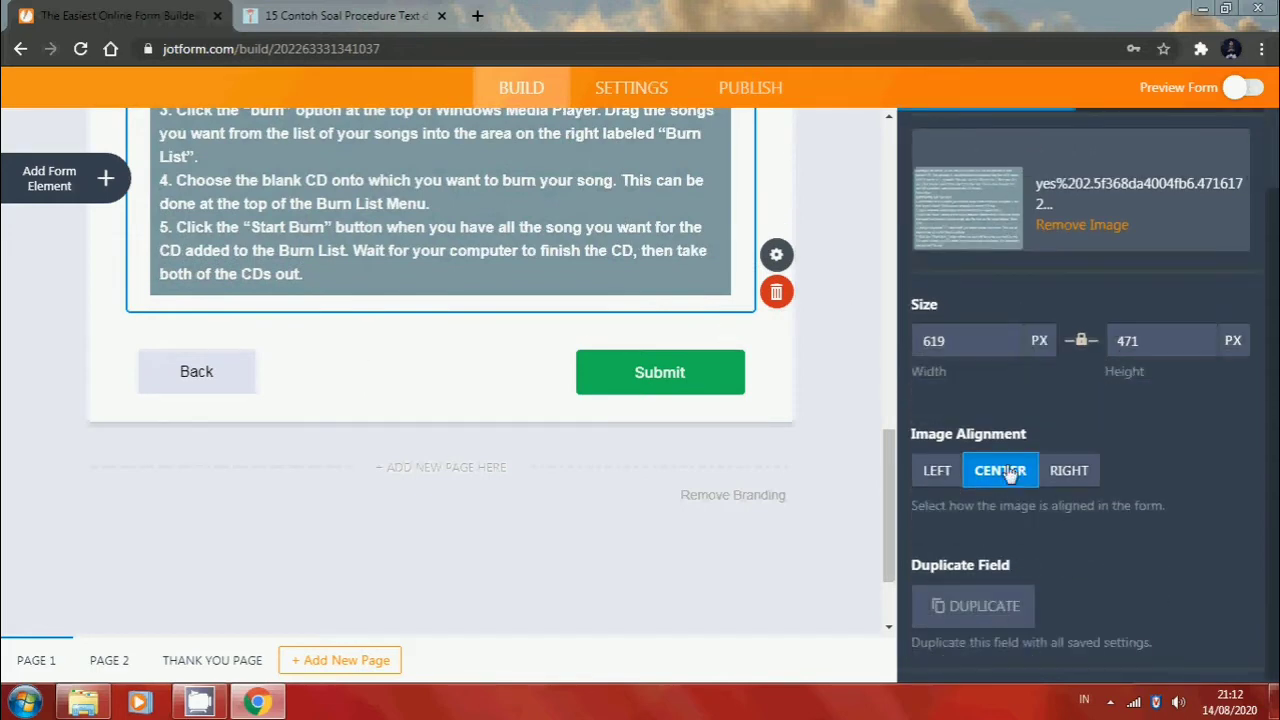
scroll(1112, 421, "up", 1)
left_click(1152, 198)
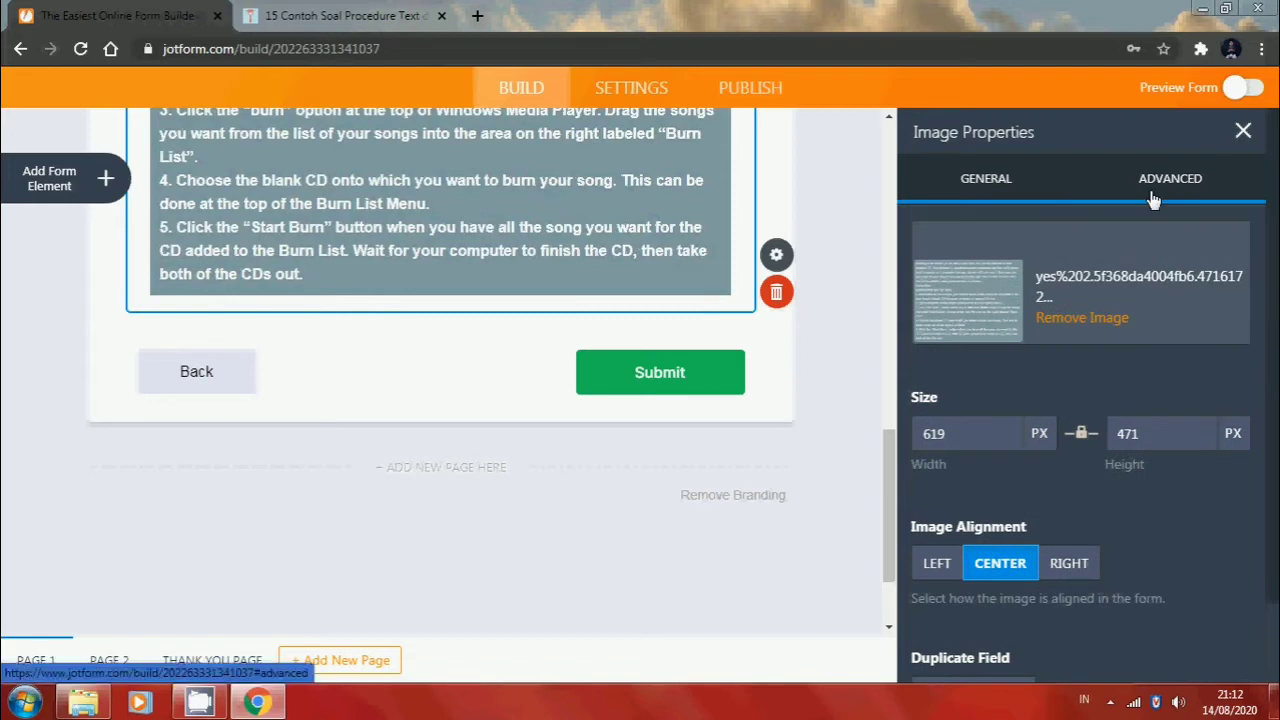
scroll(1078, 408, "down", 2)
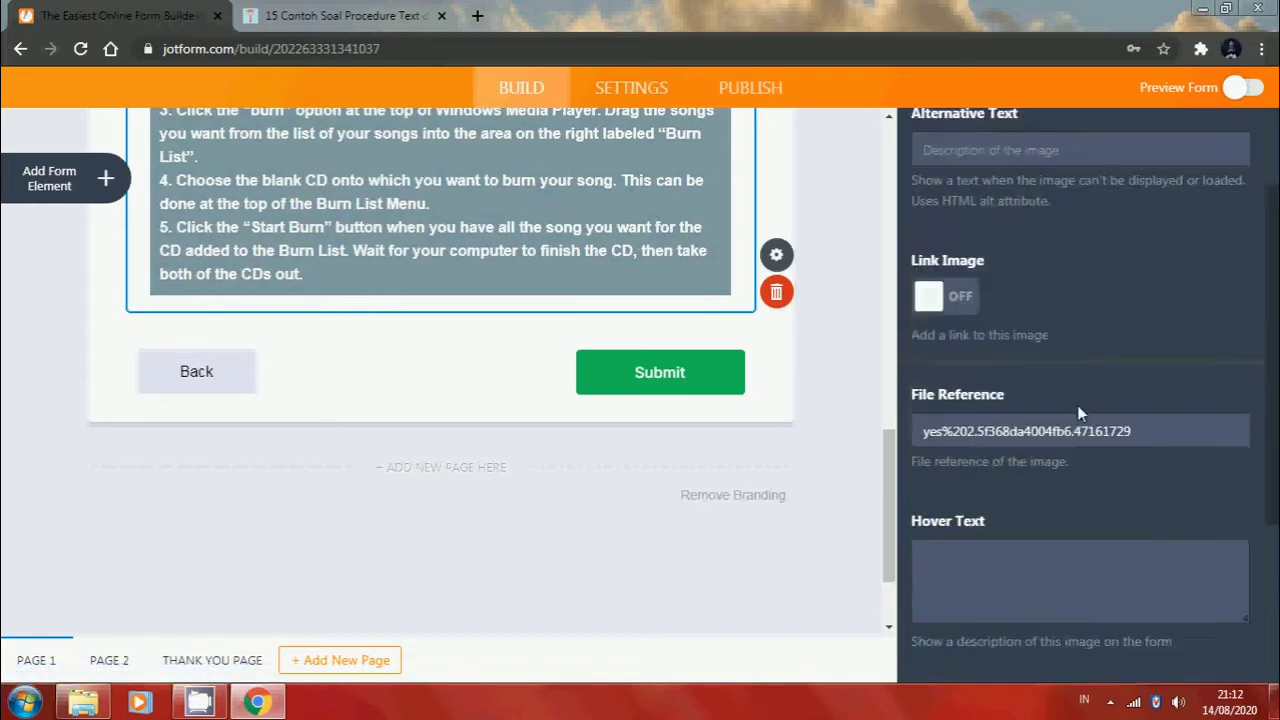
scroll(1077, 413, "up", 2)
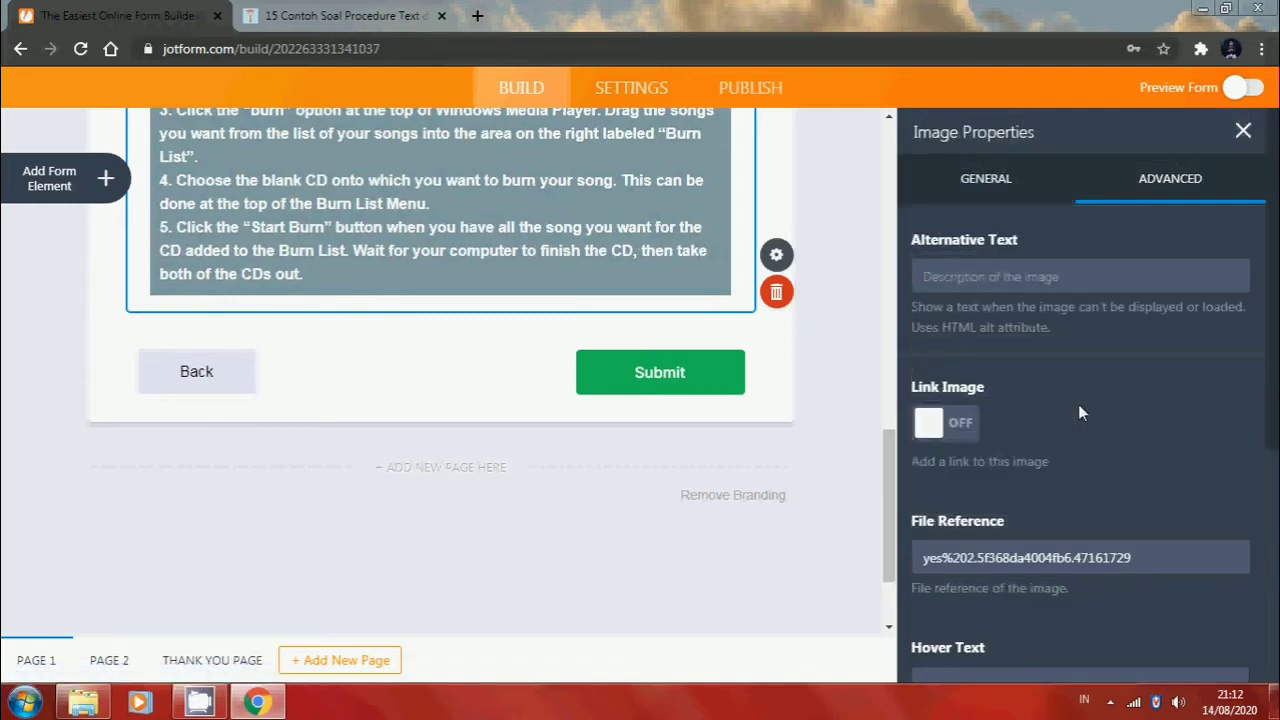
Set the passage image's hover text to "The following text for no. 1-3" and close its properties
scroll(1078, 410, "down", 3)
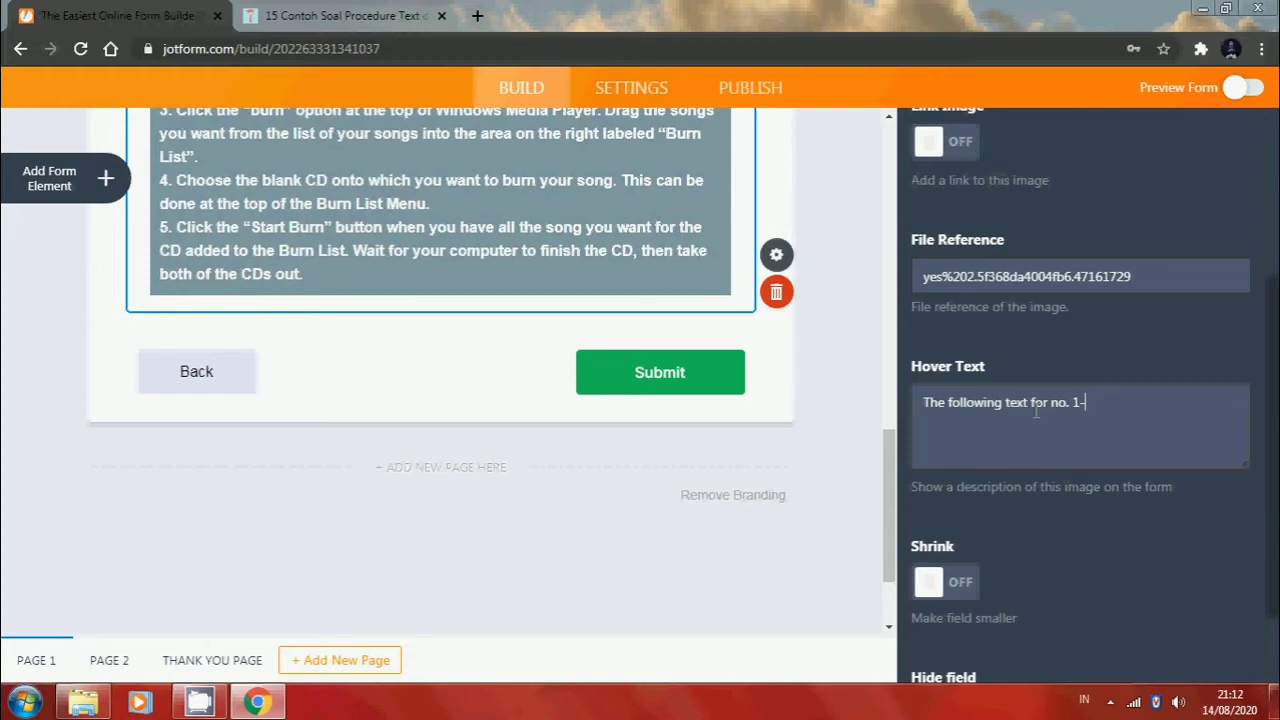
left_click(1143, 540)
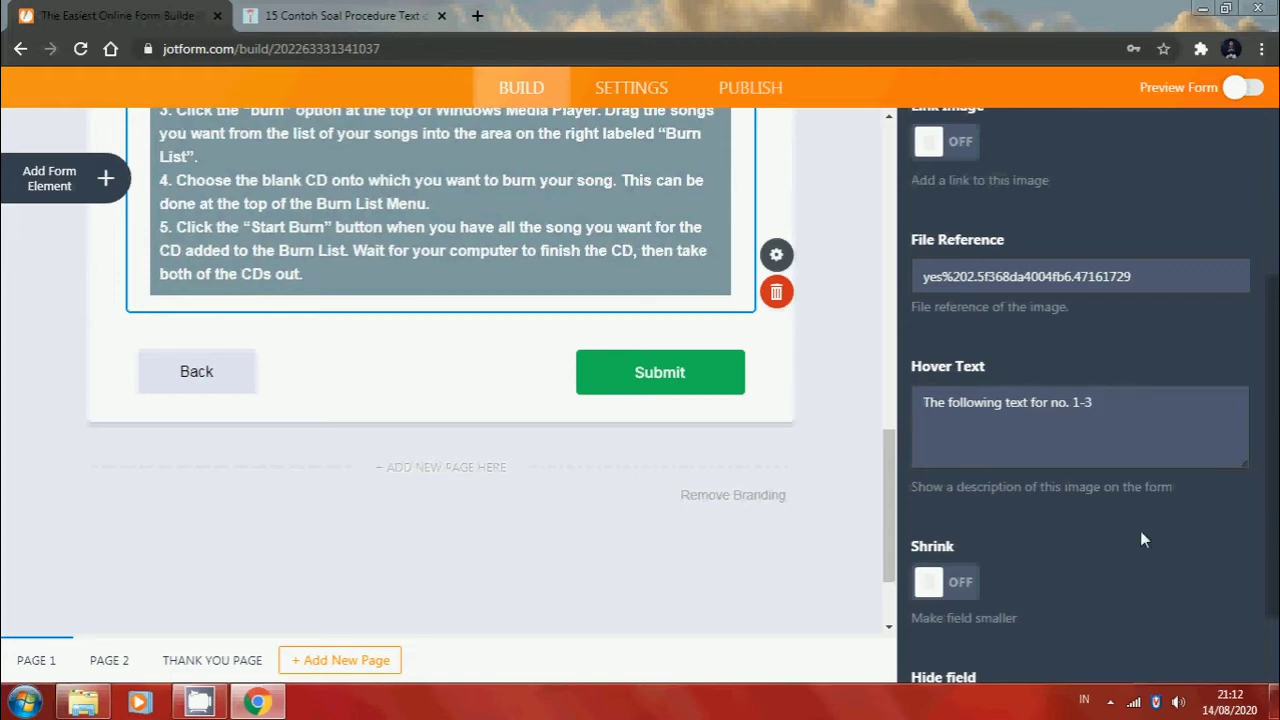
scroll(1078, 192, "up", 3)
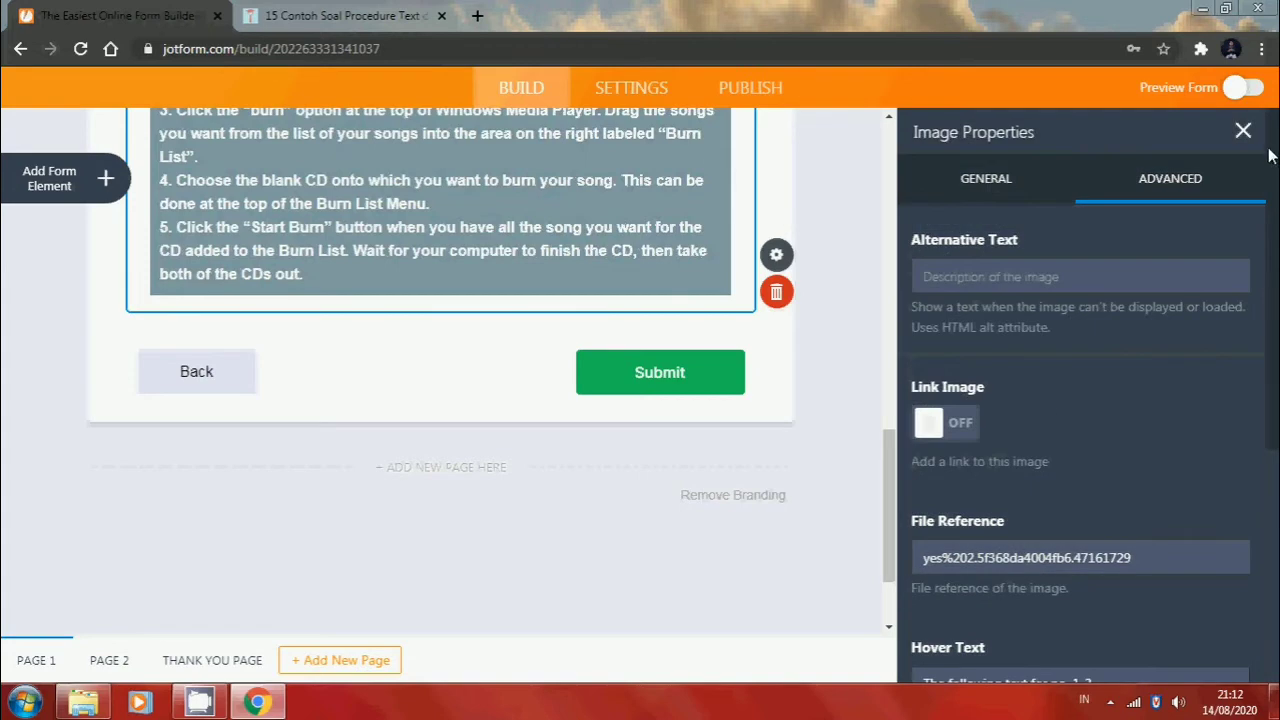
left_click(1244, 129)
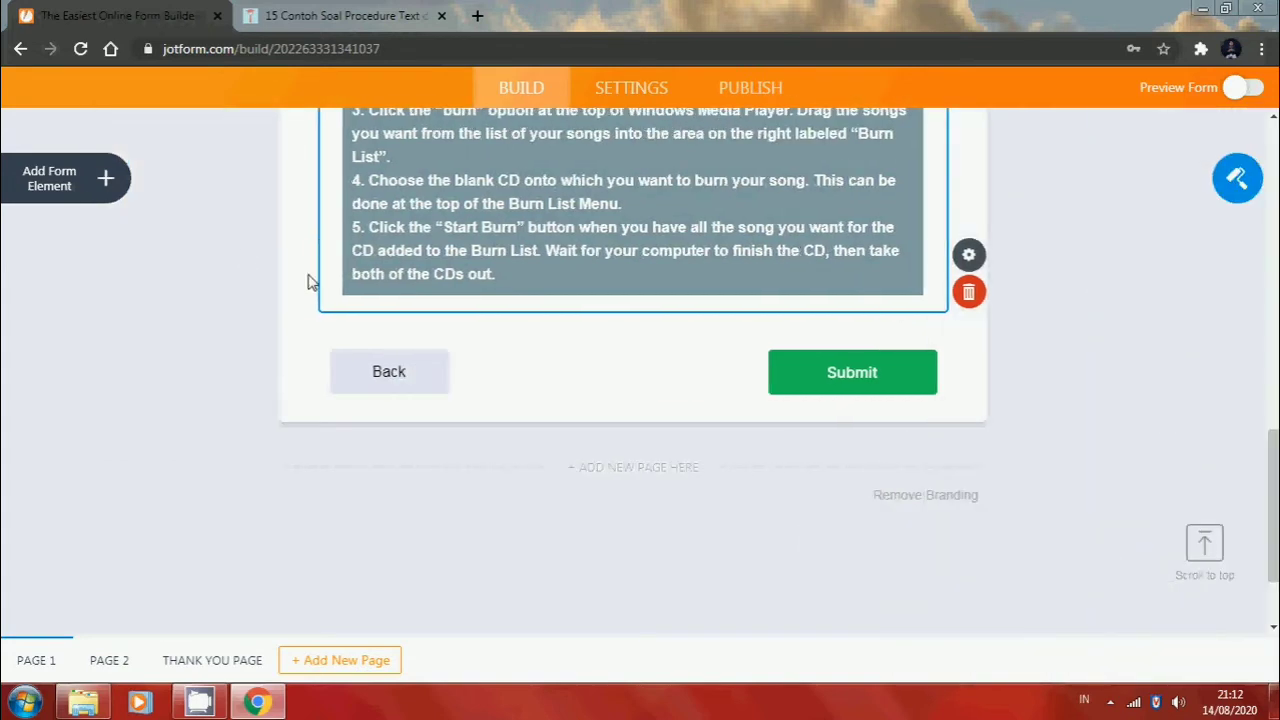
Add a Single Choice element below the passage image on page 2
left_click(107, 190)
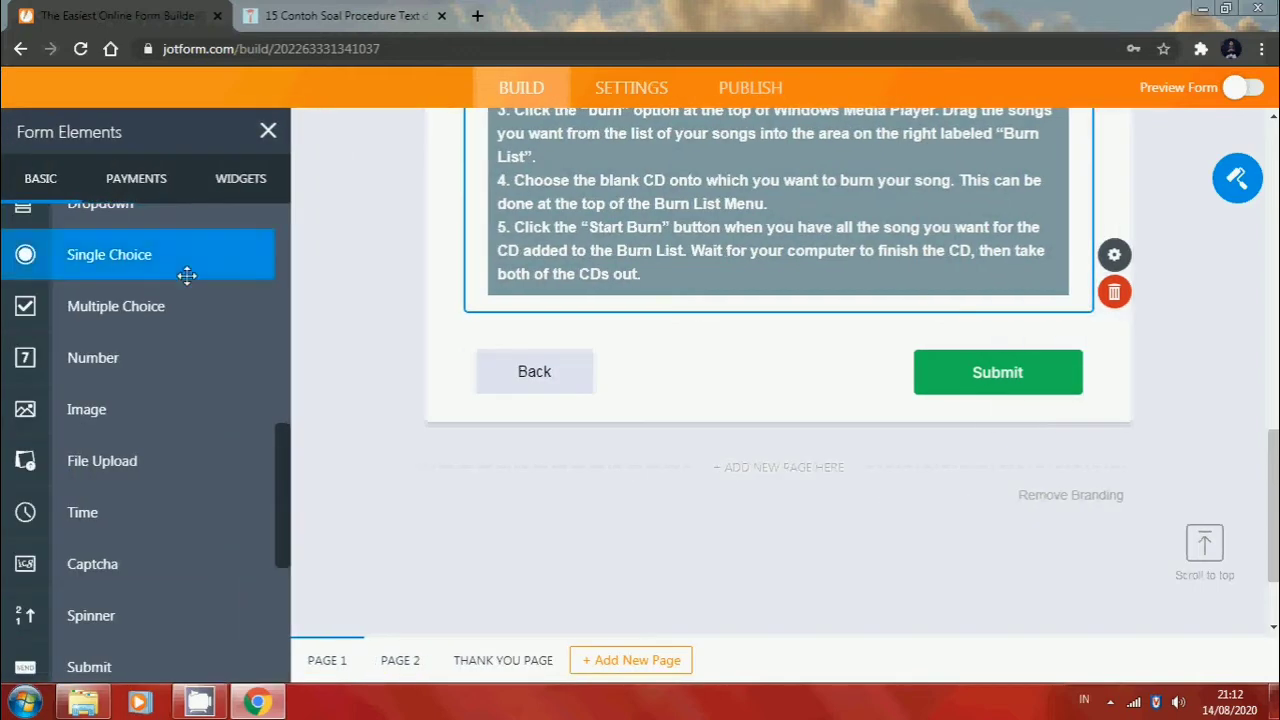
scroll(150, 480, "up", 3)
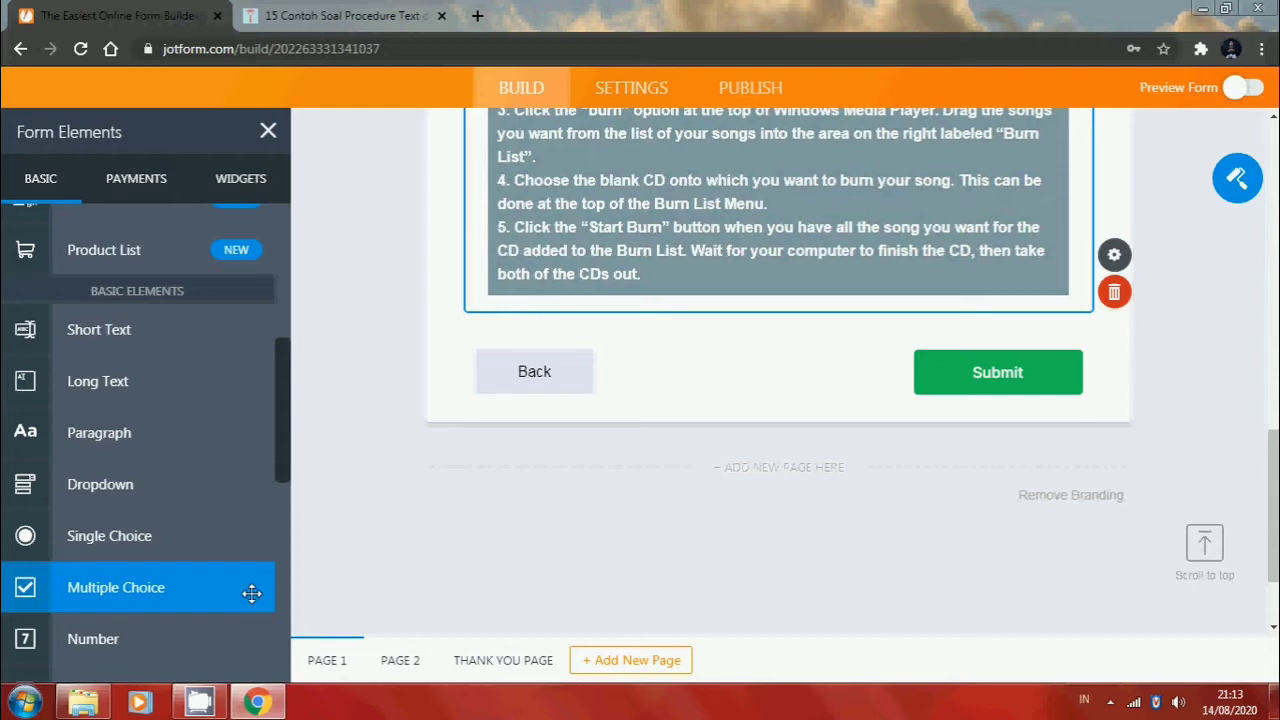
left_click(162, 541)
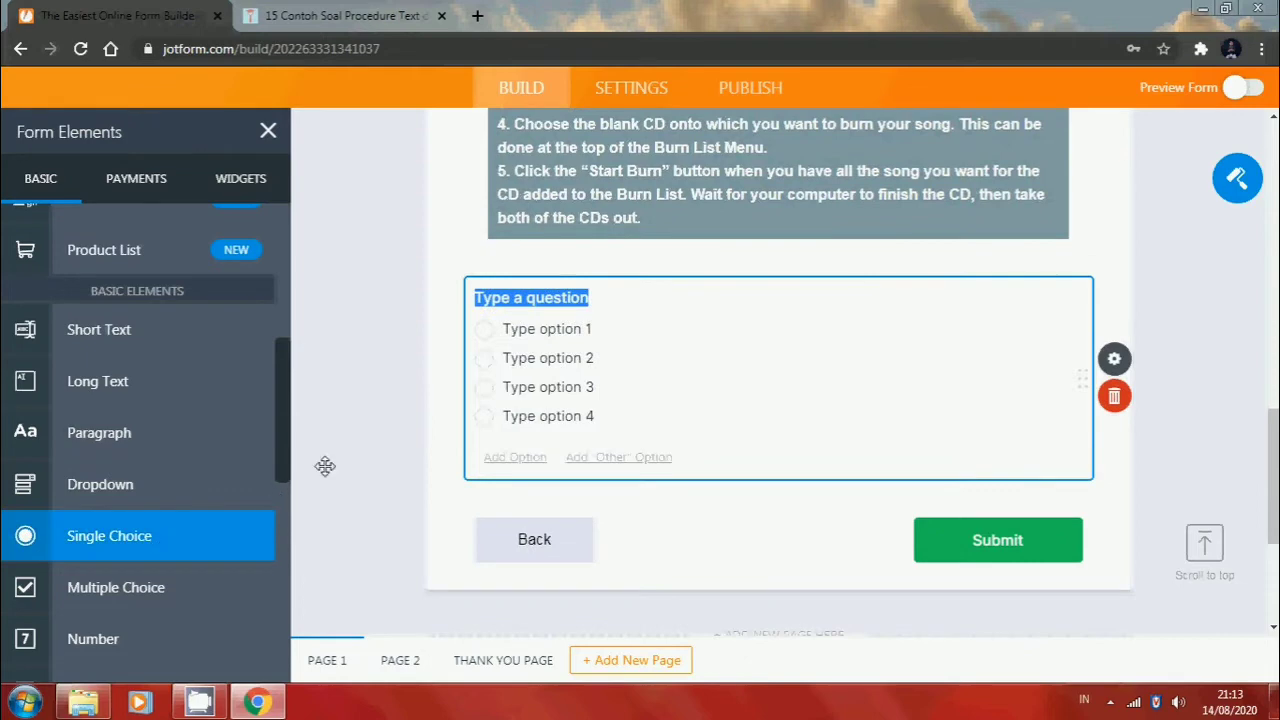
Copy "1. What is the topic of the text?" from the itapuih.com page into the Single Choice element's question text
left_click(368, 12)
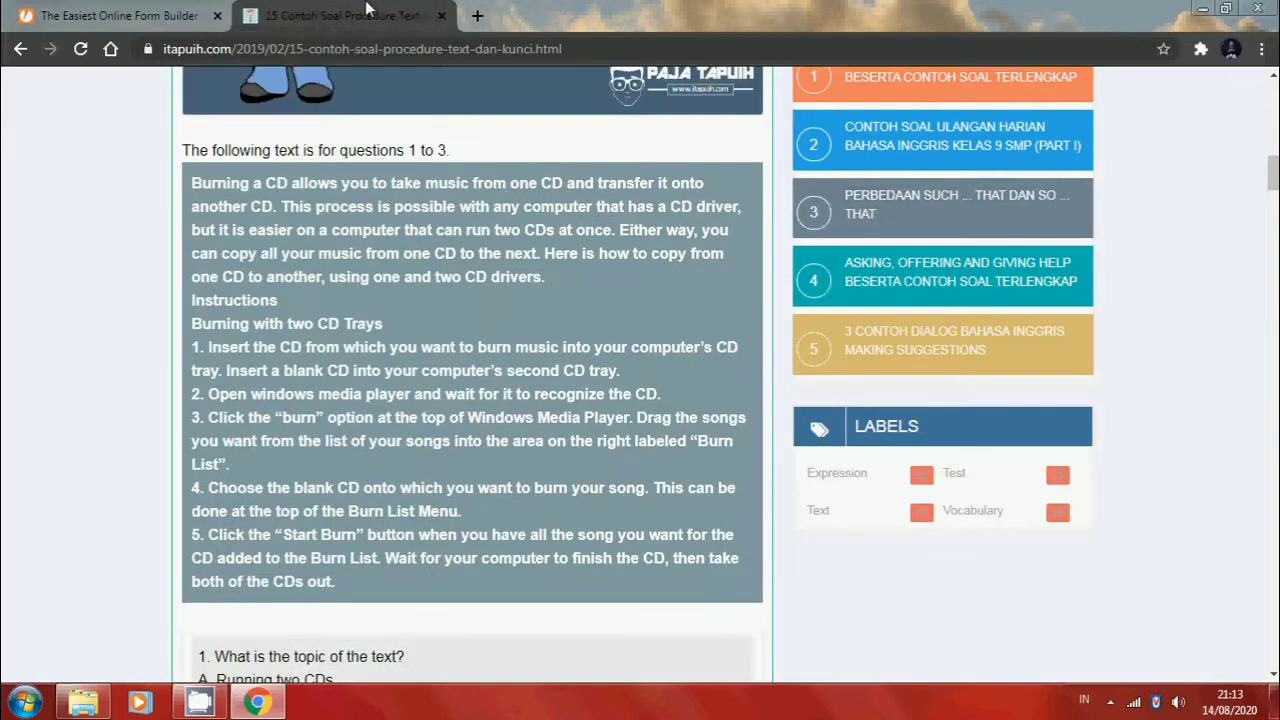
scroll(338, 618, "down", 2)
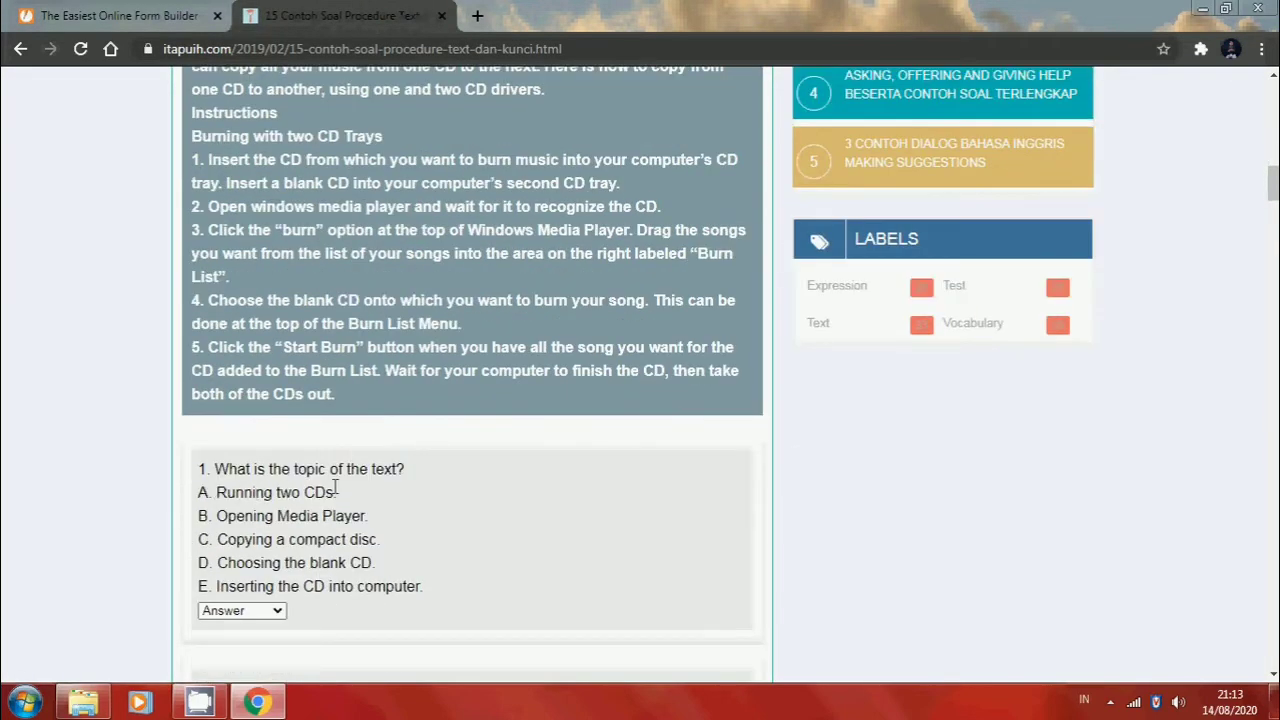
left_click_drag(410, 474, 191, 482)
key("ctrl+c")
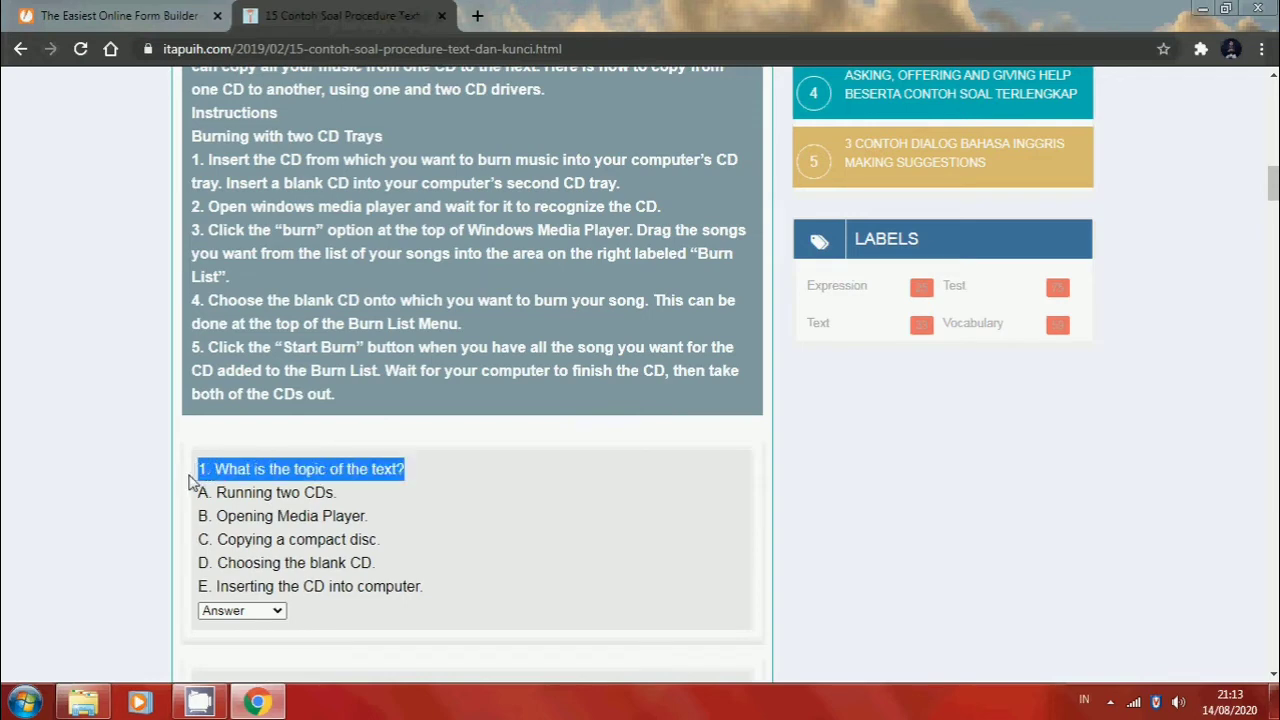
left_click(135, 12)
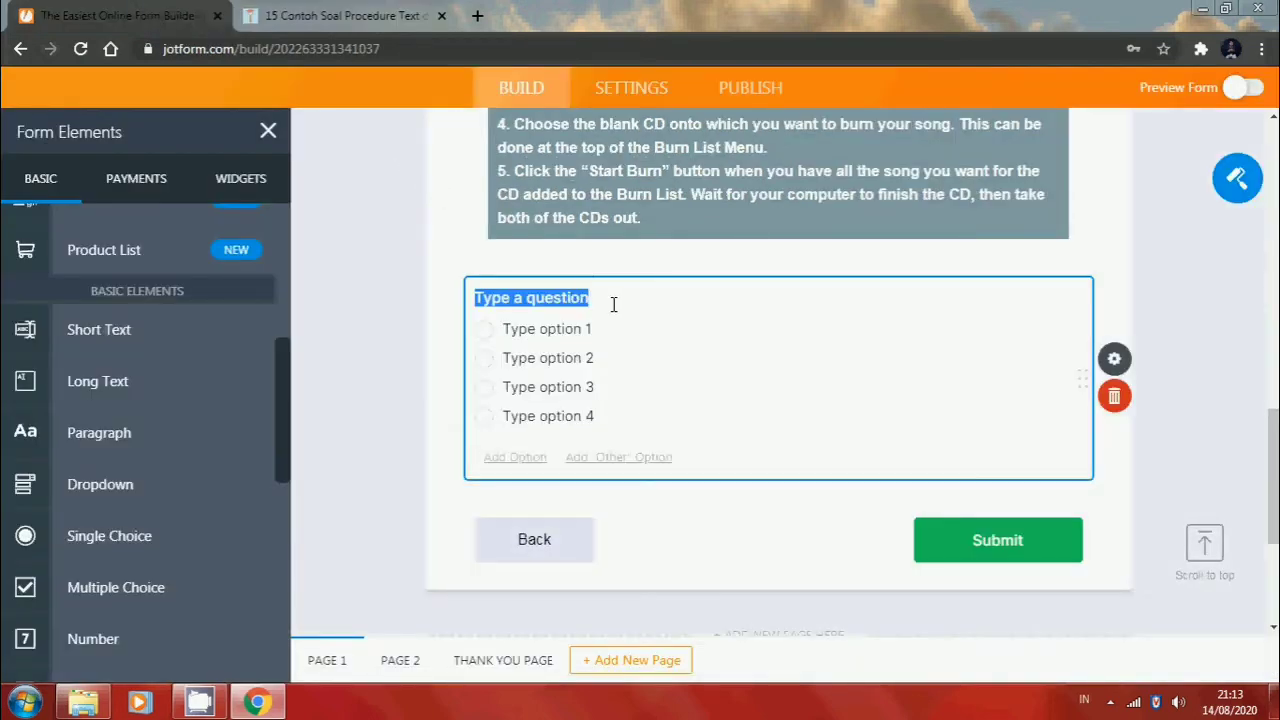
key("ctrl+v")
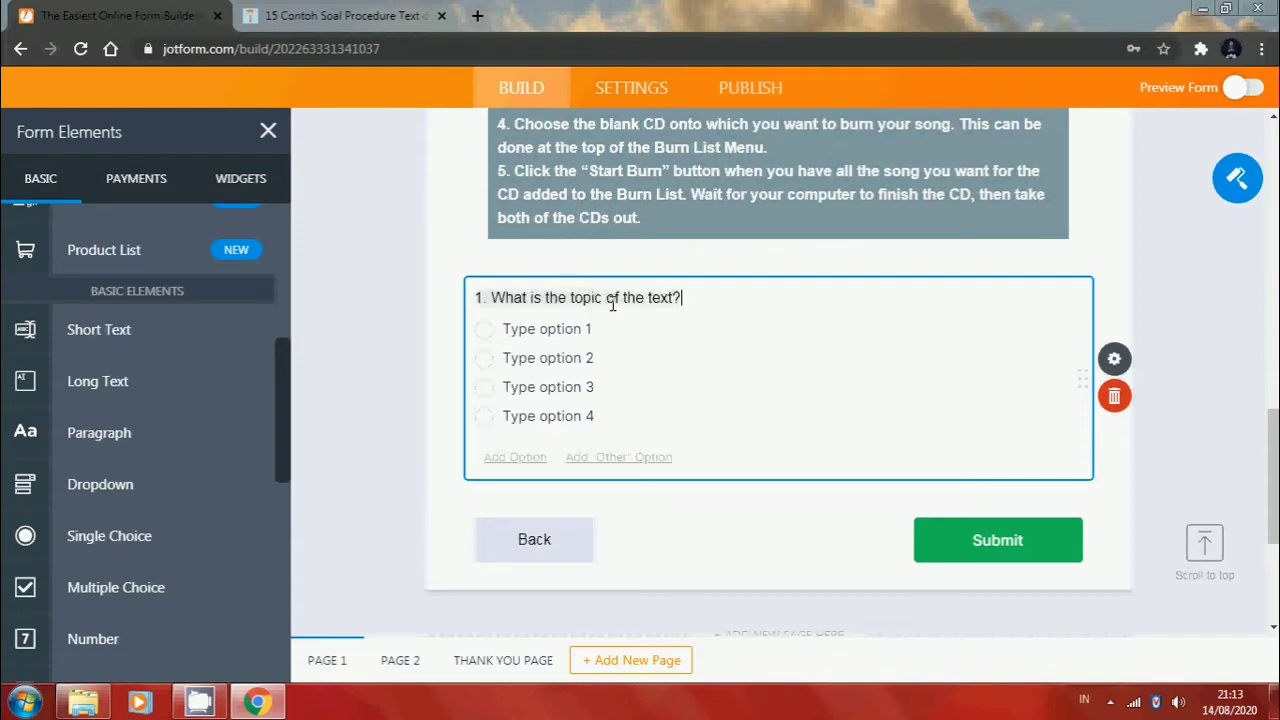
Copy answer options A to E of question 1 from the itapuih.com page and return to the form builder
left_click(279, 21)
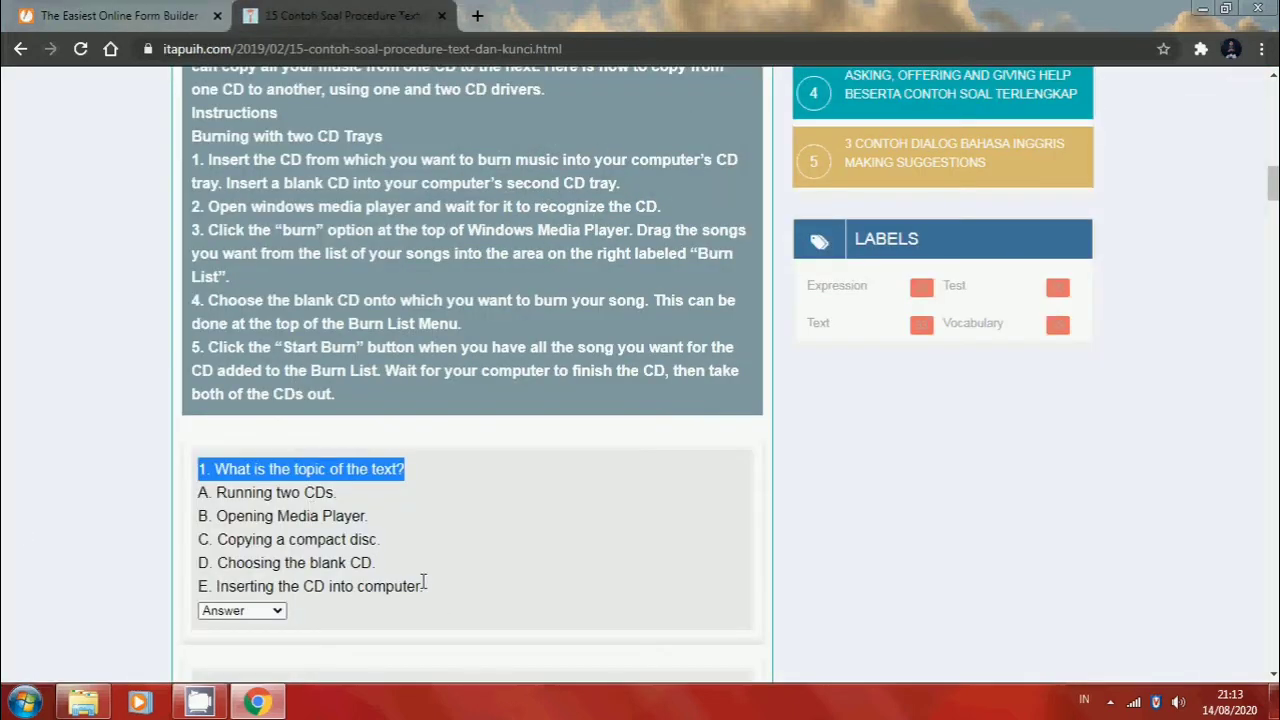
left_click_drag(423, 589, 247, 530)
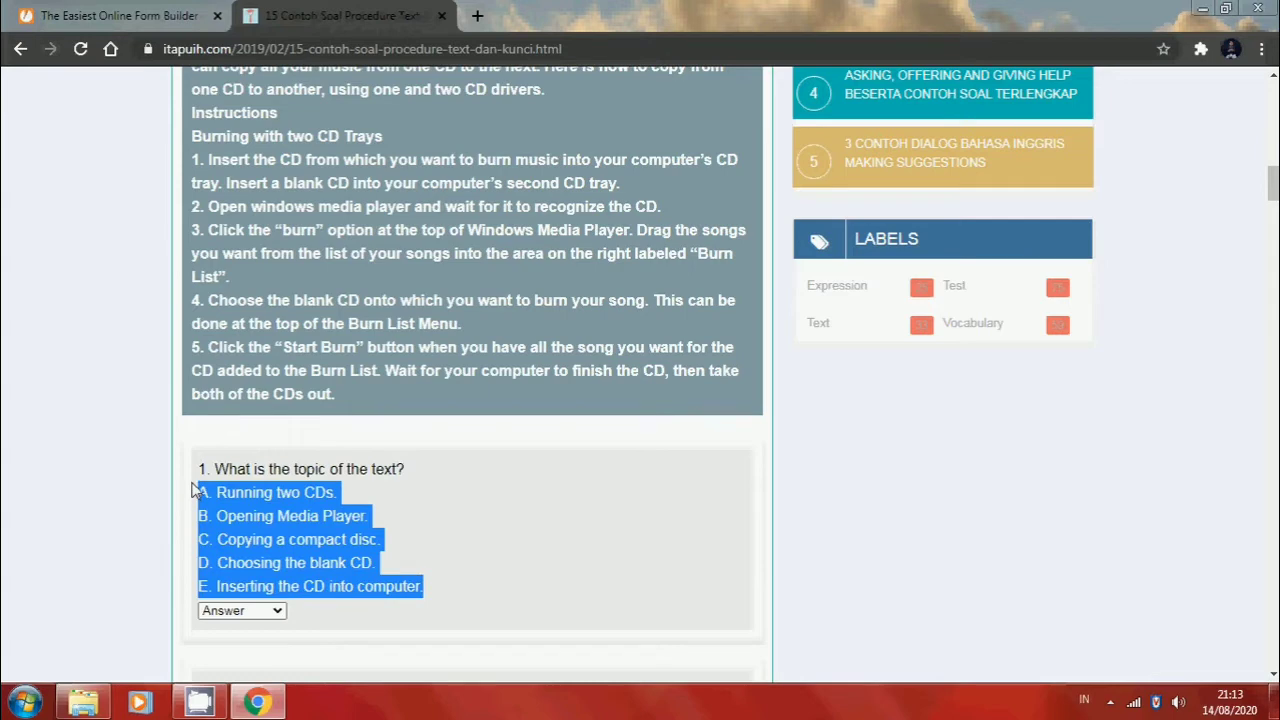
left_click(105, 15)
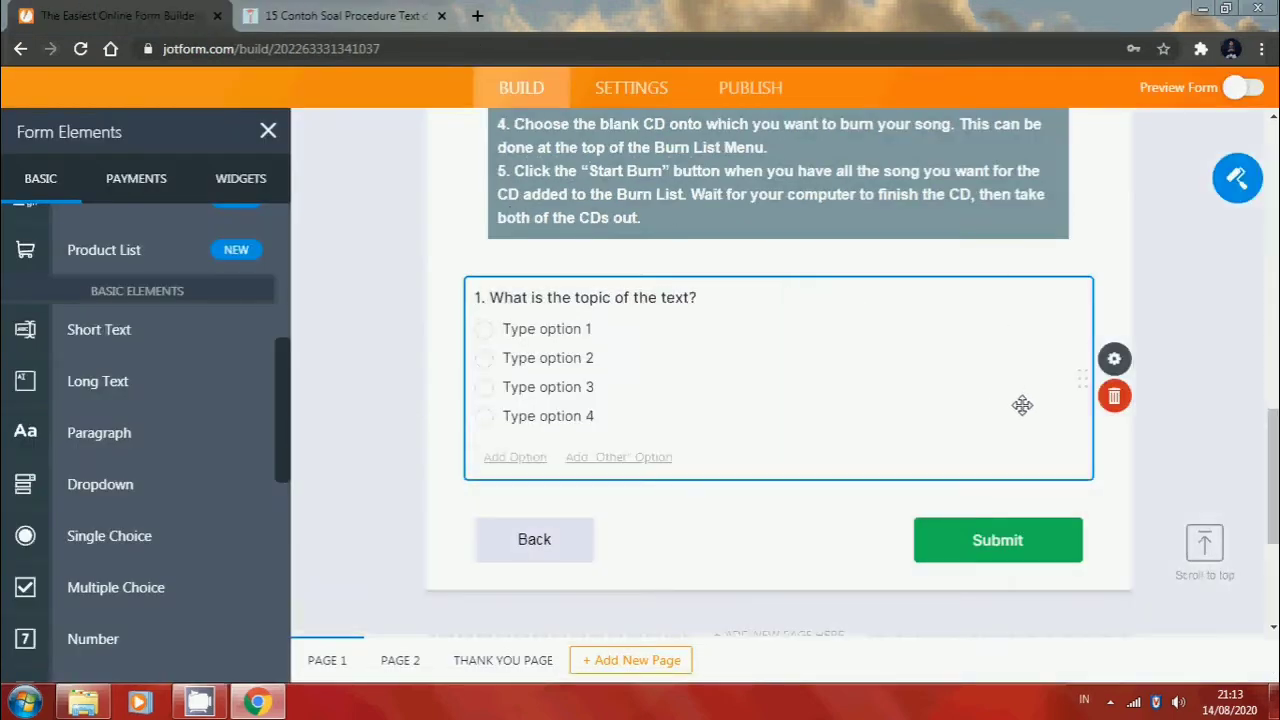
Replace question 1's default options with the copied answers, from "A. Running two CDs." to "E. Inserting the CD into computer."
left_click(588, 328)
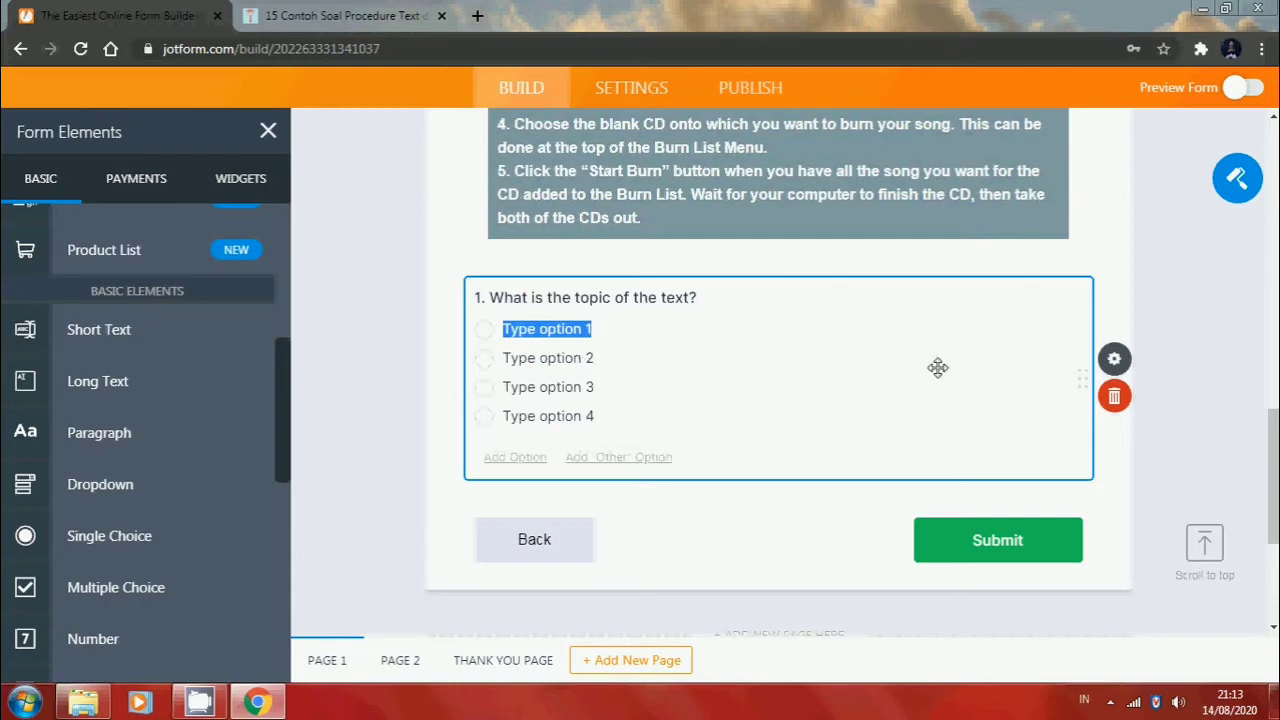
left_click(1140, 360)
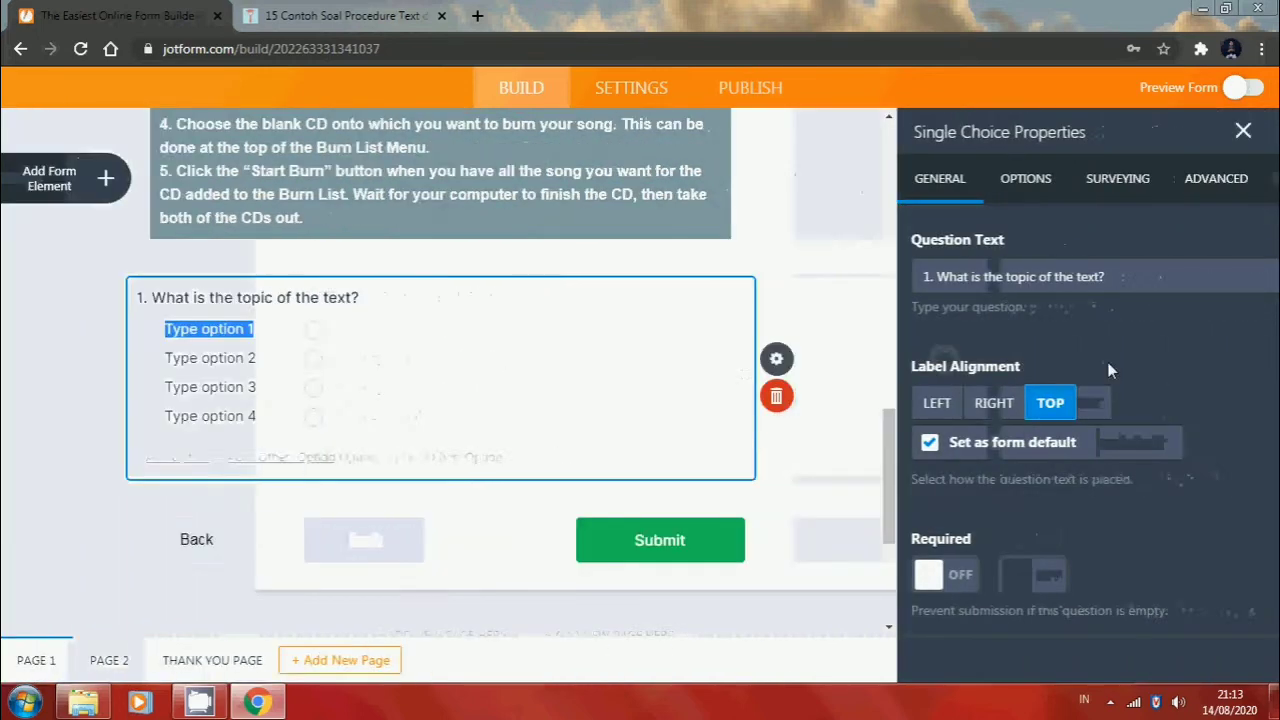
left_click(1027, 177)
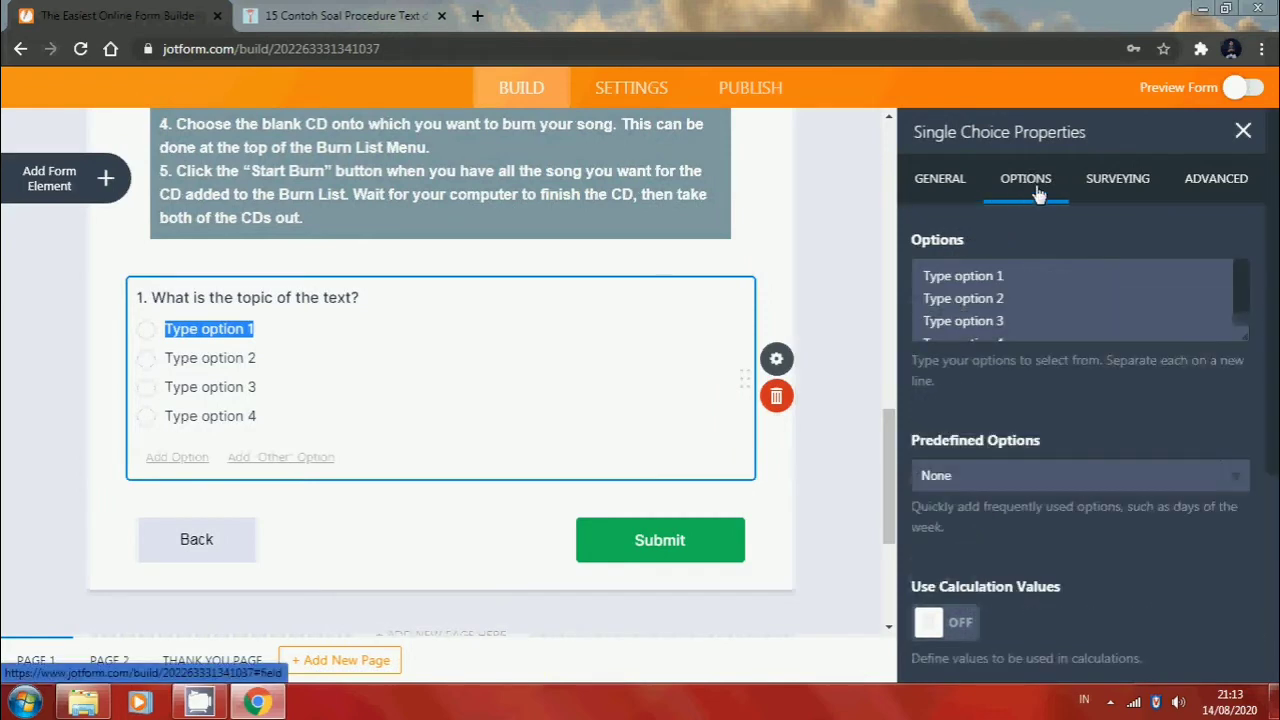
left_click(946, 276)
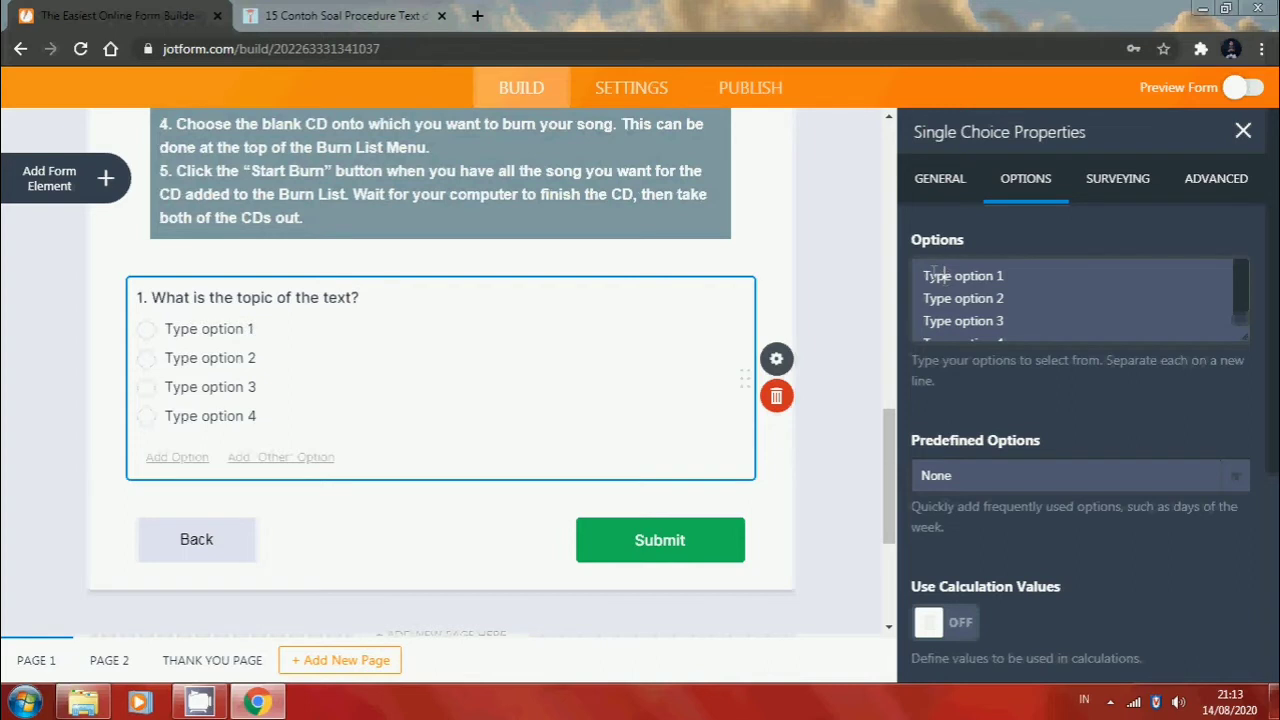
key("ctrl+a")
type("T")
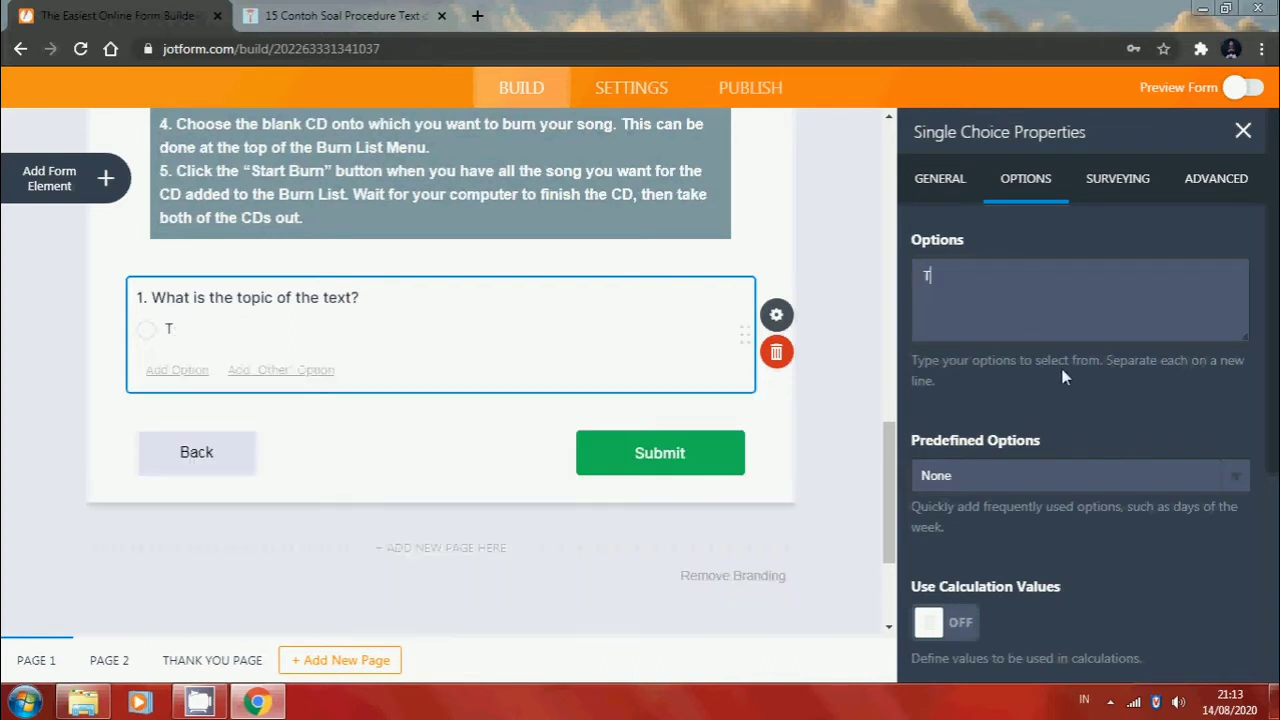
key("BackSpace")
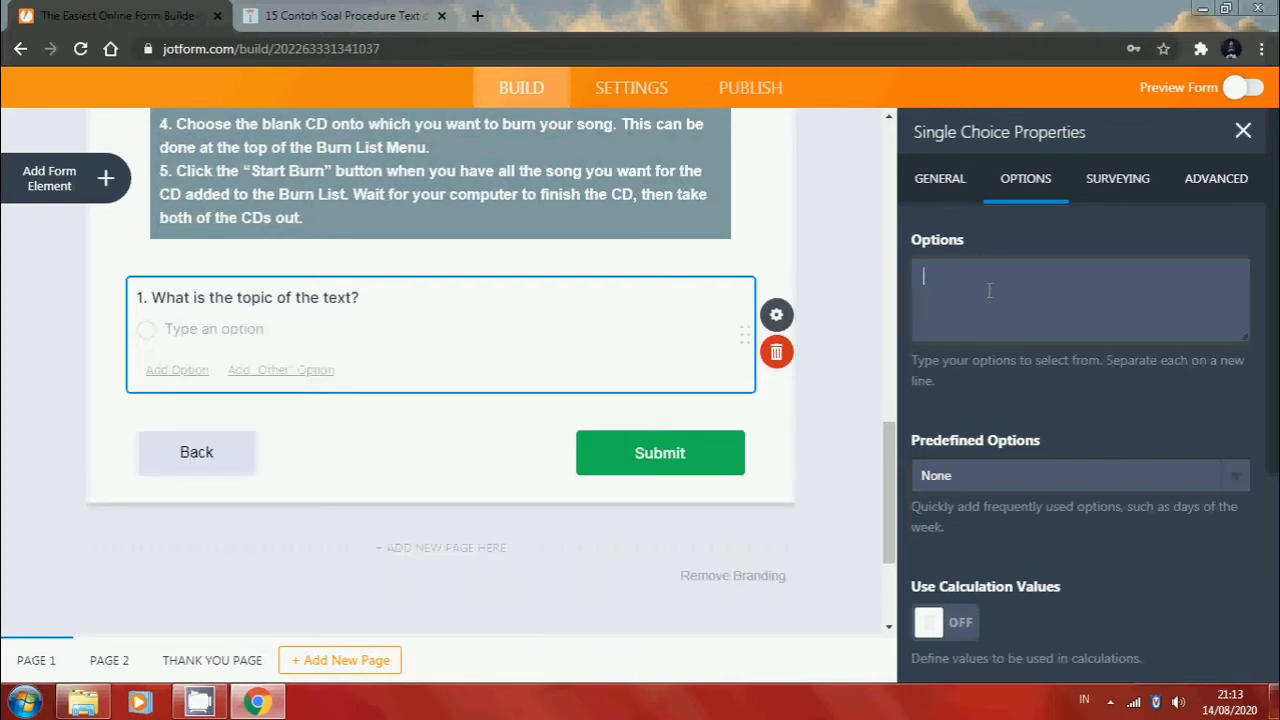
type("A. Running two CDs. B. Opening Media Player. C. Copying a compact disc. D. Choosing the blank CD. E. Inserting the CD into computer.")
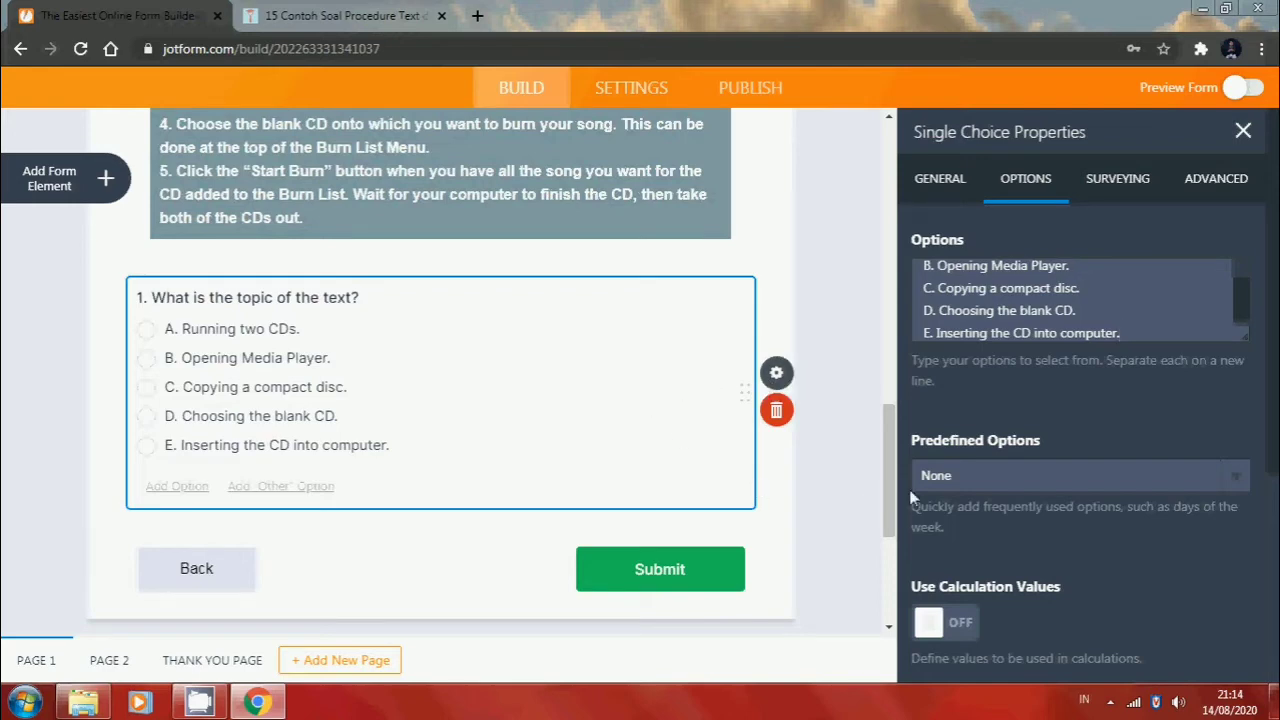
Enable calculation values for question 1 and check its correct answer on the itapuih.com page
scroll(991, 564, "down", 2)
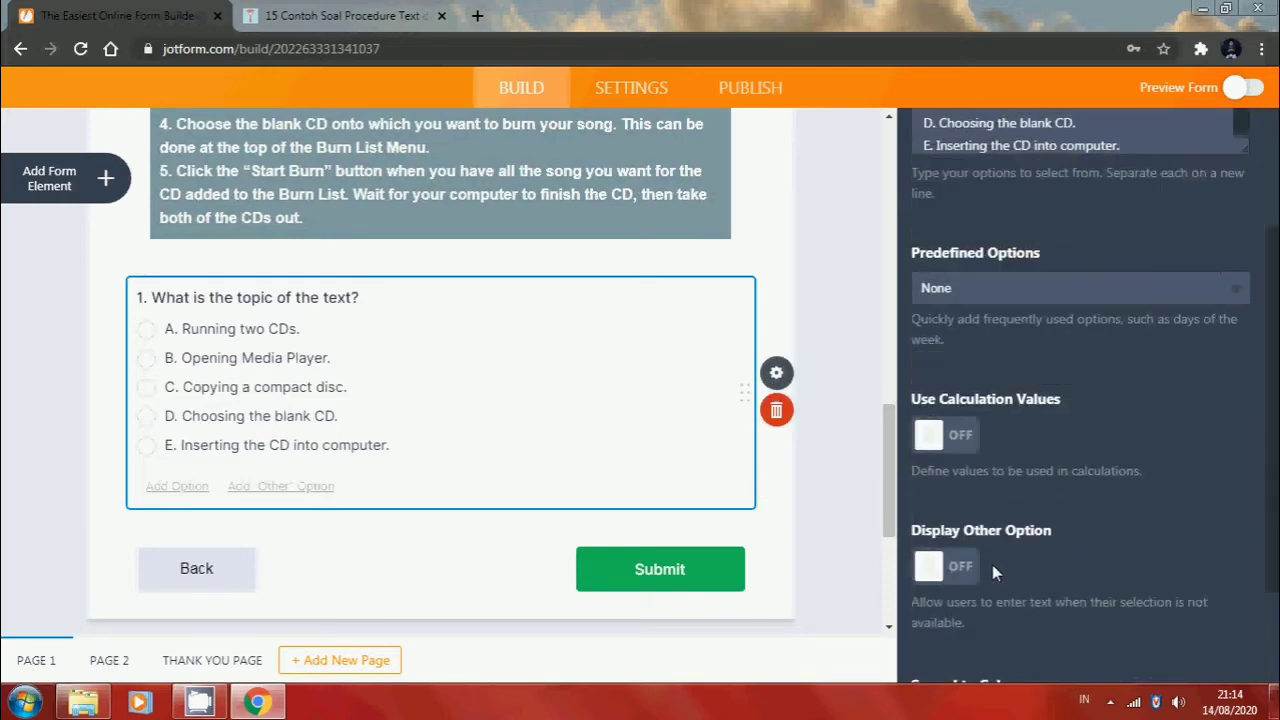
left_click(960, 440)
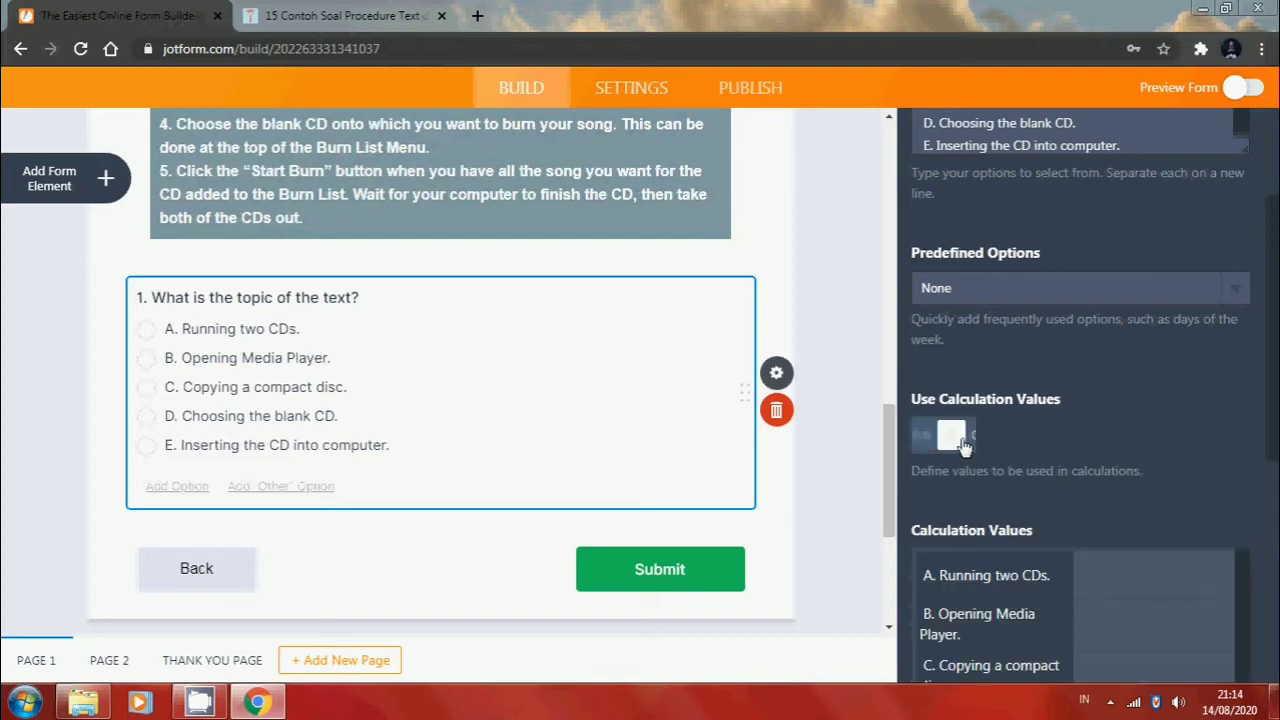
left_click(360, 14)
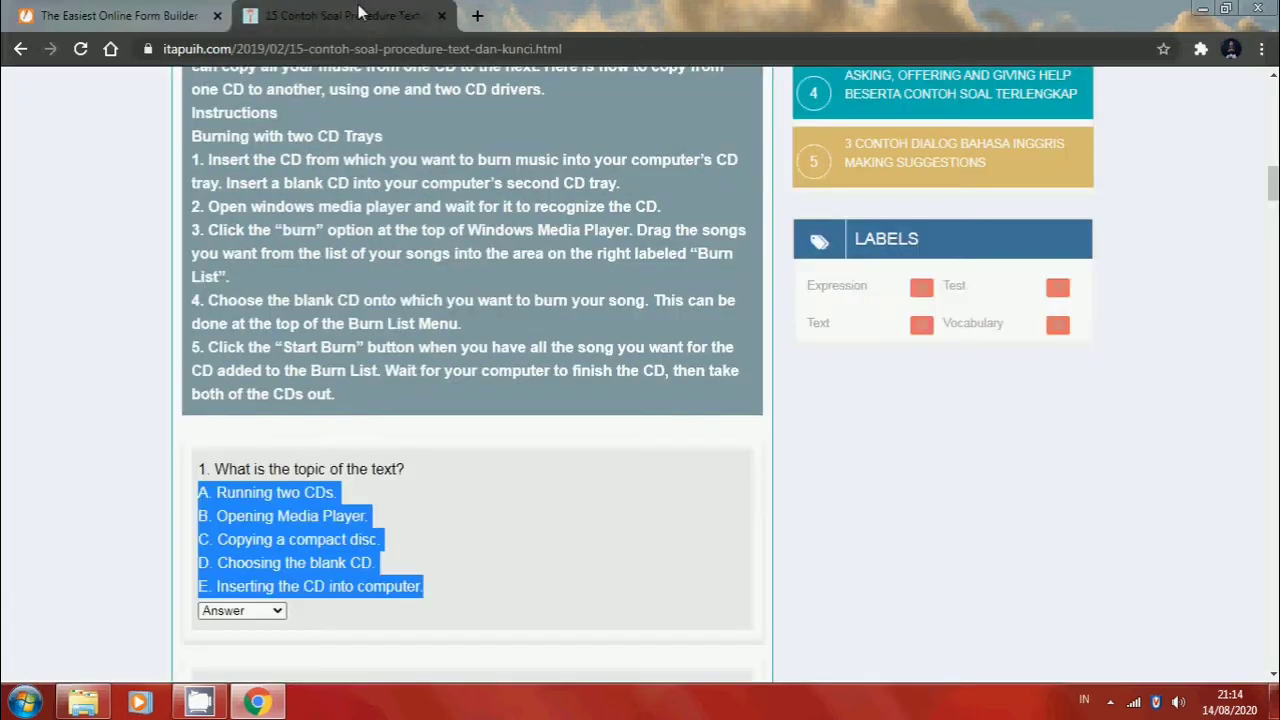
left_click(263, 610)
left_click(120, 15)
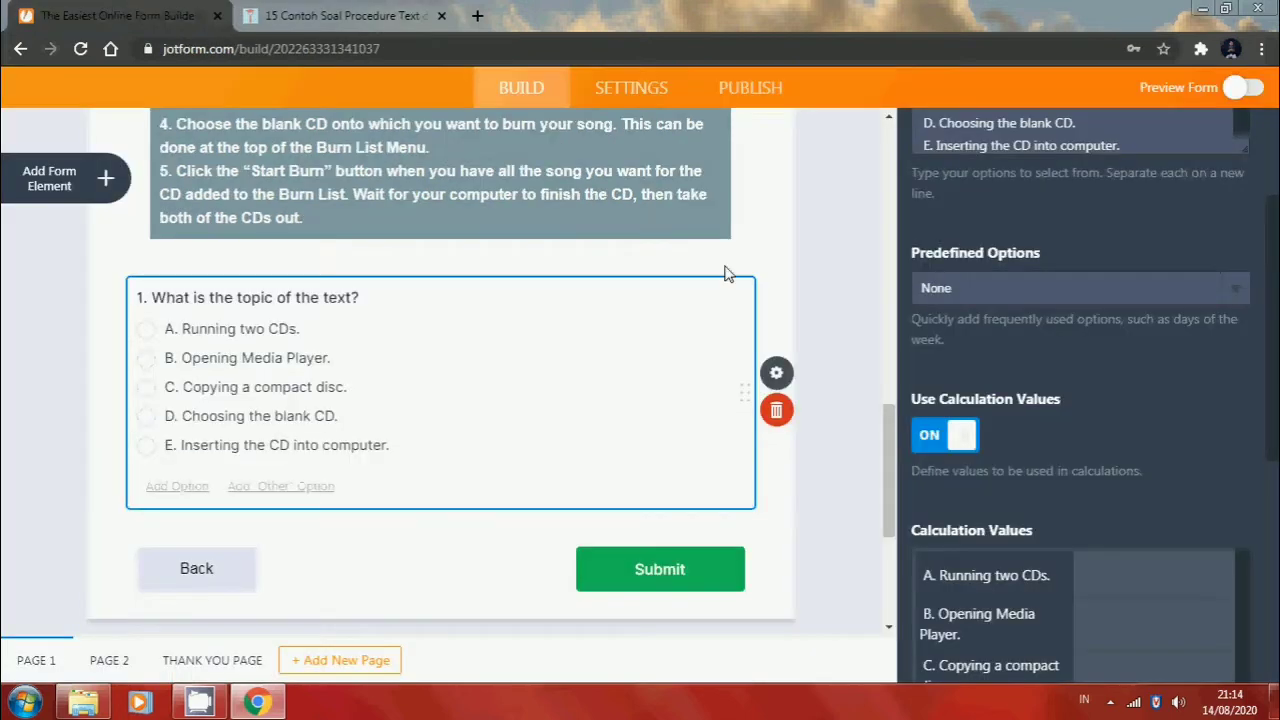
Set question 1's calculation values to 20 for option C and 0 for options A, B, D and E
scroll(1066, 598, "down", 1)
scroll(1066, 590, "up", 1)
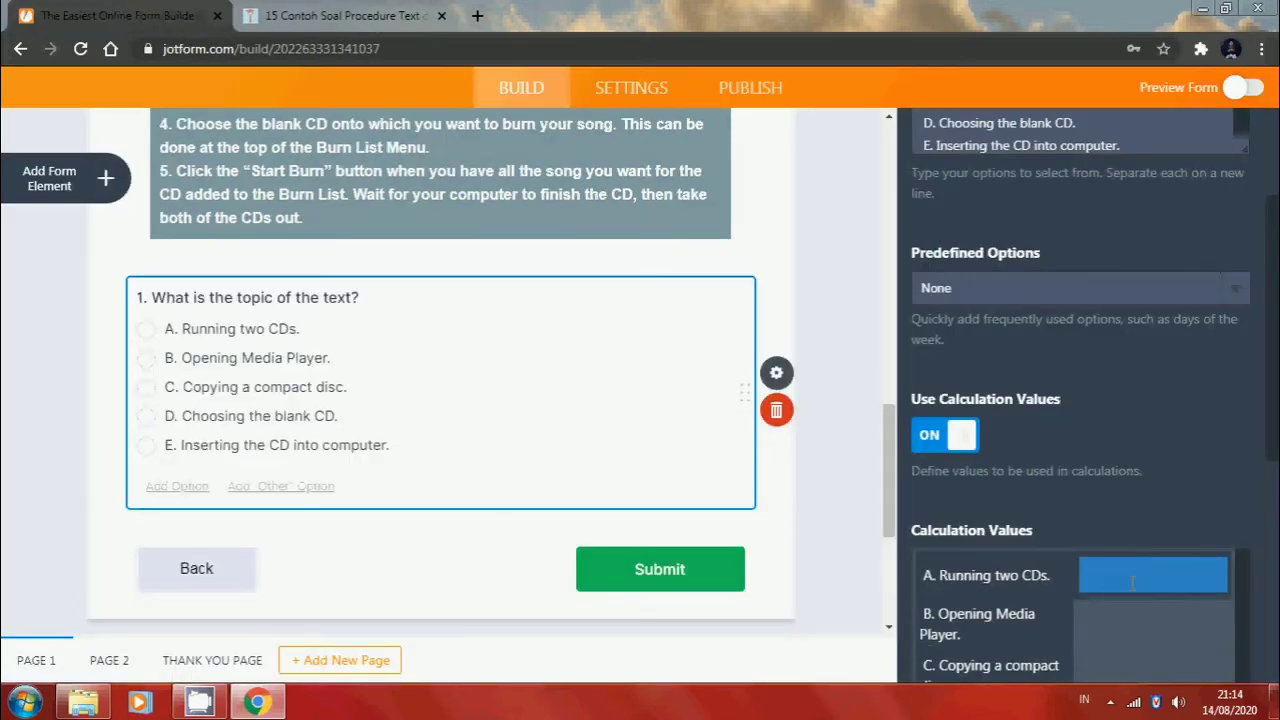
left_click(1112, 625)
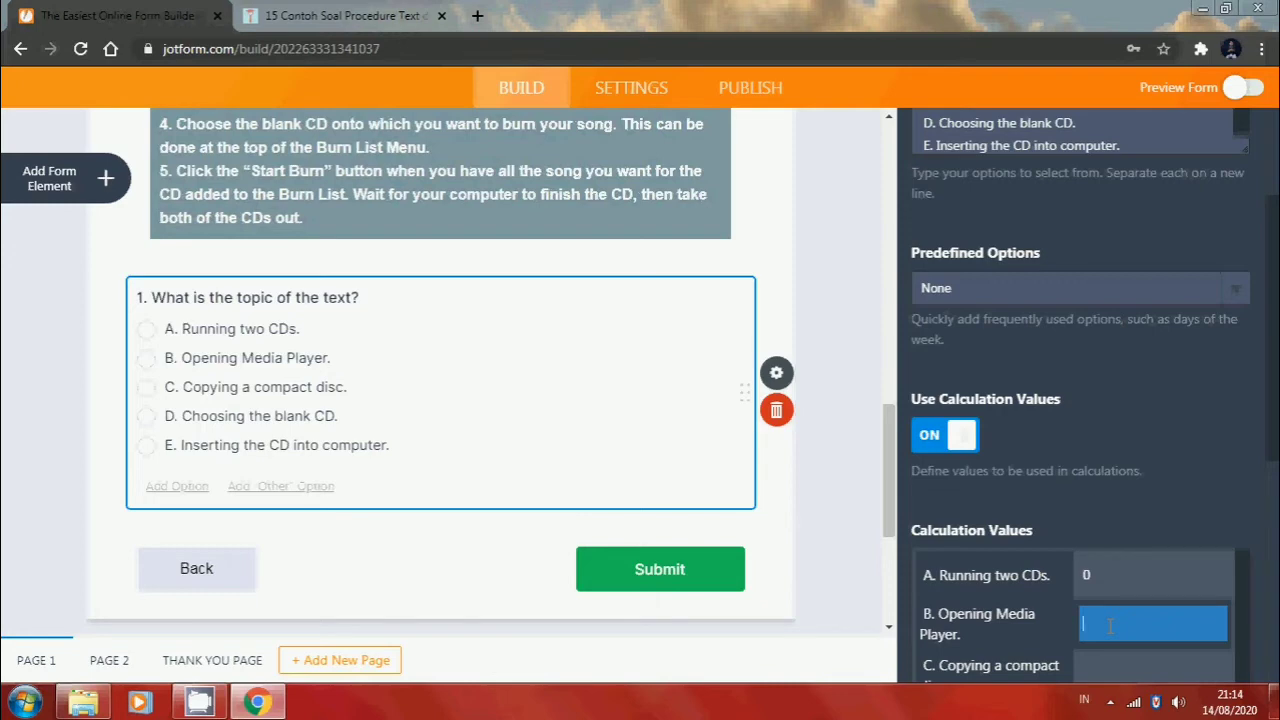
type("0")
key("Tab")
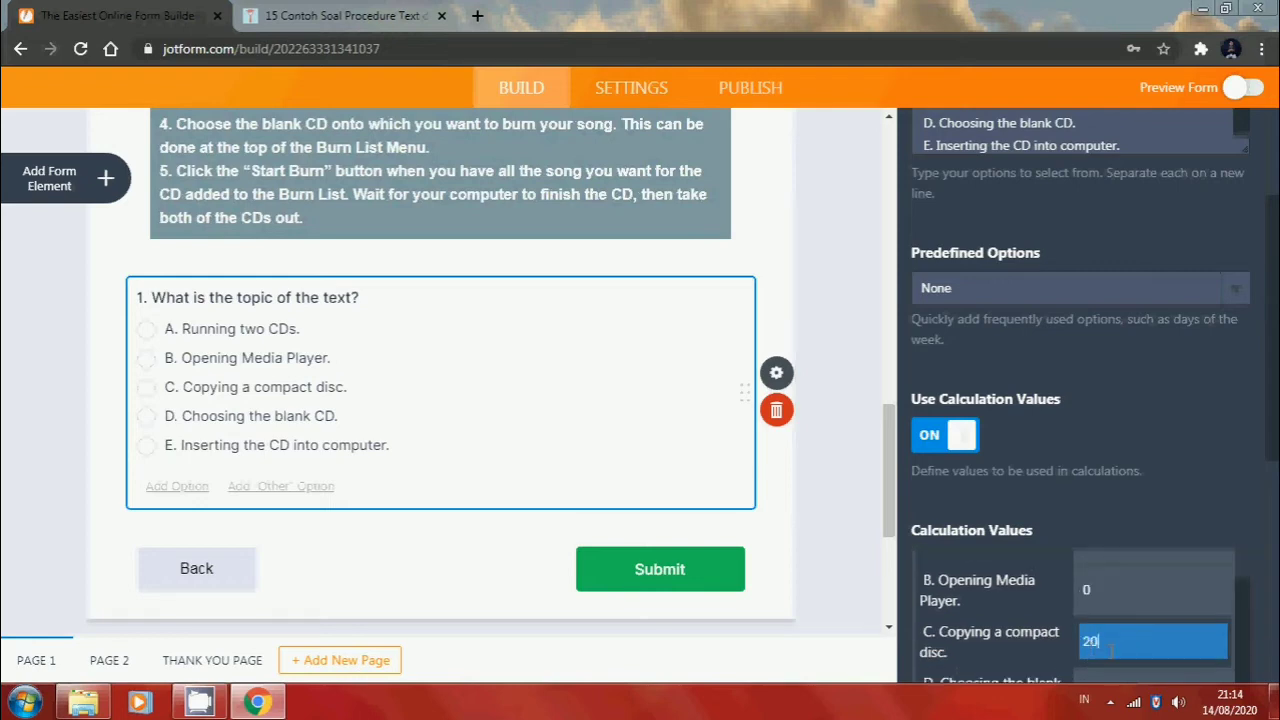
key("Tab")
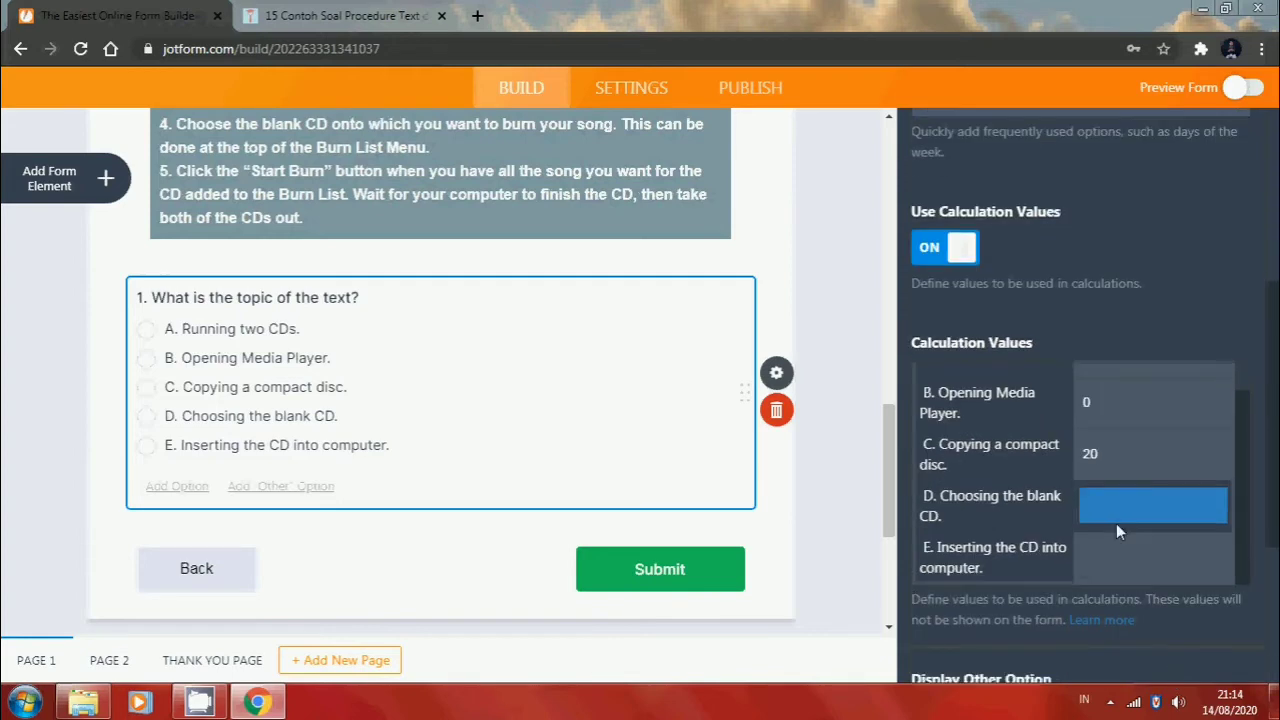
type("0")
left_click(1098, 551)
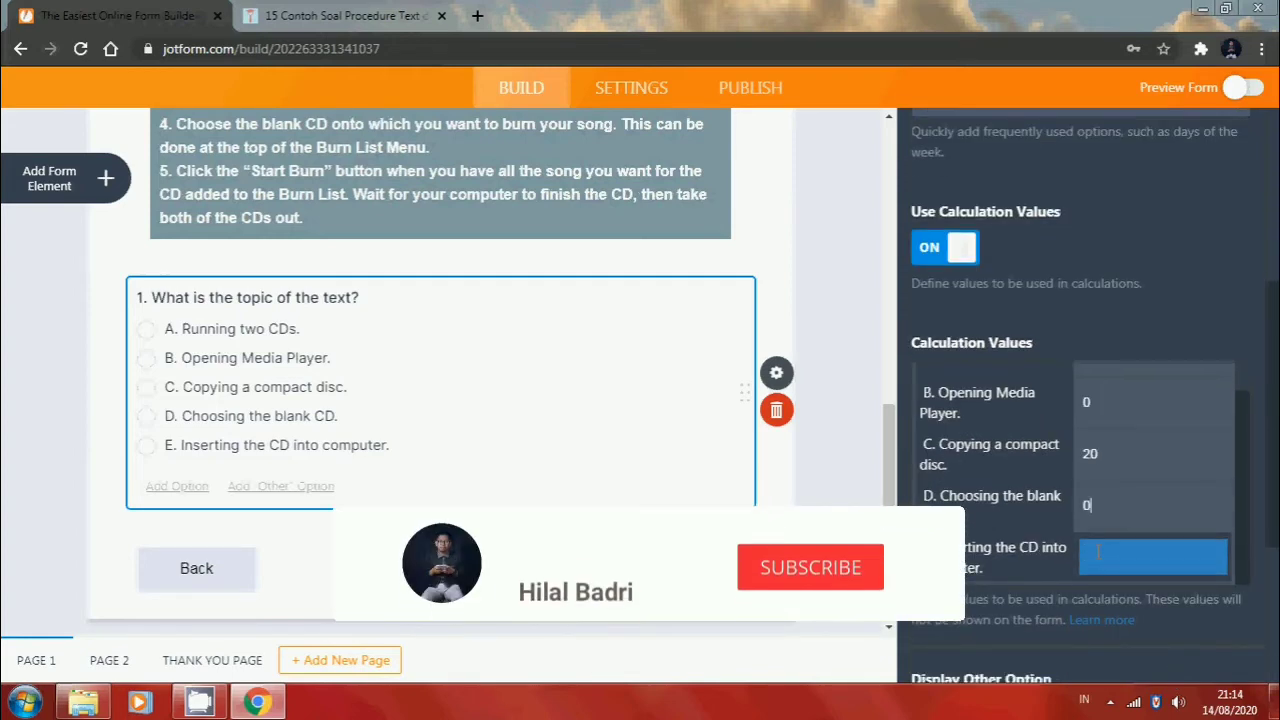
Spread question 1's answer options into columns, trying 3 columns and settling on 2
scroll(1104, 557, "down", 3)
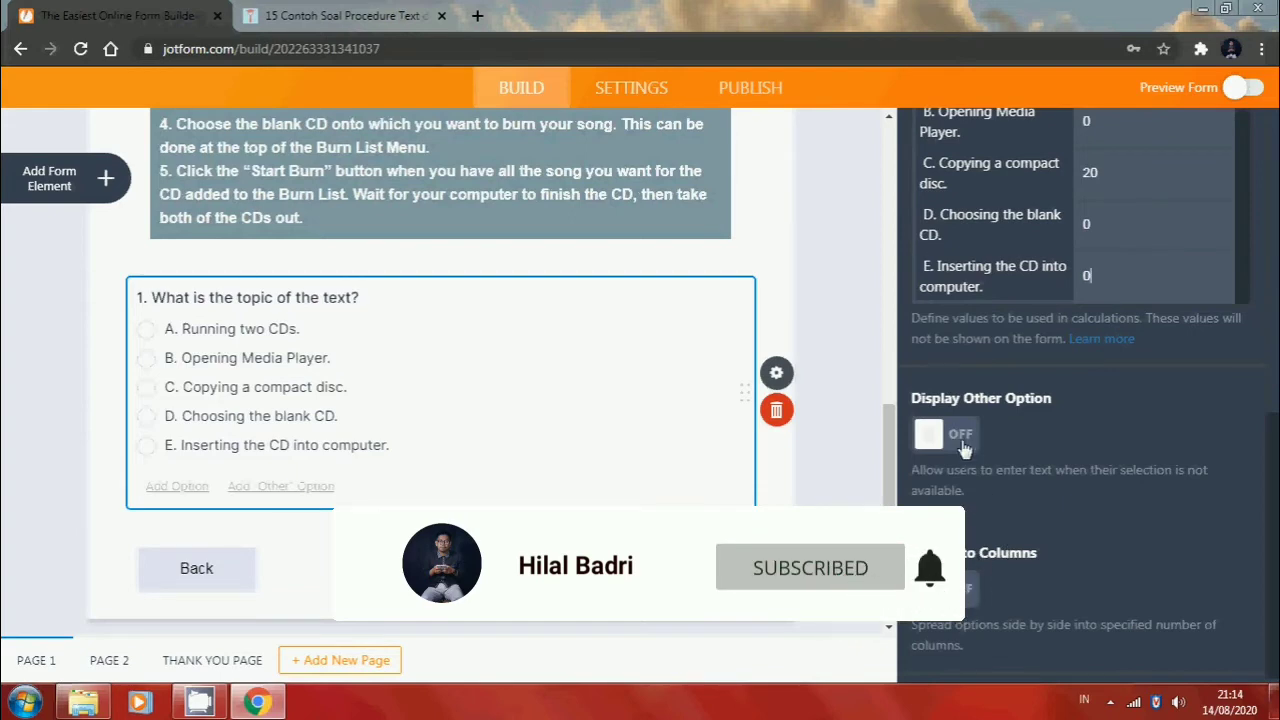
left_click(966, 591)
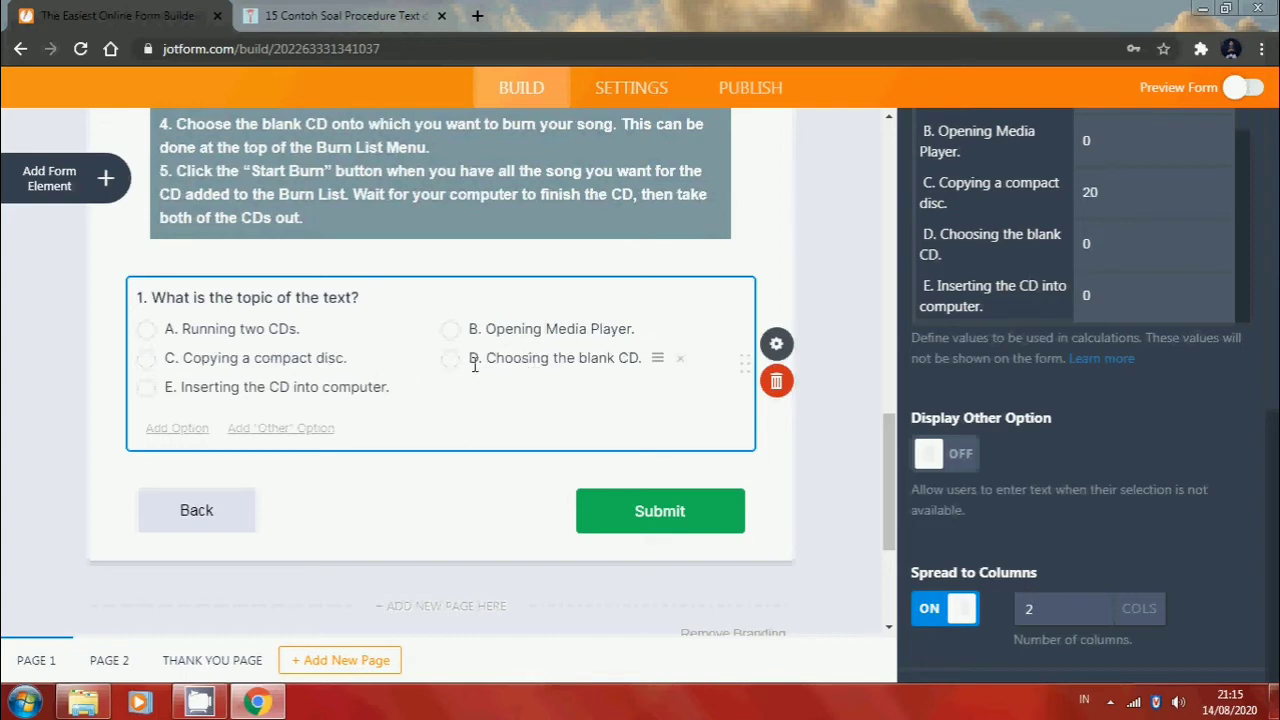
left_click(1097, 604)
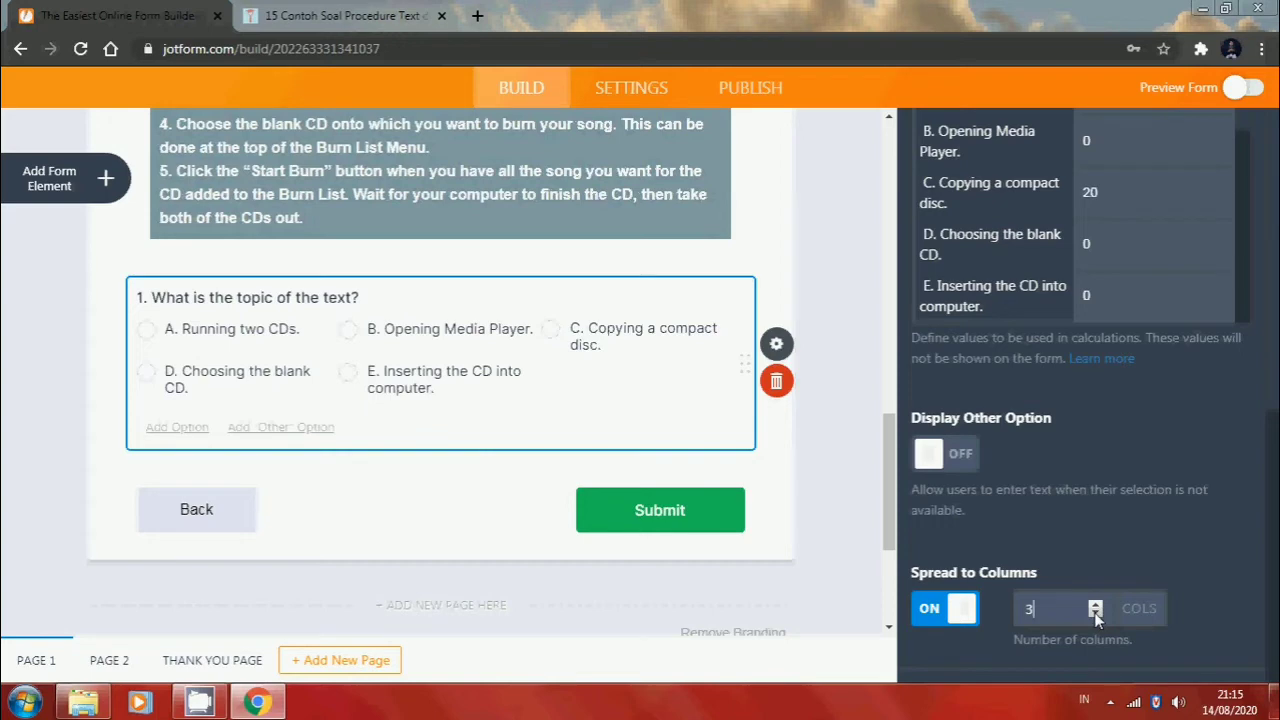
left_click(1096, 615)
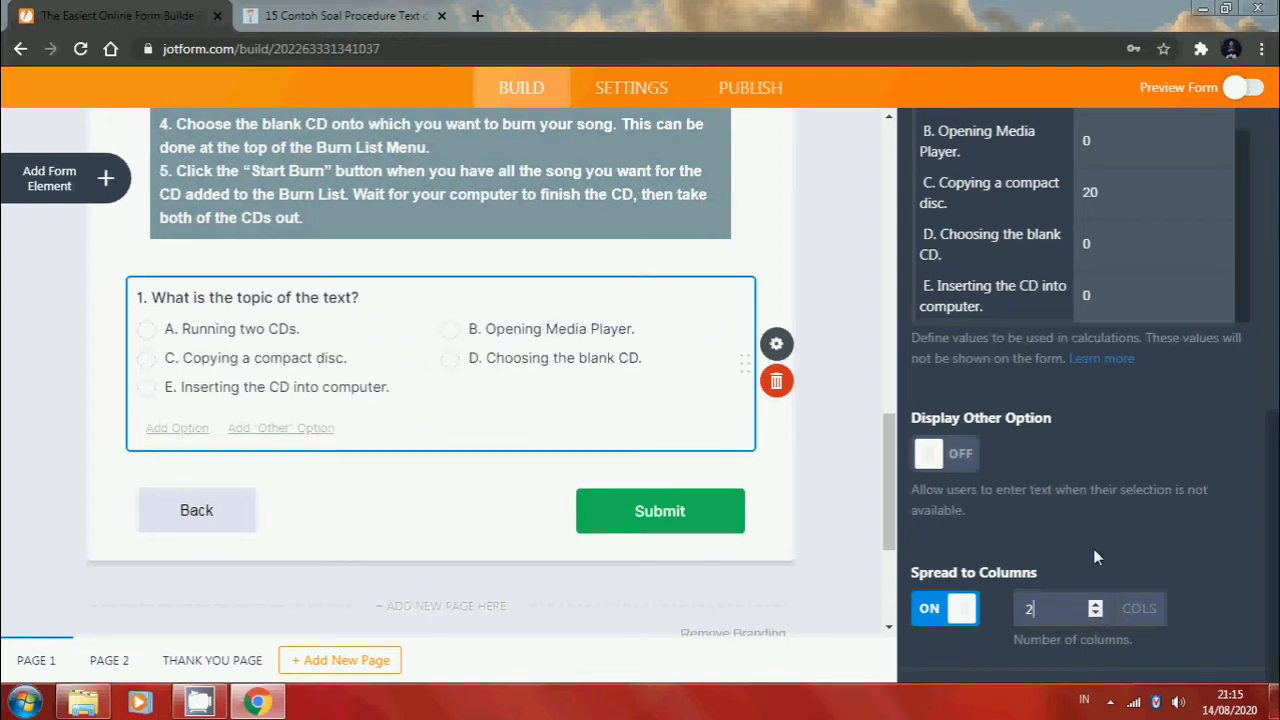
Review question 1's surveying, advanced and general settings, and close its properties
scroll(1093, 548, "up", 8)
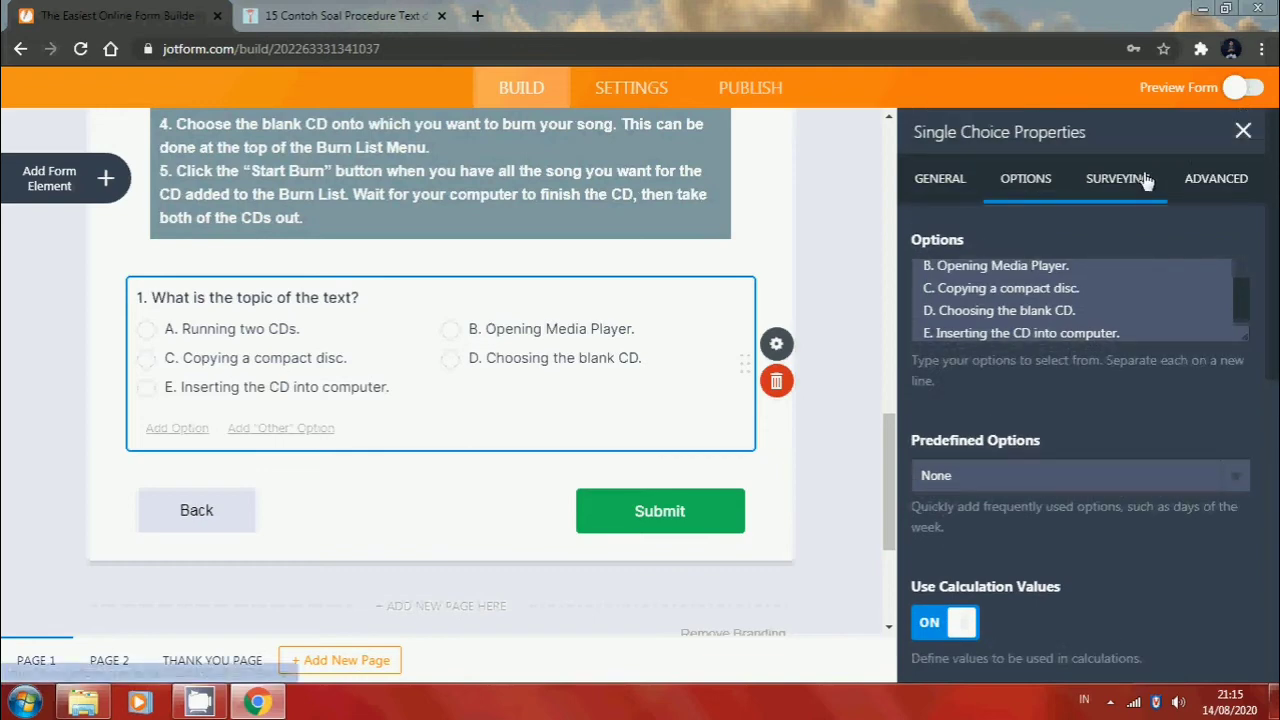
left_click(1136, 190)
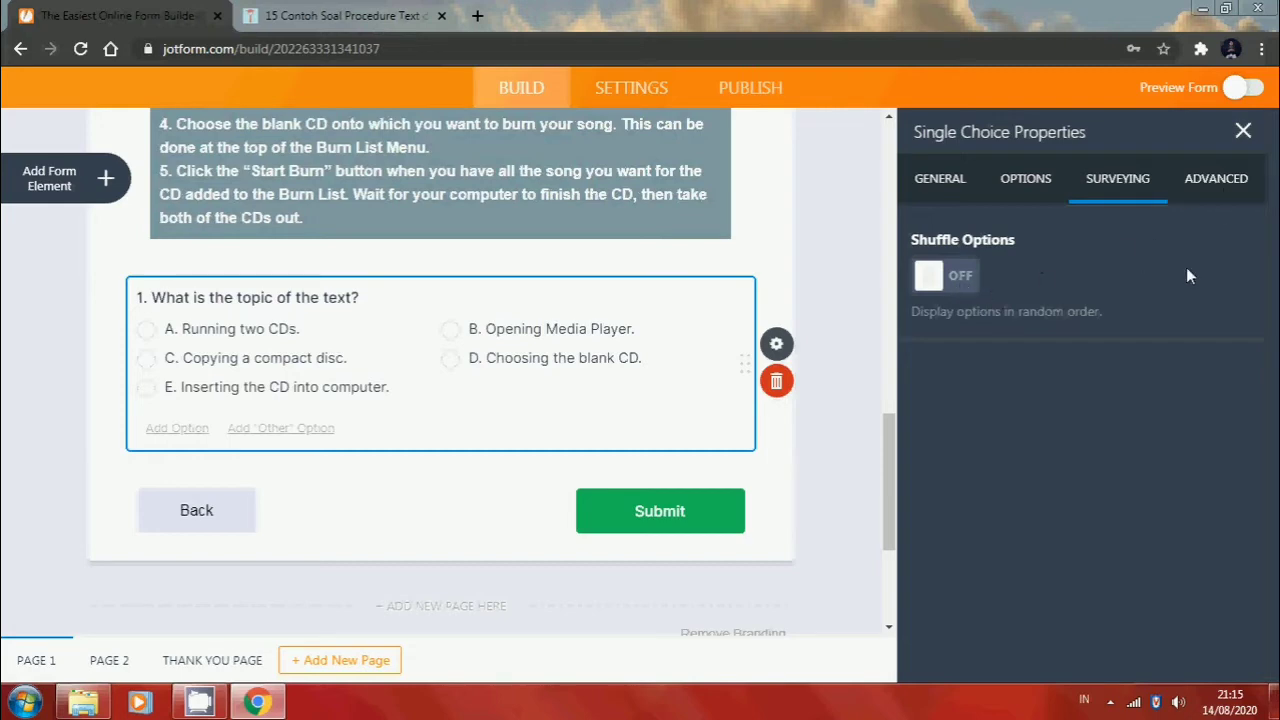
left_click(1216, 182)
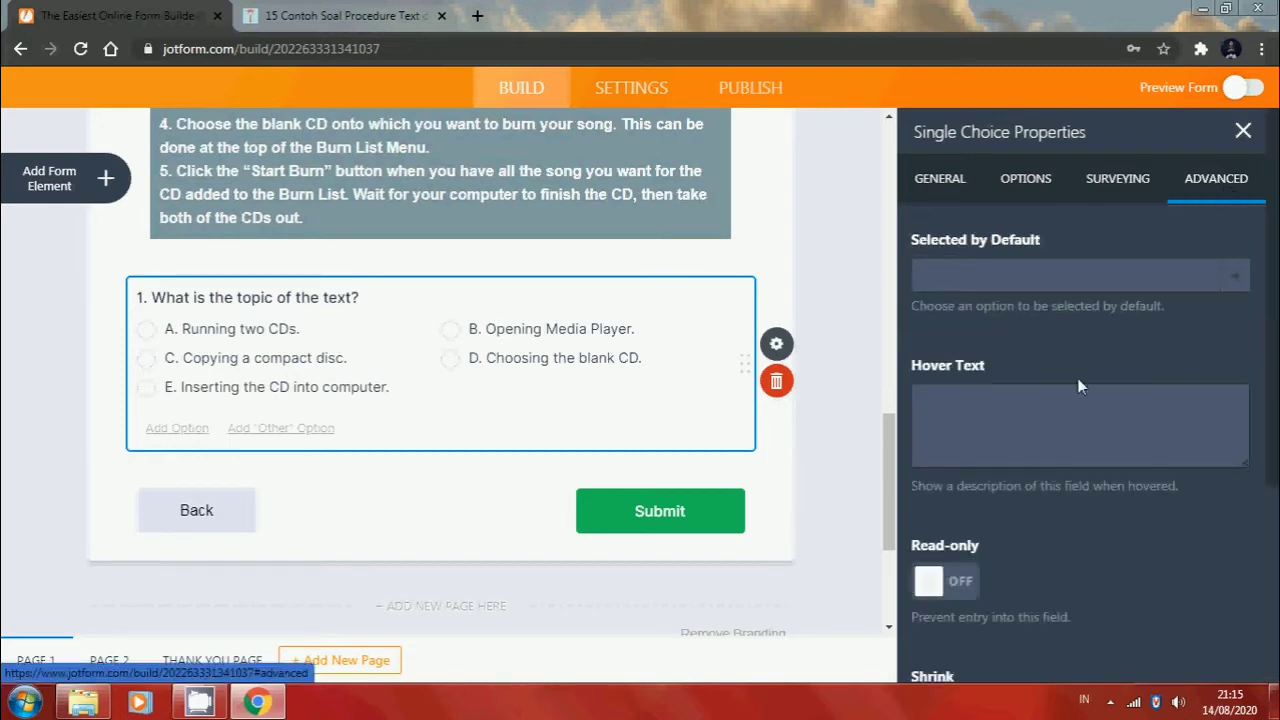
scroll(1078, 385, "down", 3)
scroll(1044, 468, "up", 3)
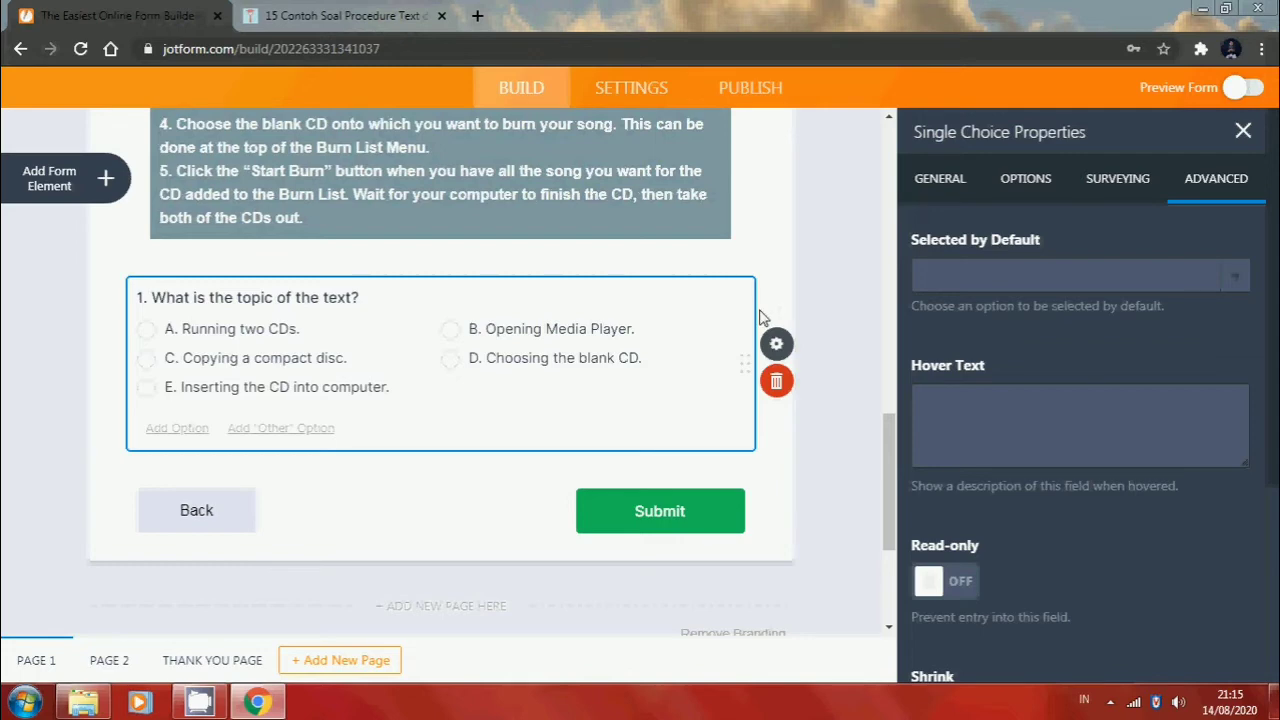
left_click(941, 188)
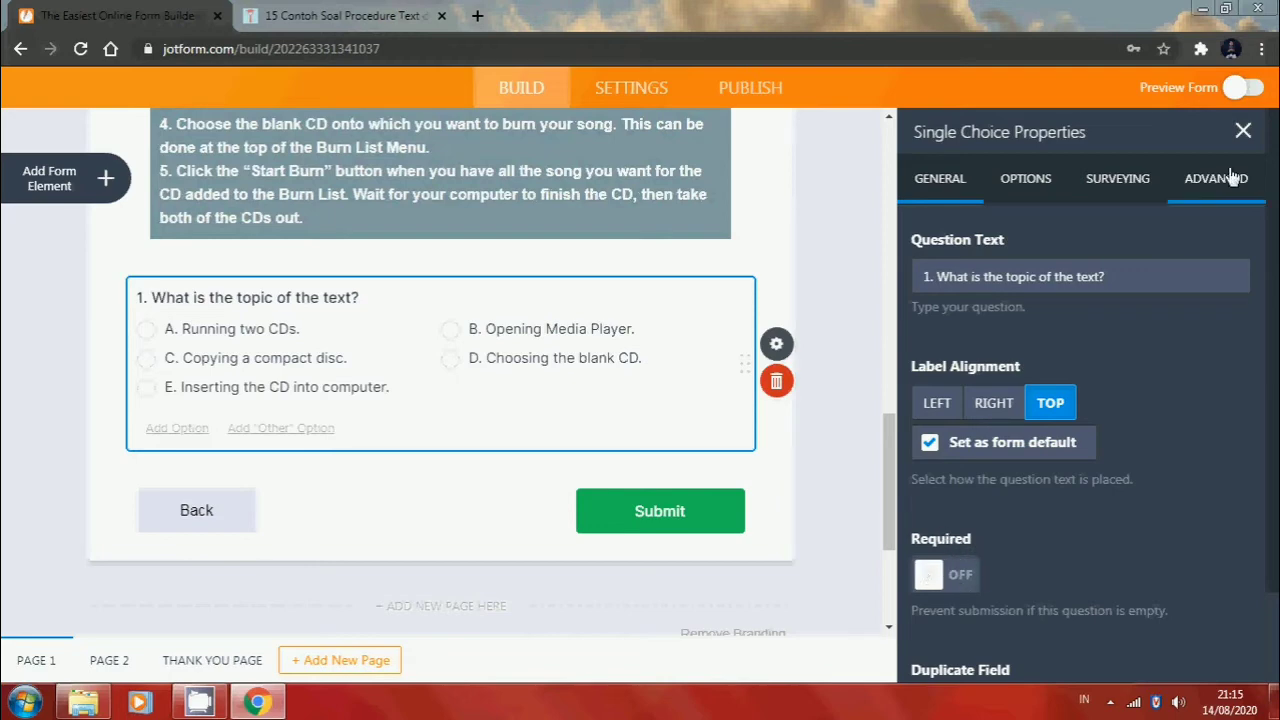
left_click(1243, 131)
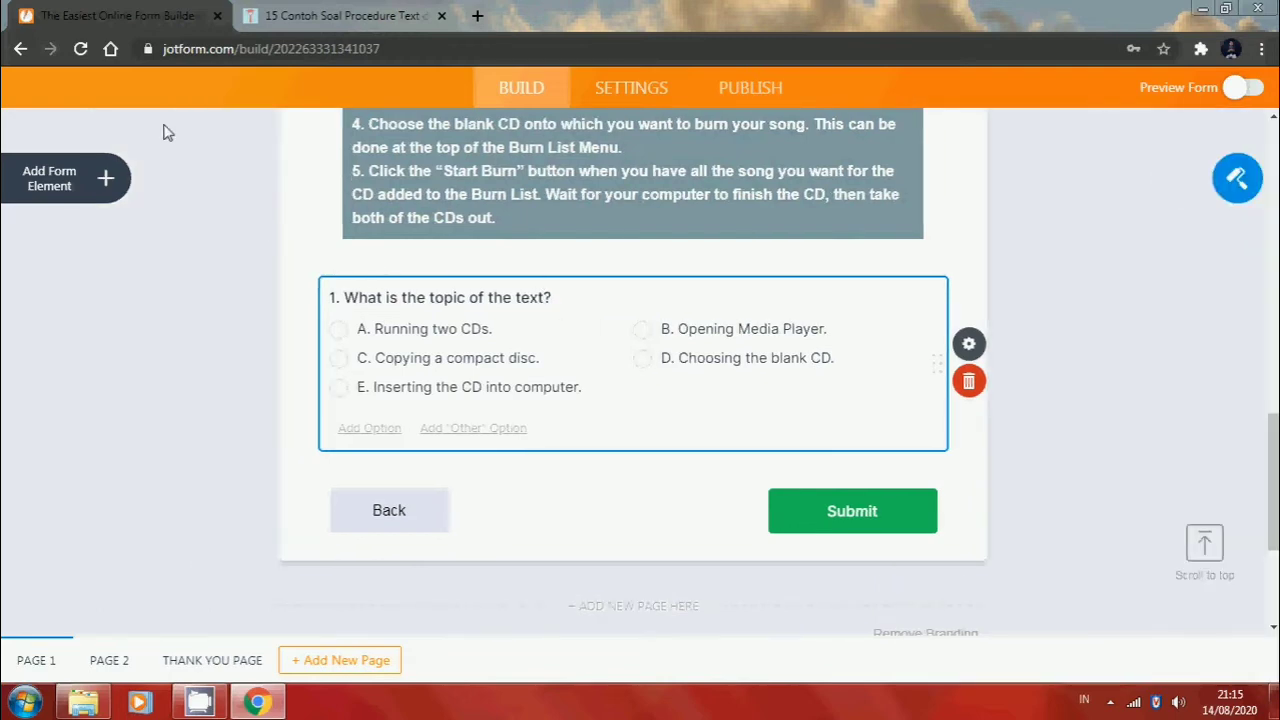
Add a single choice question below question 1 with the copied text "2. What should we do after click the “burn” option at the top of Windows Media Player?"
left_click(108, 179)
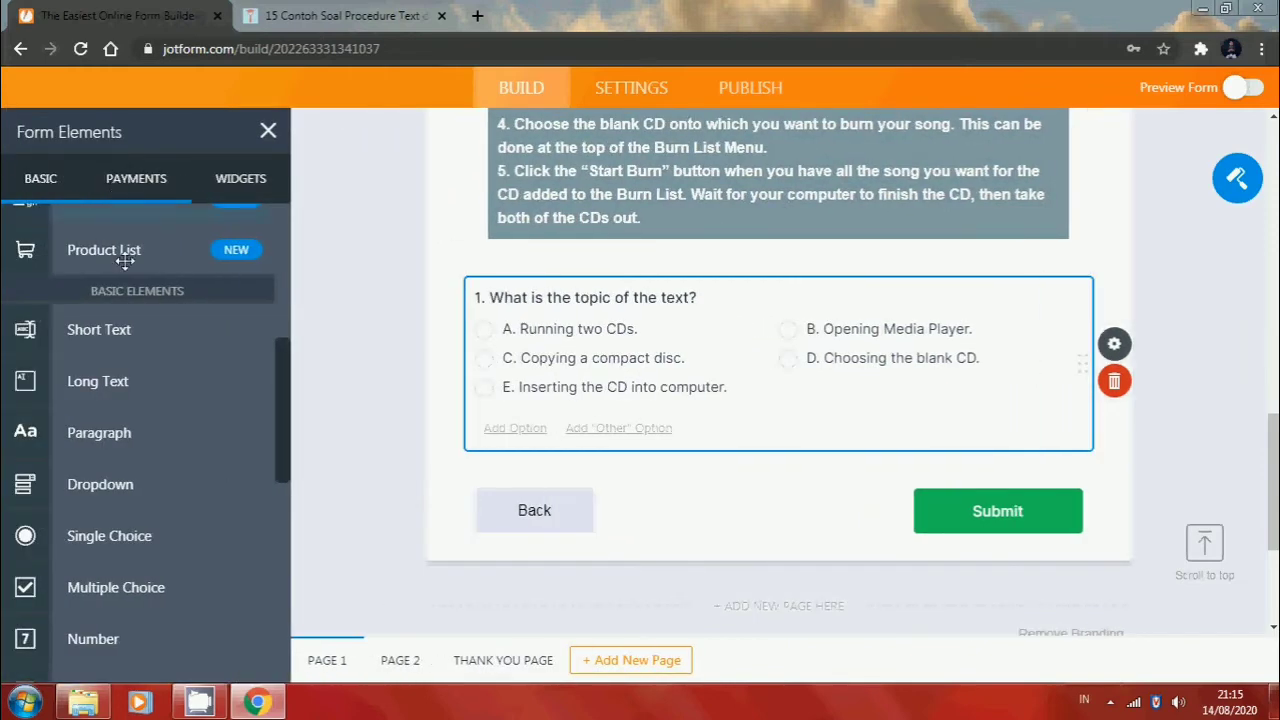
left_click(186, 537)
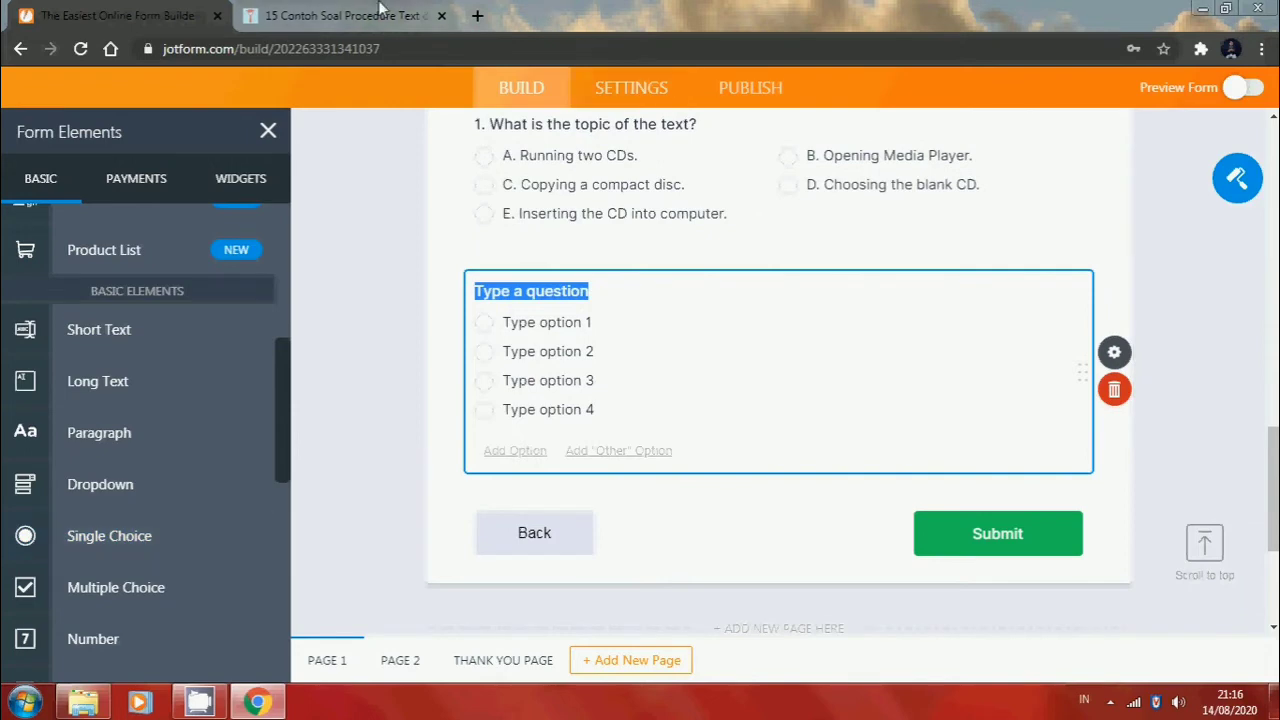
left_click(380, 15)
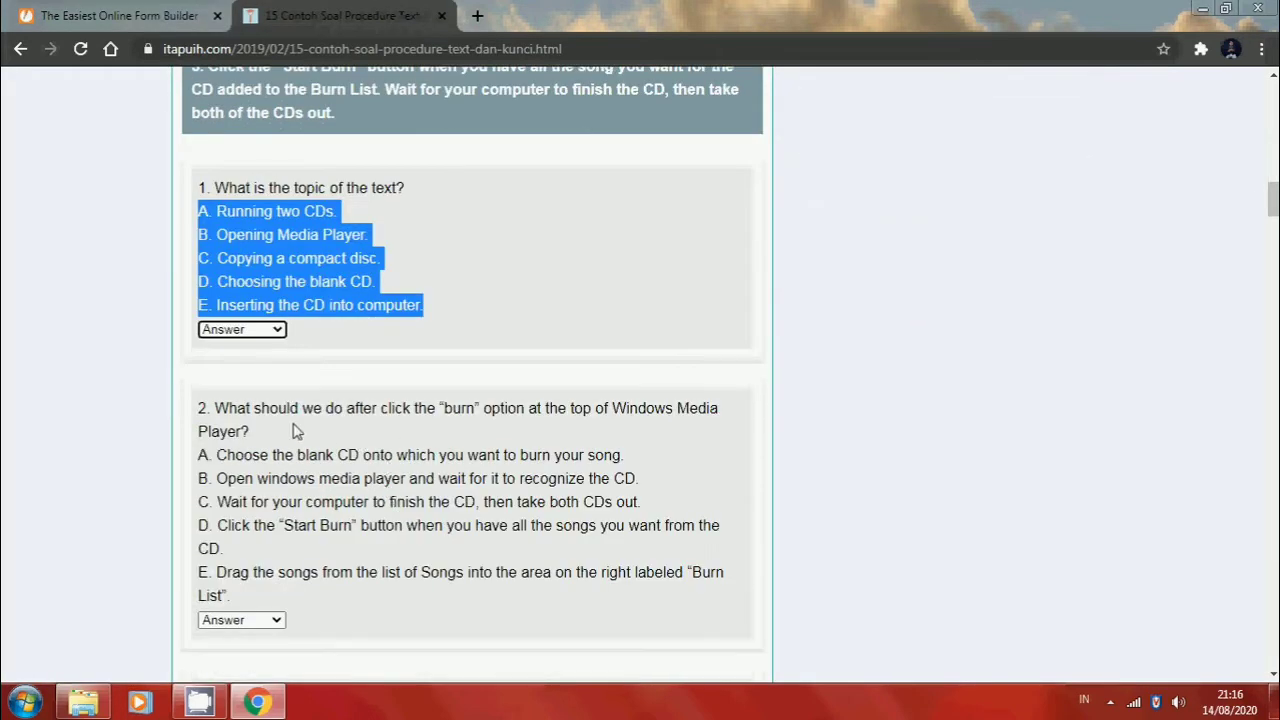
left_click_drag(252, 434, 182, 410)
key("ctrl+c")
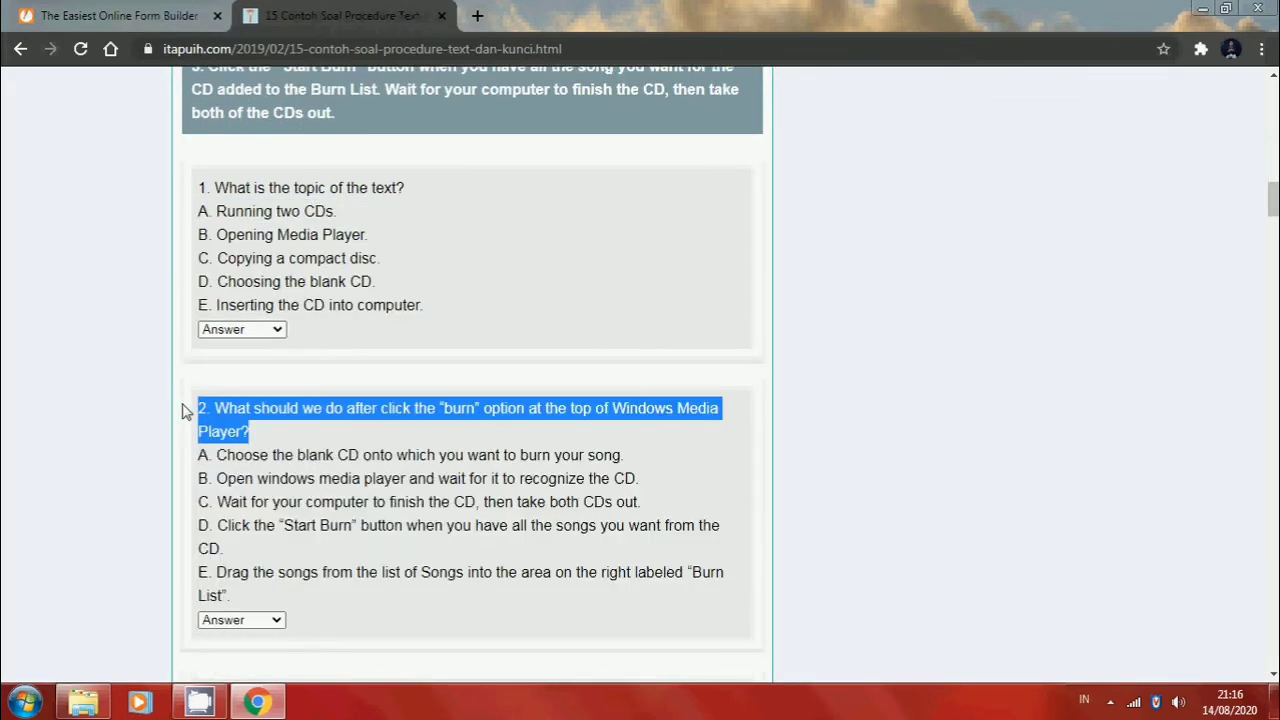
left_click(206, 12)
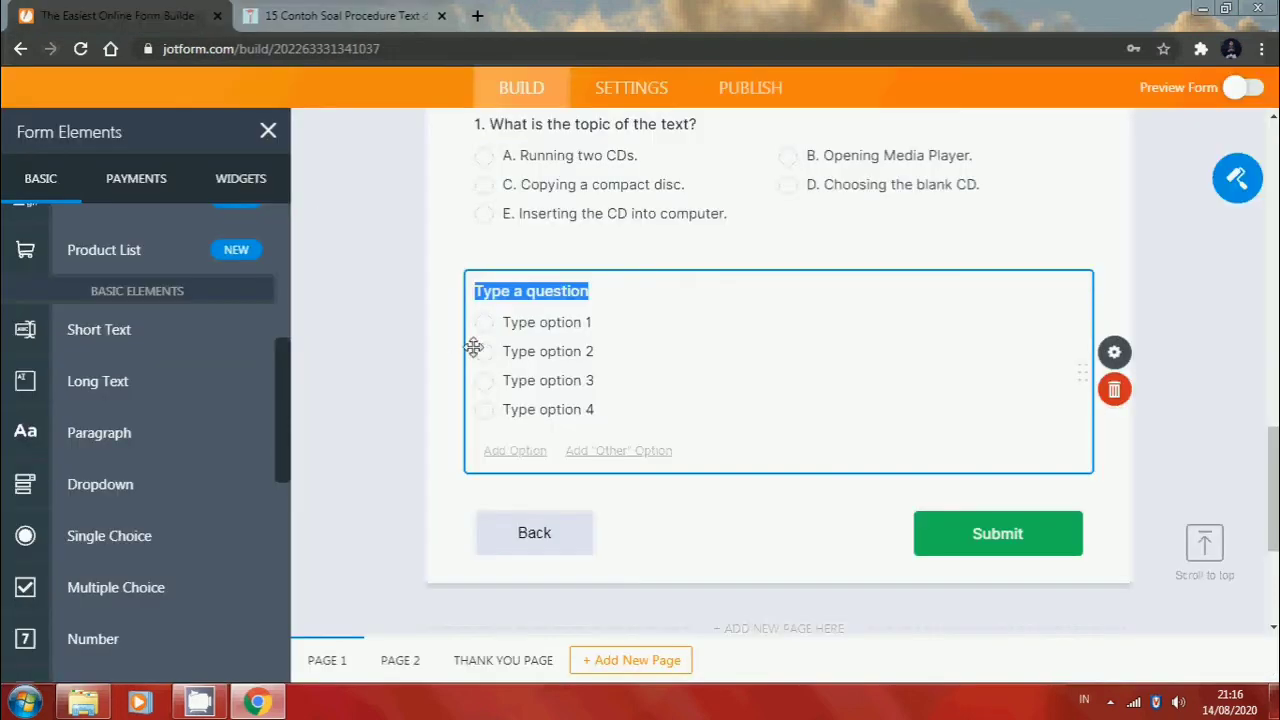
key("ctrl+v")
Replace question 2's default options with answers A to E copied from the itapuih.com page
left_click(345, 15)
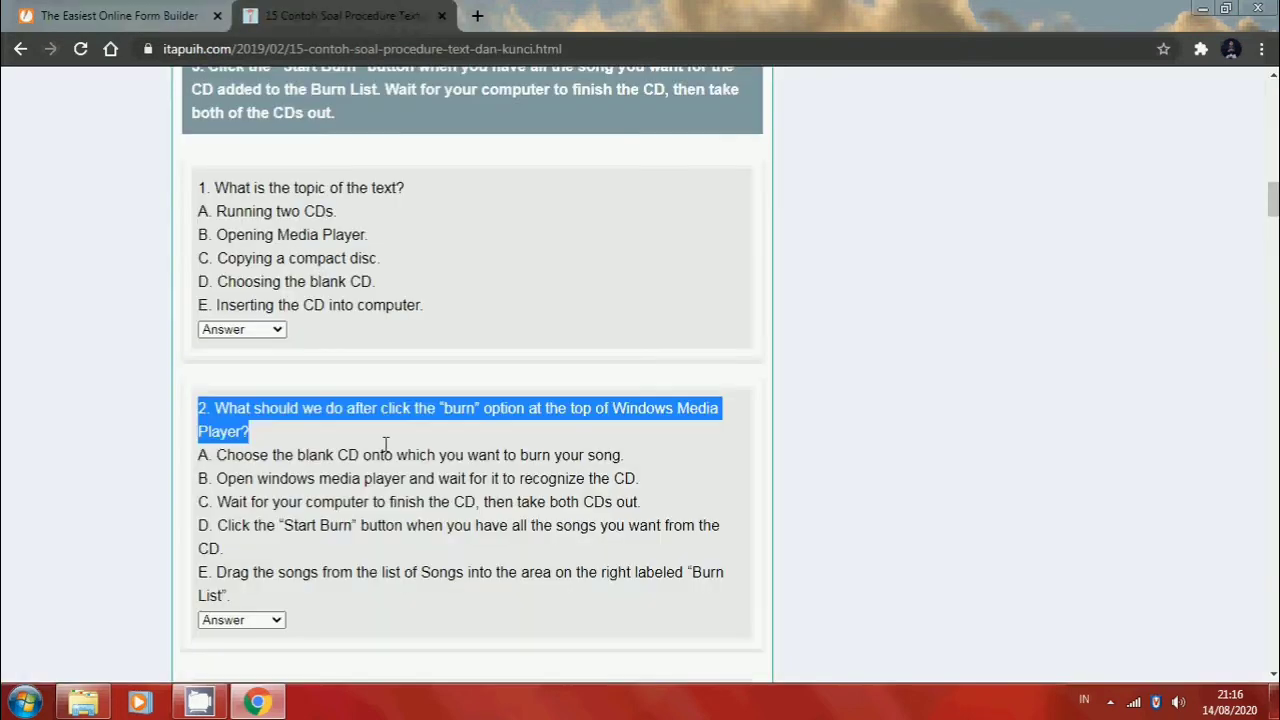
left_click_drag(232, 596, 198, 456)
key("ctrl+c")
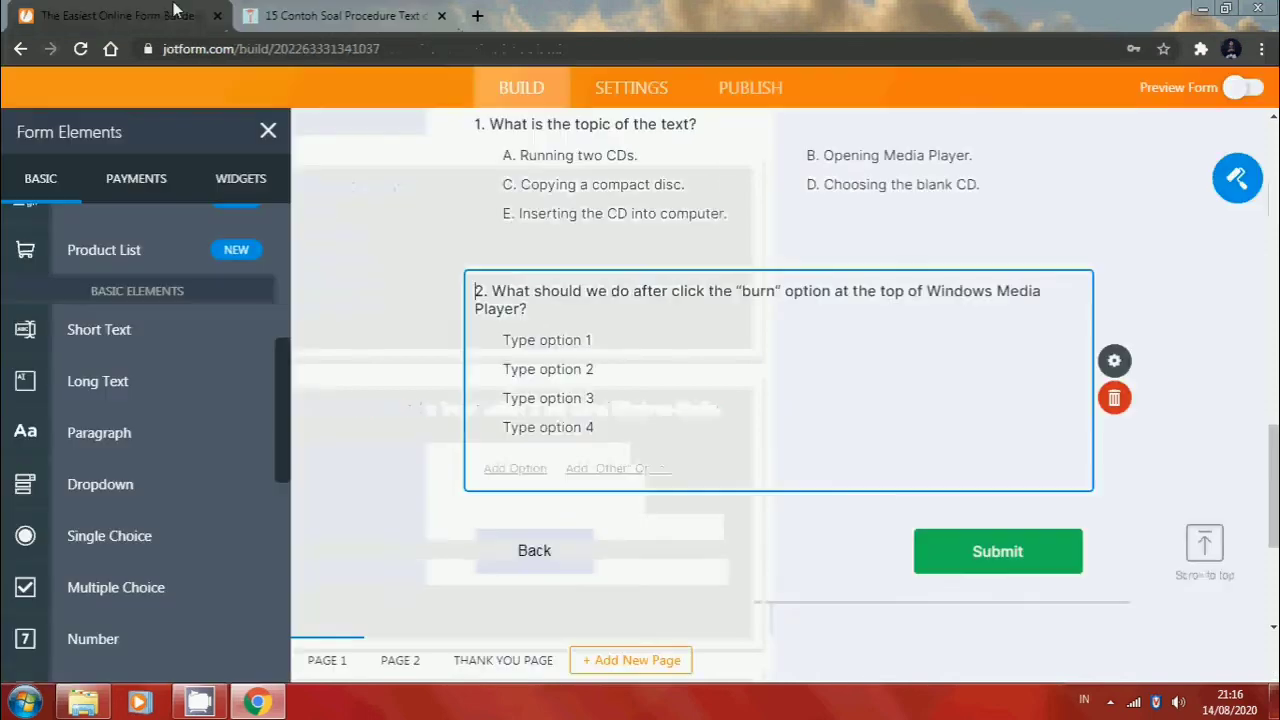
left_click(180, 15)
left_click(1114, 360)
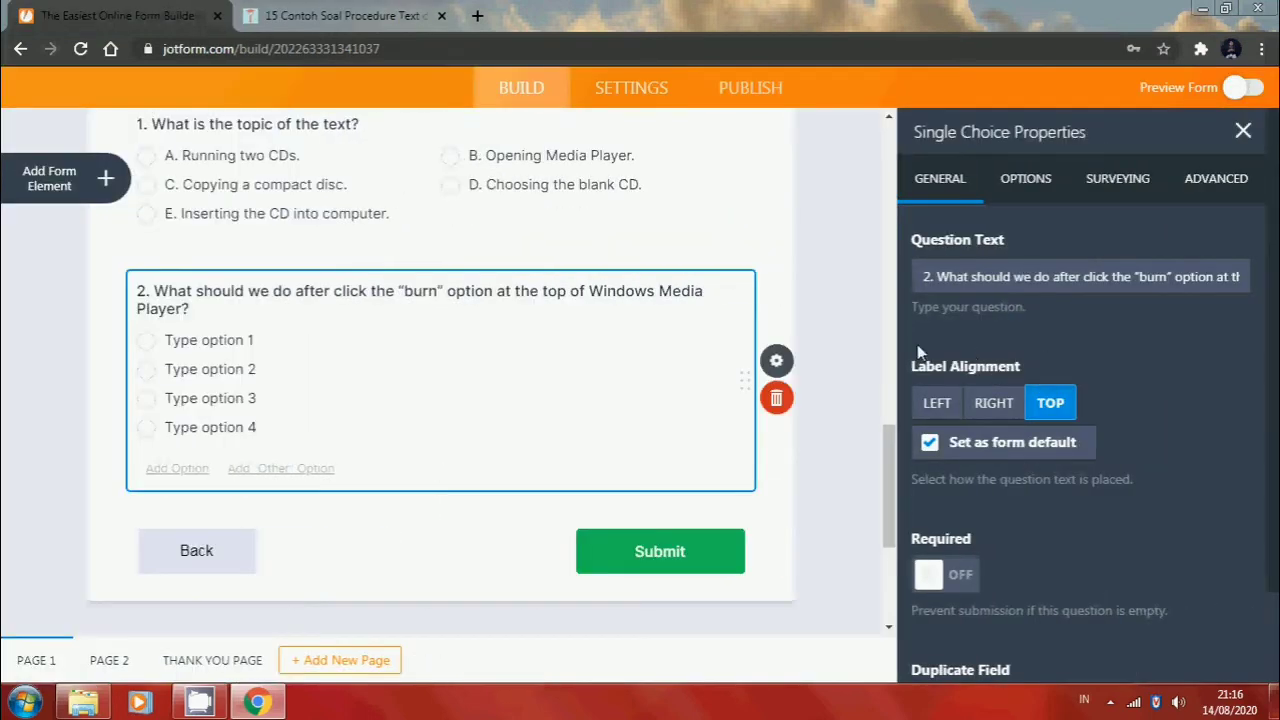
left_click(1033, 185)
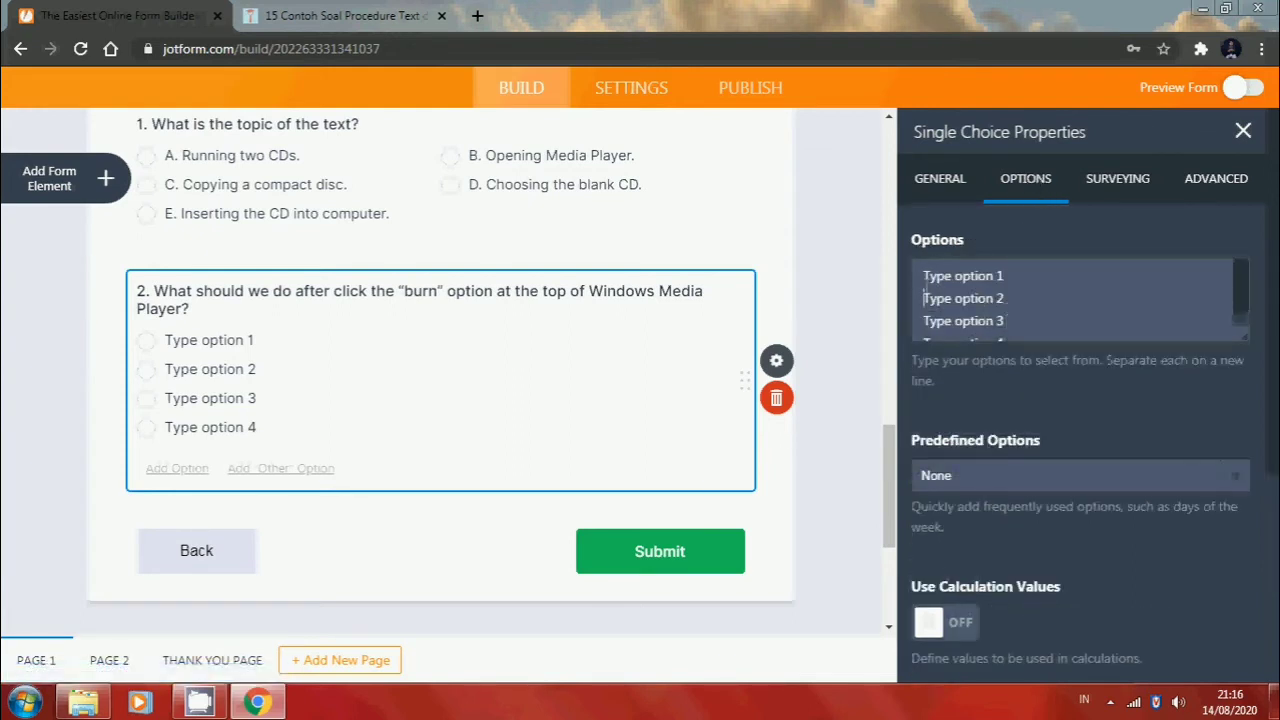
key("BackSpace")
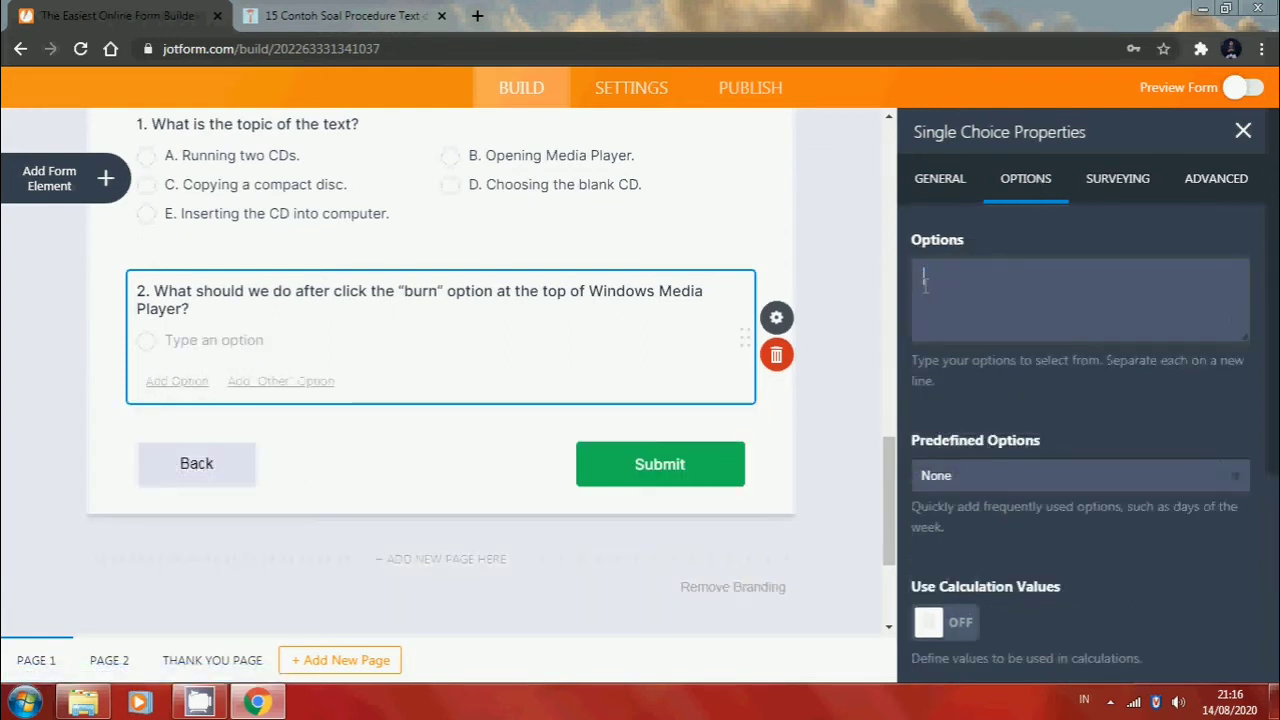
key("ctrl+v")
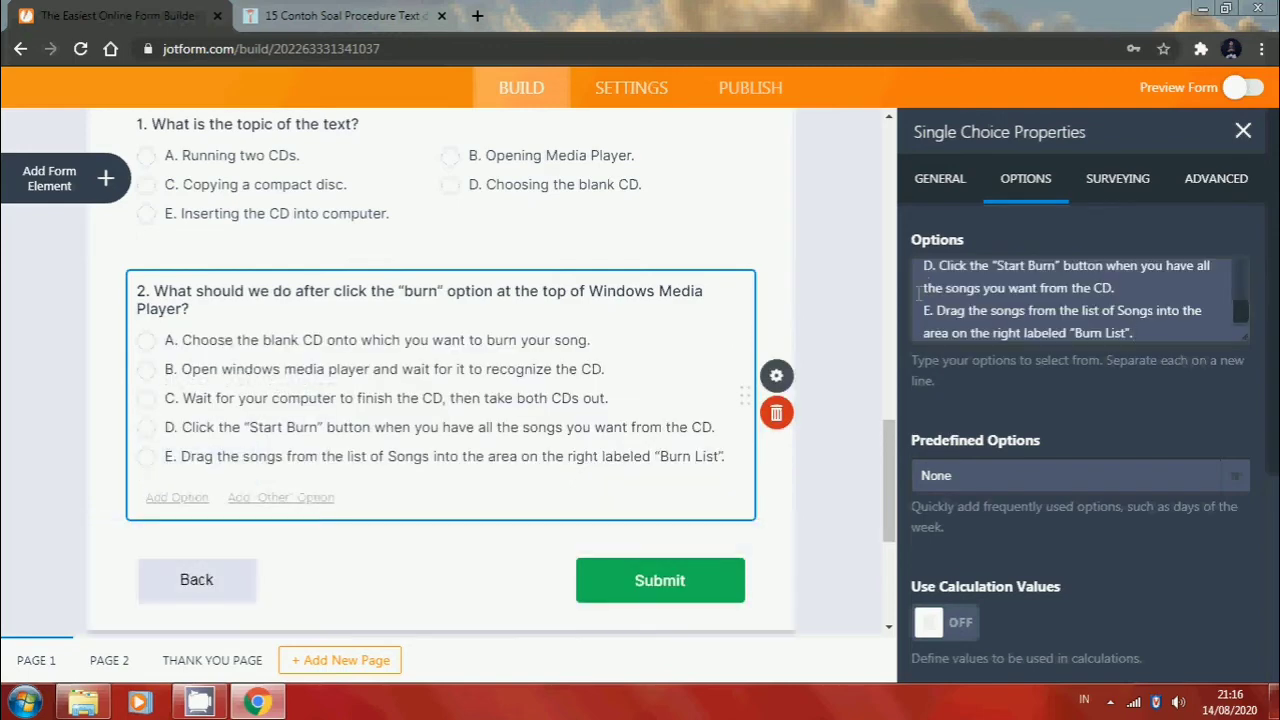
Enable calculation values for question 2 and check its correct answer on the itapuih.com page
scroll(961, 597, "down", 2)
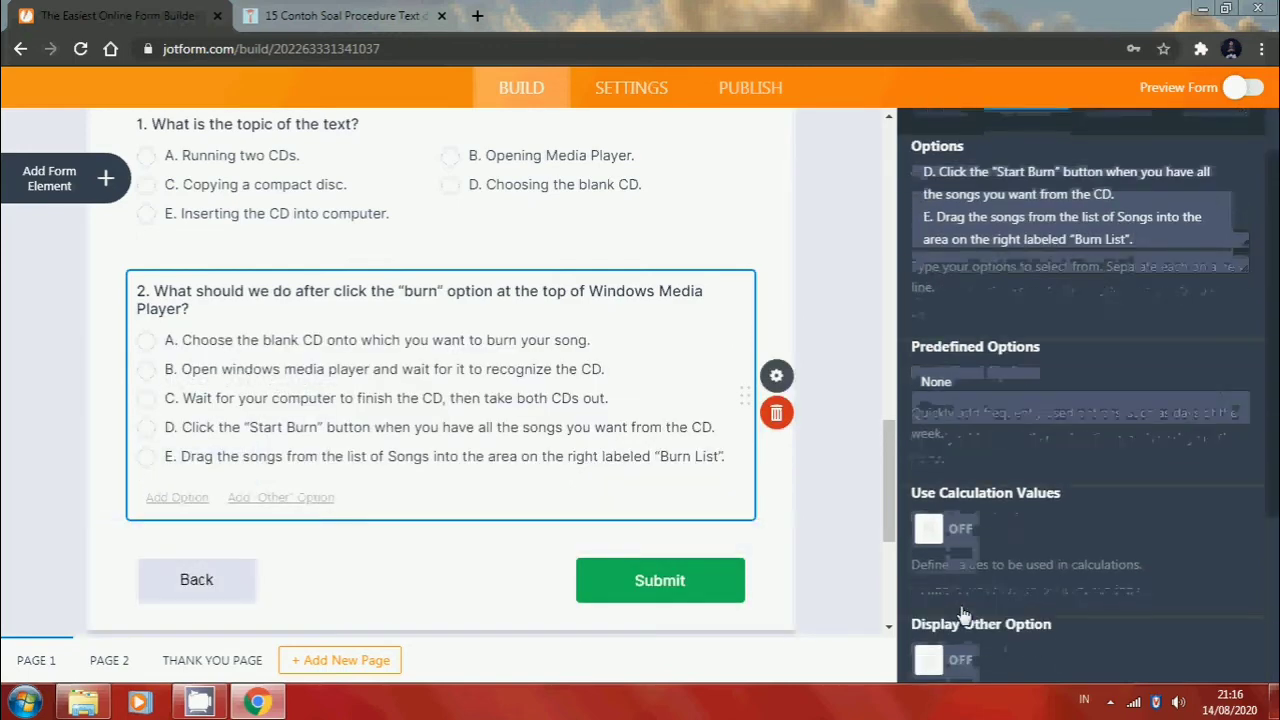
left_click(960, 529)
scroll(1020, 540, "down", 4)
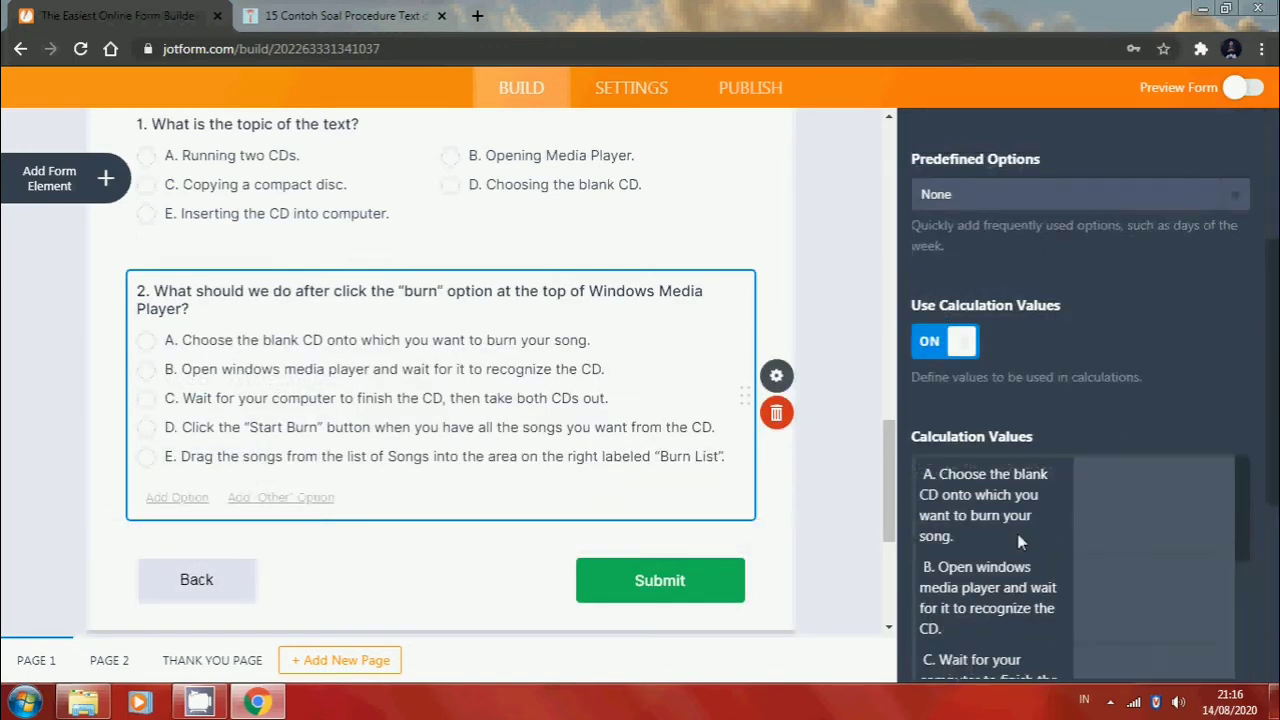
left_click(286, 8)
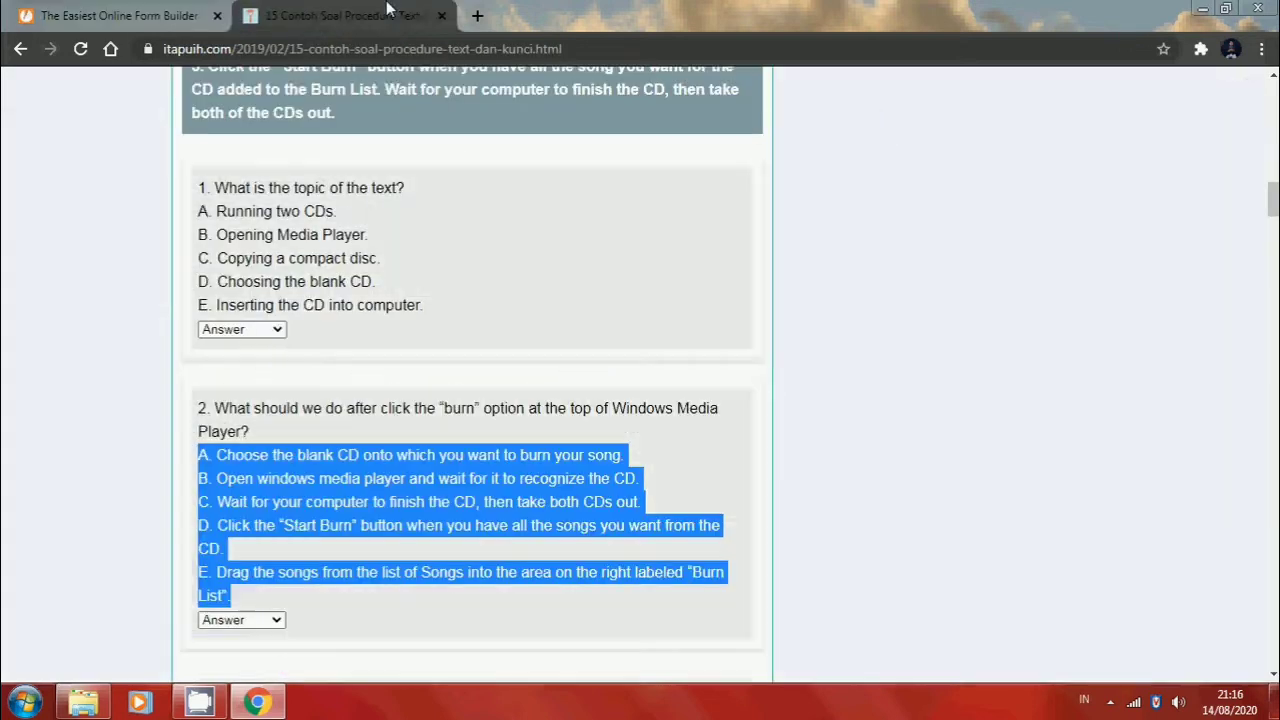
left_click(262, 620)
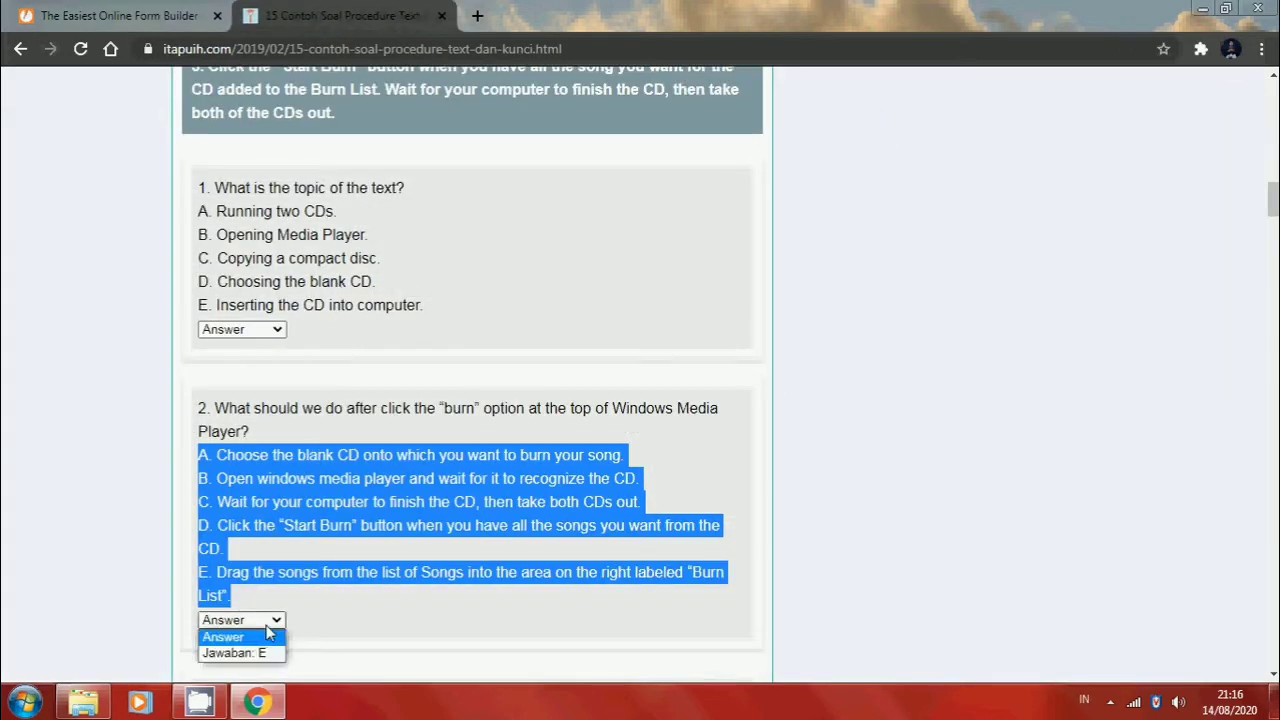
Set question 2's calculation values to 20 for option E and 0 for the wrong options
left_click(110, 15)
left_click(1108, 505)
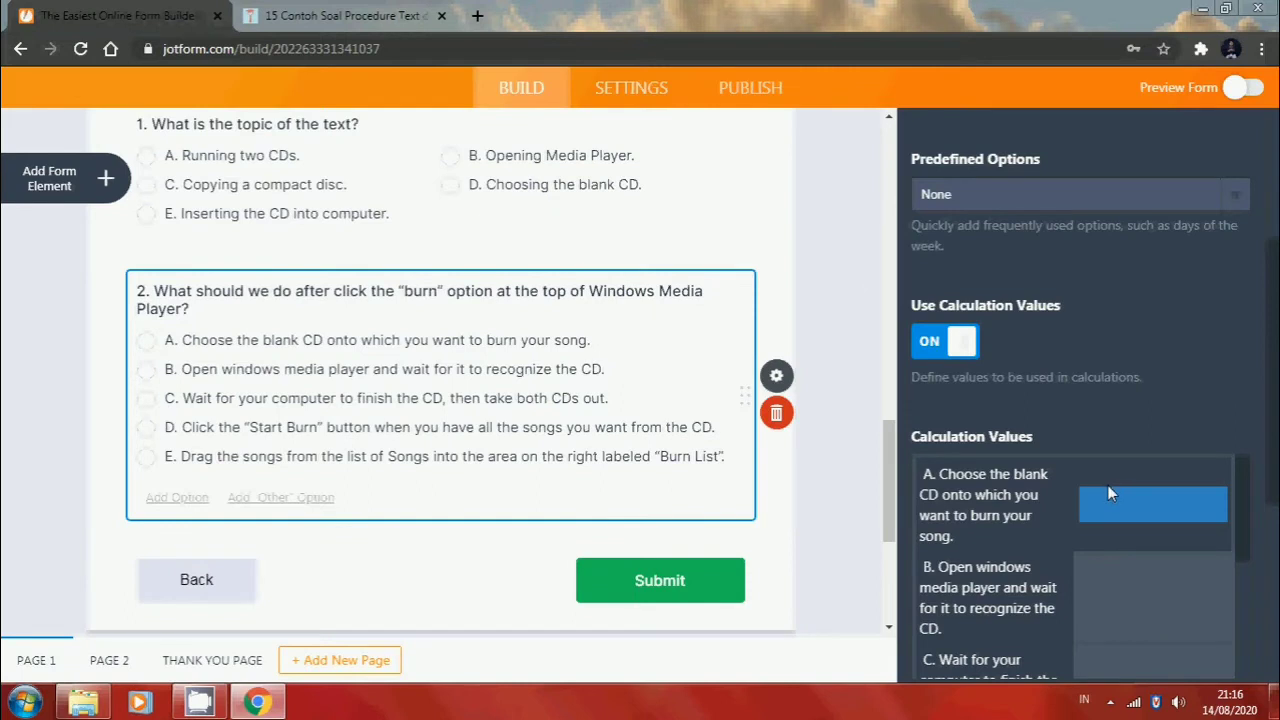
type("0")
left_click(1104, 595)
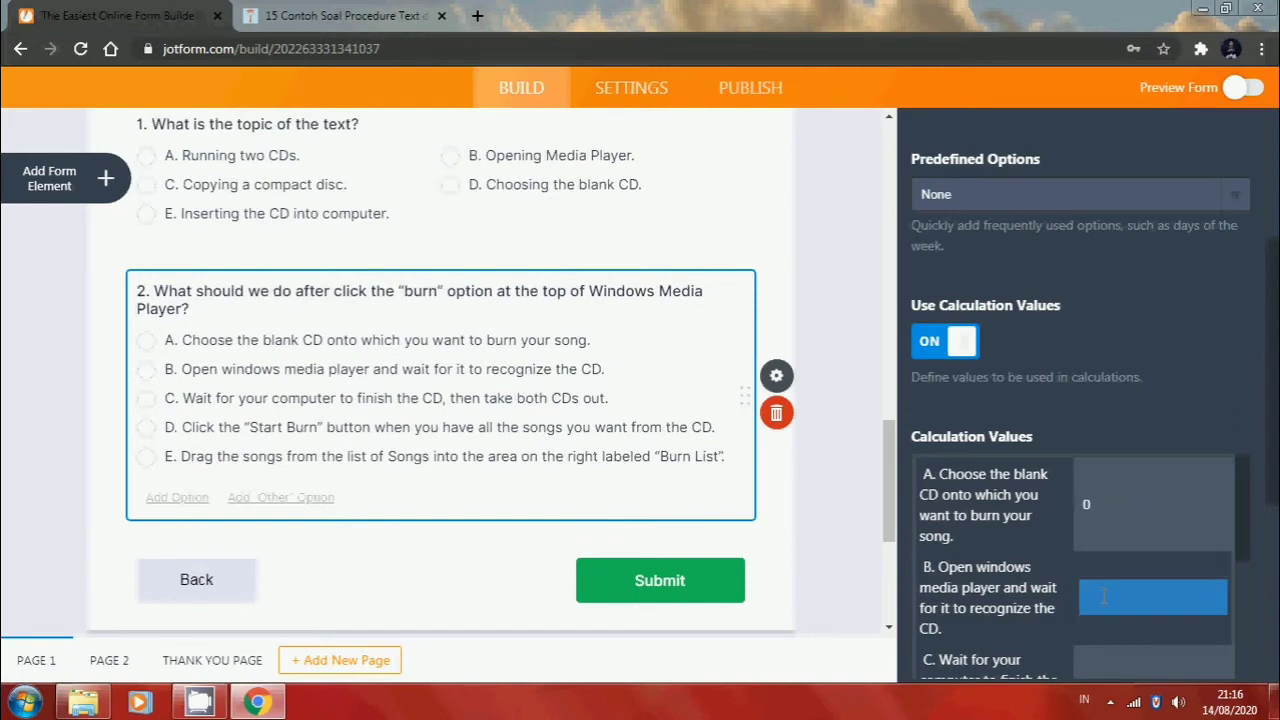
key("Tab")
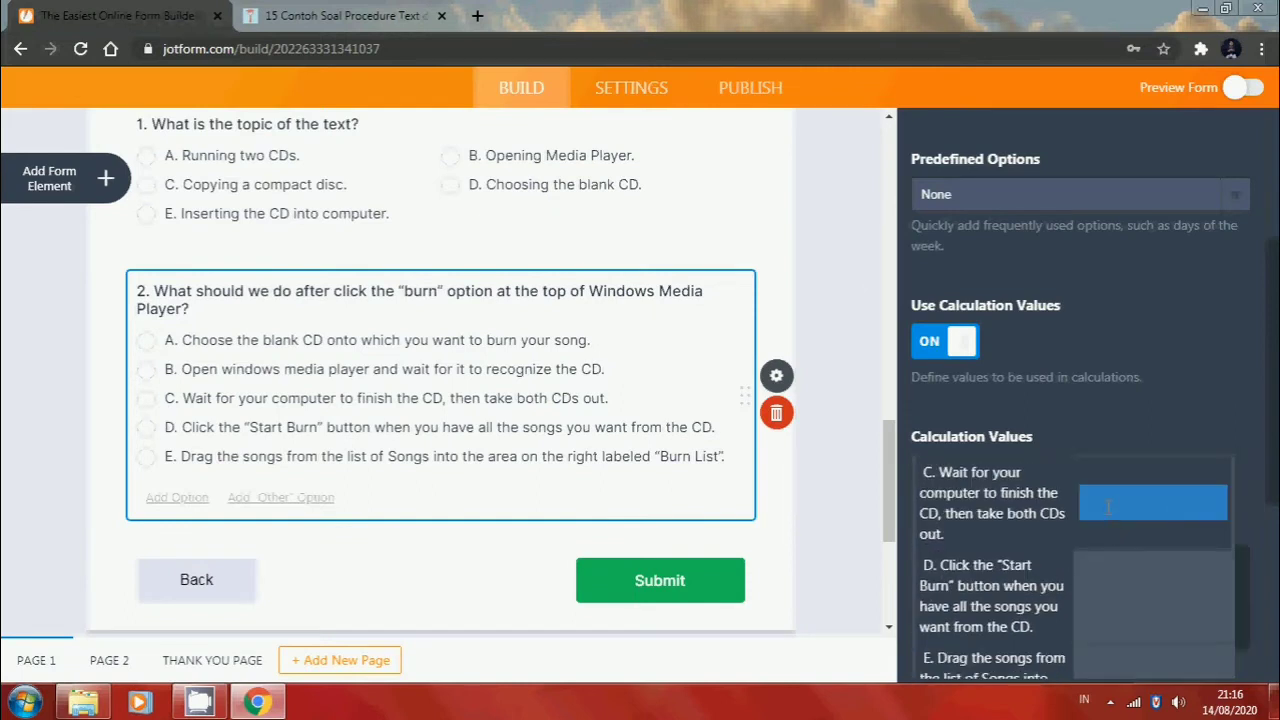
type("0")
left_click(1123, 591)
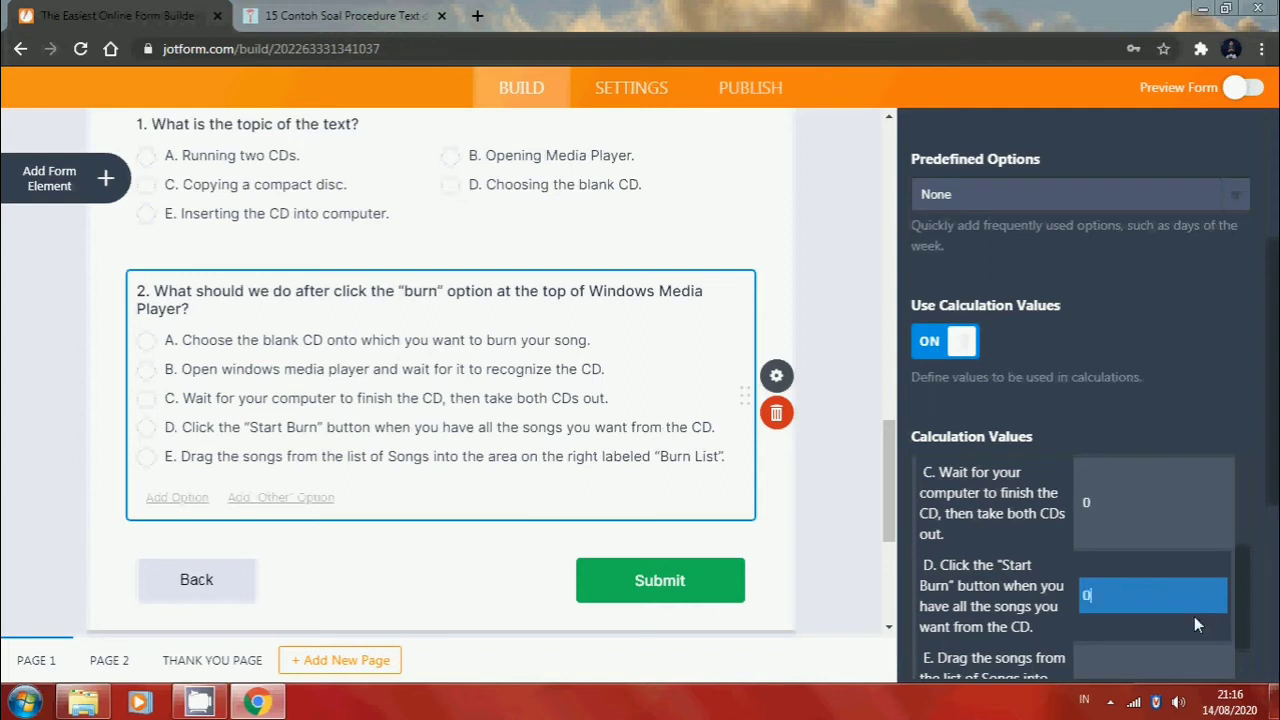
type("0")
left_click(1169, 643)
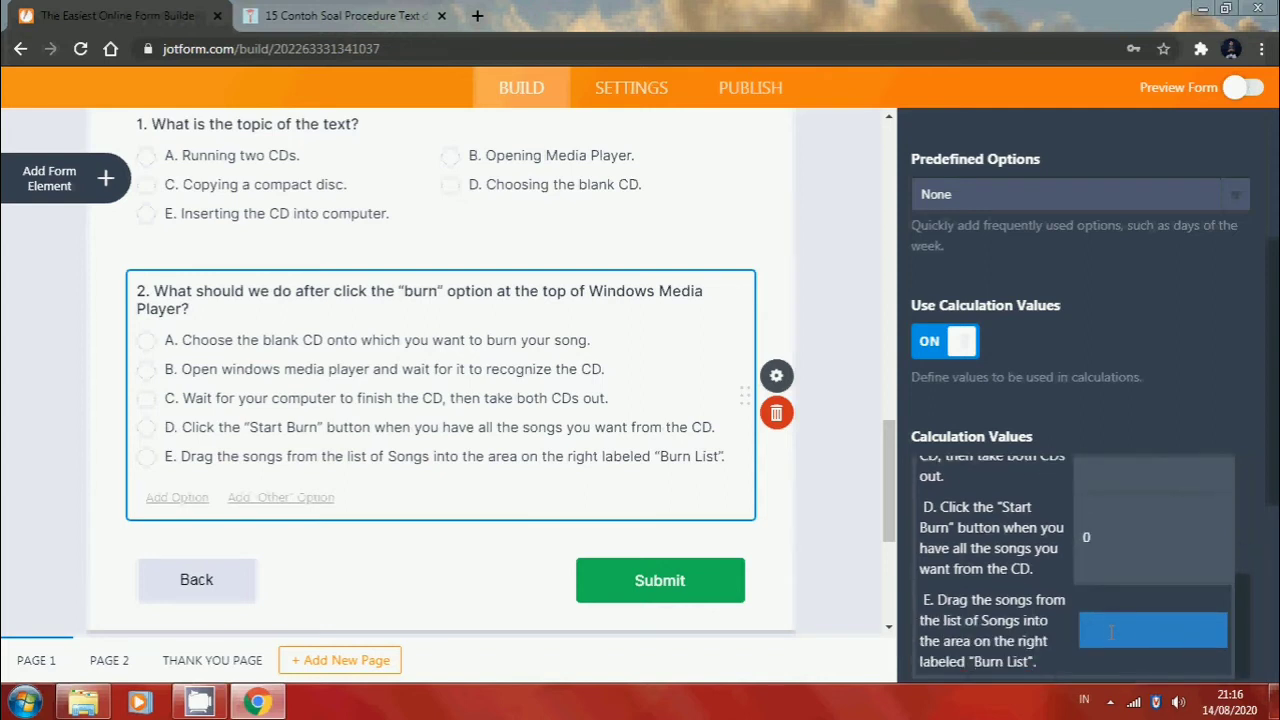
type("20")
Review question 2's calculation values, column, surveying and advanced settings, and close its properties
scroll(1146, 555, "up", 1)
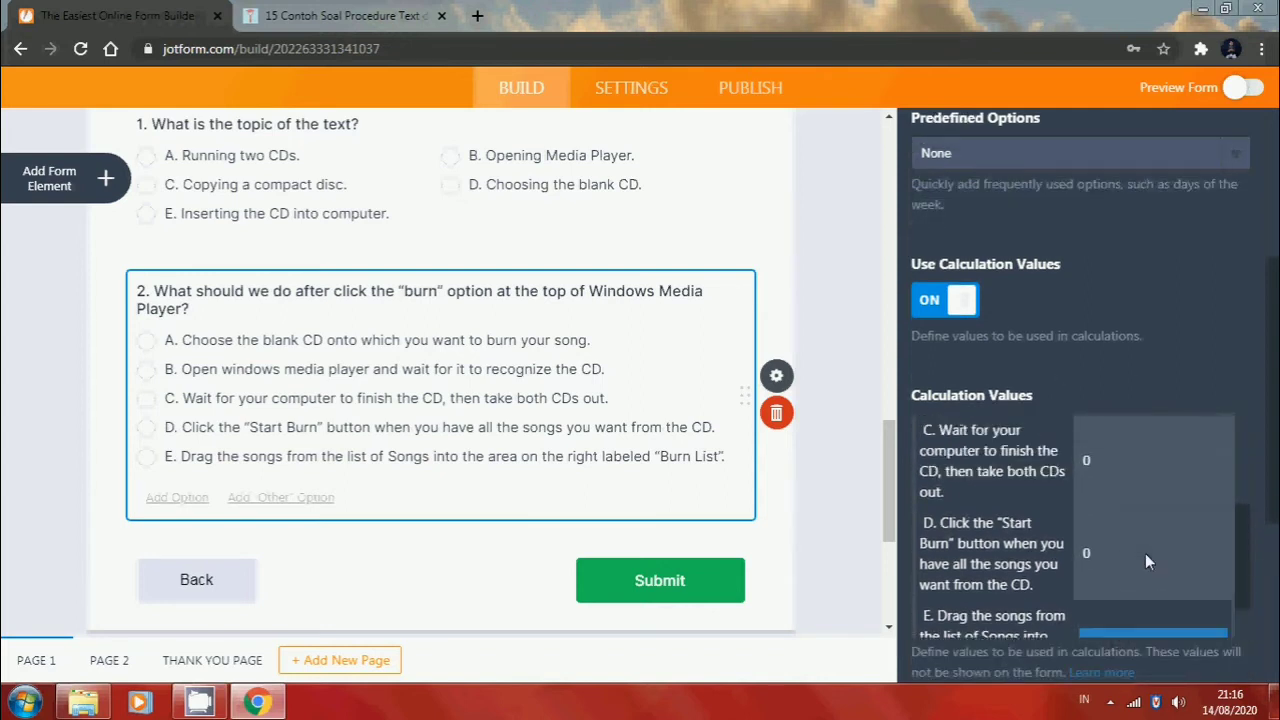
scroll(1145, 553, "up", 1)
scroll(1145, 553, "down", 2)
scroll(1123, 319, "down", 3)
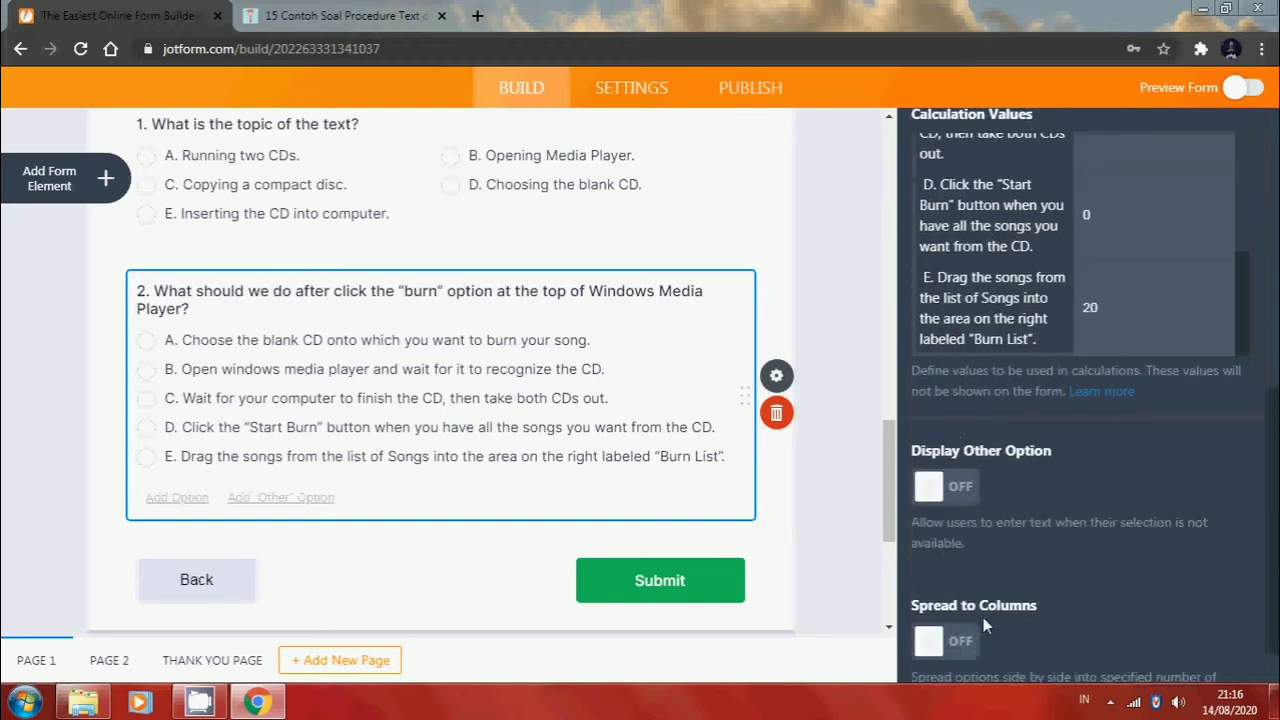
scroll(983, 612, "down", 1)
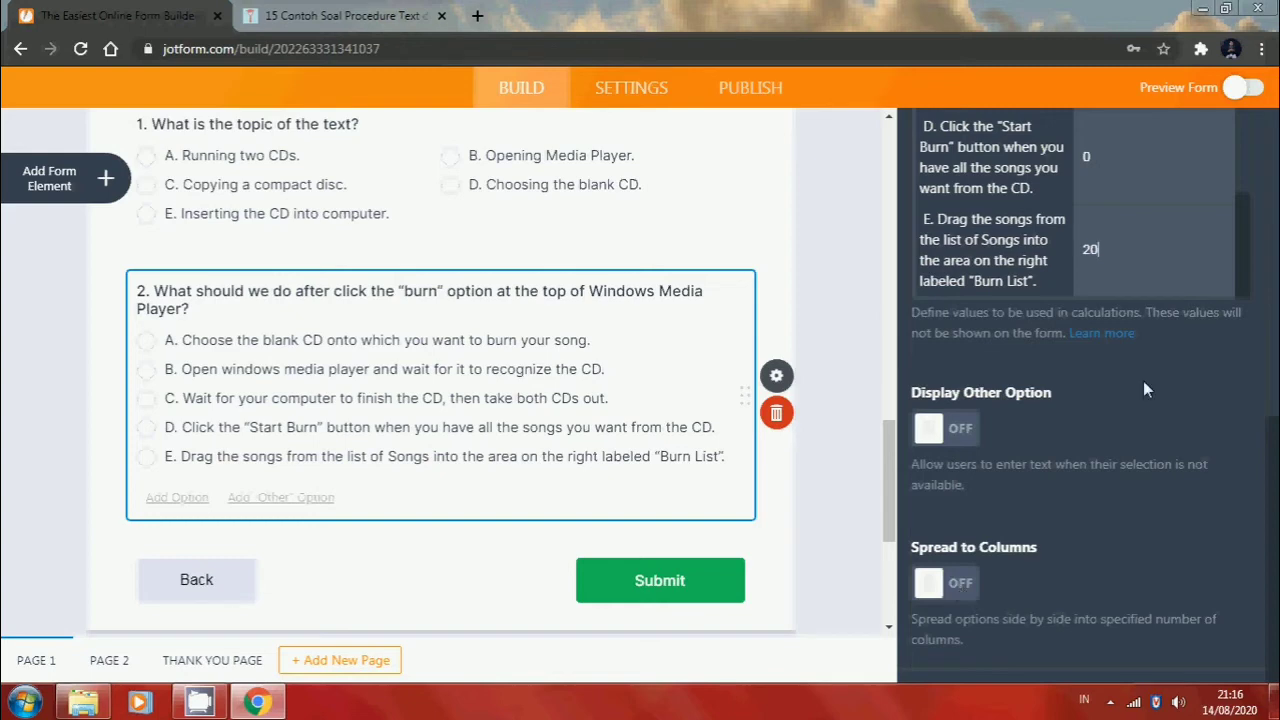
scroll(1143, 381, "up", 5)
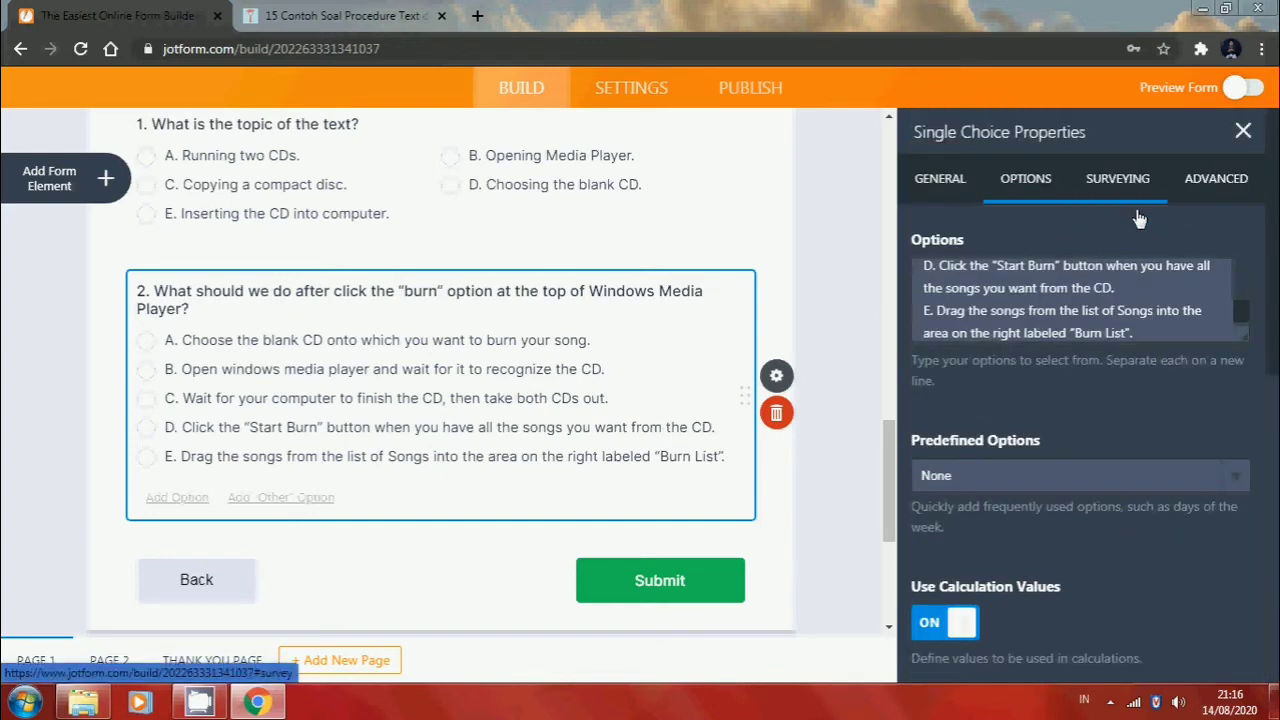
left_click(1118, 180)
left_click(1216, 180)
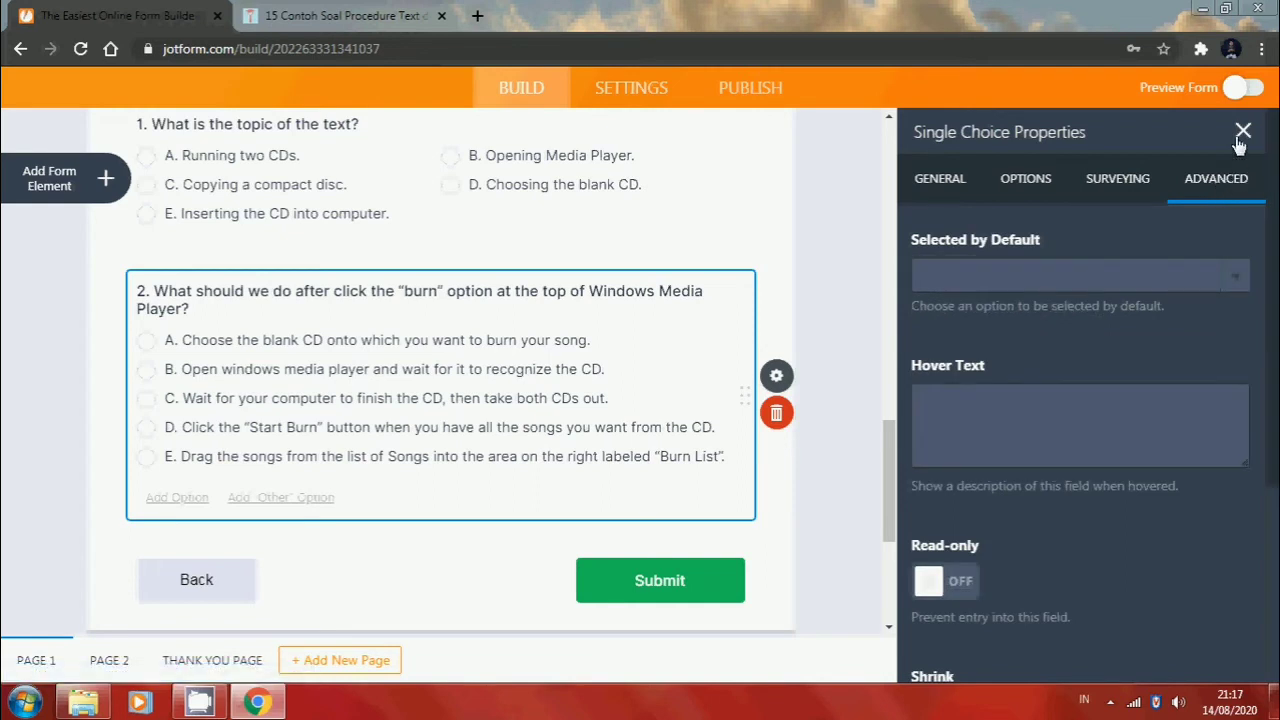
left_click(1240, 140)
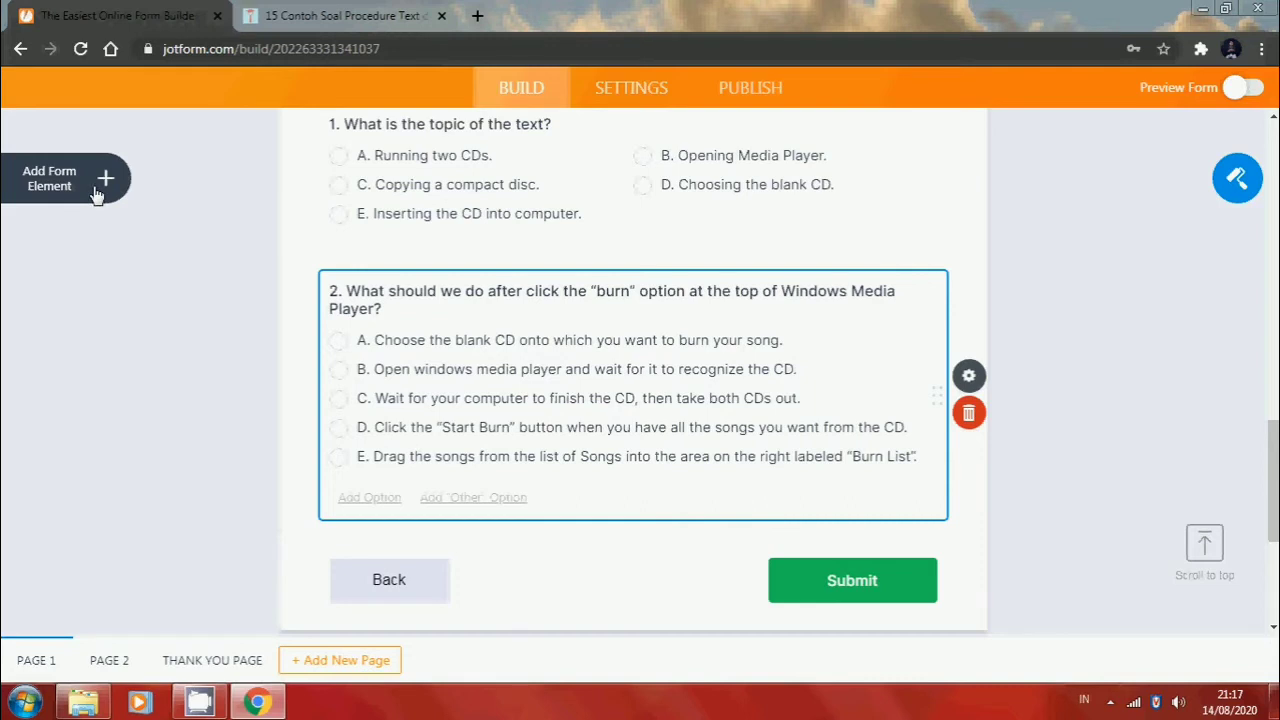
Add a Single Choice question below question 2 with question 3's text about the underlined word "possible", copied from the itapuih.com page
left_click(97, 195)
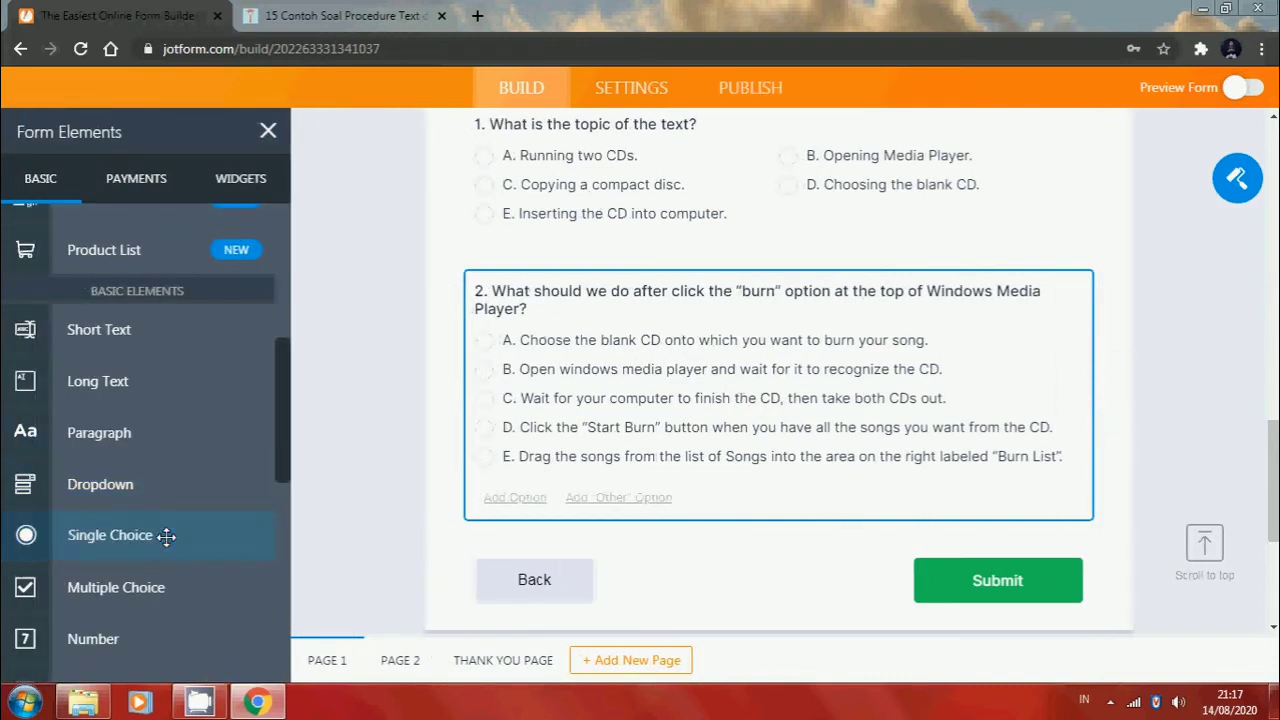
left_click(166, 535)
key("ctrl+Tab")
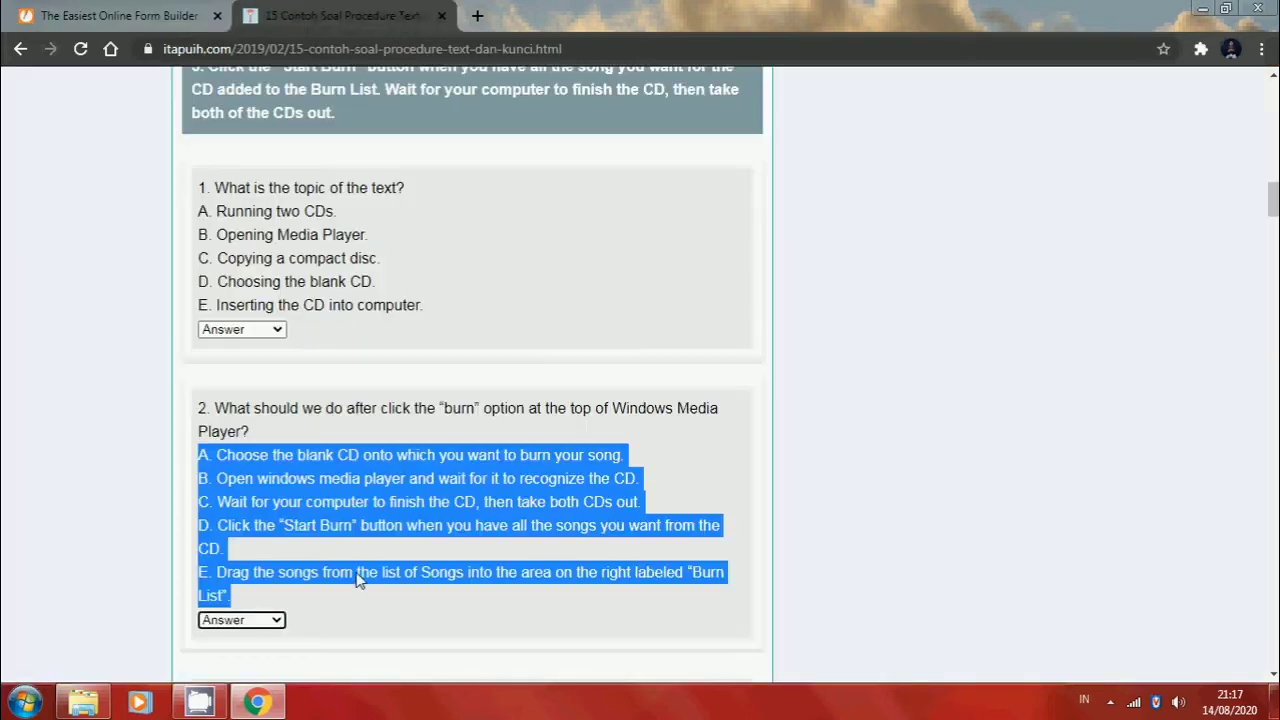
scroll(355, 600, "down", 3)
left_click_drag(509, 441, 178, 408)
key("ctrl+c")
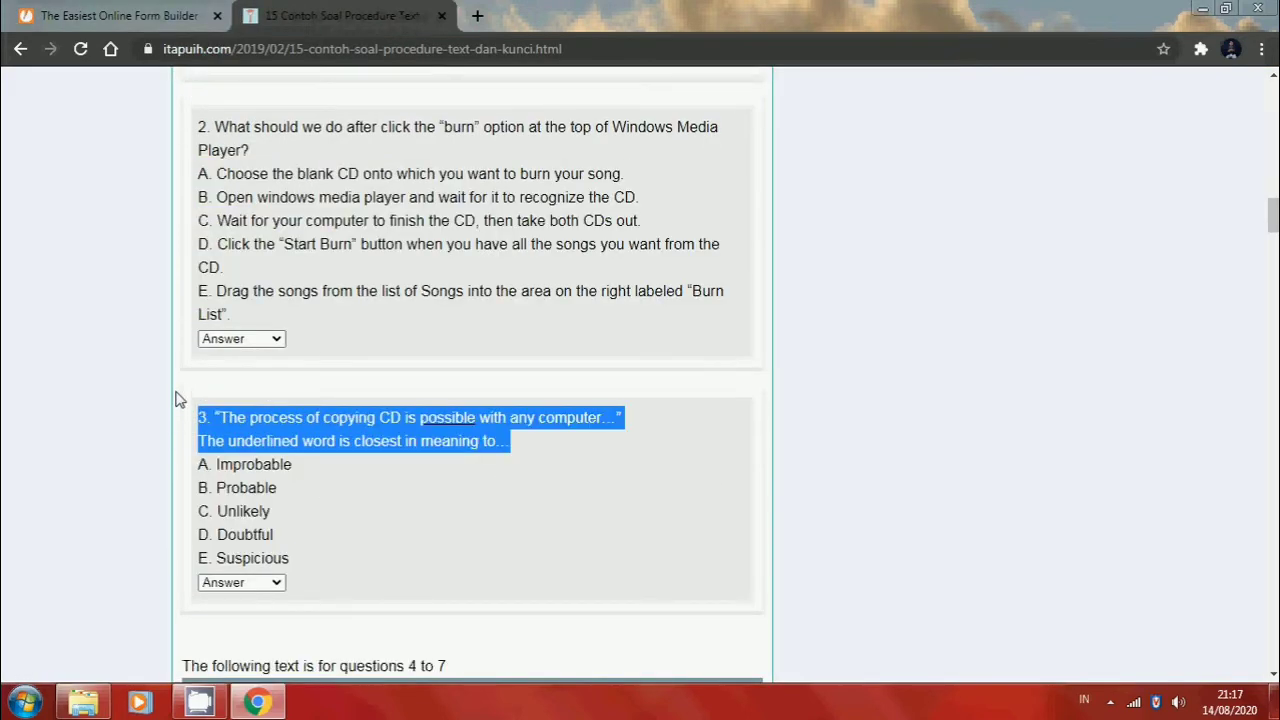
left_click(189, 18)
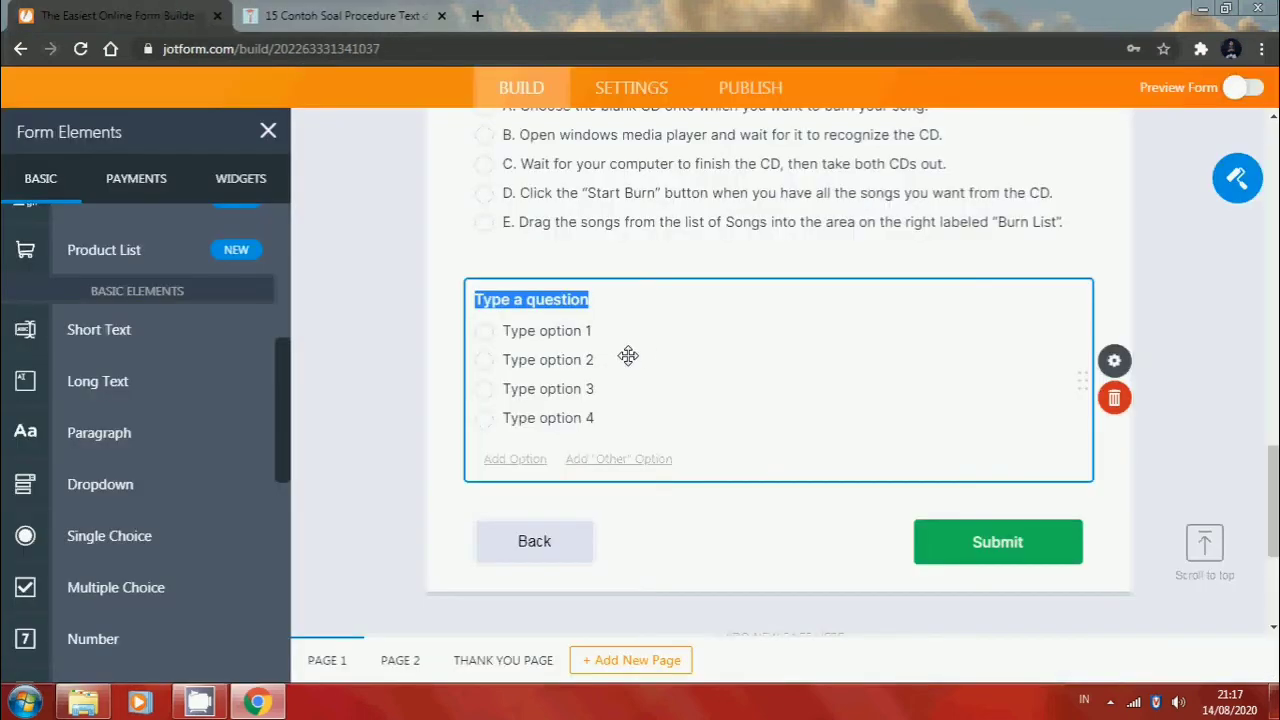
key("ctrl+v")
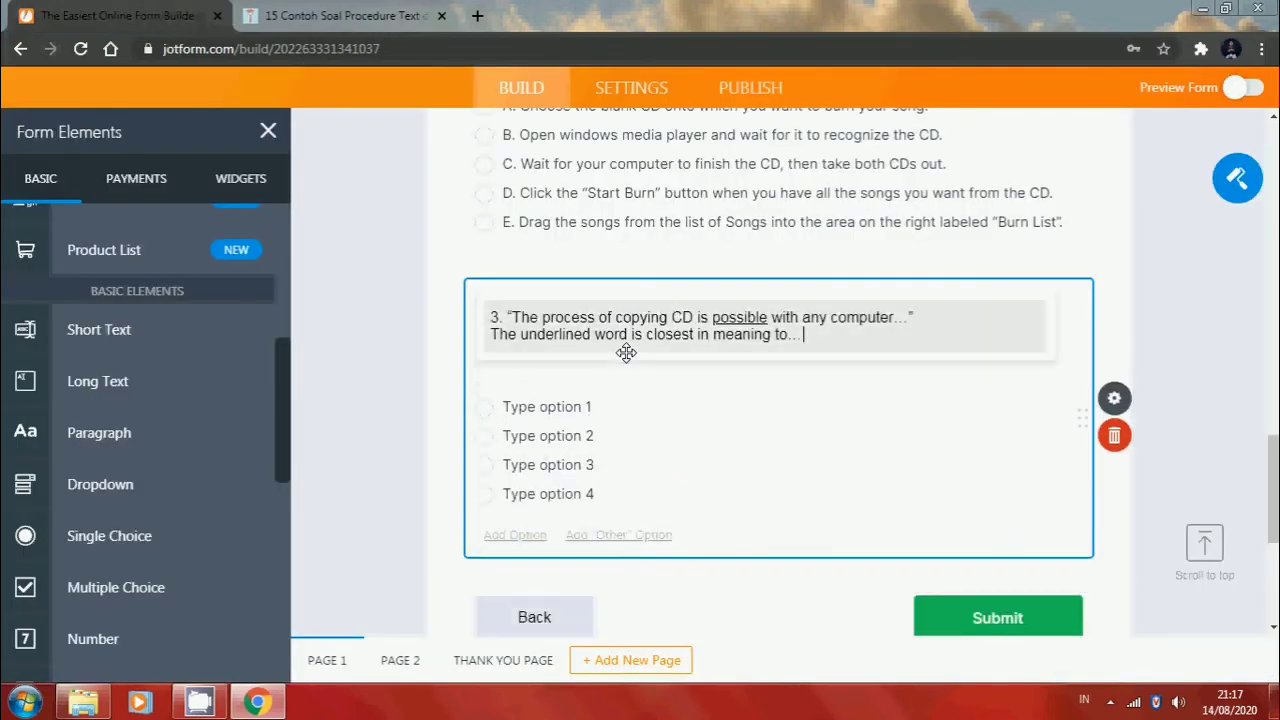
Replace question 3's default options with answers A. Improbable to E. Suspicious copied from the itapuih.com page
left_click(333, 12)
left_click(305, 569)
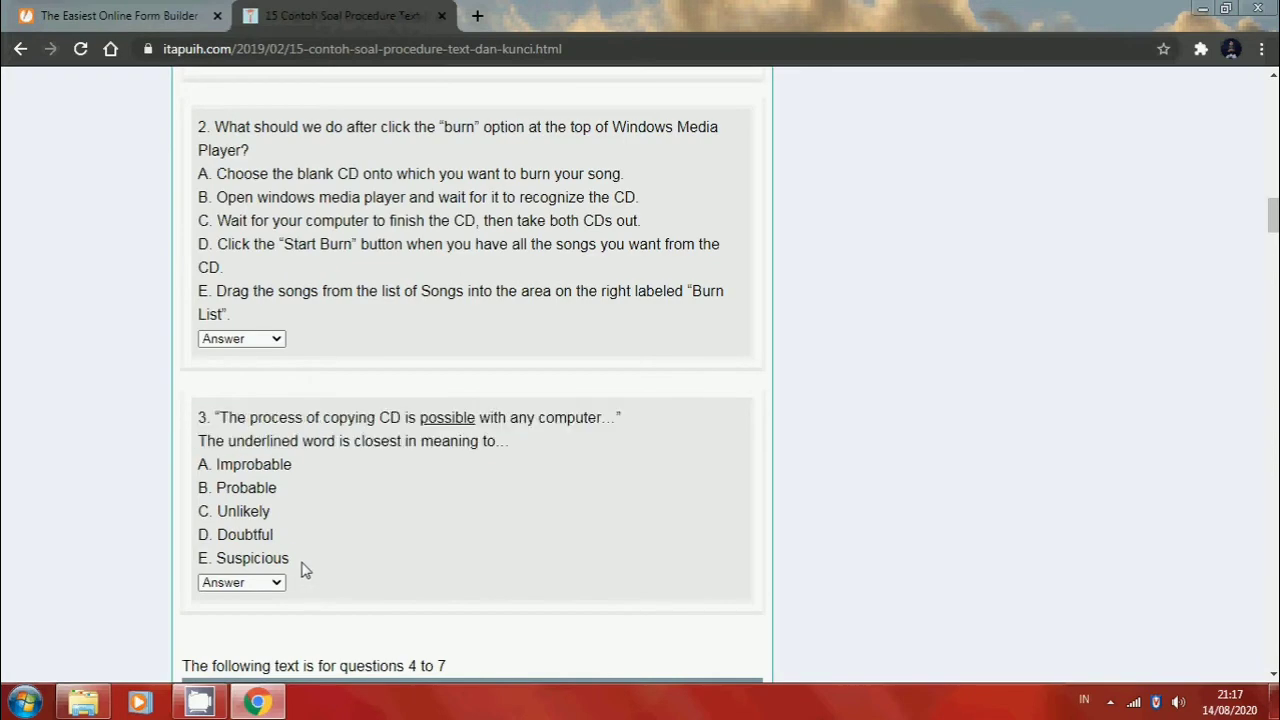
left_click_drag(305, 569, 184, 480)
key("ctrl+c")
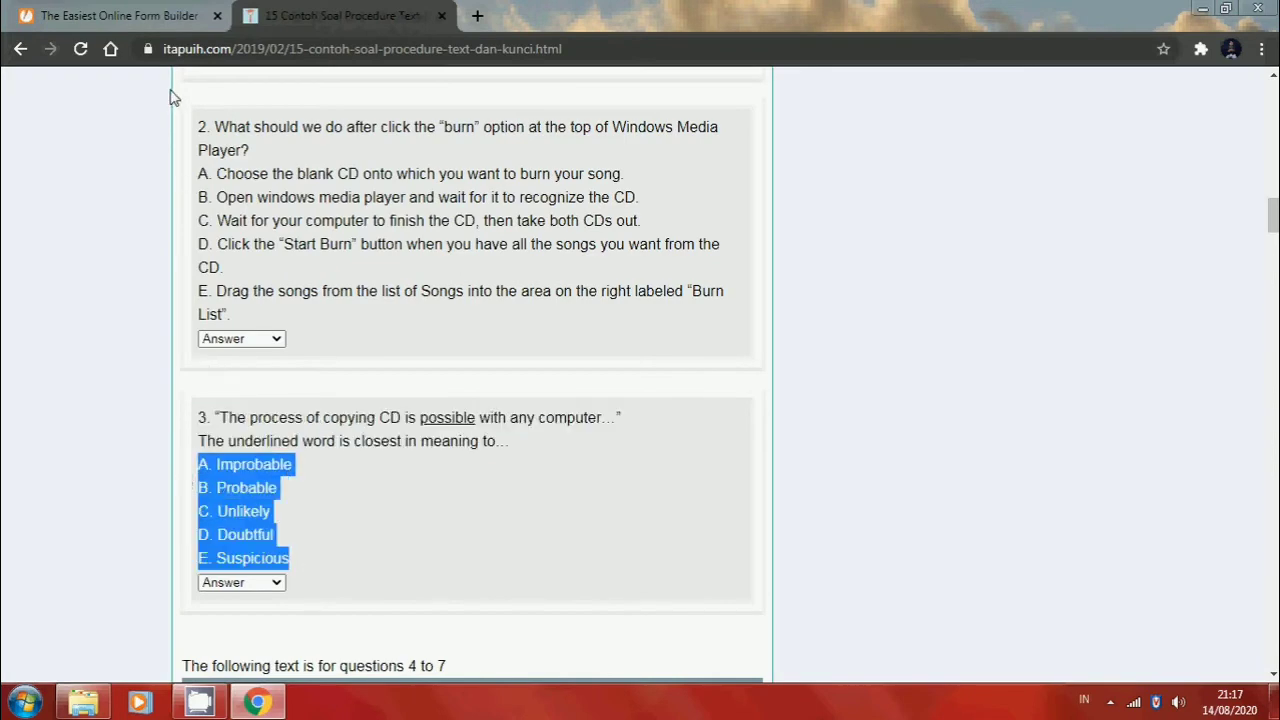
left_click(160, 12)
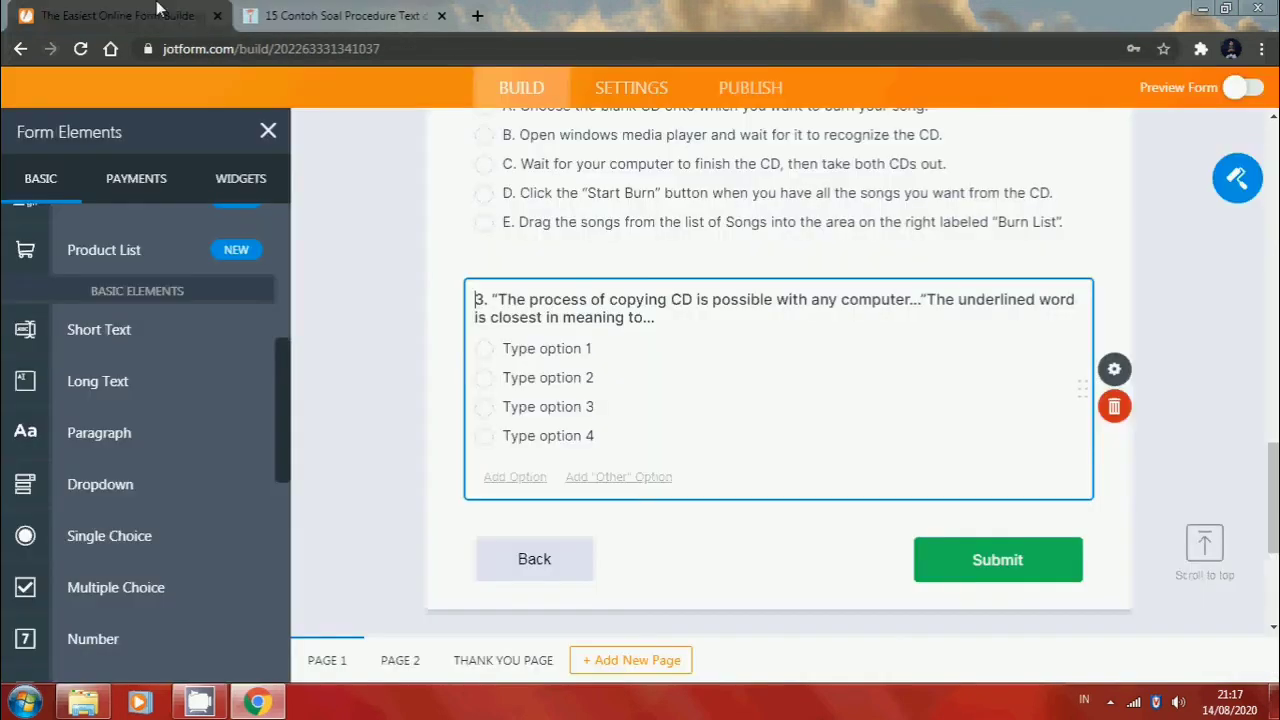
left_click(1114, 369)
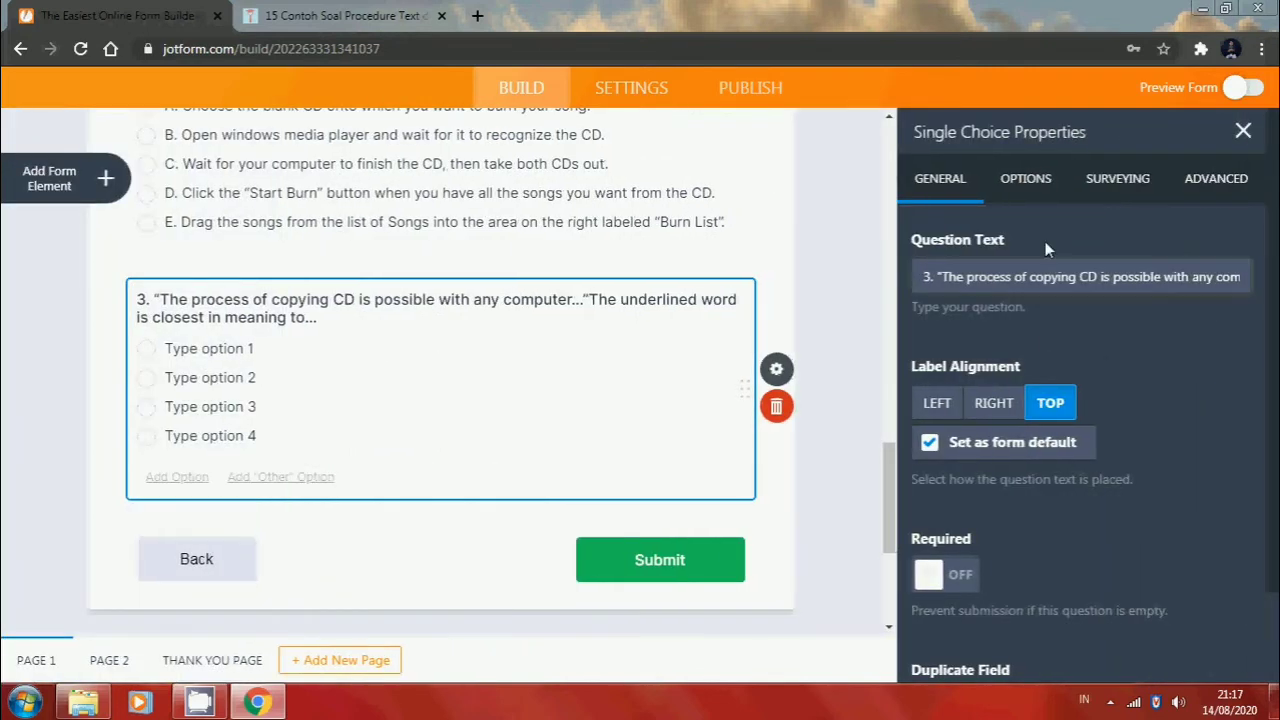
left_click(1022, 180)
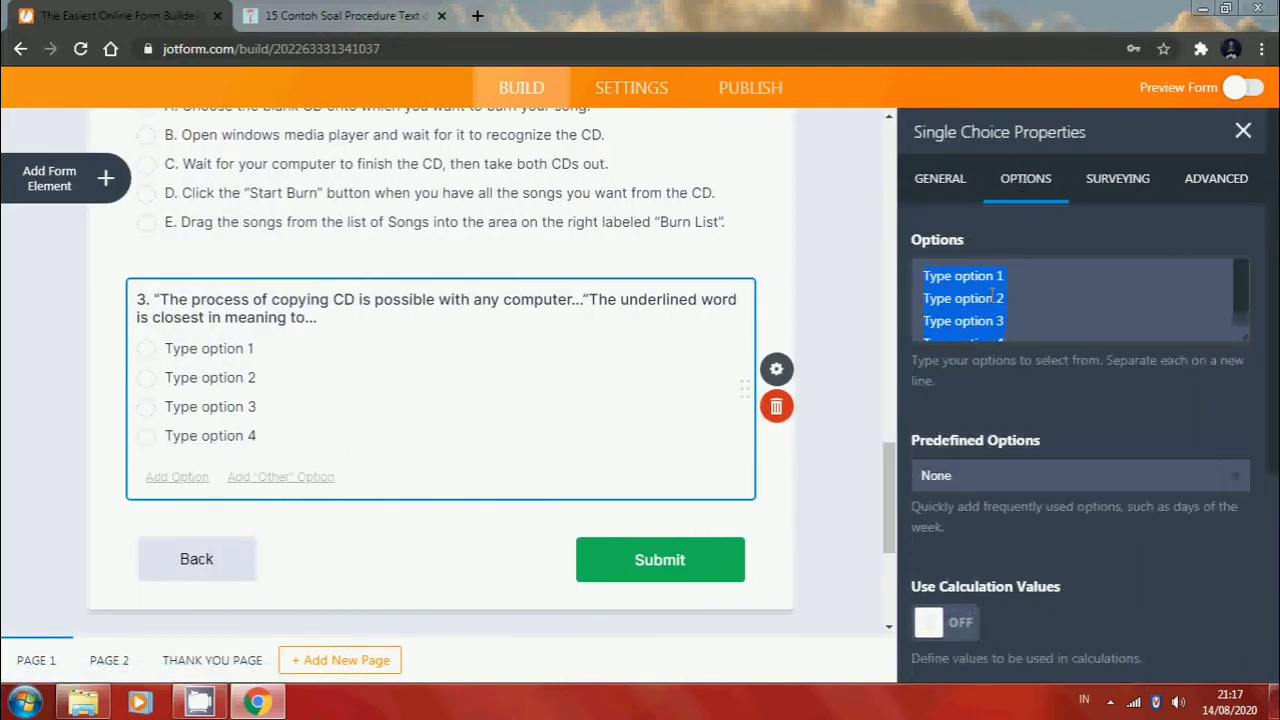
key("BackSpace")
key("ctrl+v")
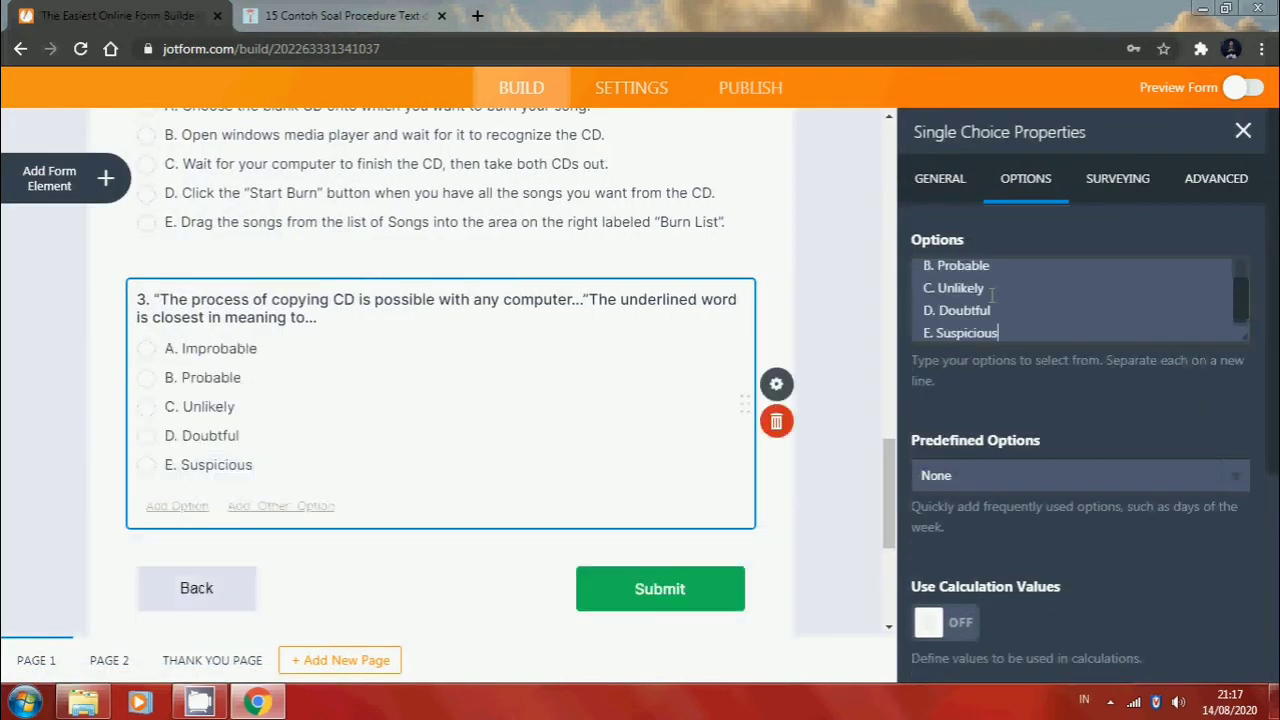
Enable calculation values for question 3 and check its correct answer on the itapuih.com page
scroll(990, 356, "down", 2)
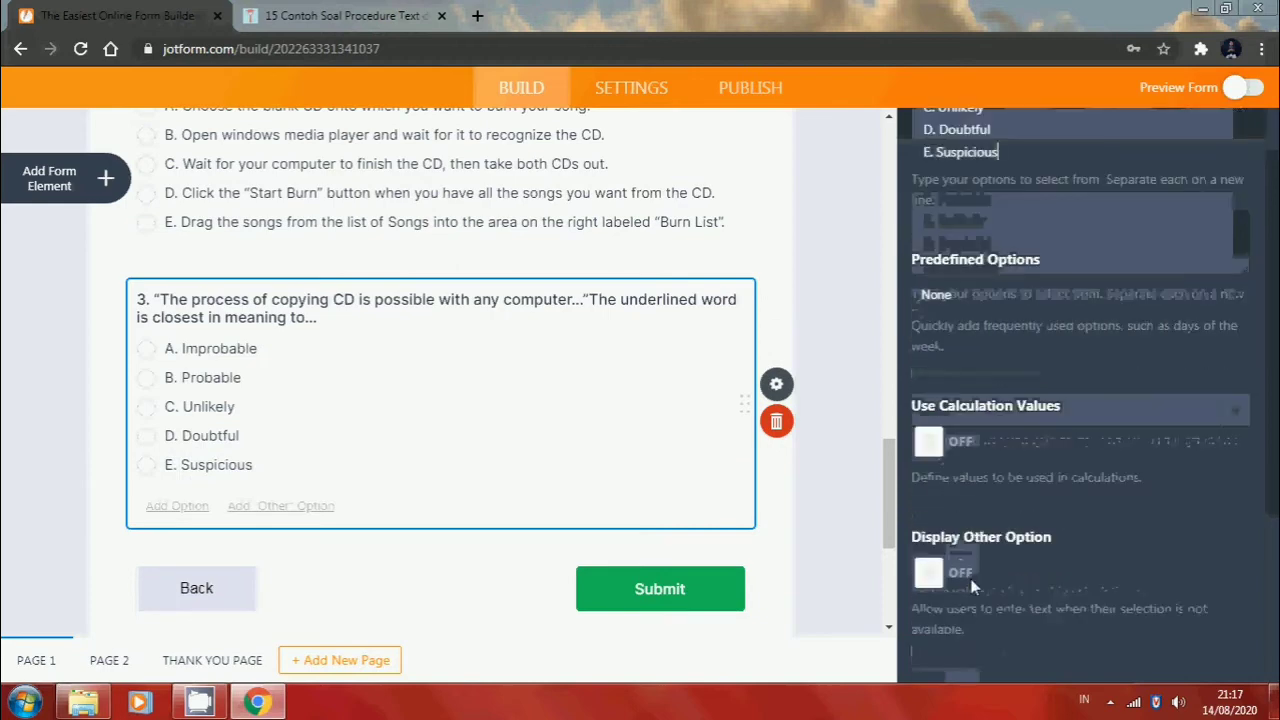
left_click(960, 438)
scroll(990, 474, "down", 2)
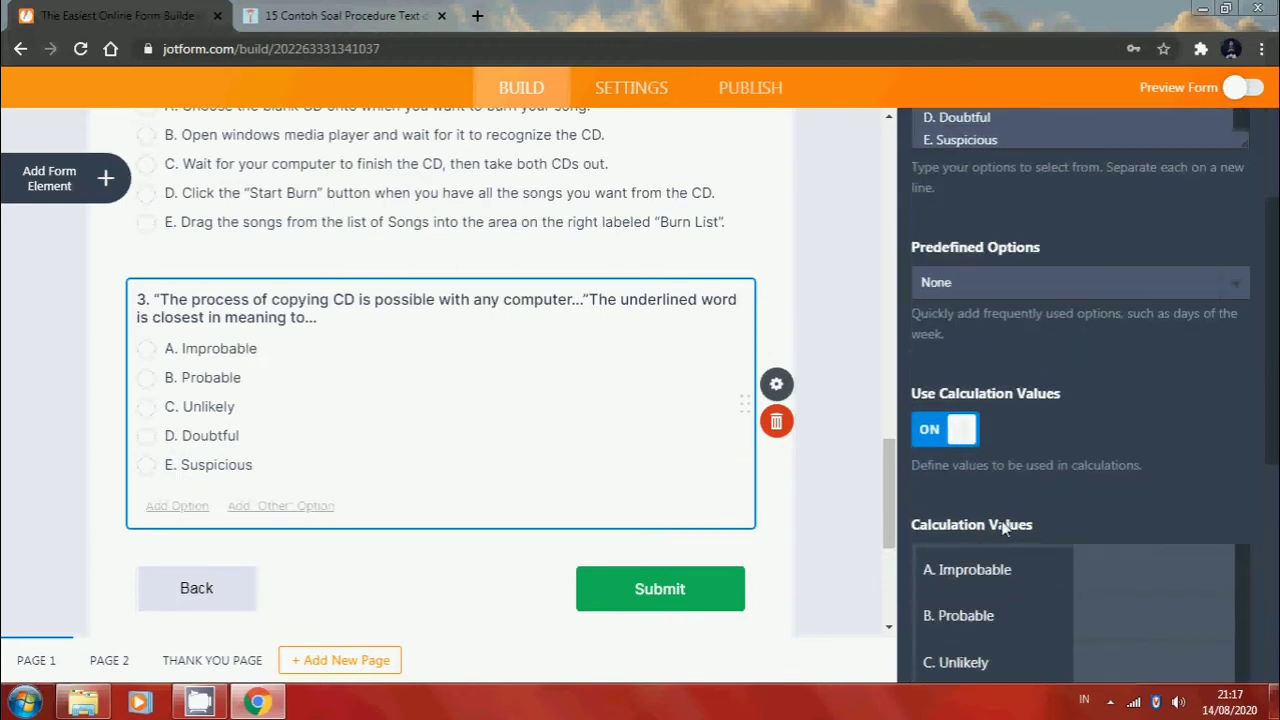
left_click(333, 10)
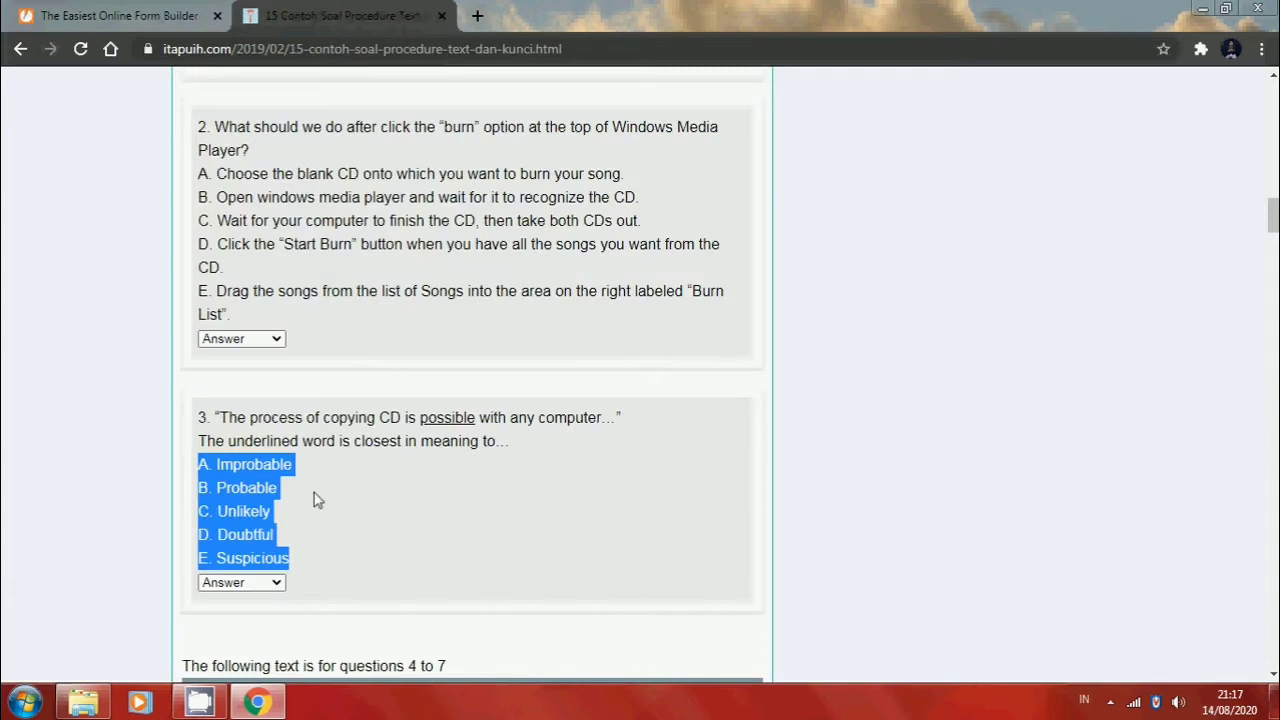
left_click(258, 583)
left_click(86, 12)
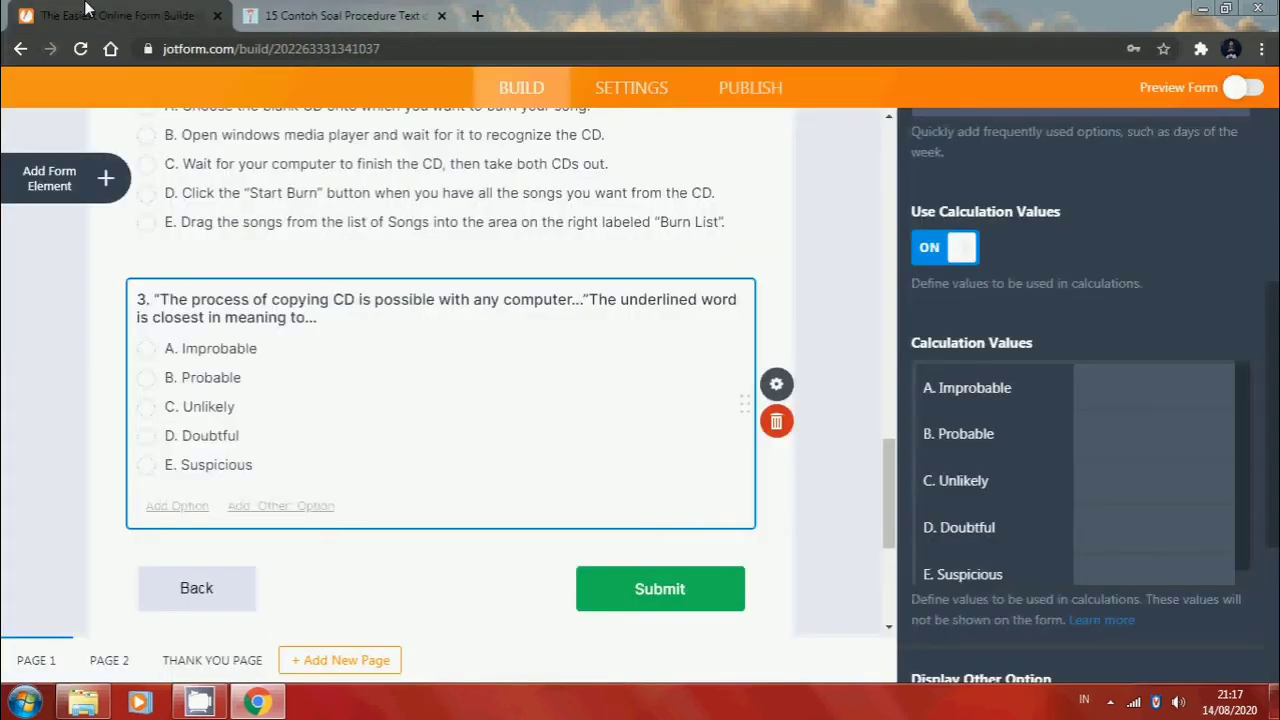
Set question 3's calculation values to 20 for B. Probable and 0 for the other four options
left_click(1129, 400)
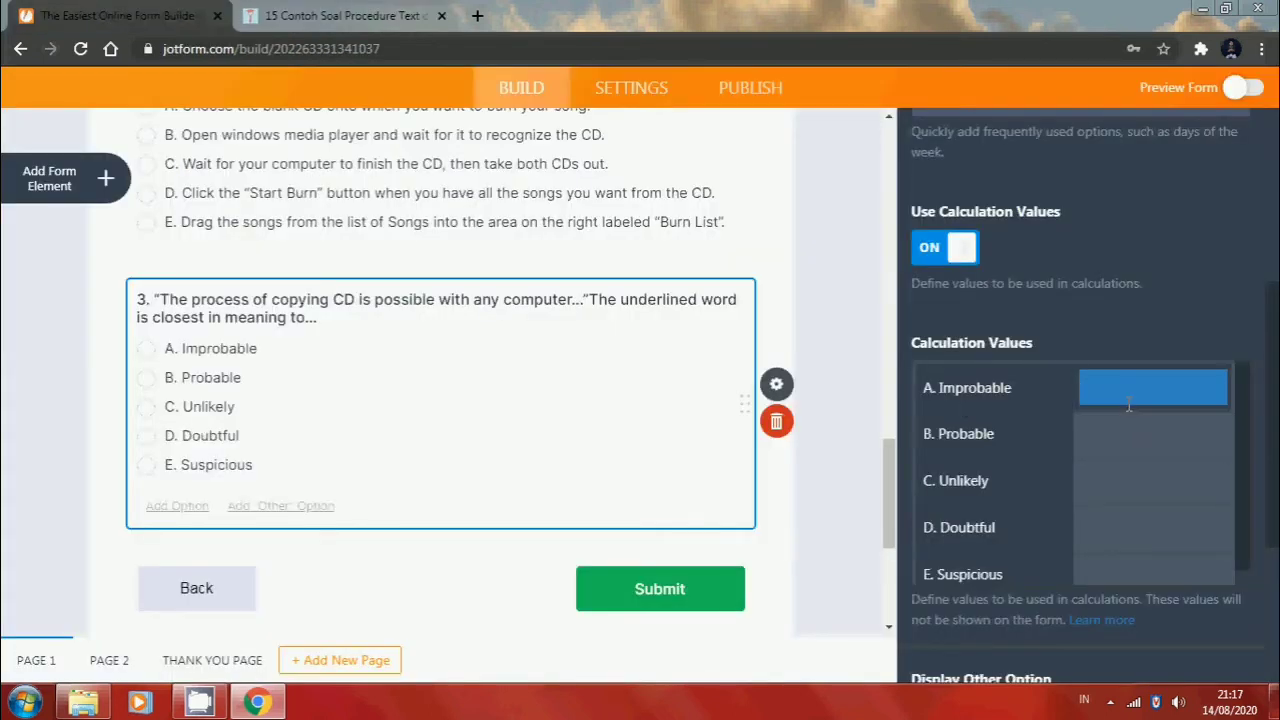
type("0")
left_click(1129, 437)
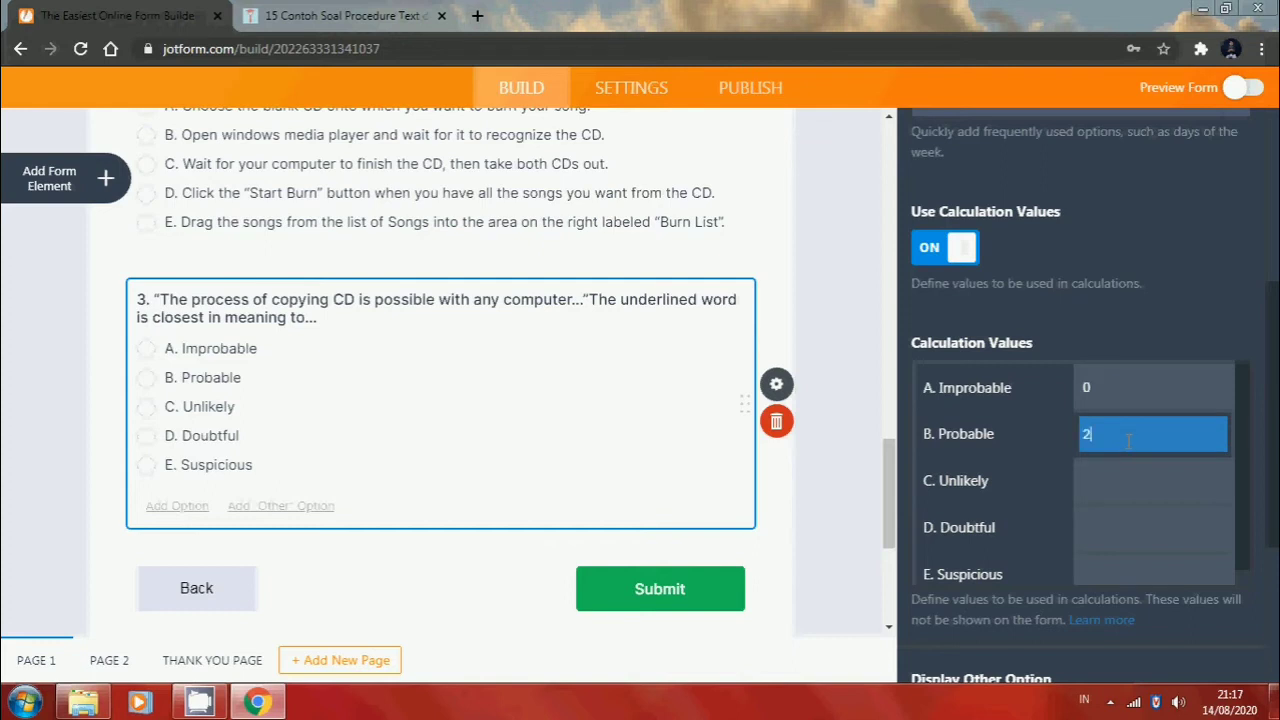
left_click(1117, 470)
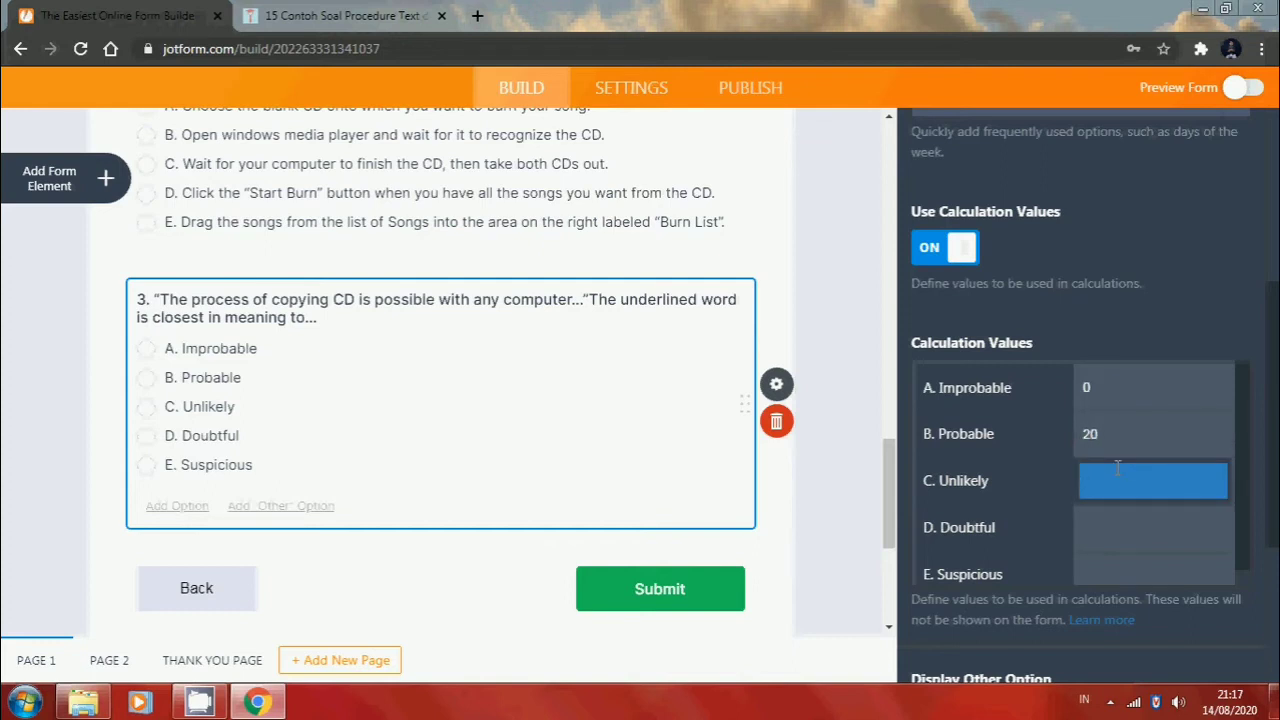
type("0")
left_click(1122, 528)
type("0")
left_click(1125, 572)
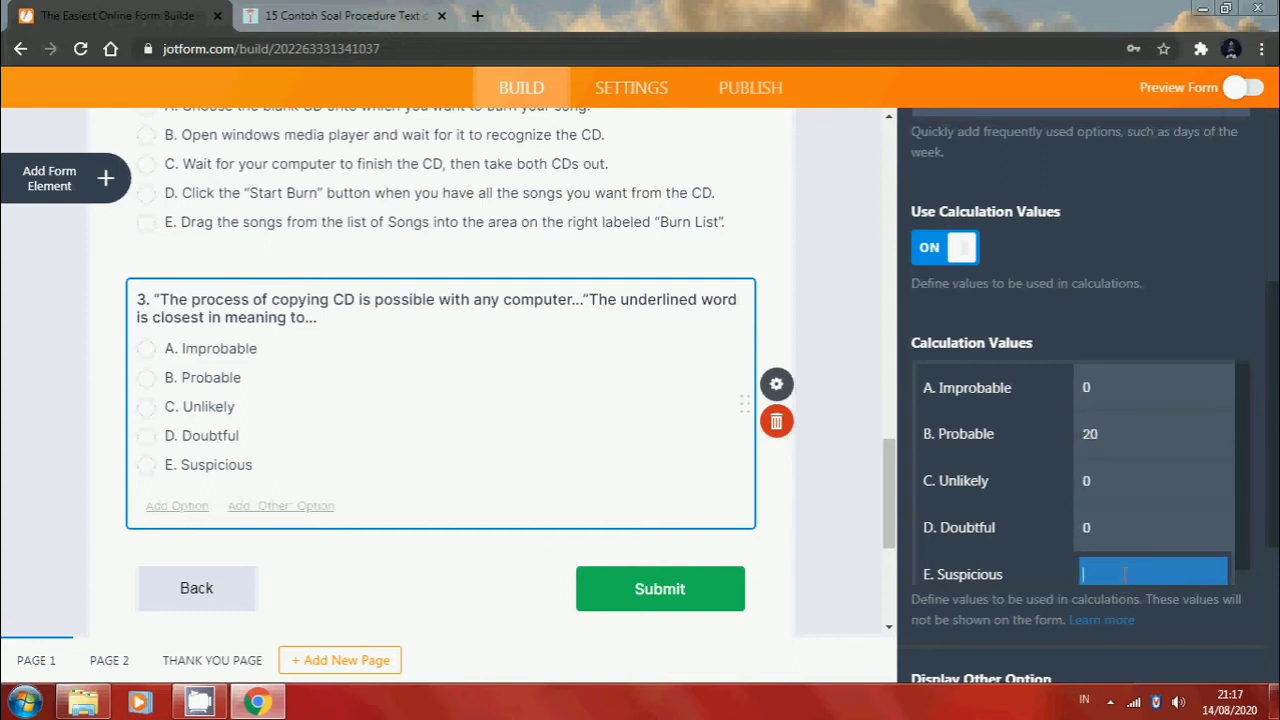
type("0")
Spread question 3's answer options over 3 columns and close its properties
scroll(1061, 593, "down", 3)
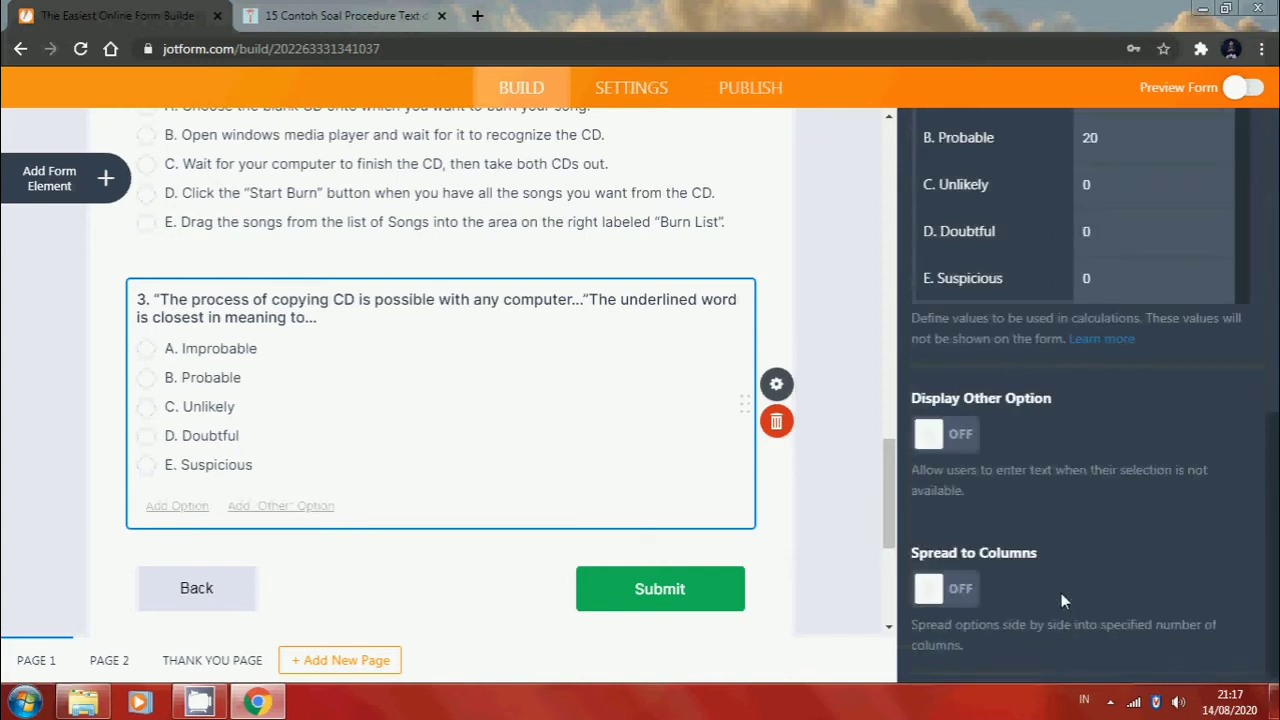
left_click(960, 592)
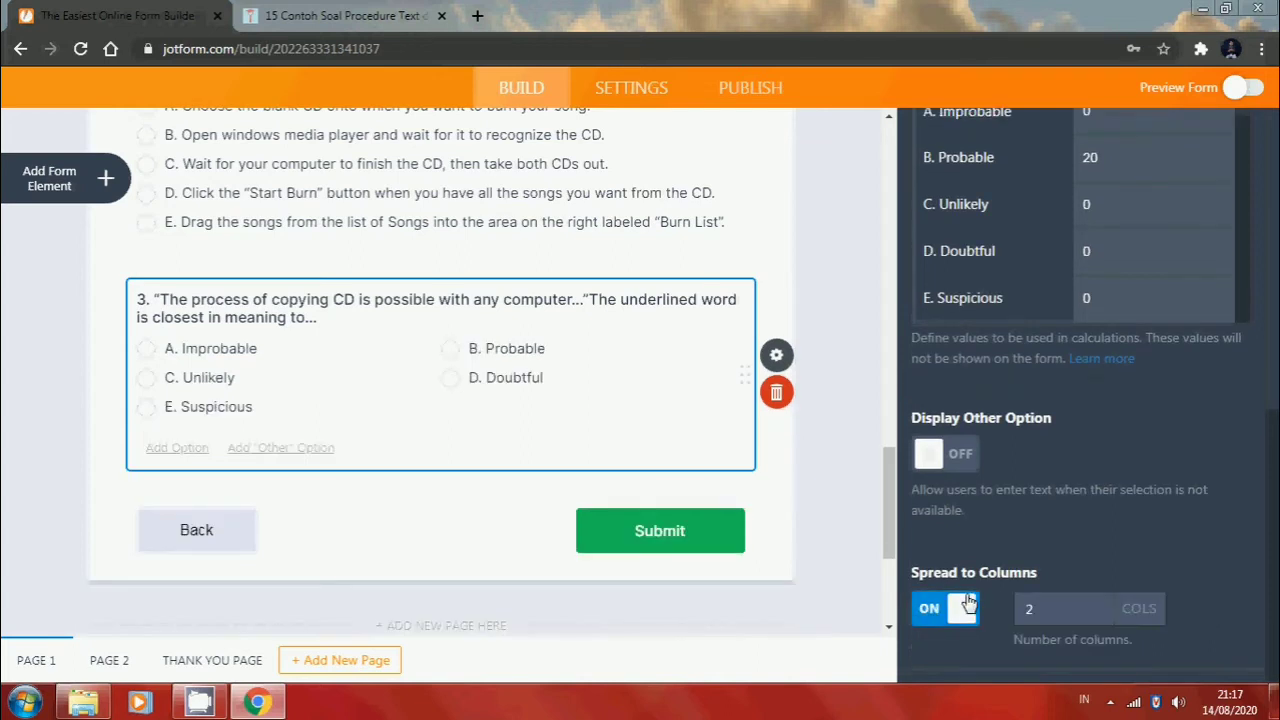
left_click(1094, 606)
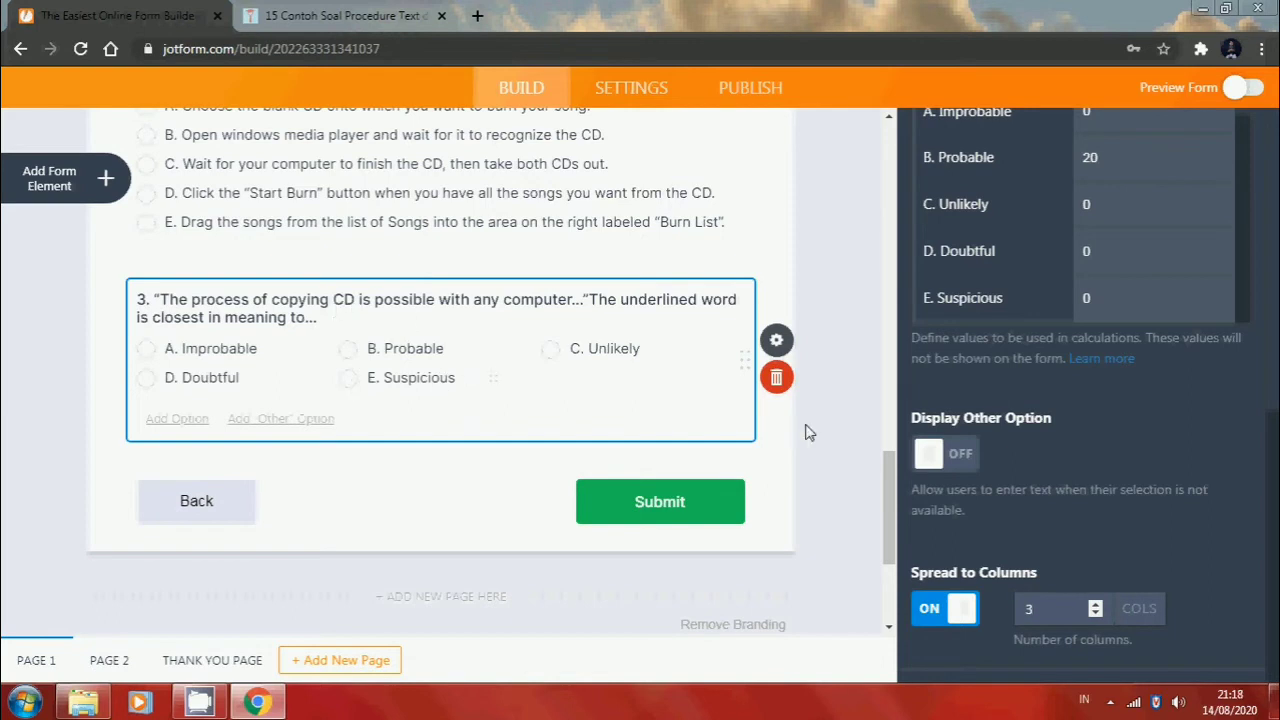
left_click(1218, 176)
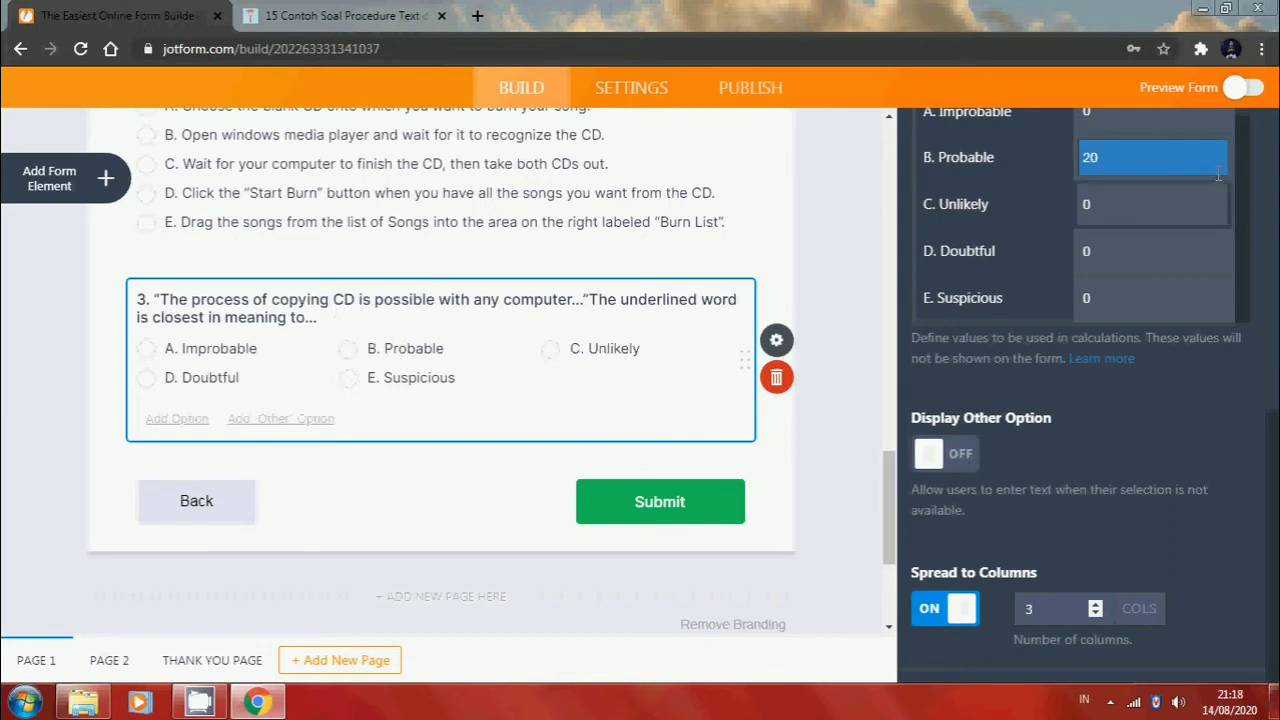
scroll(1228, 413, "up", 6)
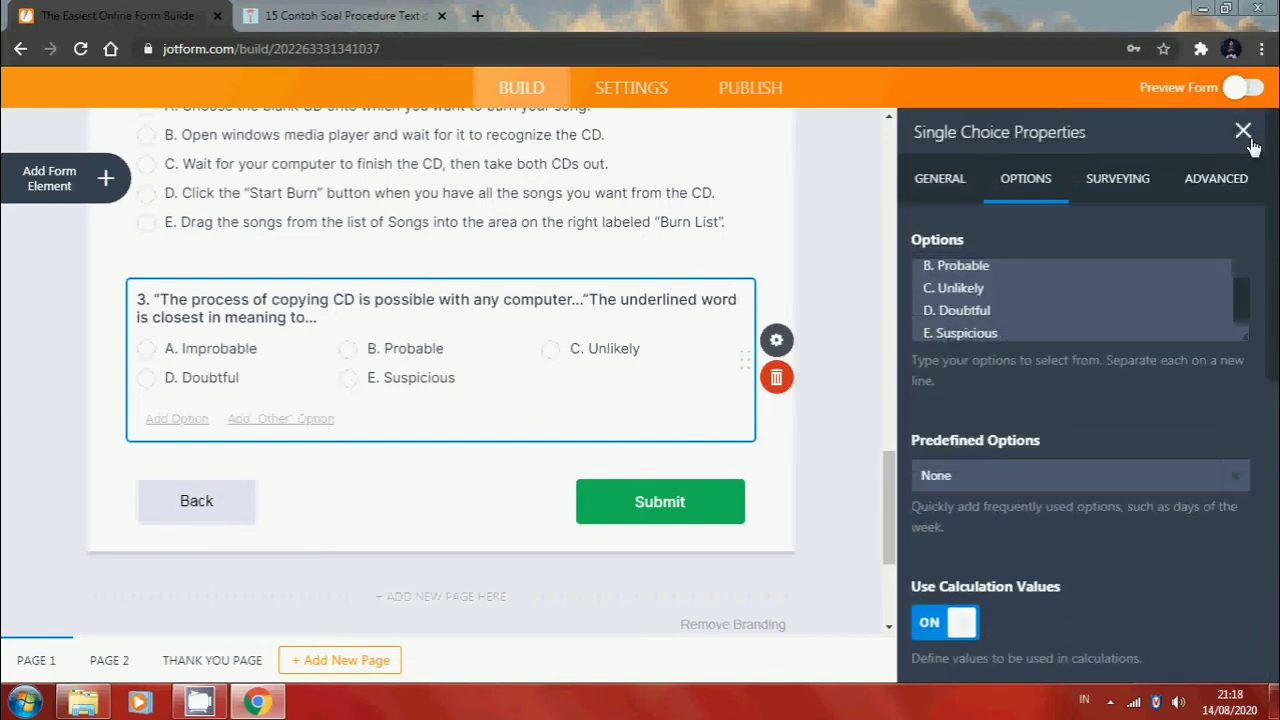
left_click(1243, 131)
Look up the passage for questions 4 to 7 on the itapuih.com page and add an Image element below question 3
left_click(335, 15)
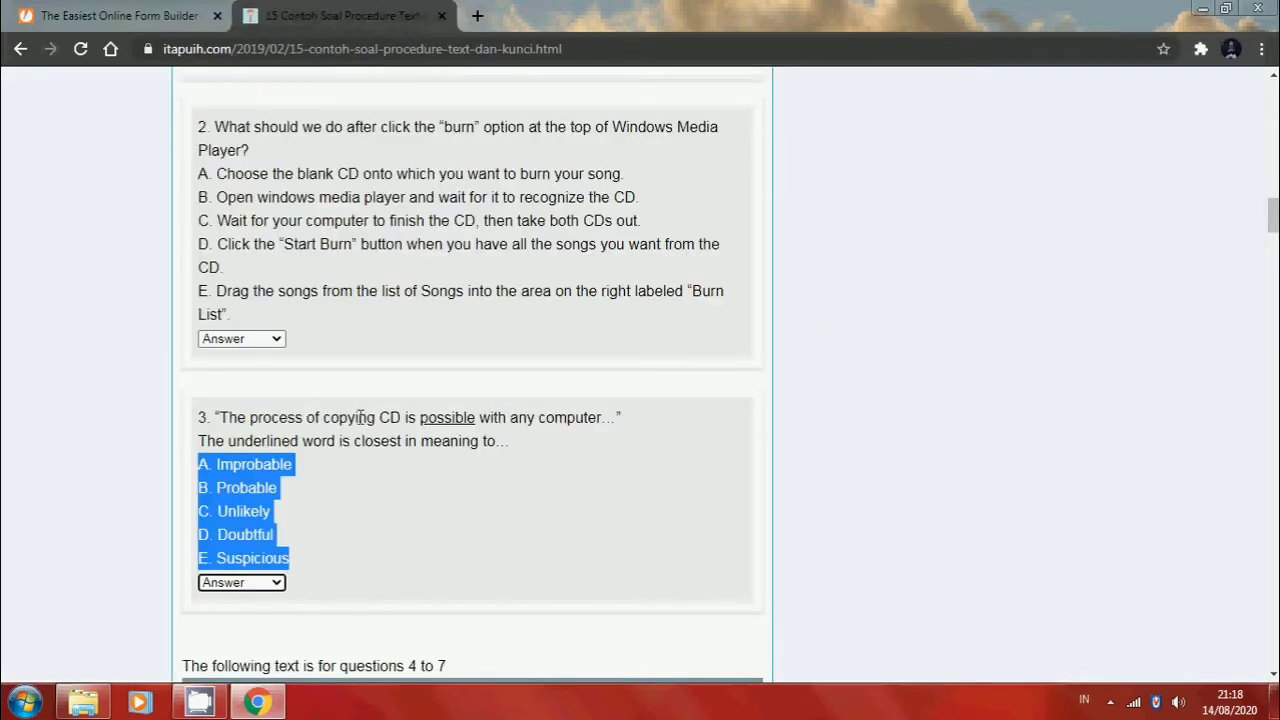
scroll(358, 425, "down", 6)
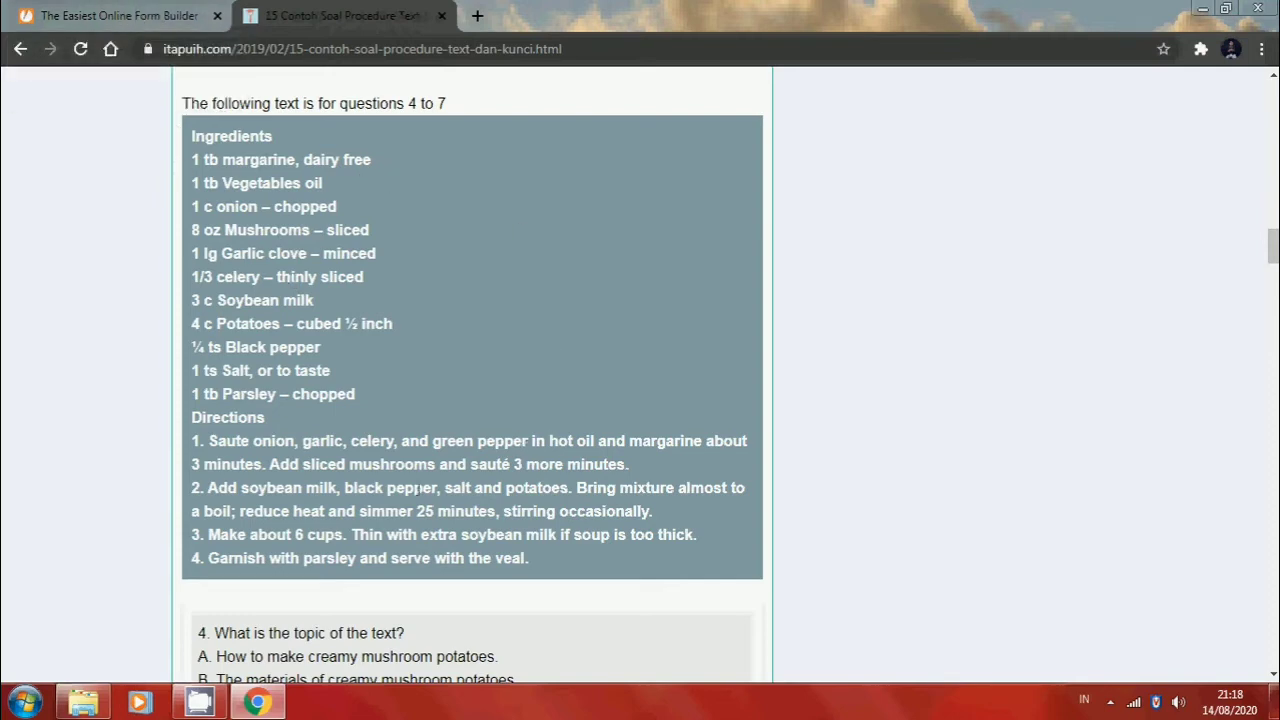
left_click(112, 14)
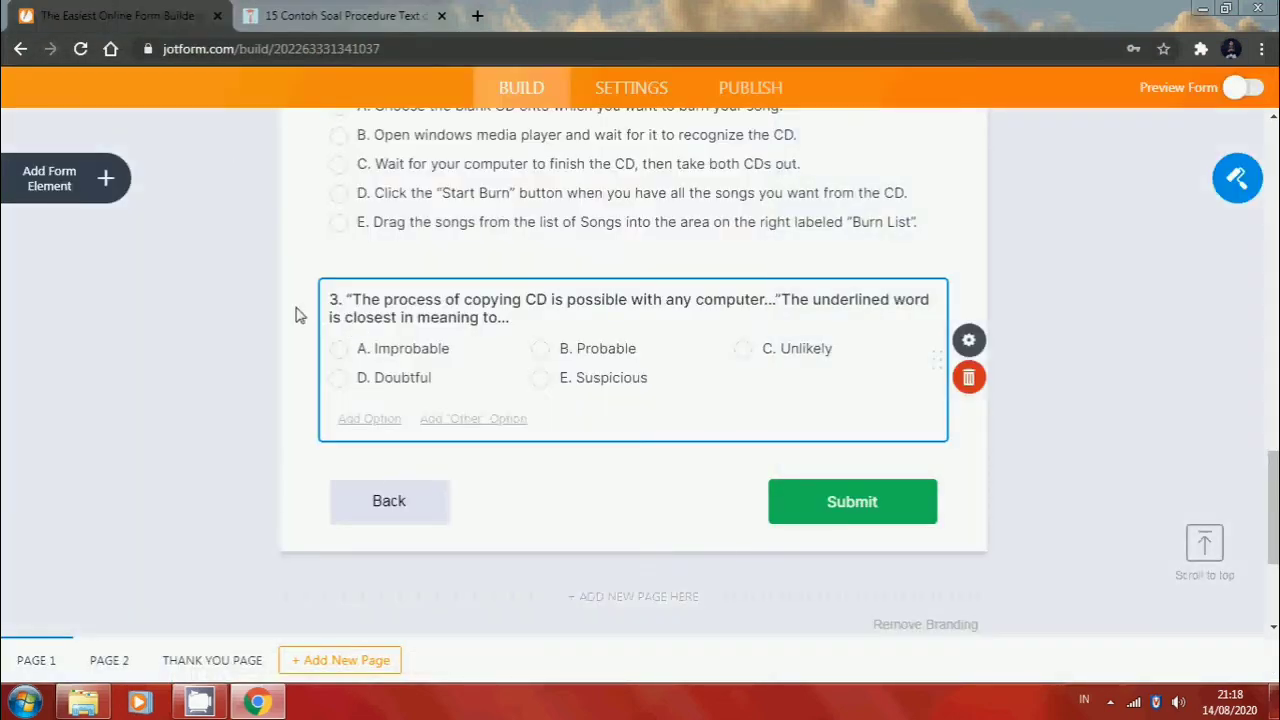
left_click(118, 200)
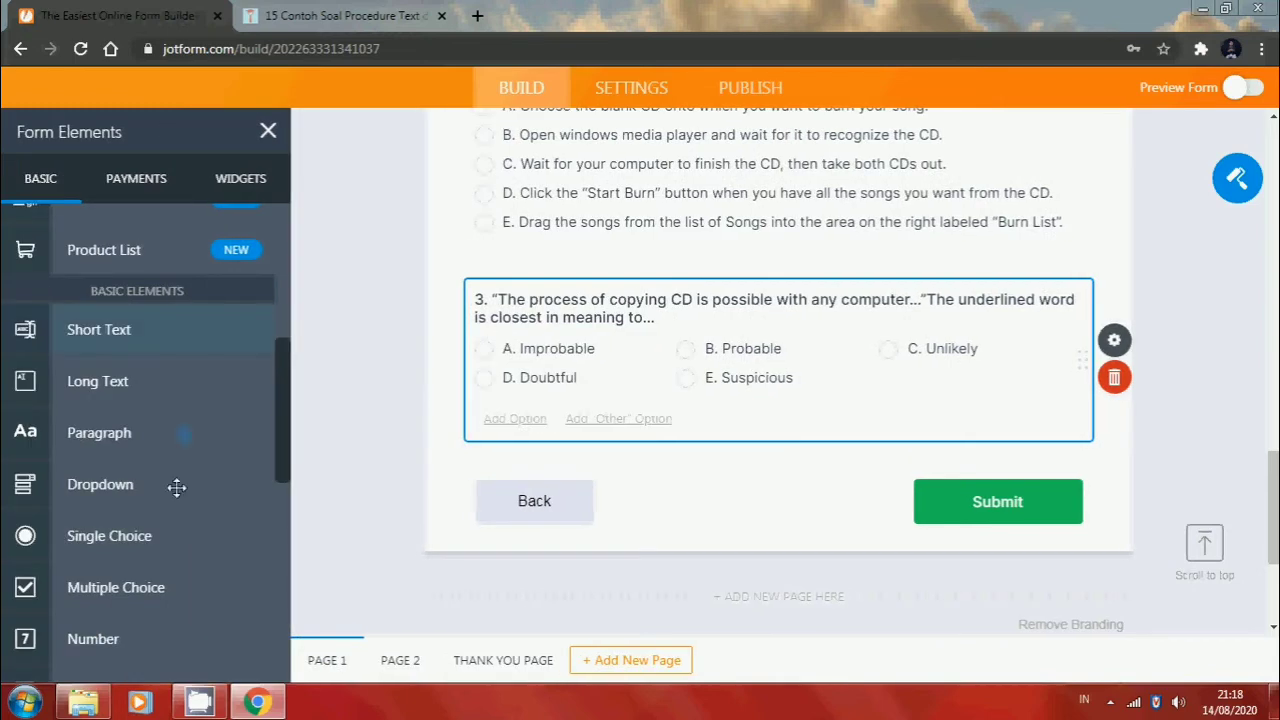
scroll(162, 560, "down", 2)
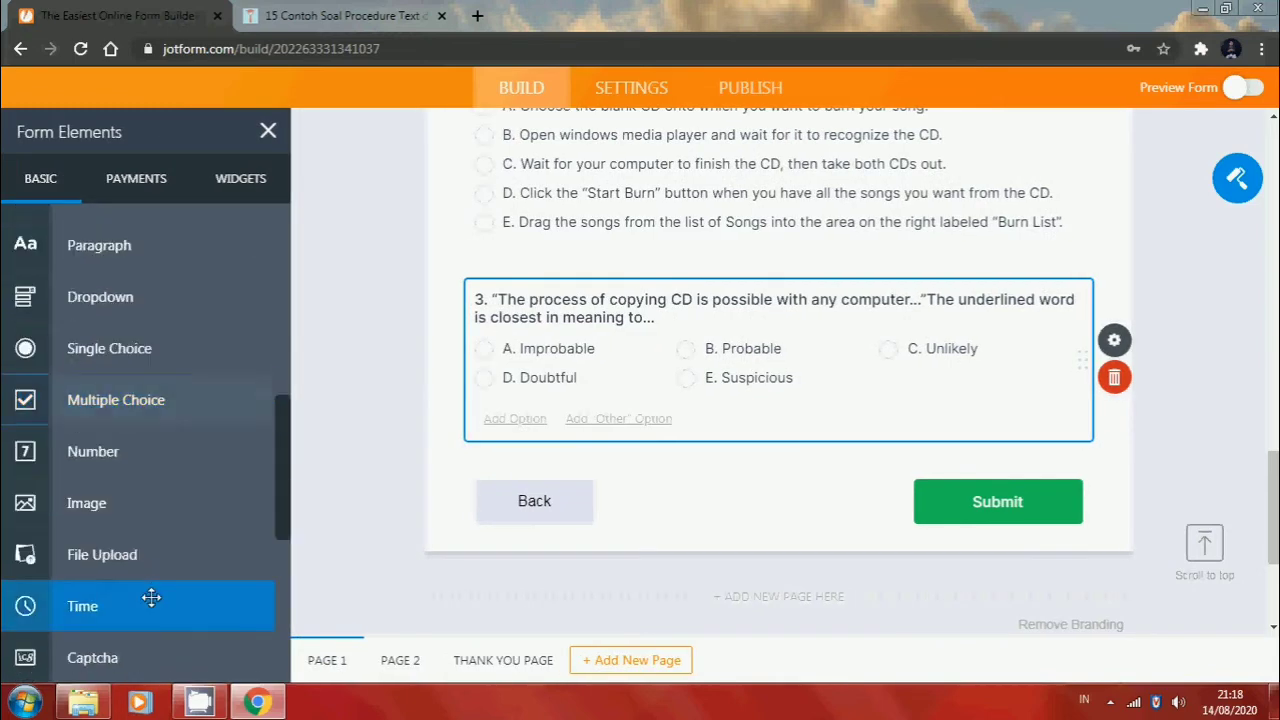
left_click_drag(147, 510, 617, 511)
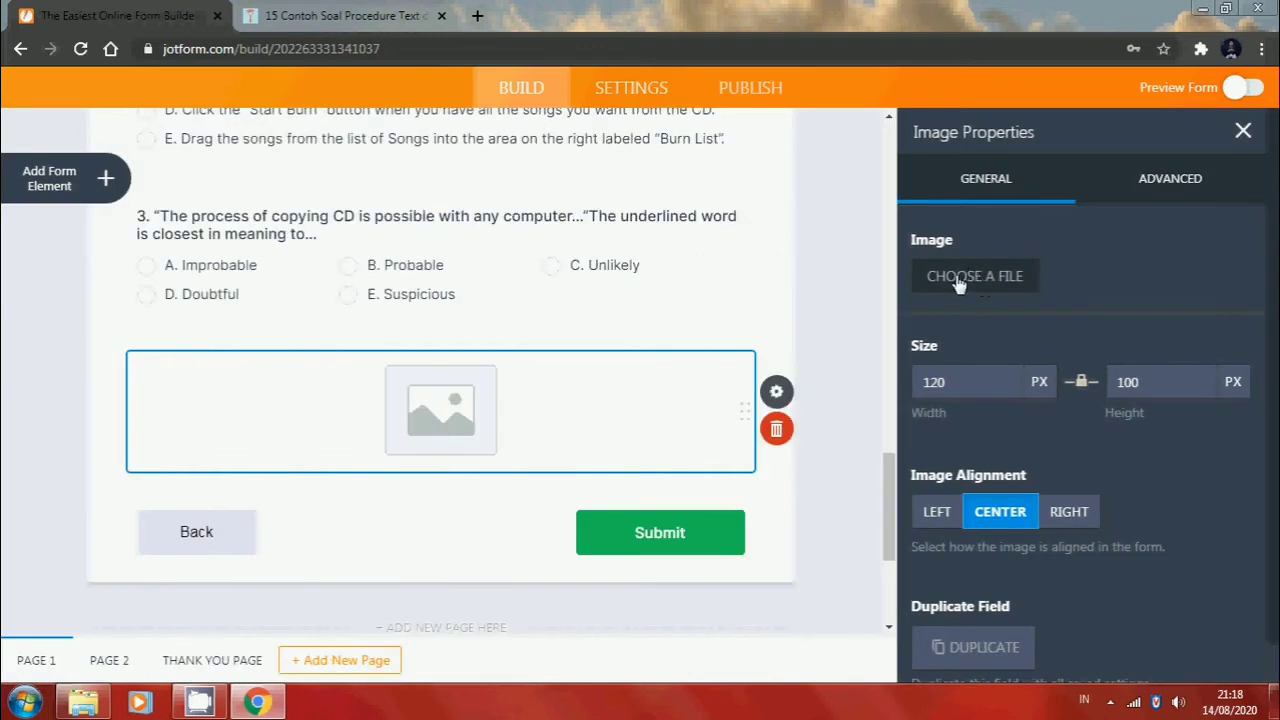
Upload the picture "yes 3" from the Pictures library into the new image element and view its advanced settings
left_click(963, 293)
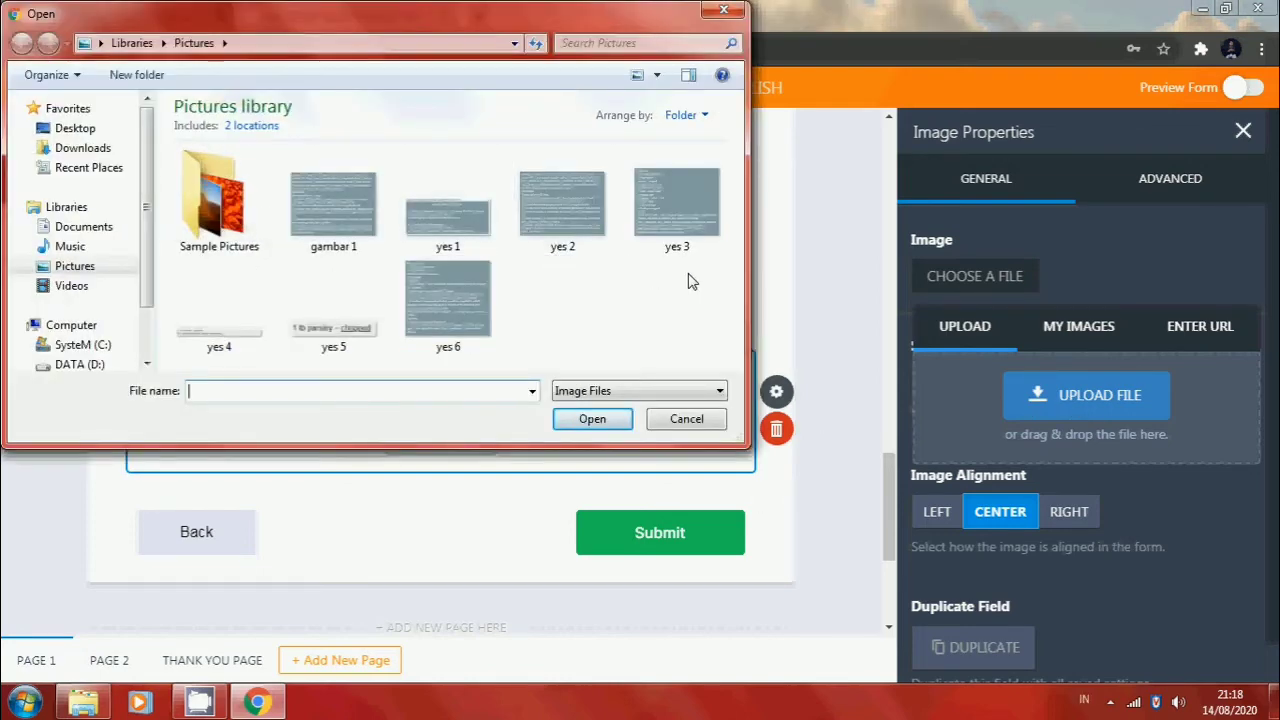
left_click(686, 219)
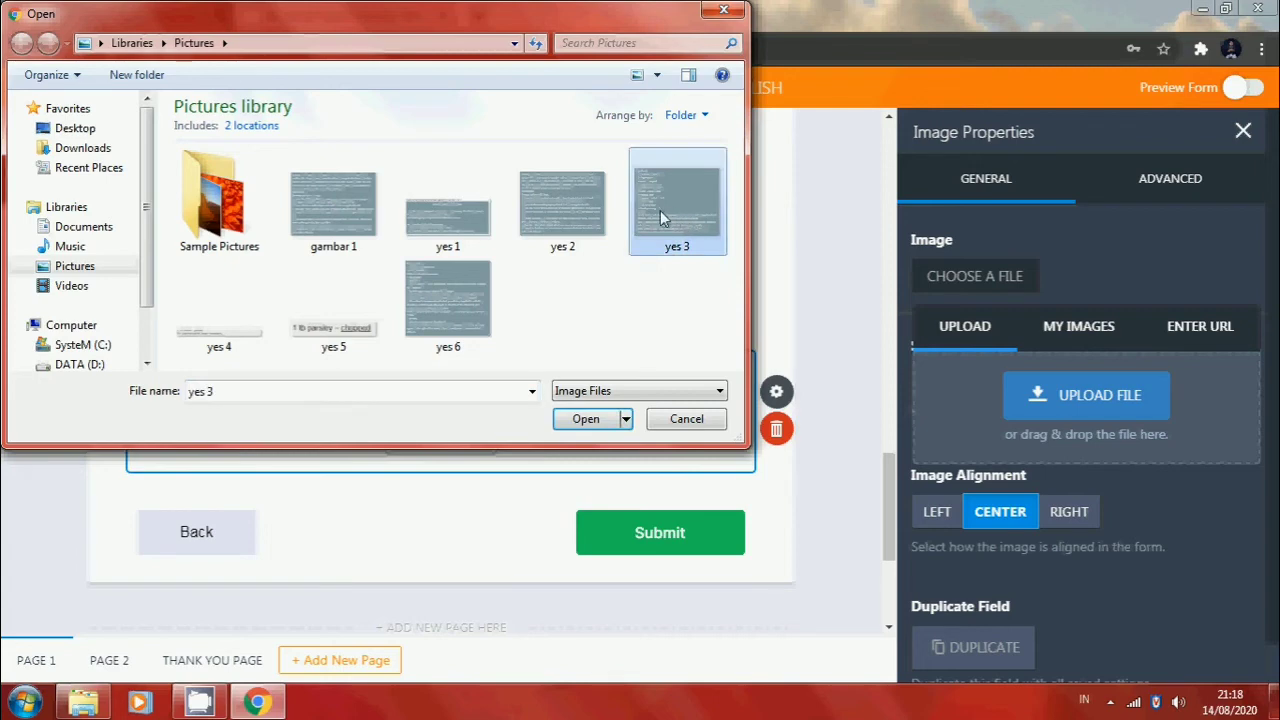
left_click(586, 419)
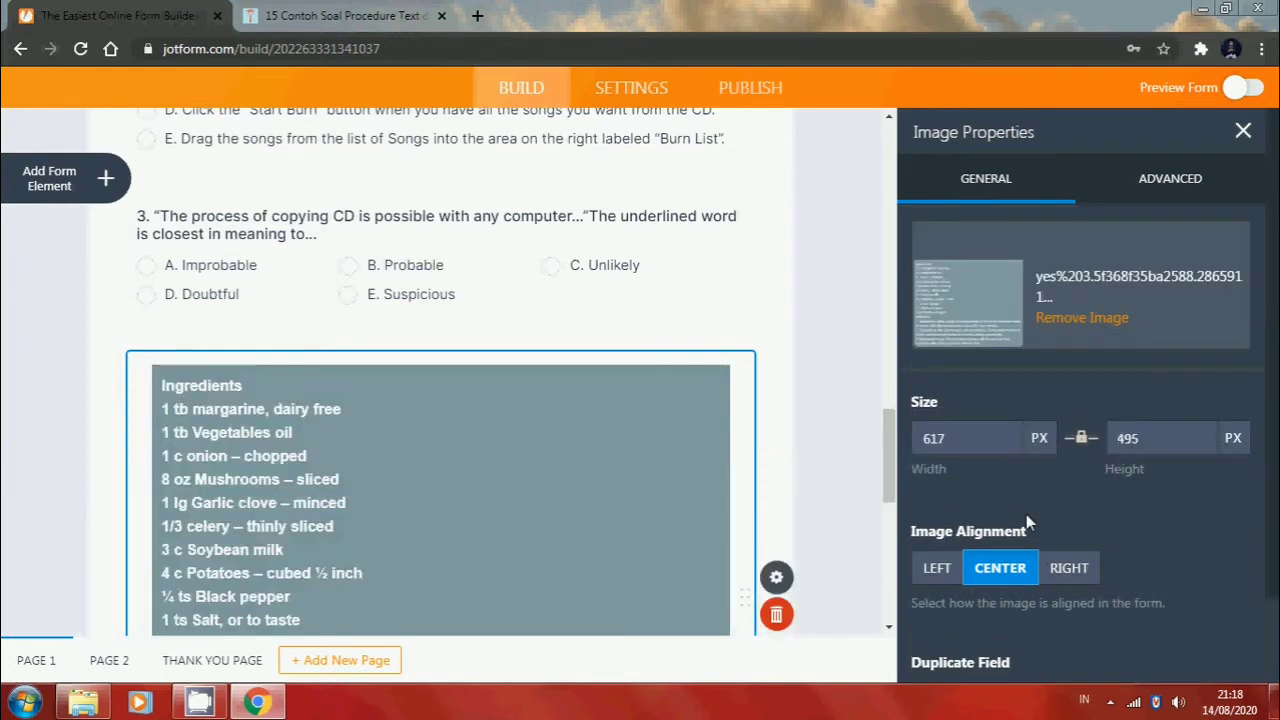
scroll(657, 500, "down", 3)
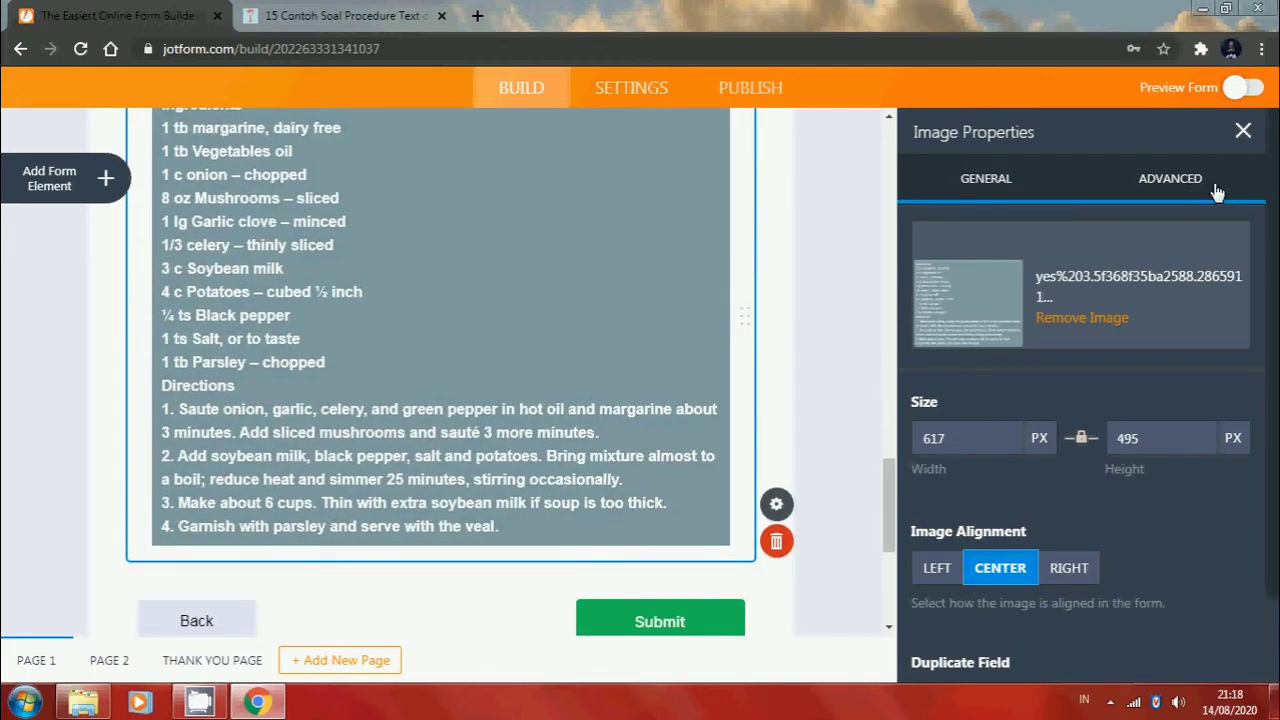
left_click(1180, 190)
scroll(1053, 474, "down", 4)
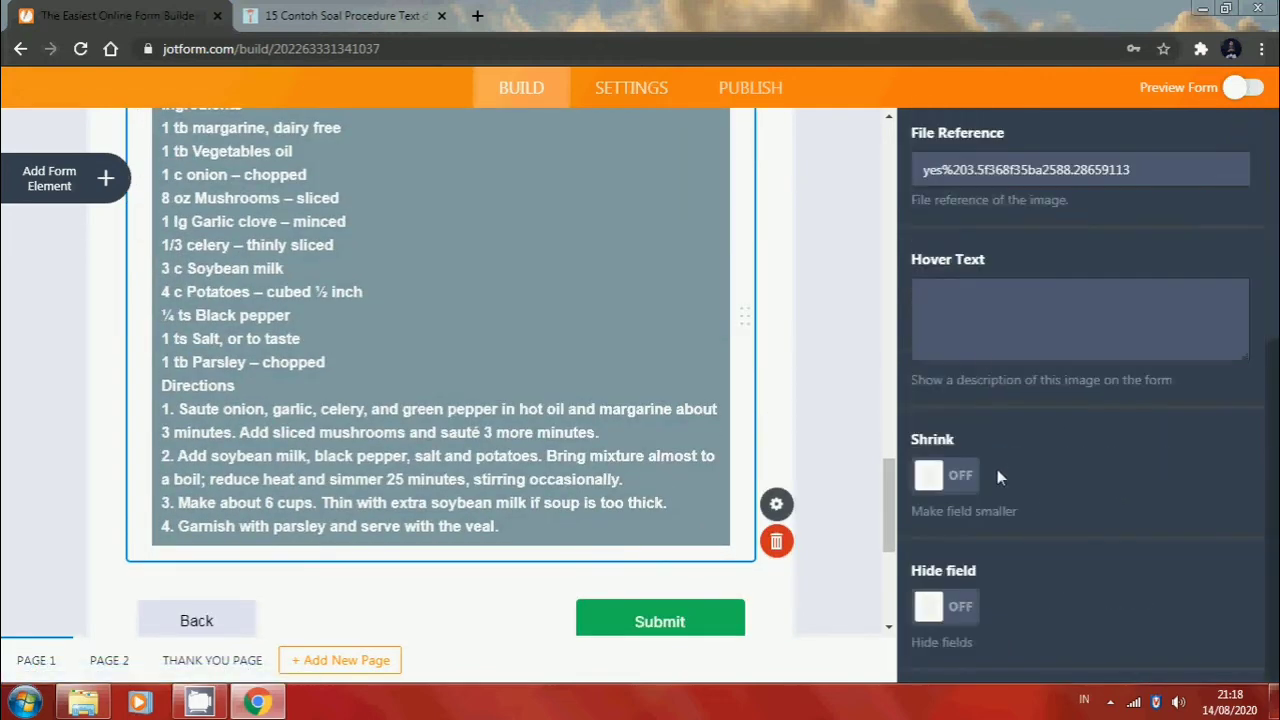
Set the passage image's hover text to "The following text for no. 4 to 5" and close its properties
left_click(971, 307)
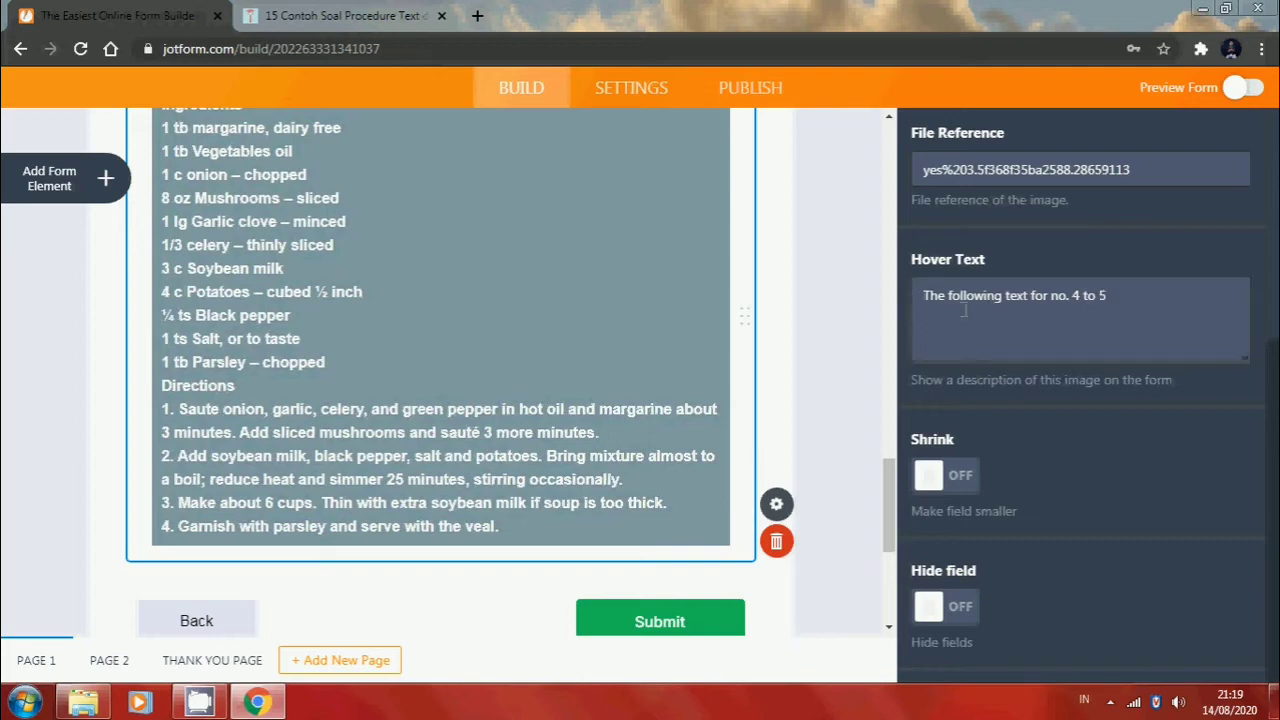
scroll(1150, 240, "up", 4)
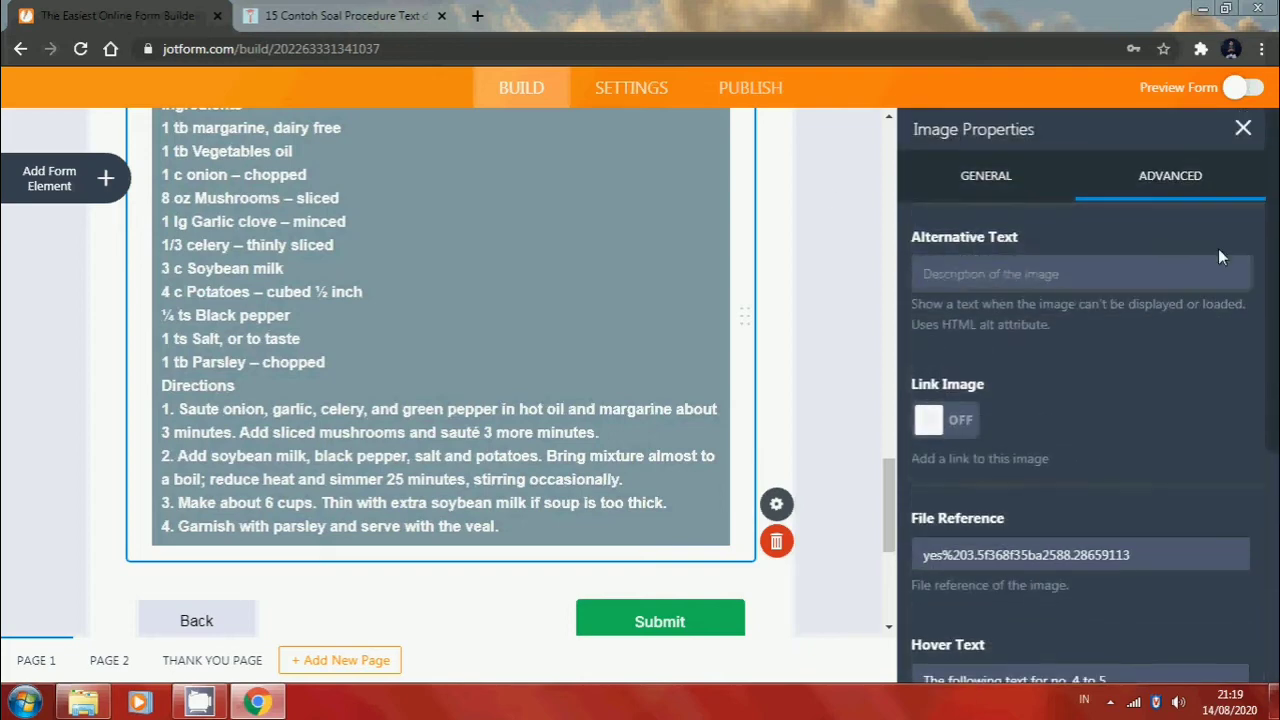
left_click(1254, 143)
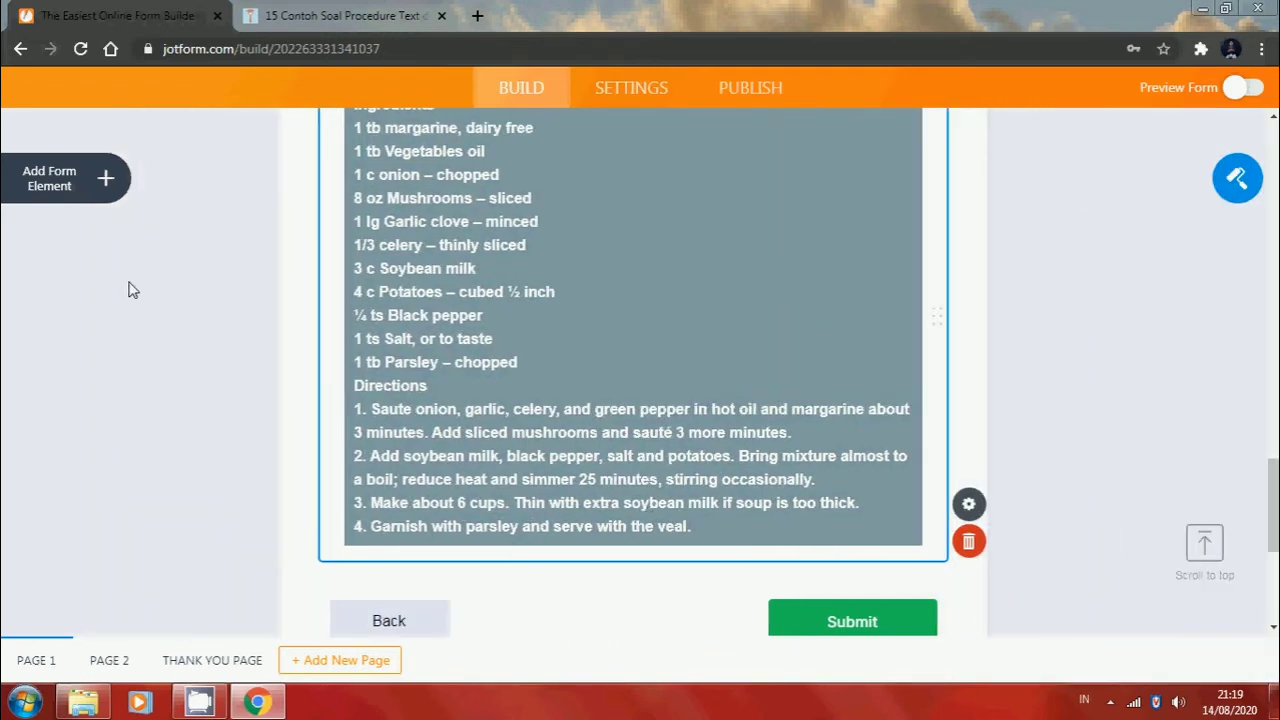
Add a Single Choice element below the image with the question "4. What is the topic of the text?" copied from the itapuih.com page
left_click(107, 180)
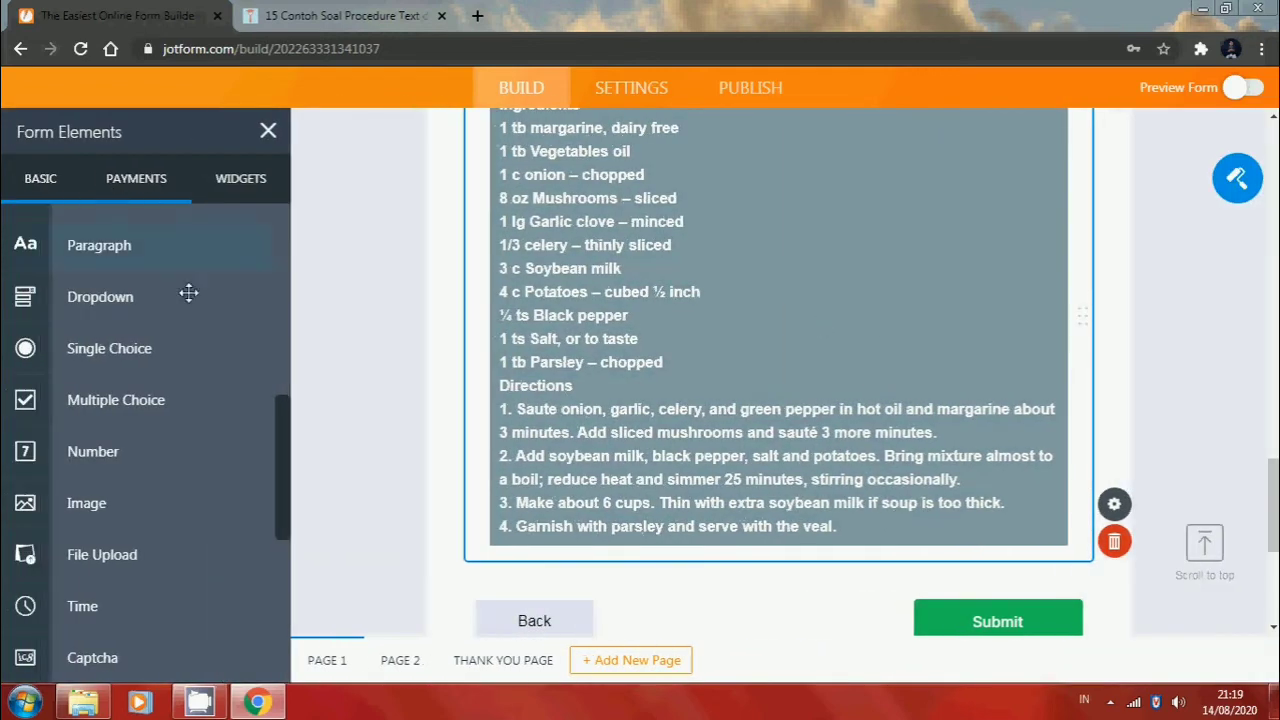
left_click(164, 356)
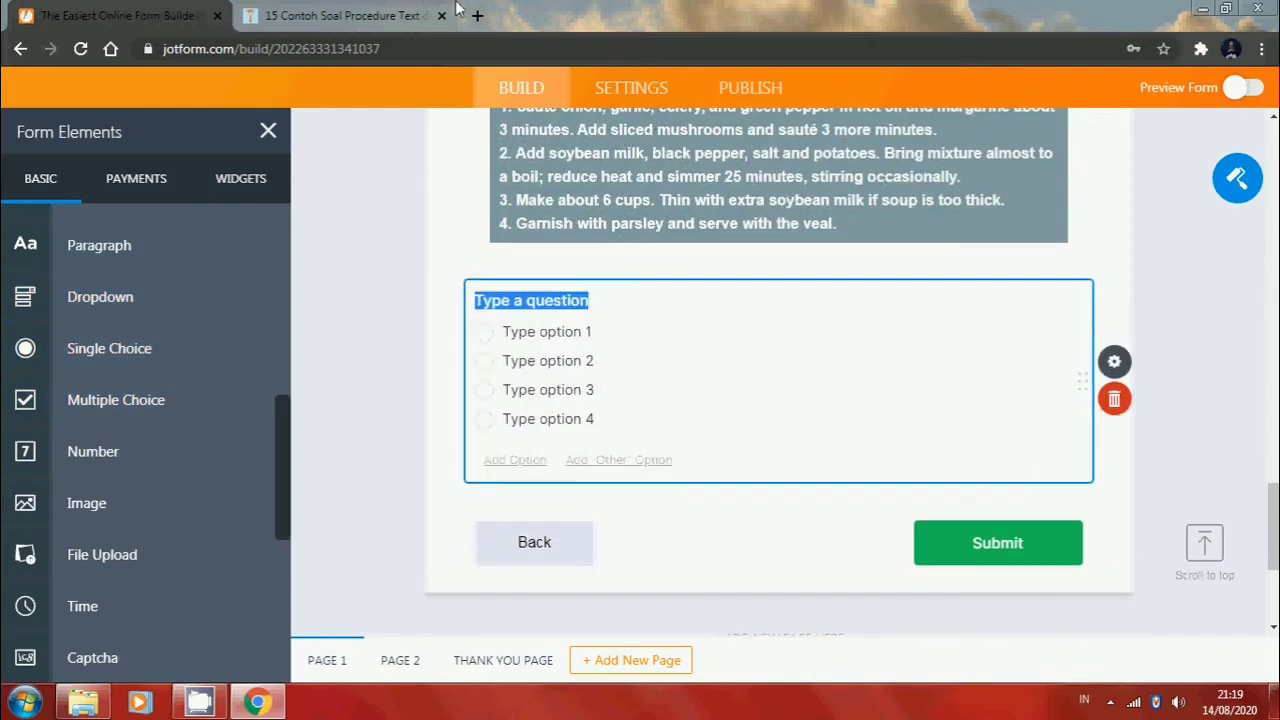
left_click(400, 15)
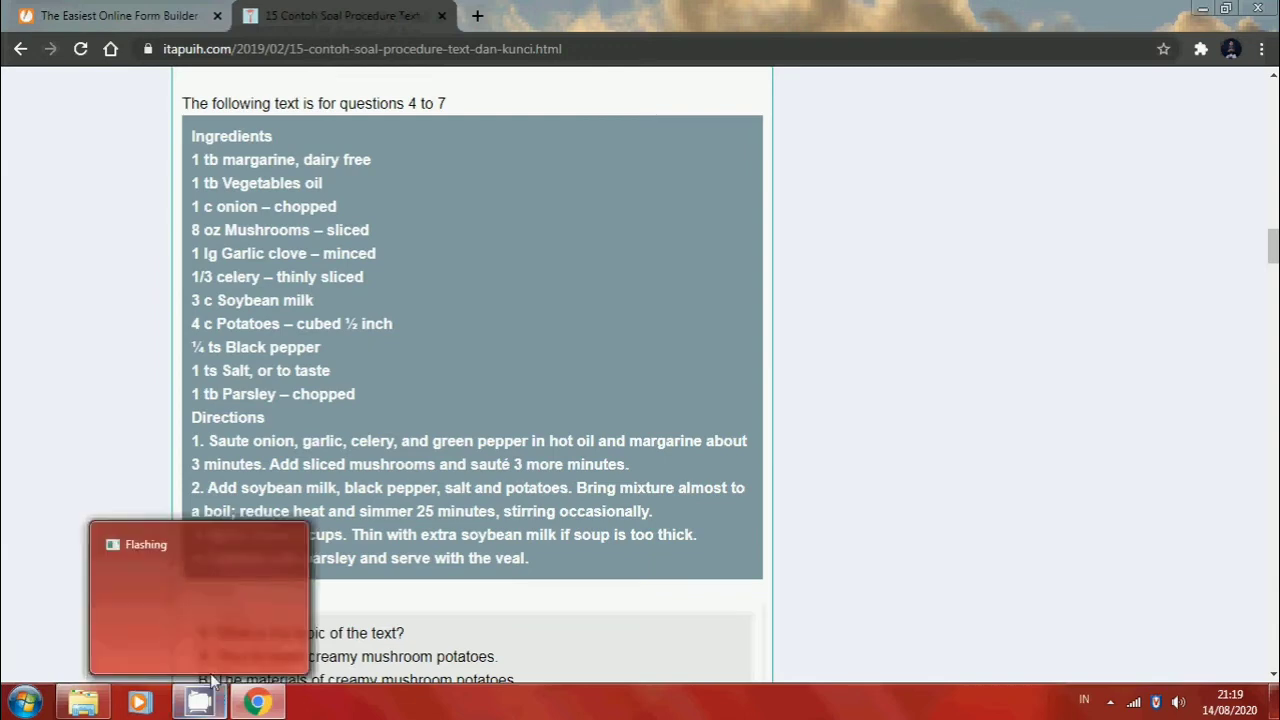
scroll(440, 434, "down", 4)
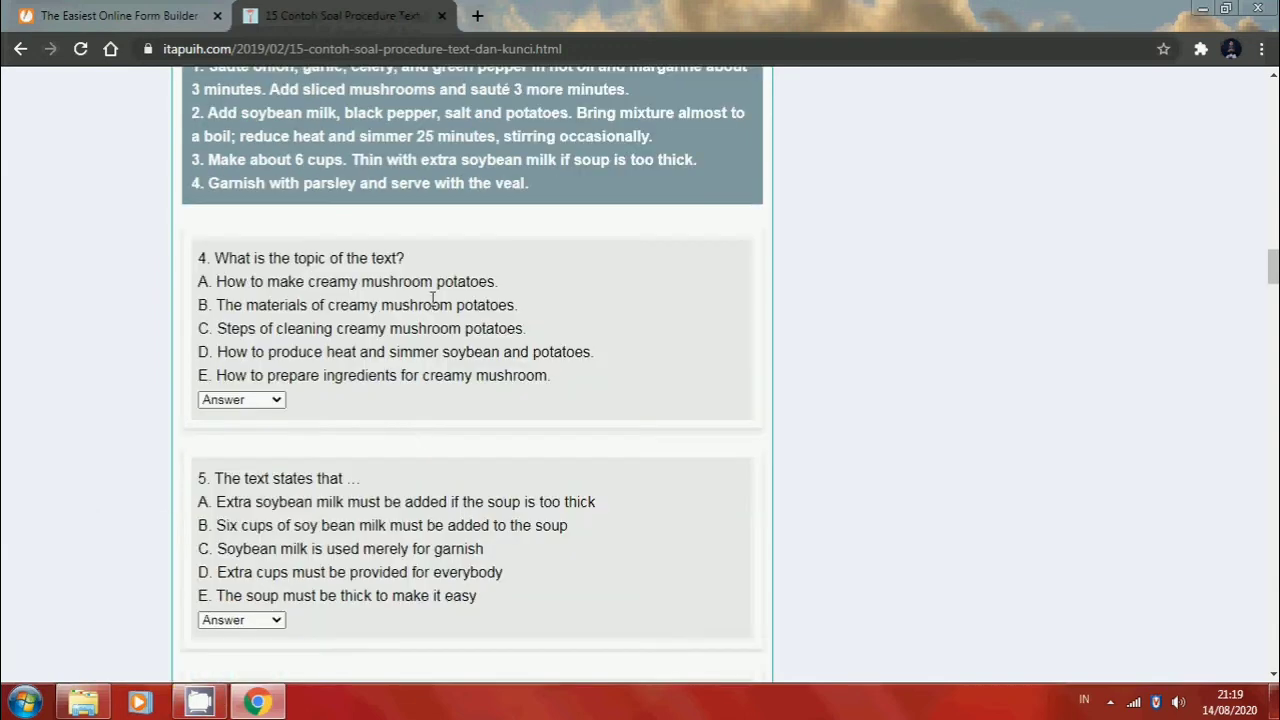
left_click_drag(405, 258, 197, 259)
key("ctrl+c")
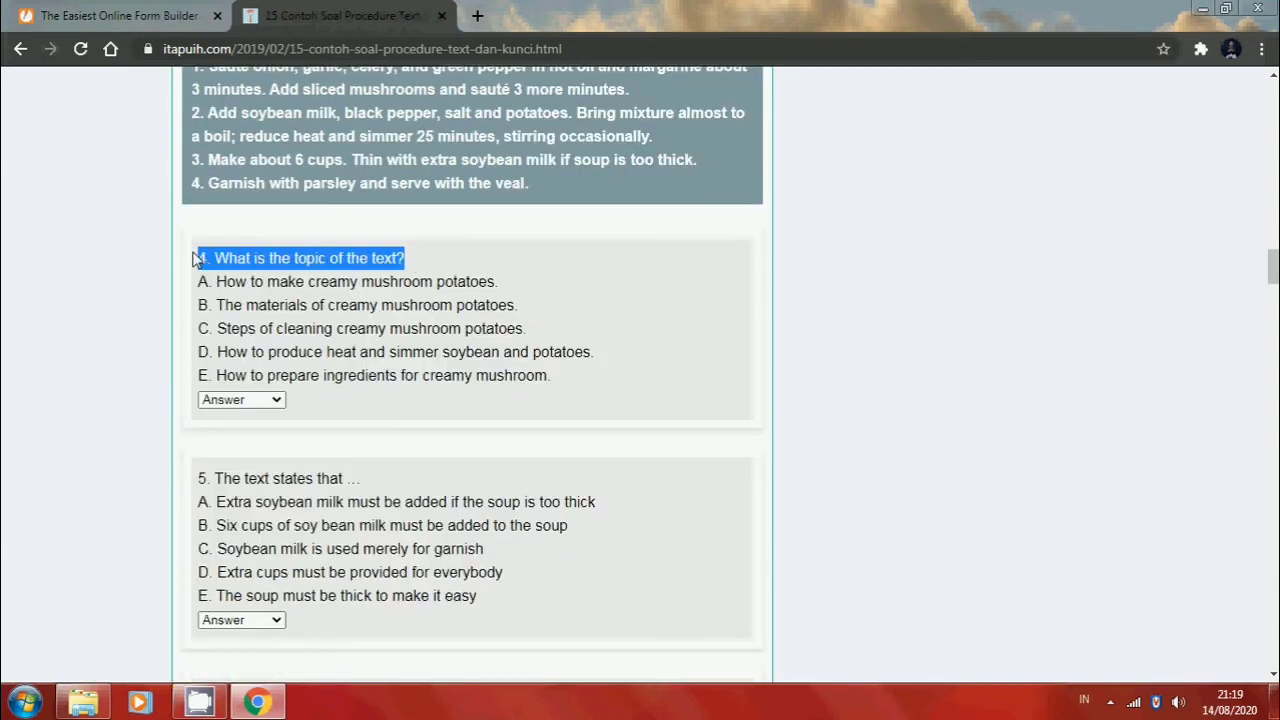
left_click(100, 15)
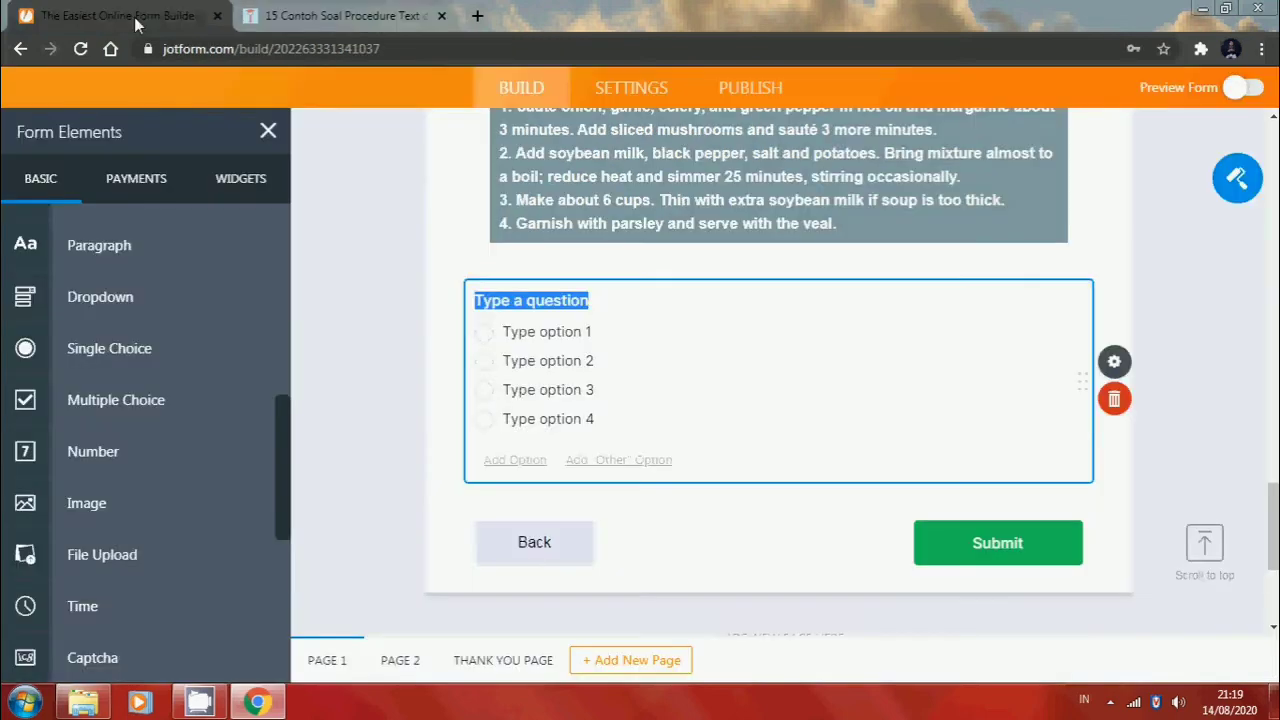
key("ctrl+v")
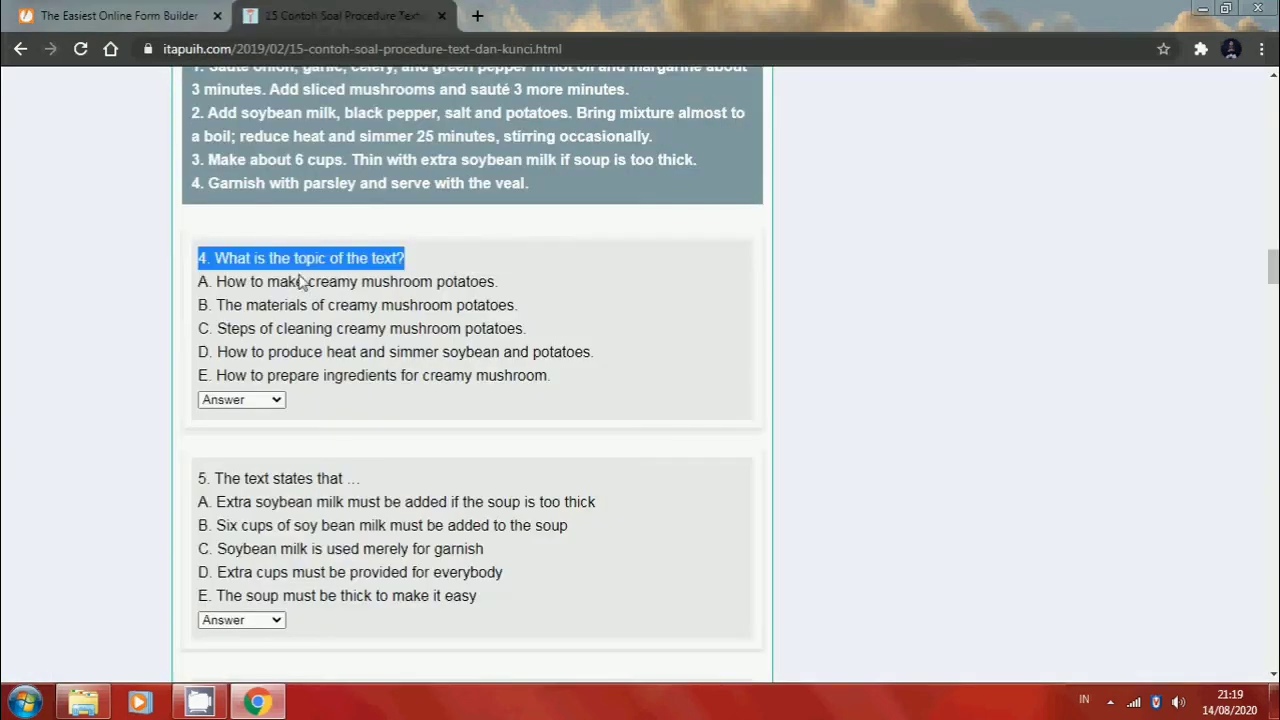
Replace question 4's default options with the five answers A to E copied from question 4 on the itapuih.com page
left_click(300, 15)
left_click_drag(566, 387, 200, 281)
key("ctrl+c")
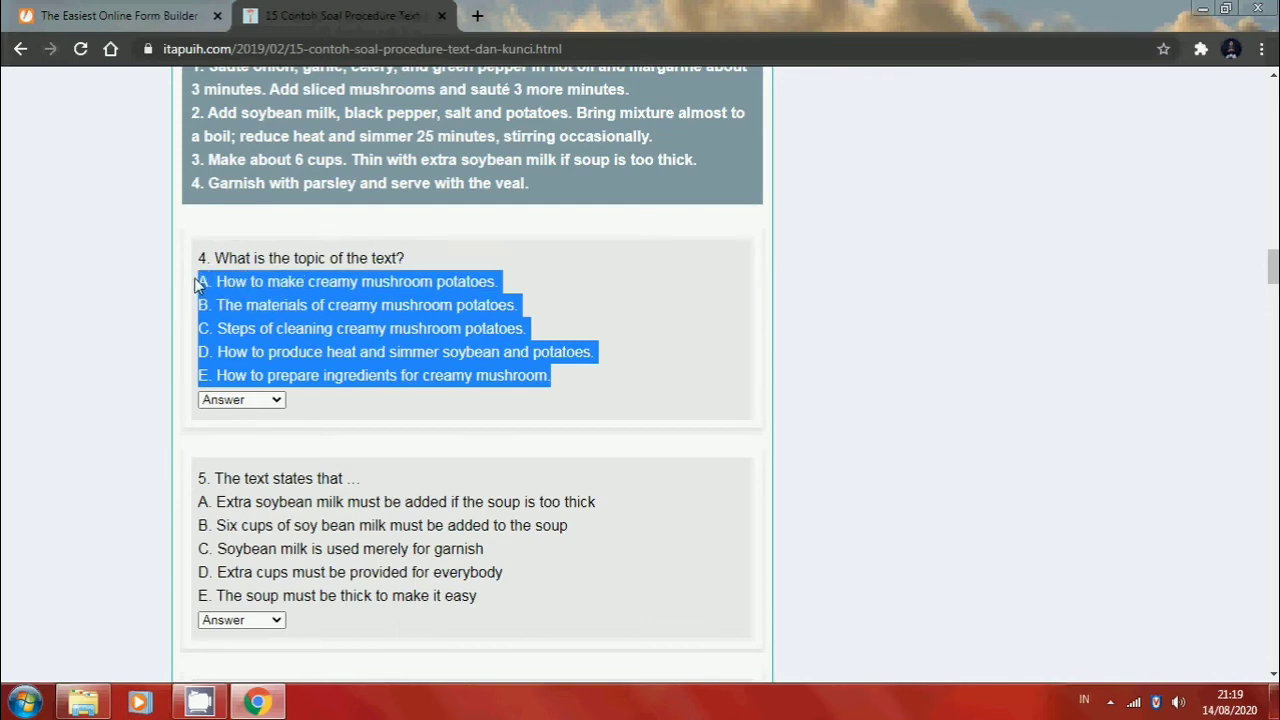
left_click(120, 15)
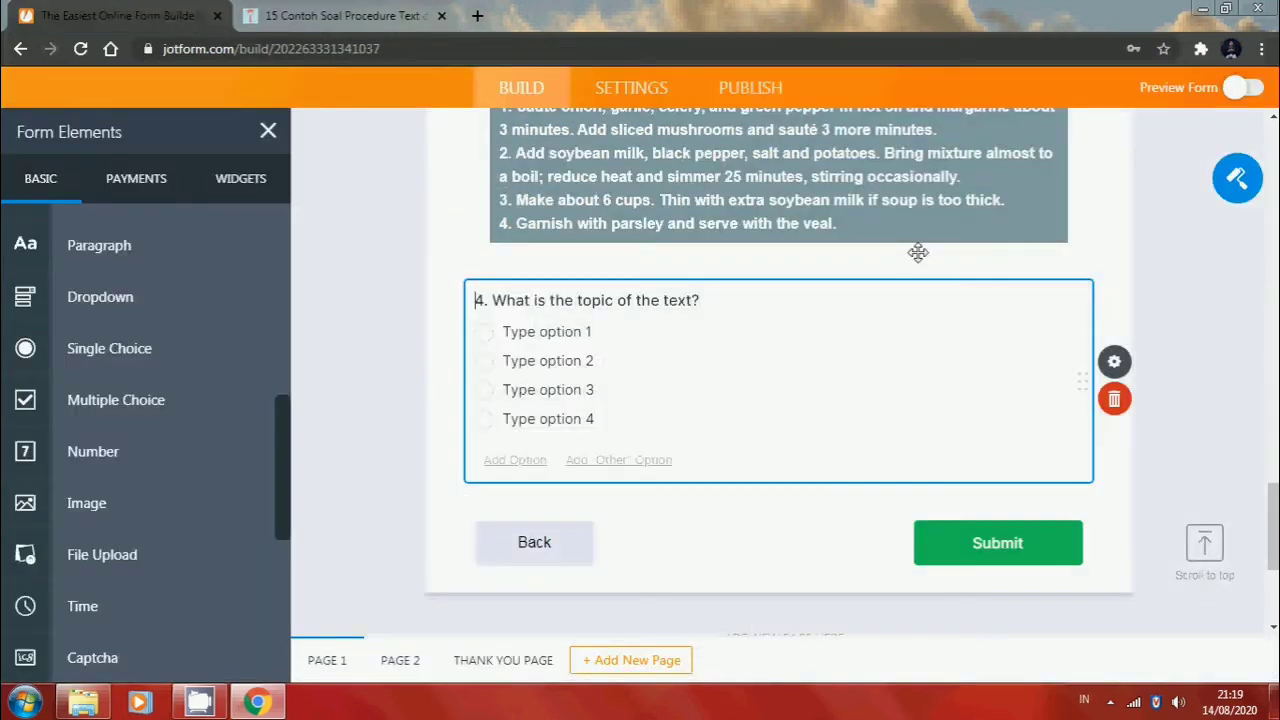
left_click(1117, 366)
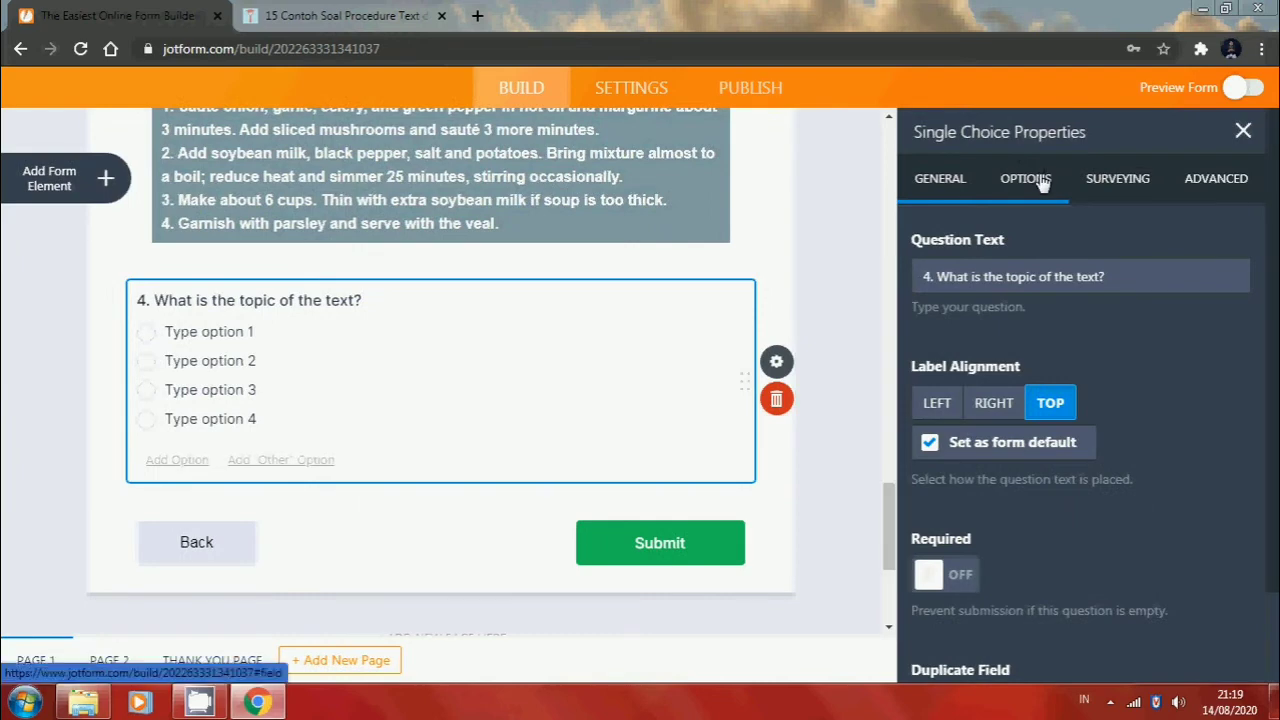
left_click(1030, 180)
left_click(1010, 312)
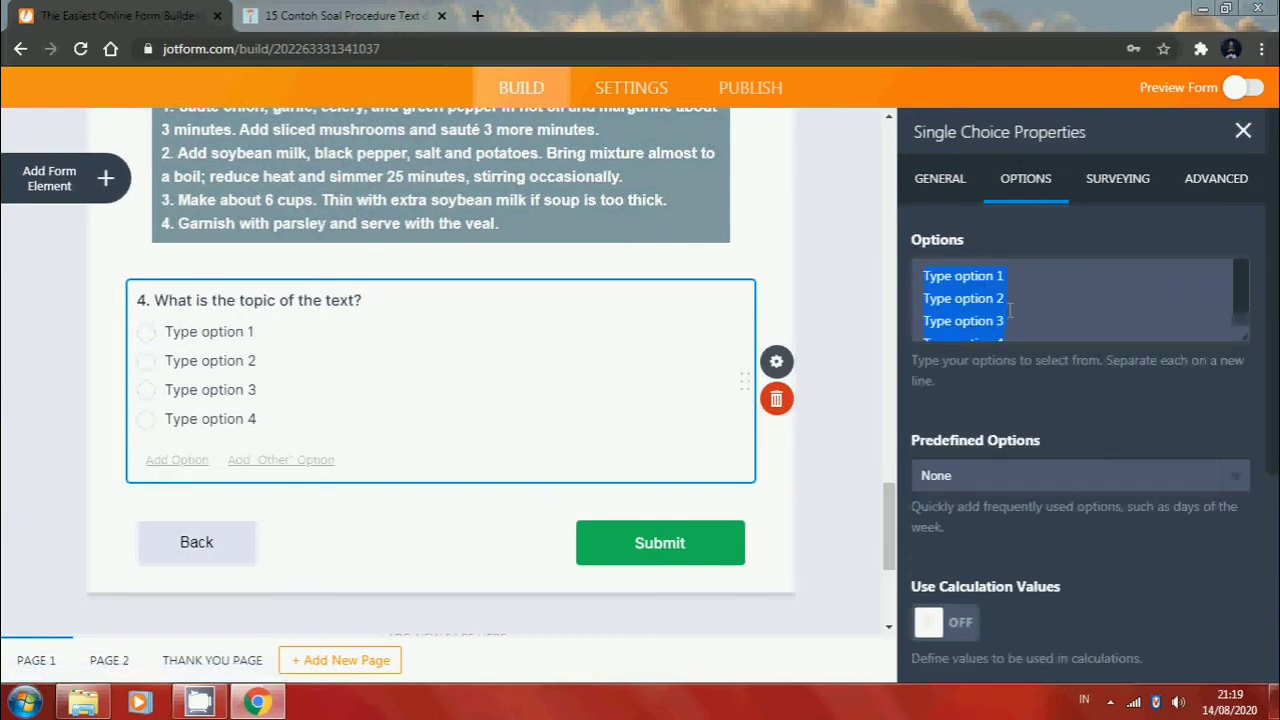
key("BackSpace")
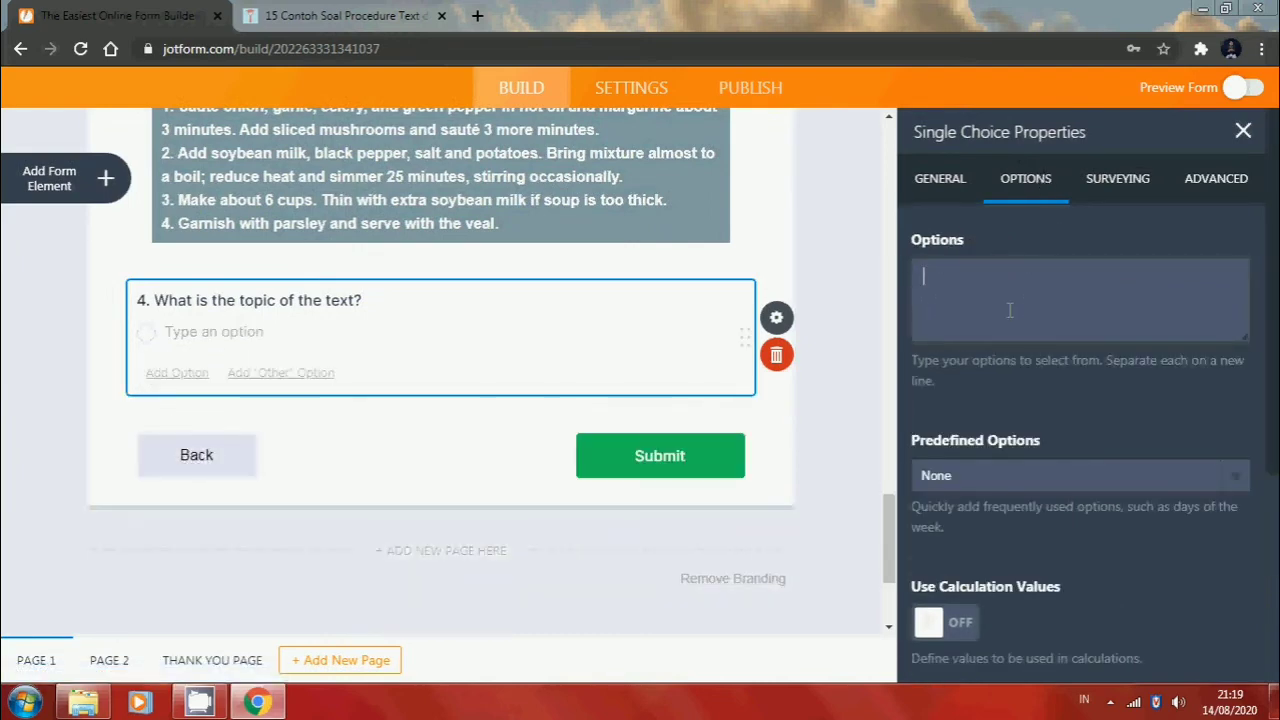
key("ctrl+v")
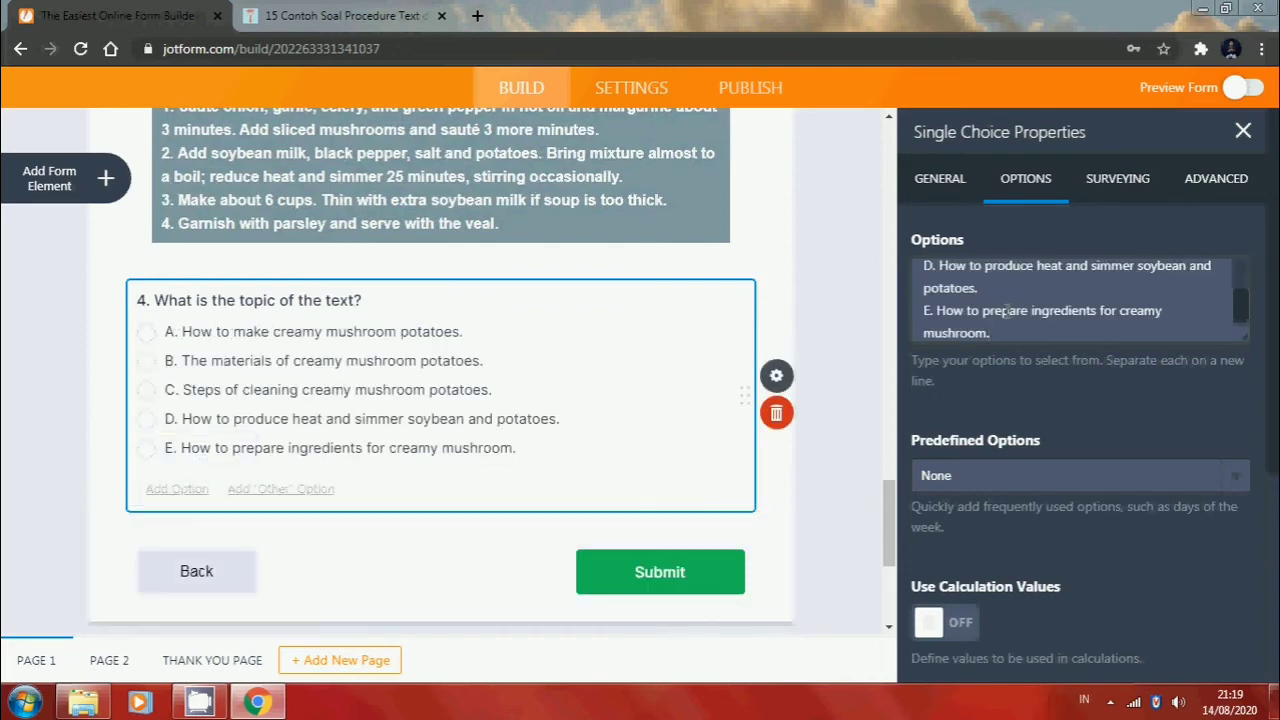
Turn on calculation values for question 4 and check its answer on the itapuih.com page
left_click(963, 626)
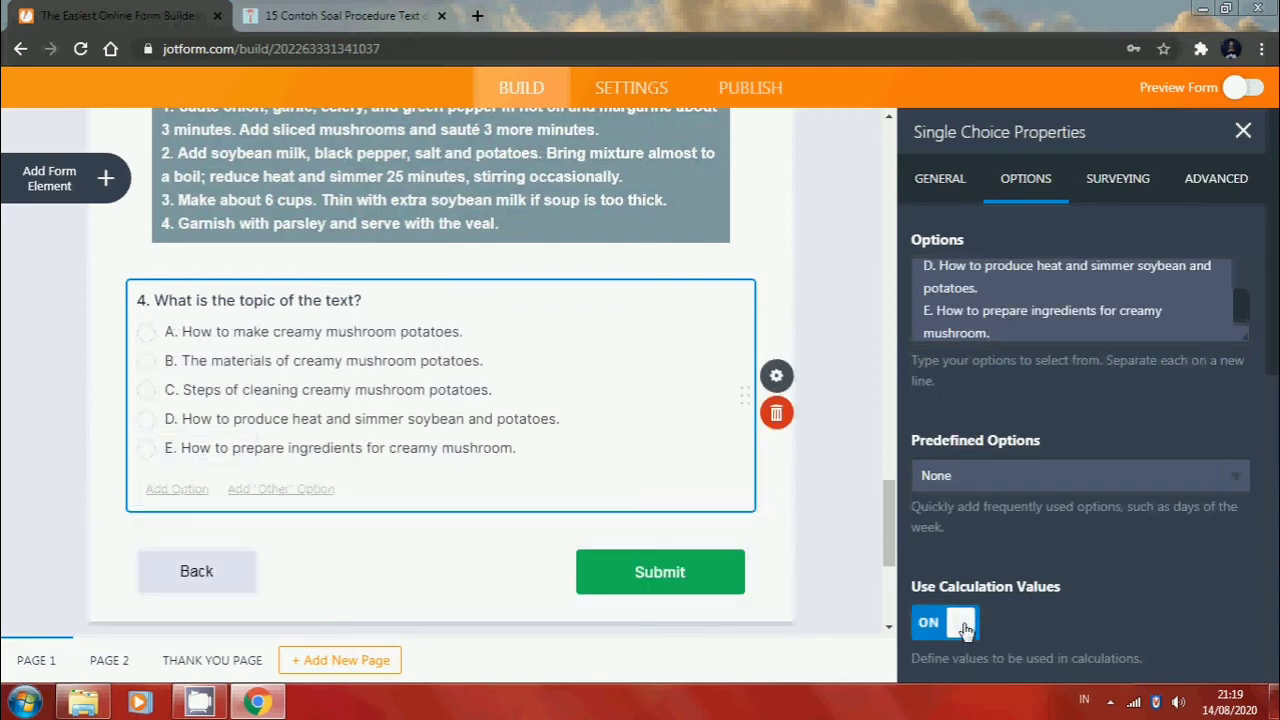
scroll(966, 630, "down", 2)
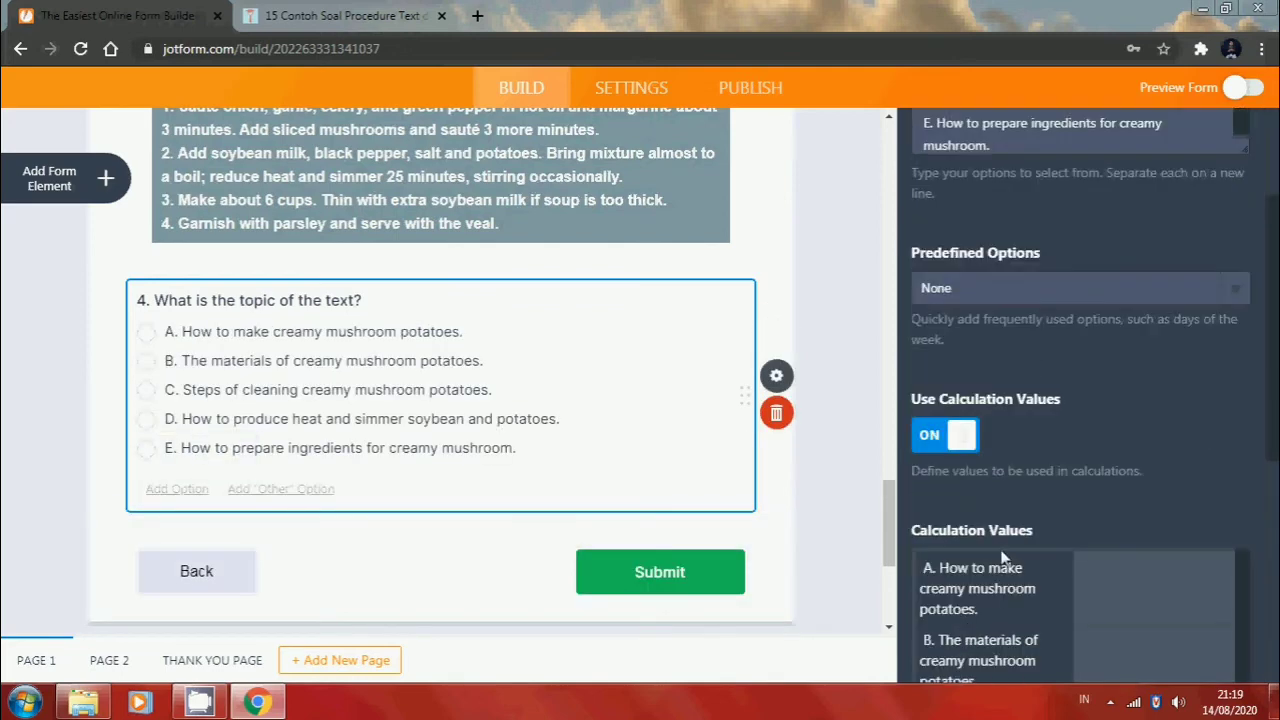
scroll(1004, 560, "down", 1)
left_click(386, 12)
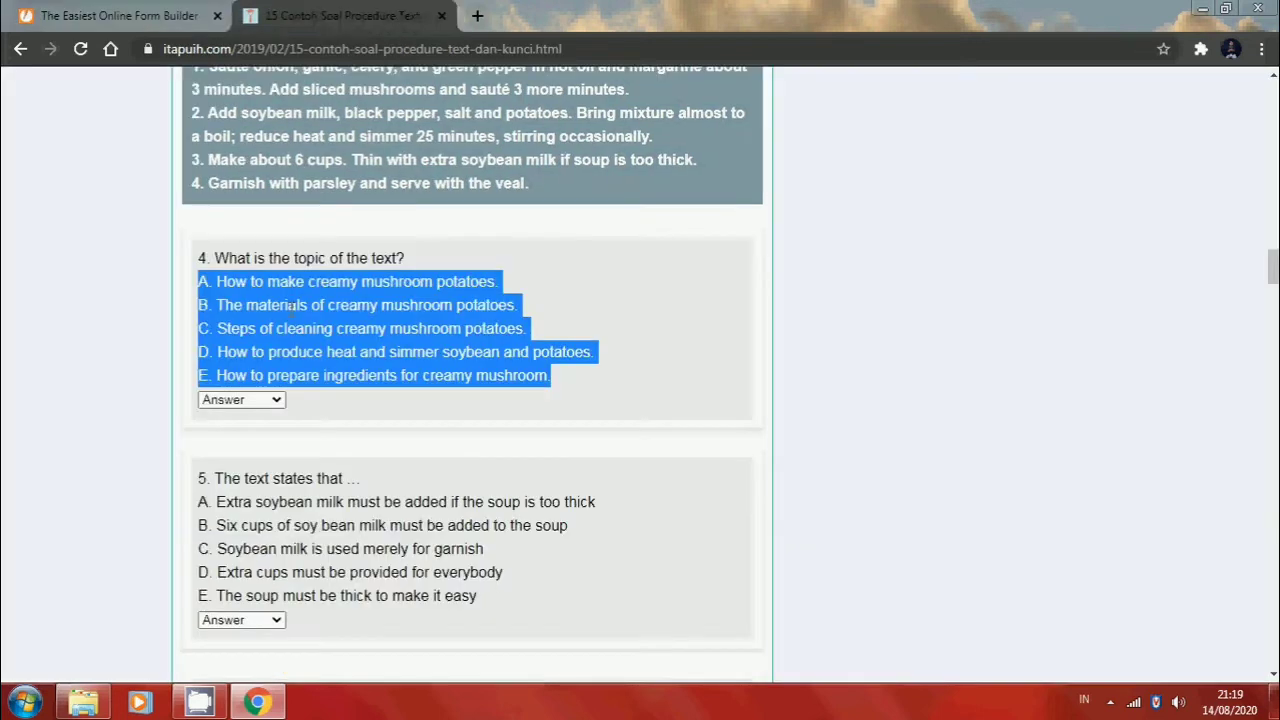
left_click(205, 400)
left_click(100, 15)
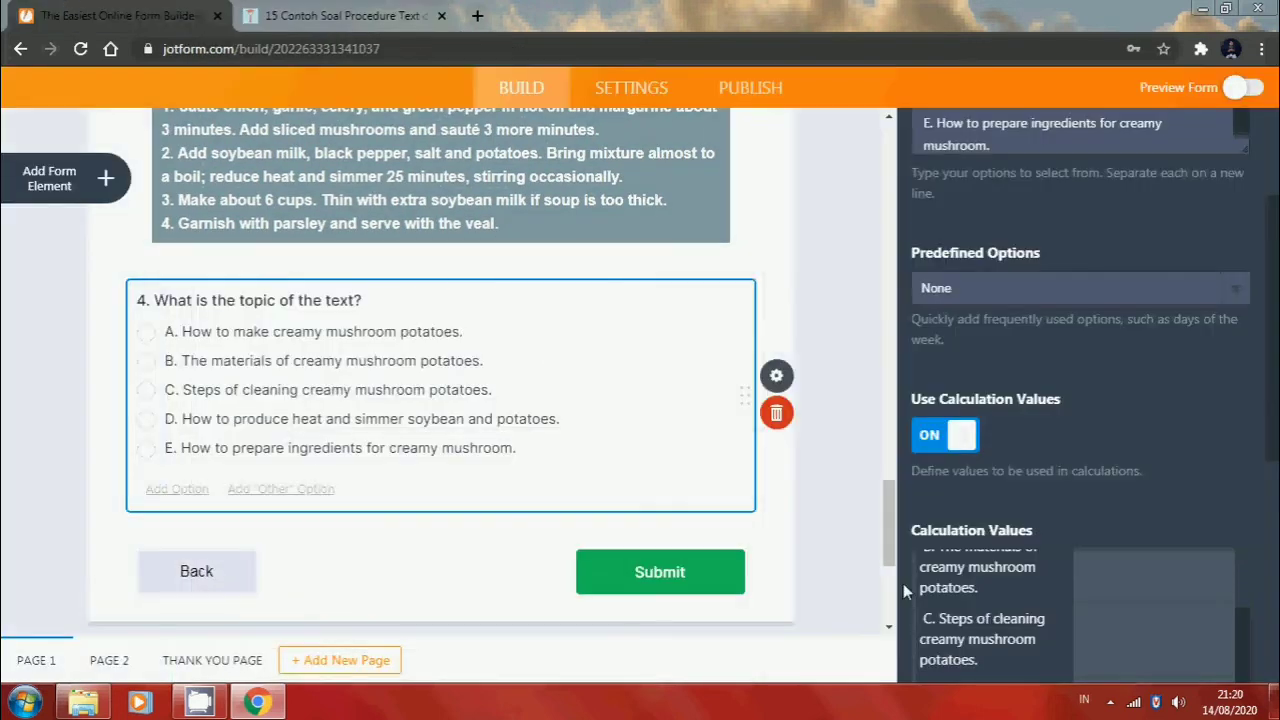
Set question 4's calculation values to 20 for option A and 0 for the other four options, and close its properties
scroll(1013, 648, "up", 5)
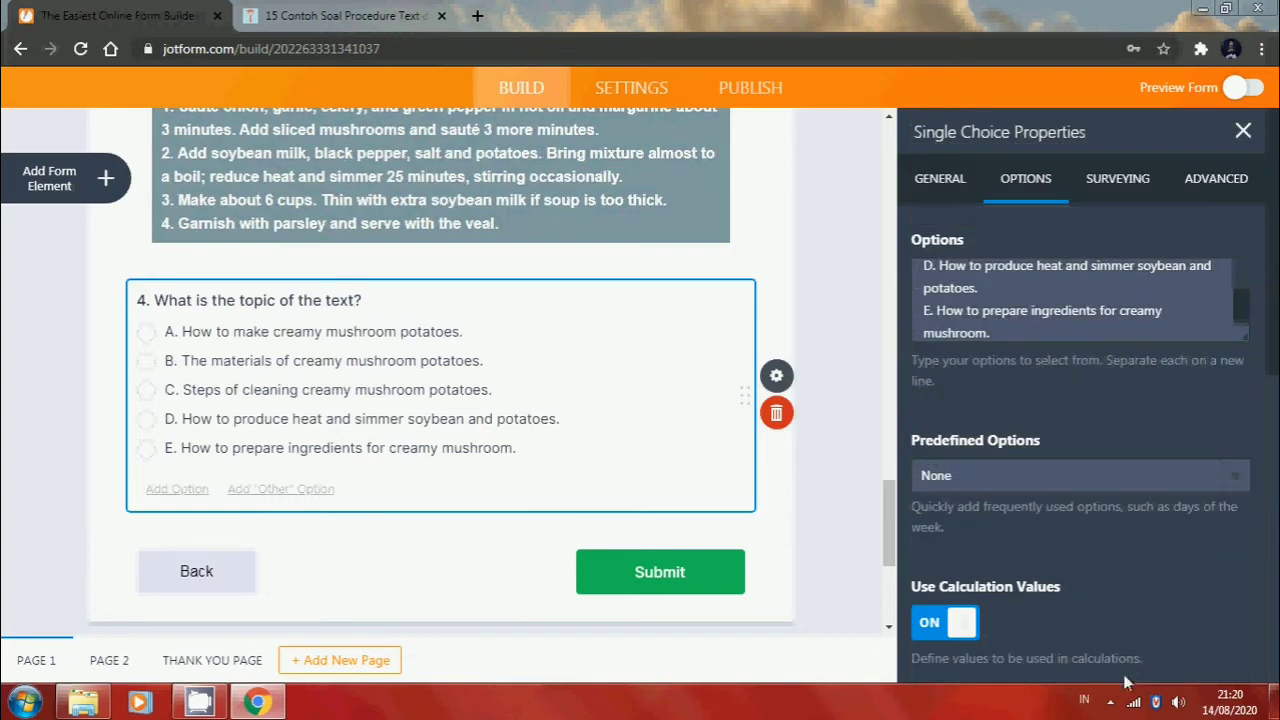
scroll(1154, 497, "down", 3)
scroll(1248, 514, "down", 3)
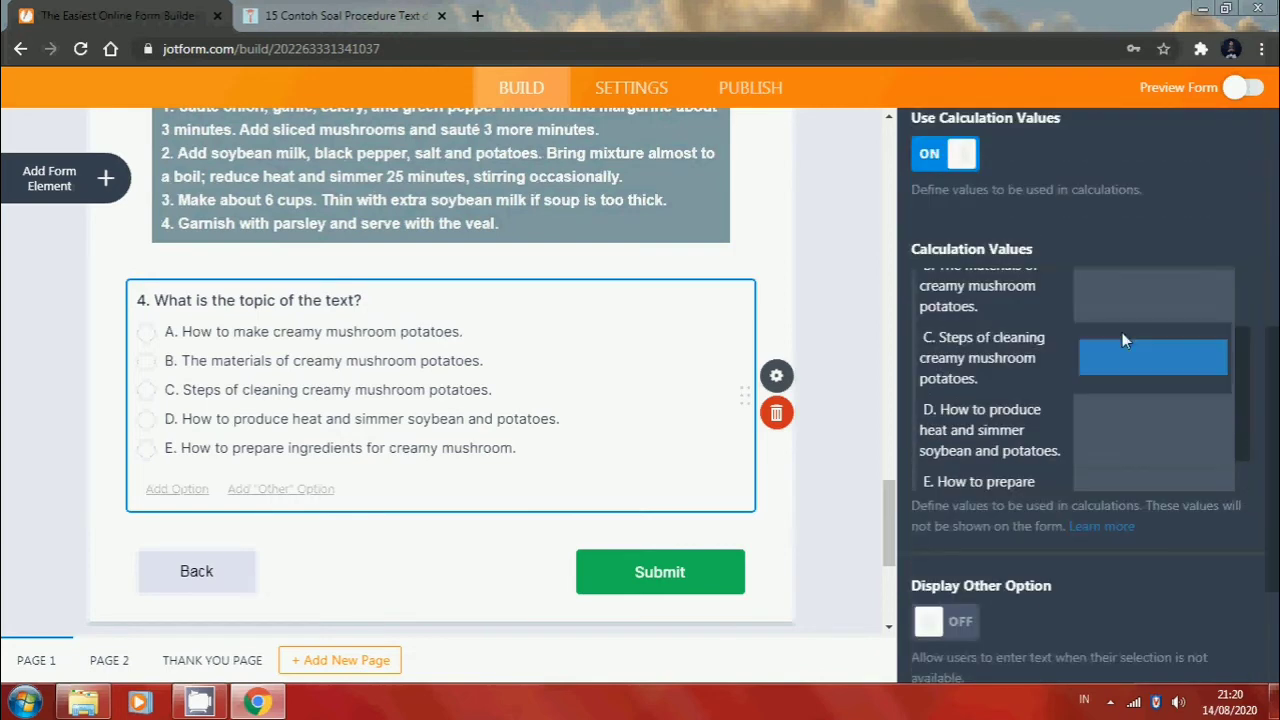
scroll(1115, 325, "up", 2)
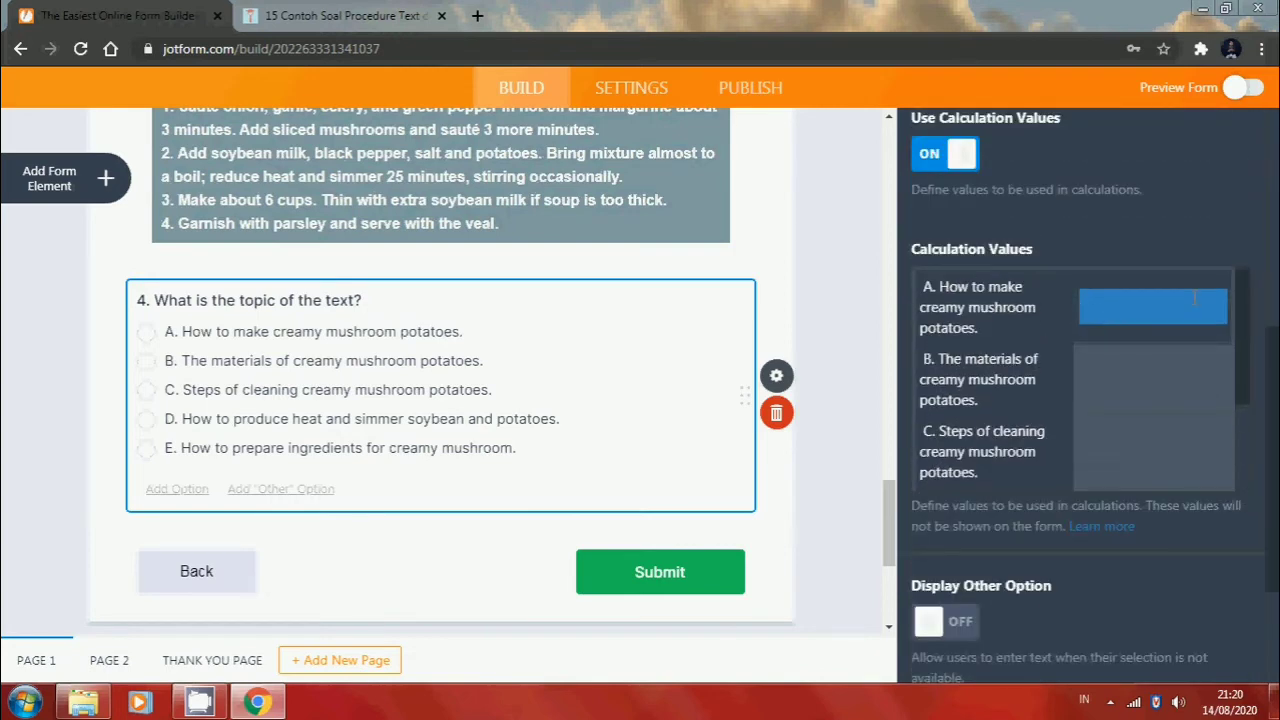
type("0")
left_click(1166, 365)
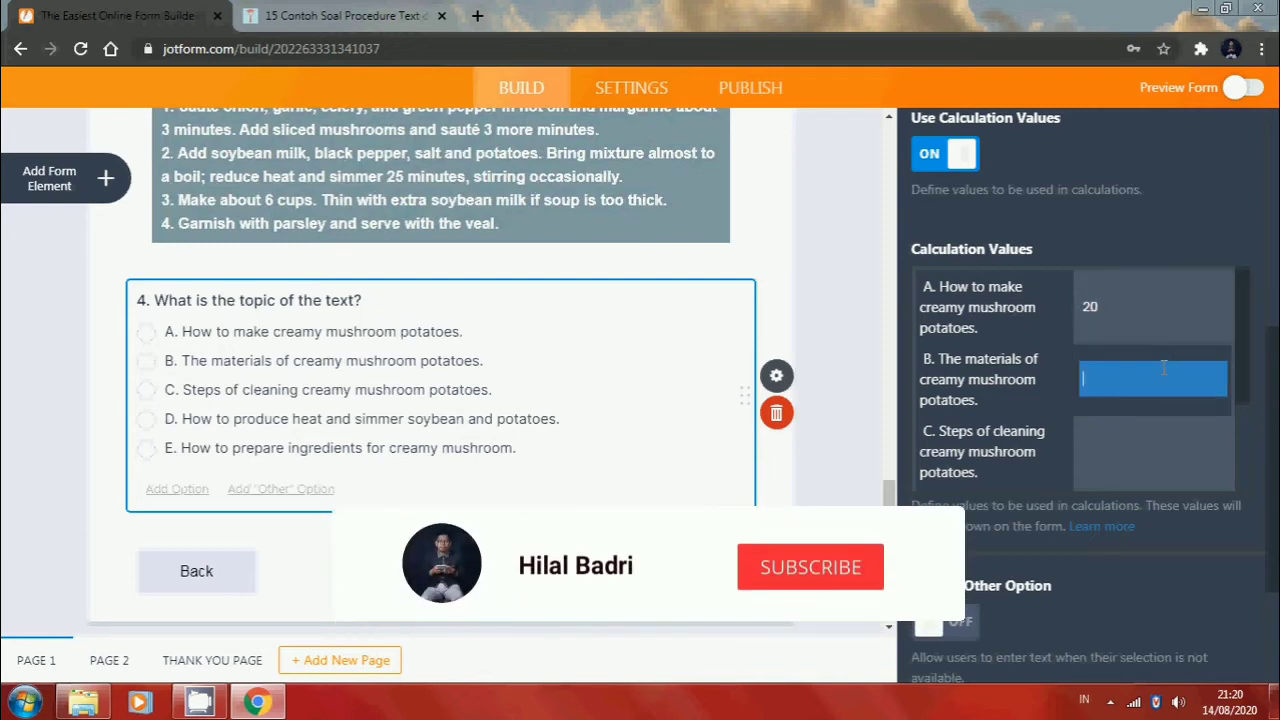
type("0")
left_click(1125, 470)
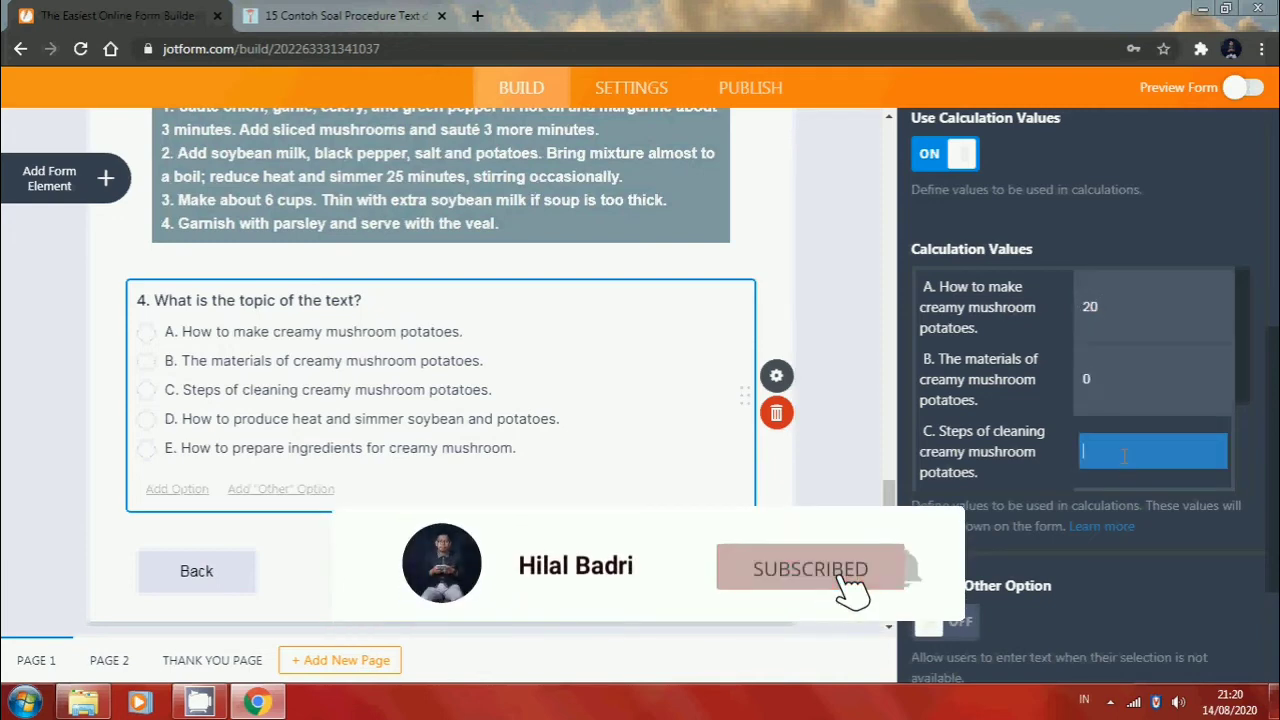
type("0")
key("Tab")
type("0")
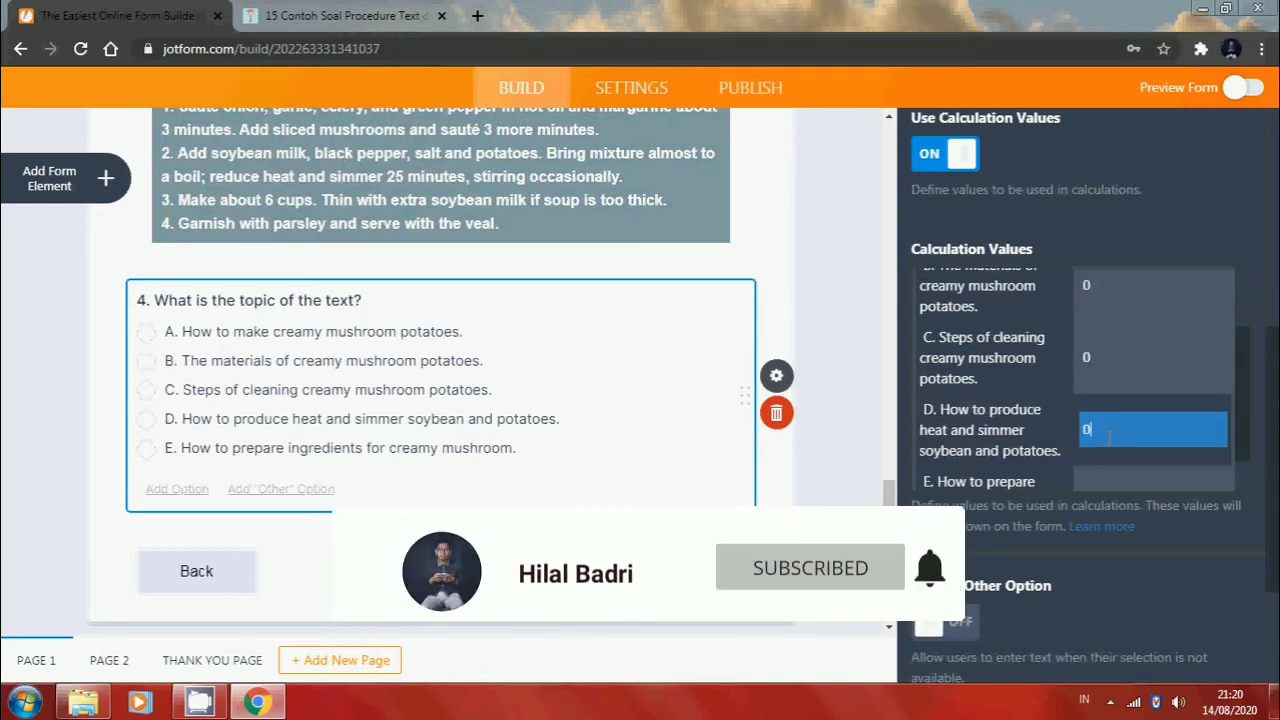
key("Tab")
type("0")
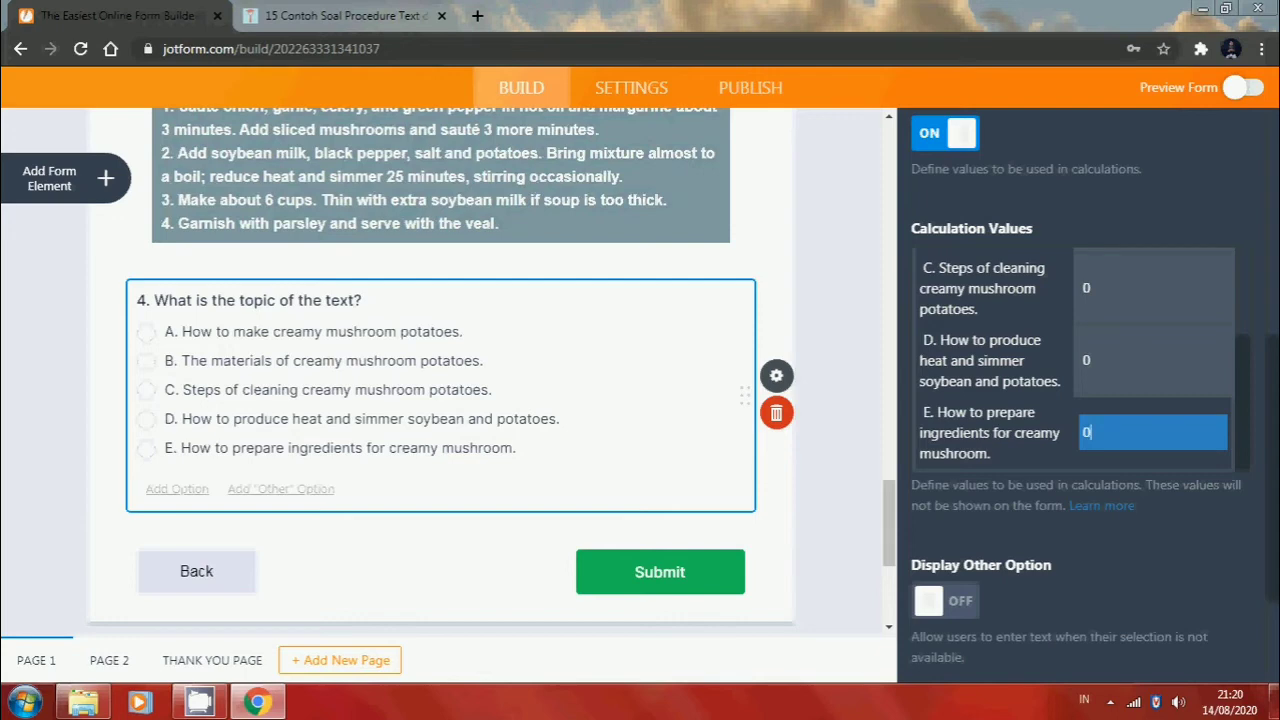
type("0")
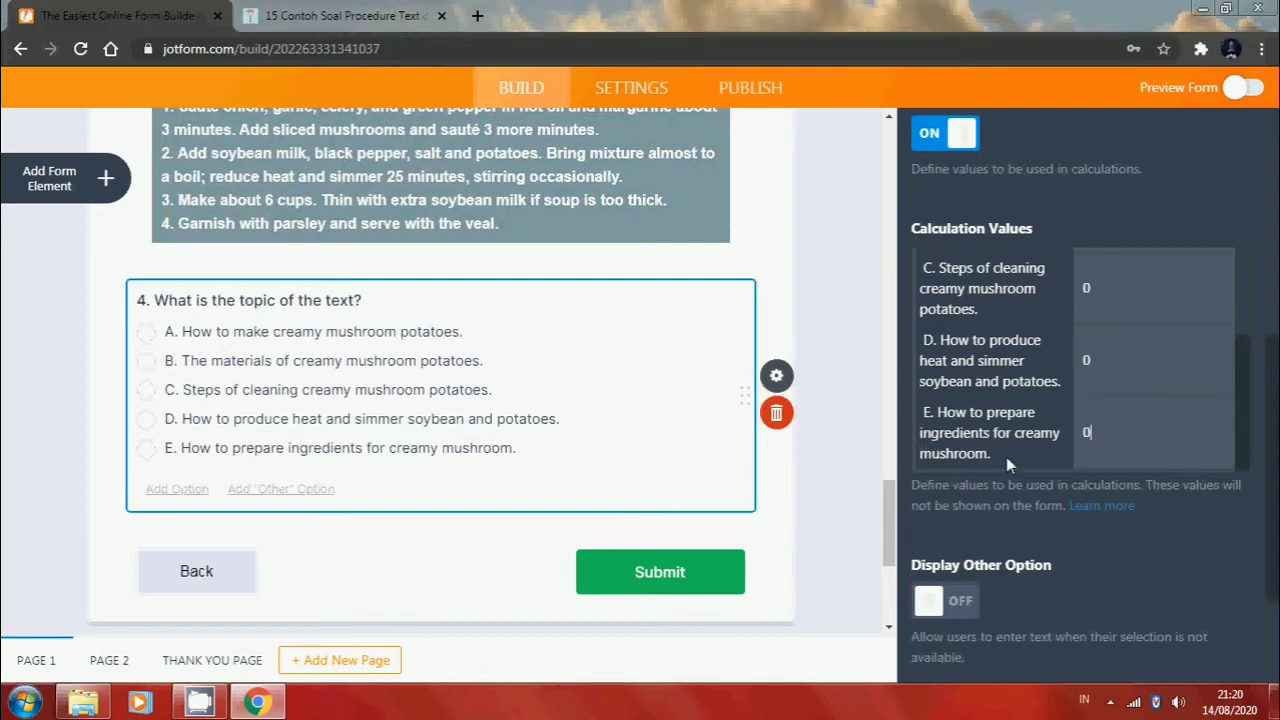
scroll(1120, 588, "down", 2)
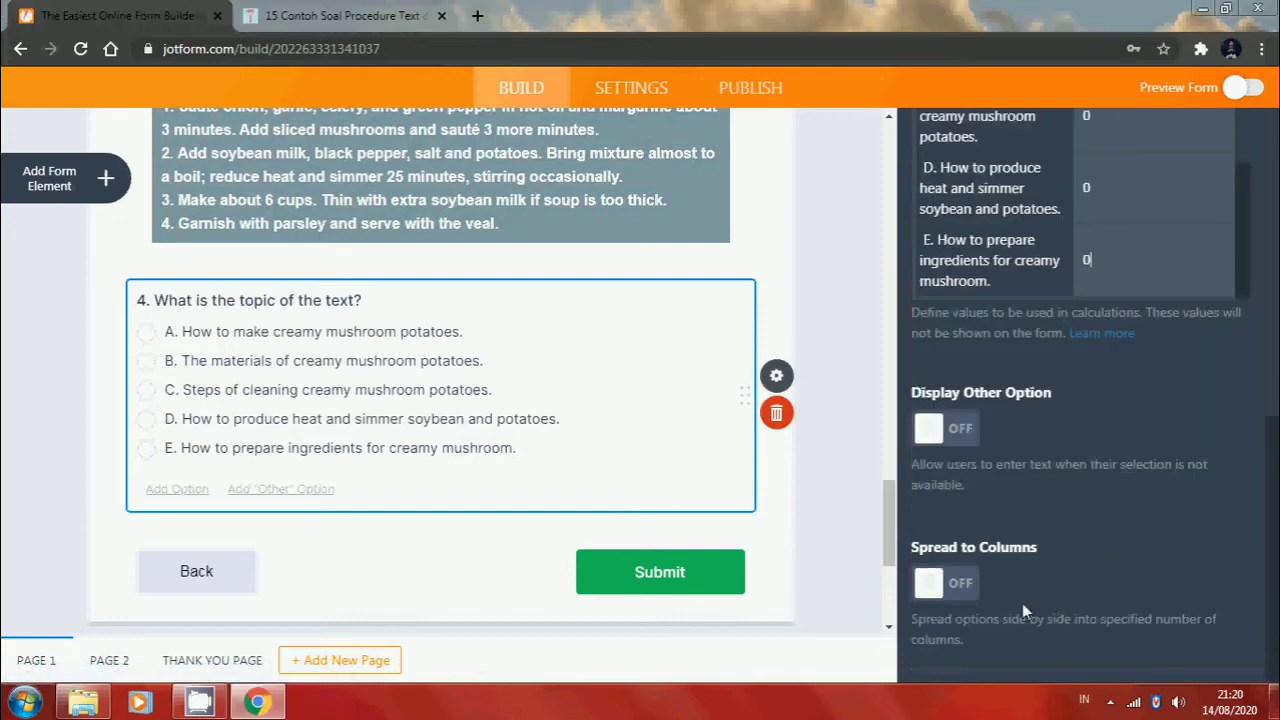
left_click(1109, 348)
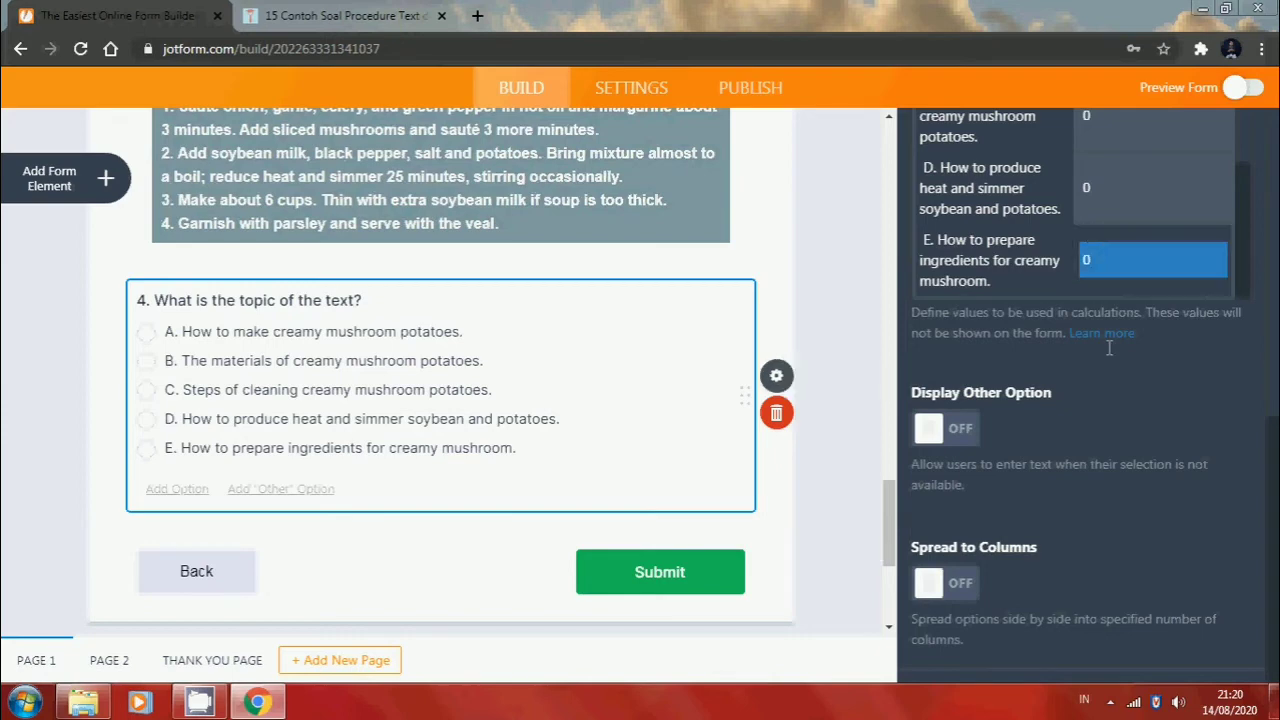
scroll(1108, 350, "up", 6)
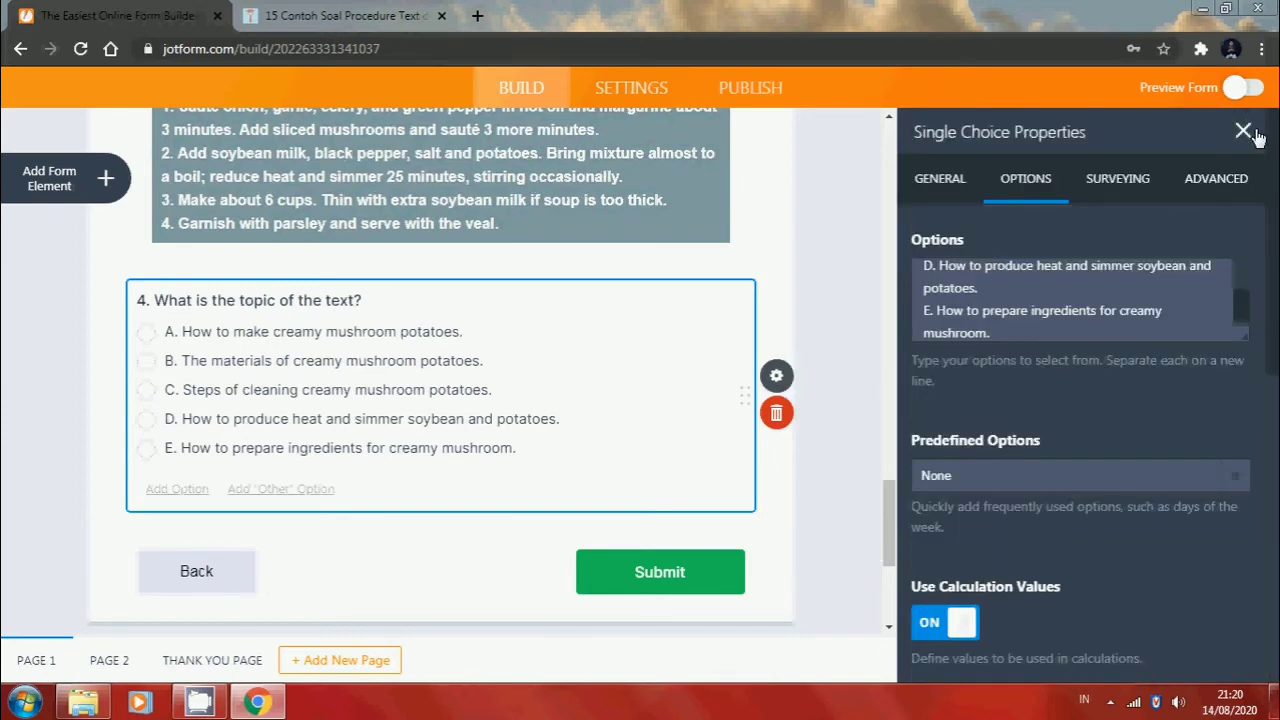
left_click(1243, 132)
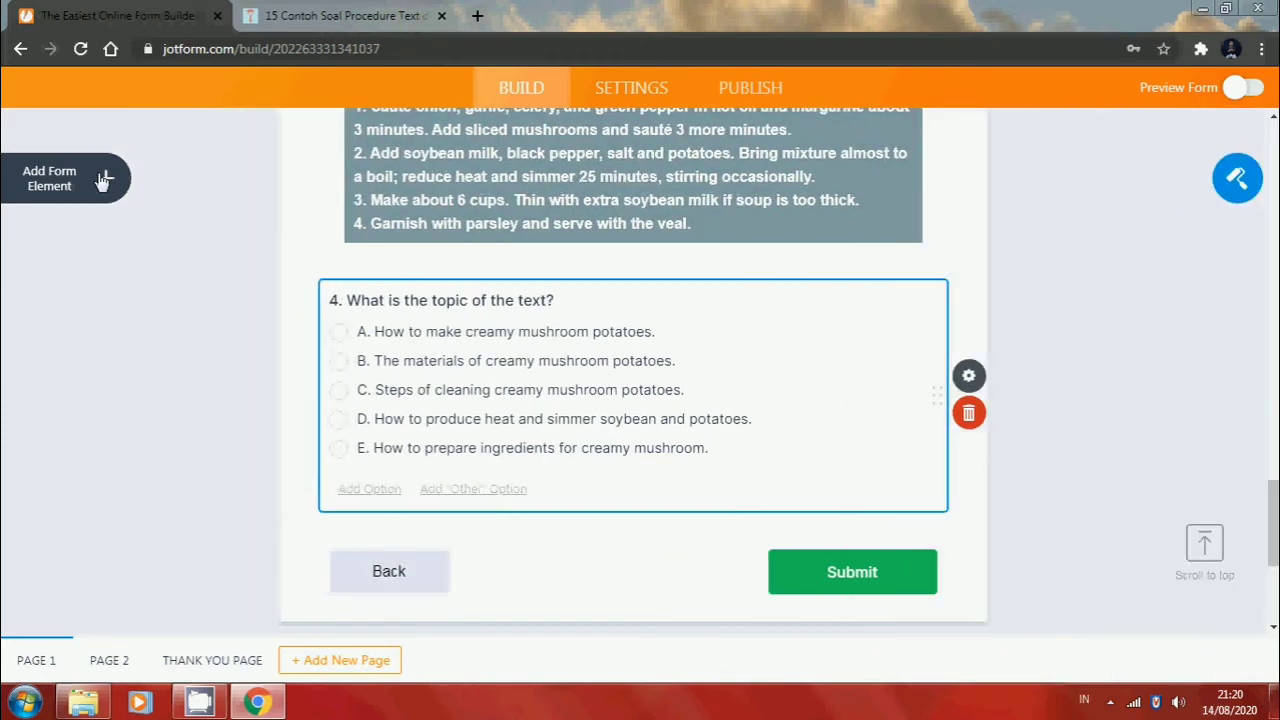
Add a Single Choice element below question 4 with the question "5. The text states that ..." copied from the itapuih.com page
left_click(105, 180)
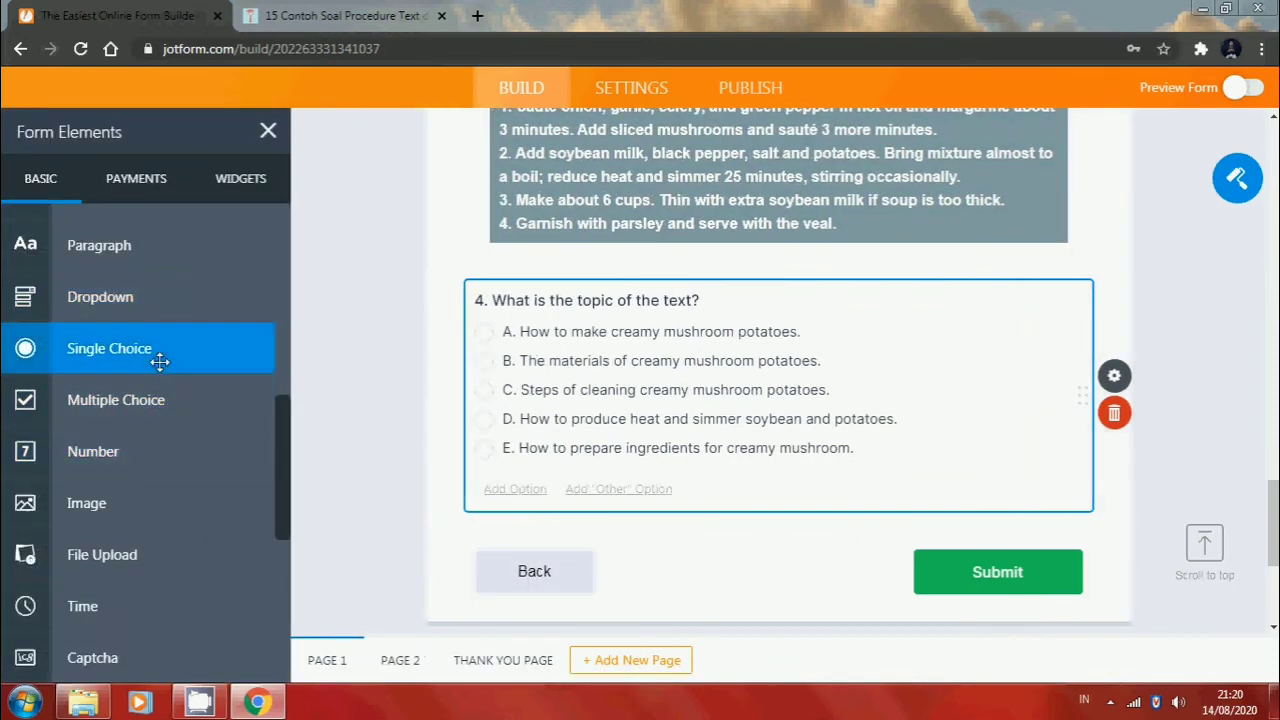
left_click(172, 360)
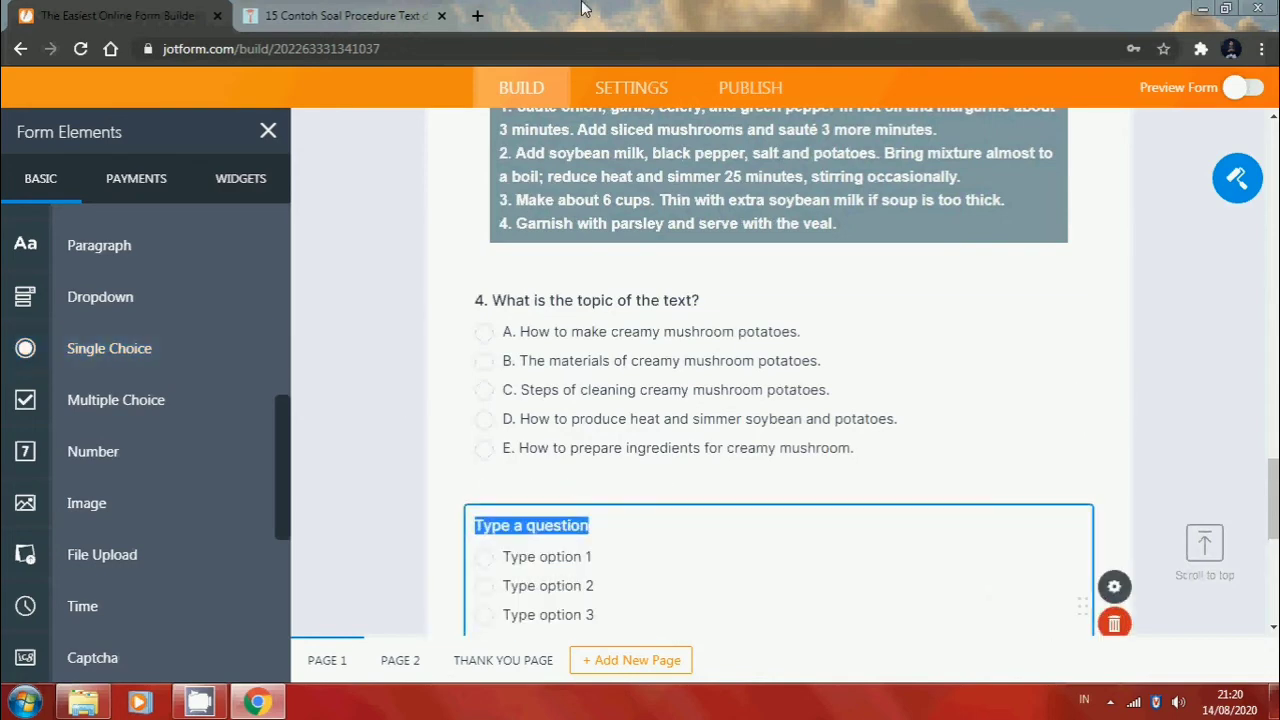
left_click(390, 12)
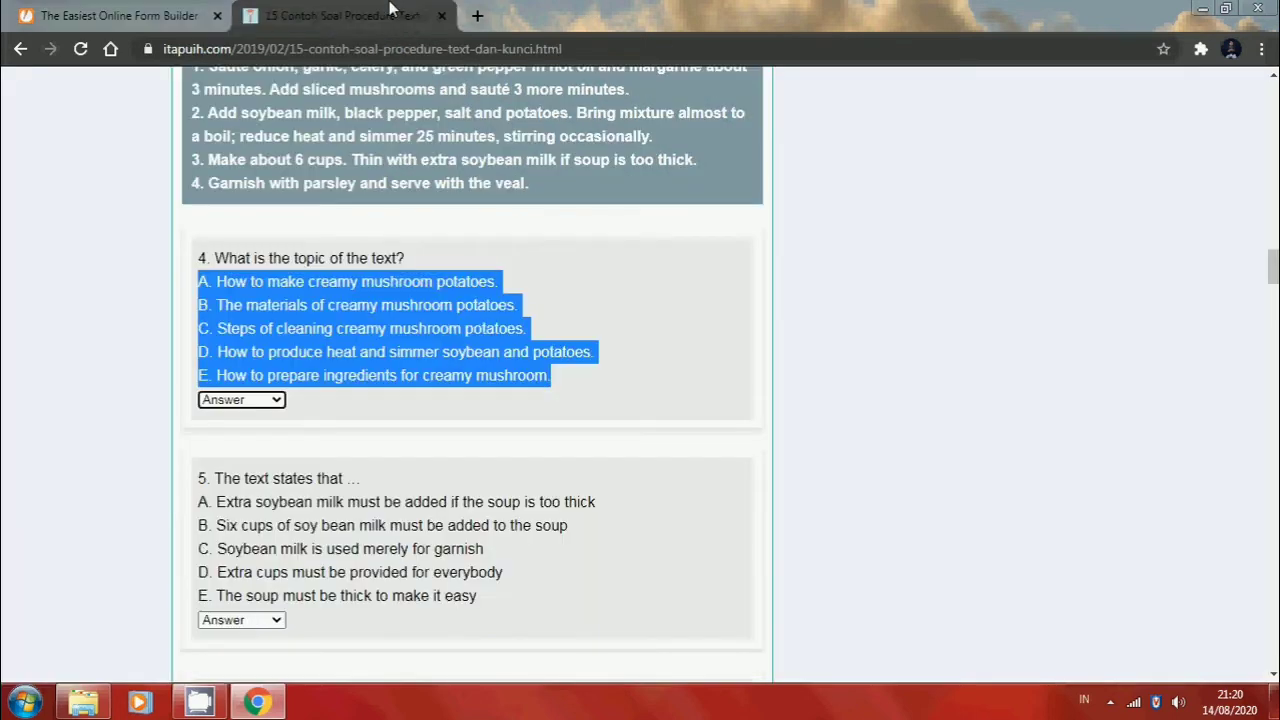
left_click(358, 480)
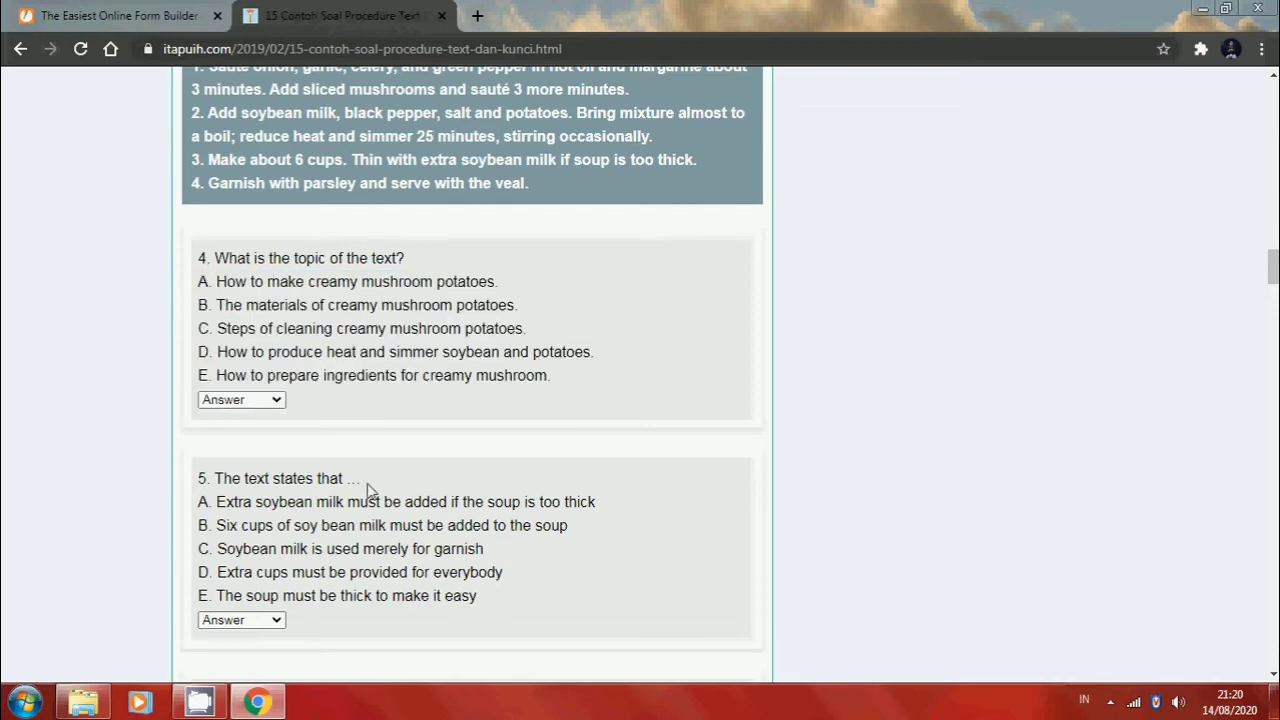
left_click_drag(364, 481, 270, 479)
left_click_drag(378, 488, 193, 478)
key("ctrl+c")
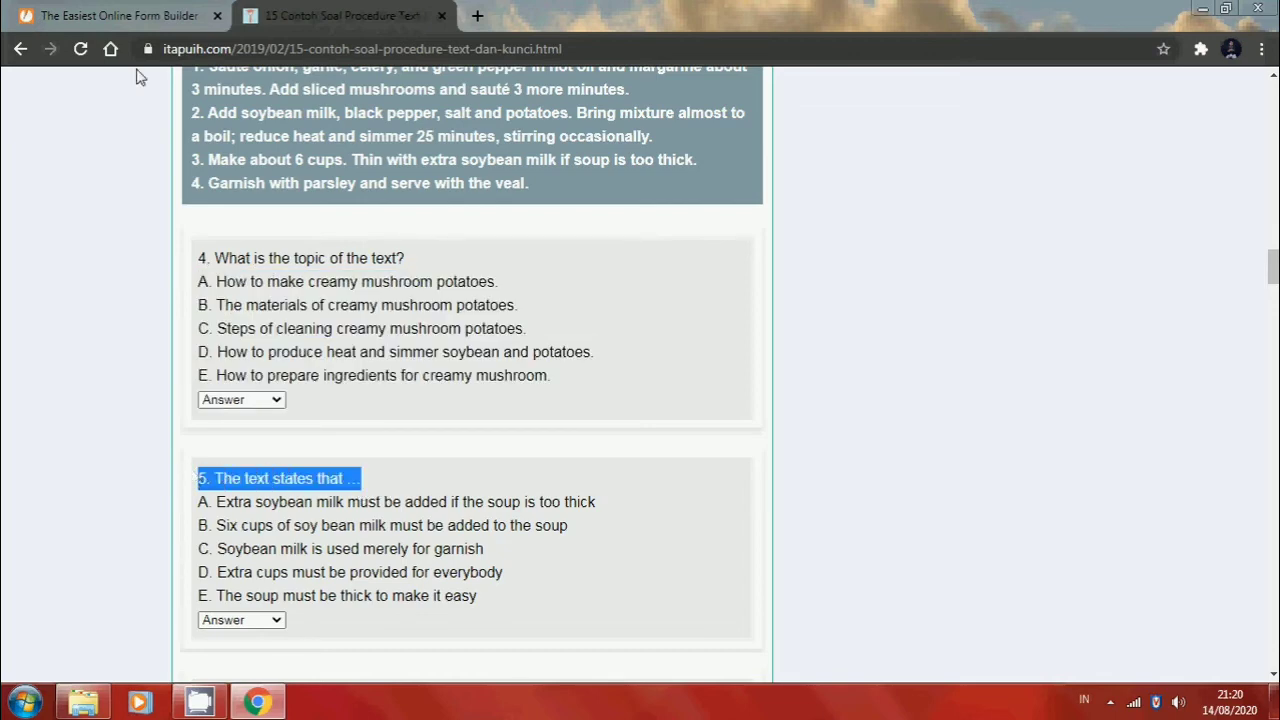
left_click(124, 12)
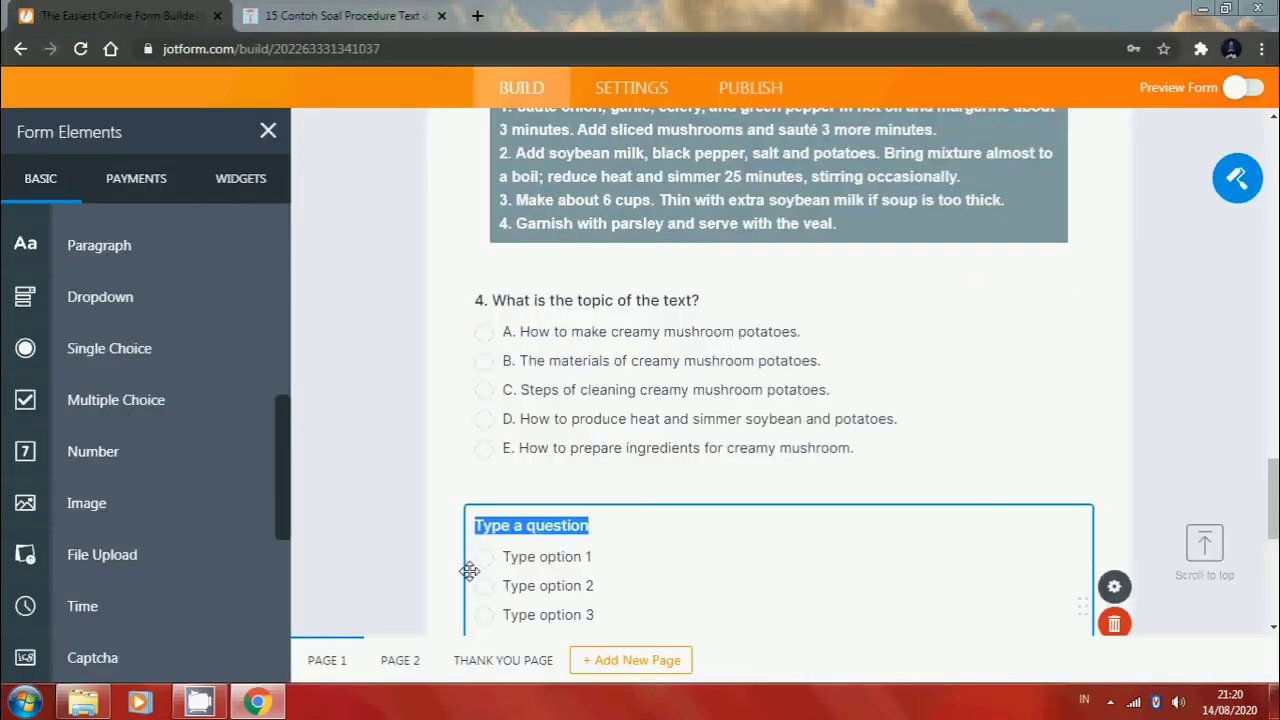
key("ctrl+v")
Replace question 5's default options with the five answers A to E copied from question 5 on the itapuih.com page
left_click(410, 10)
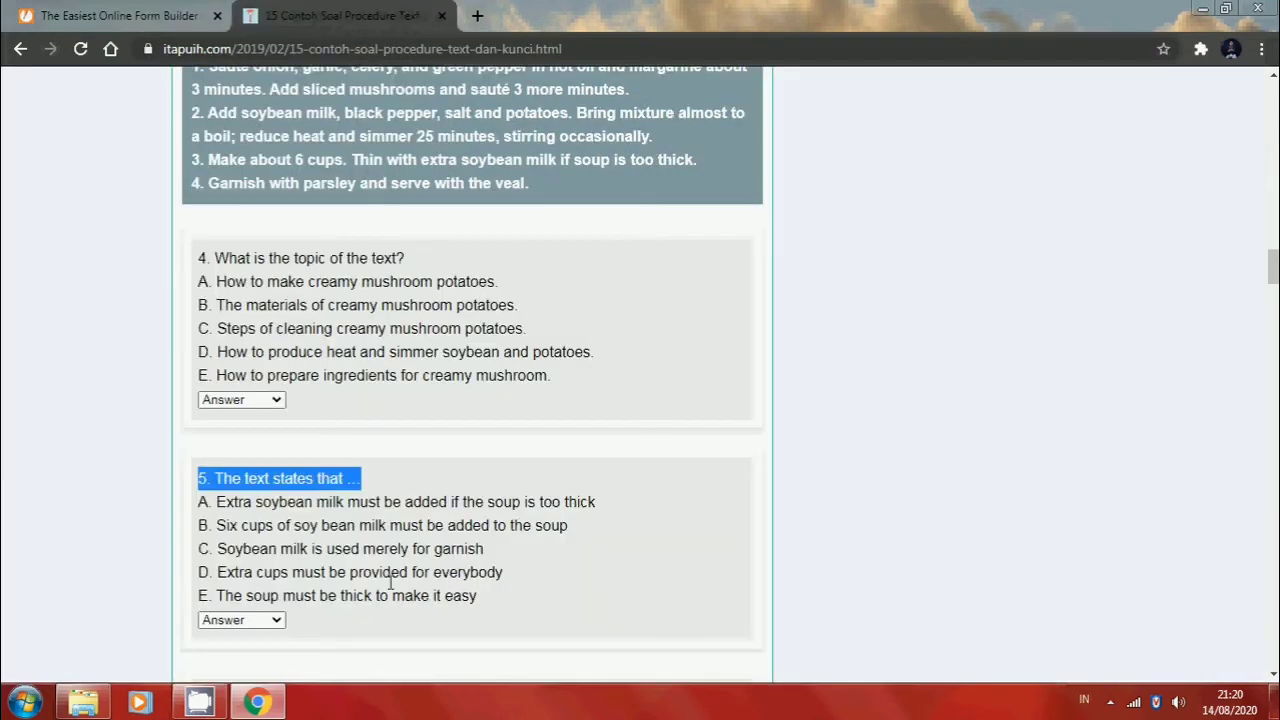
left_click_drag(491, 611, 194, 499)
key("ctrl+c")
left_click(130, 15)
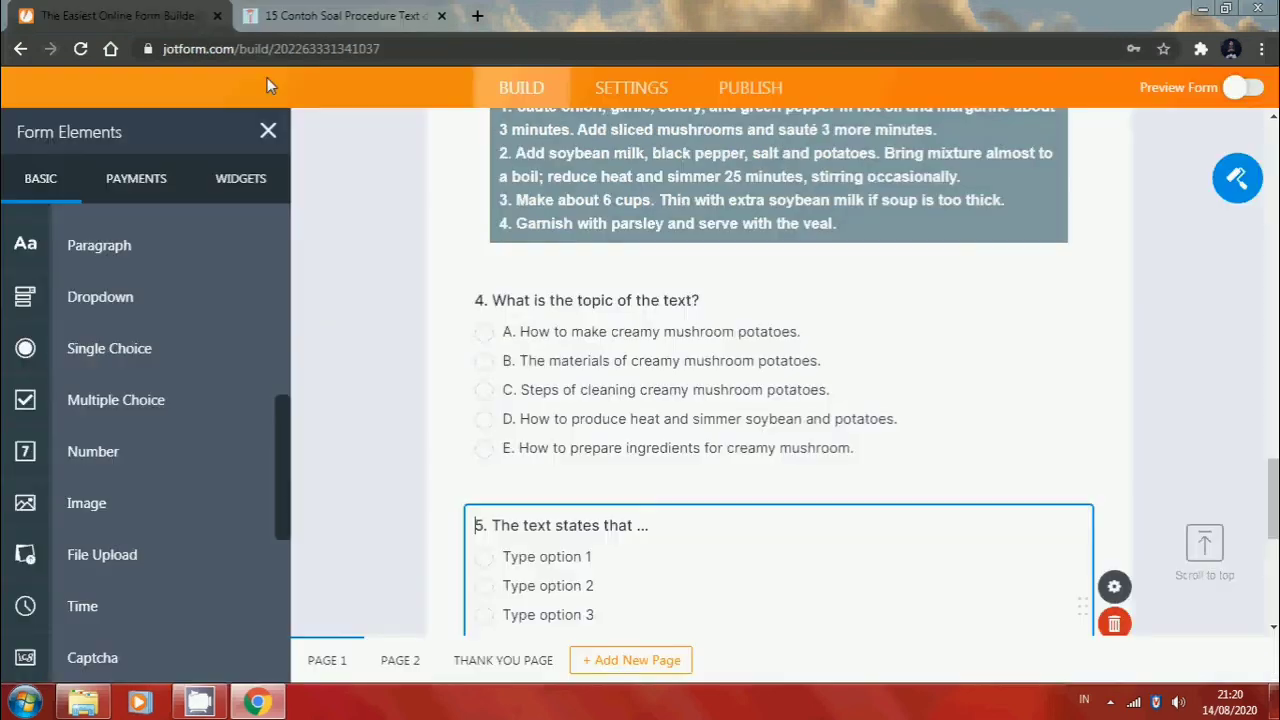
left_click(1115, 584)
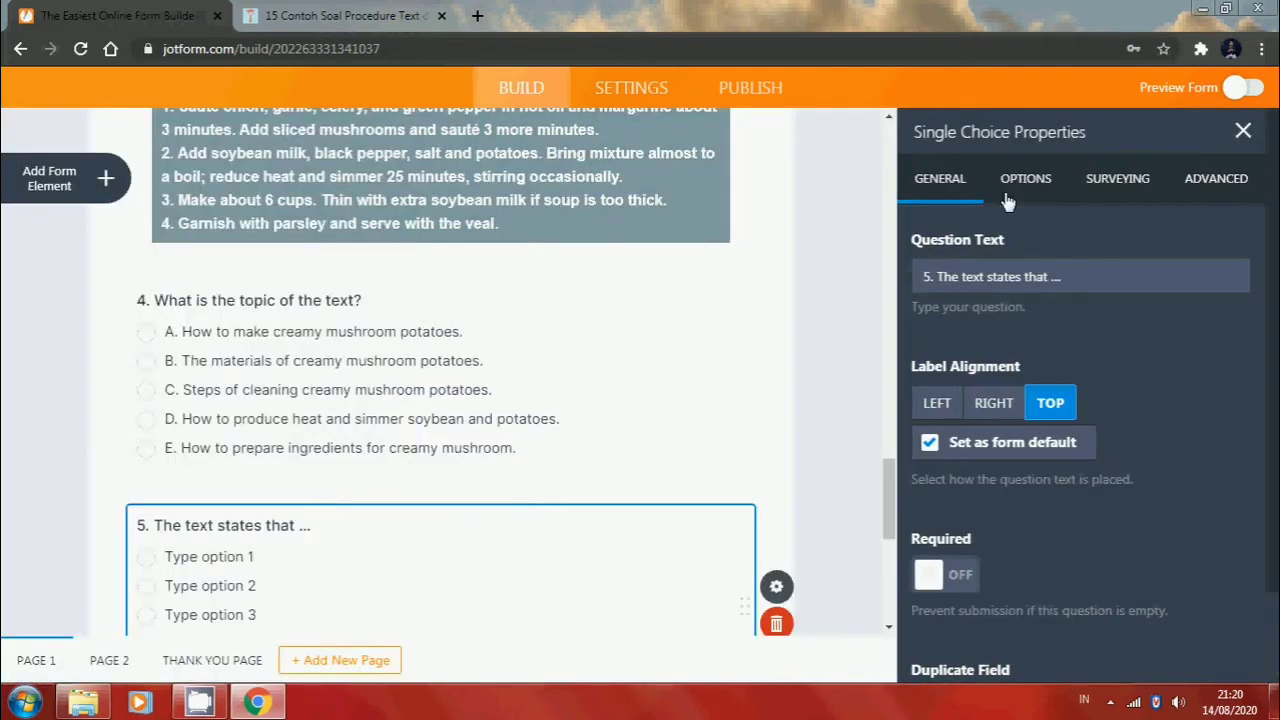
left_click(1025, 180)
left_click(1007, 279)
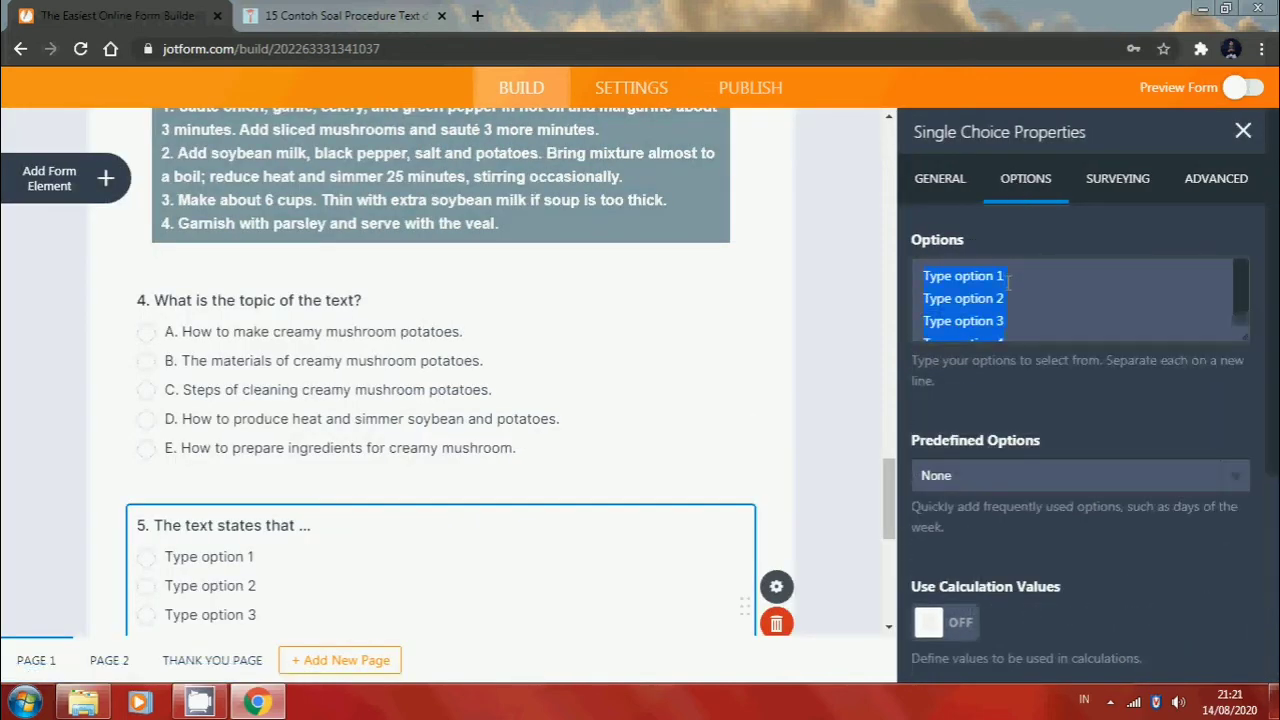
key("BackSpace")
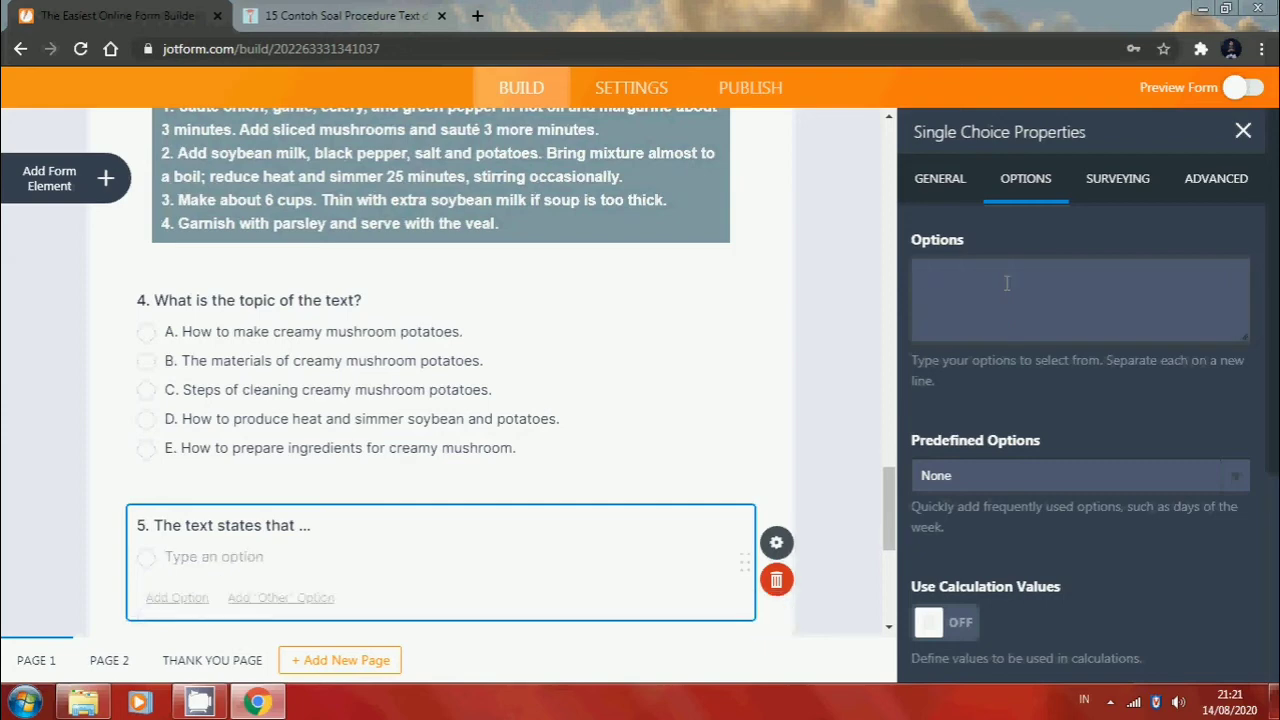
key("ctrl+v")
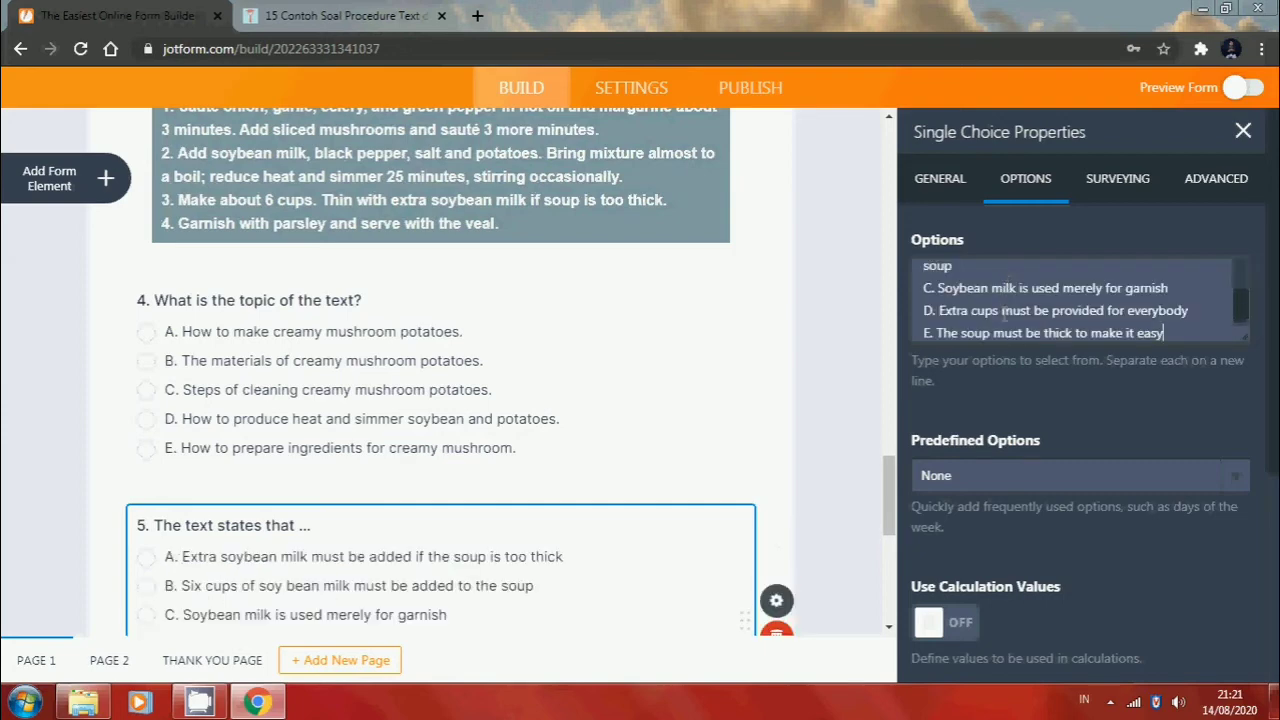
Turn on calculation values for question 5 and check its answer on the itapuih.com page
scroll(1035, 567, "down", 3)
left_click(960, 437)
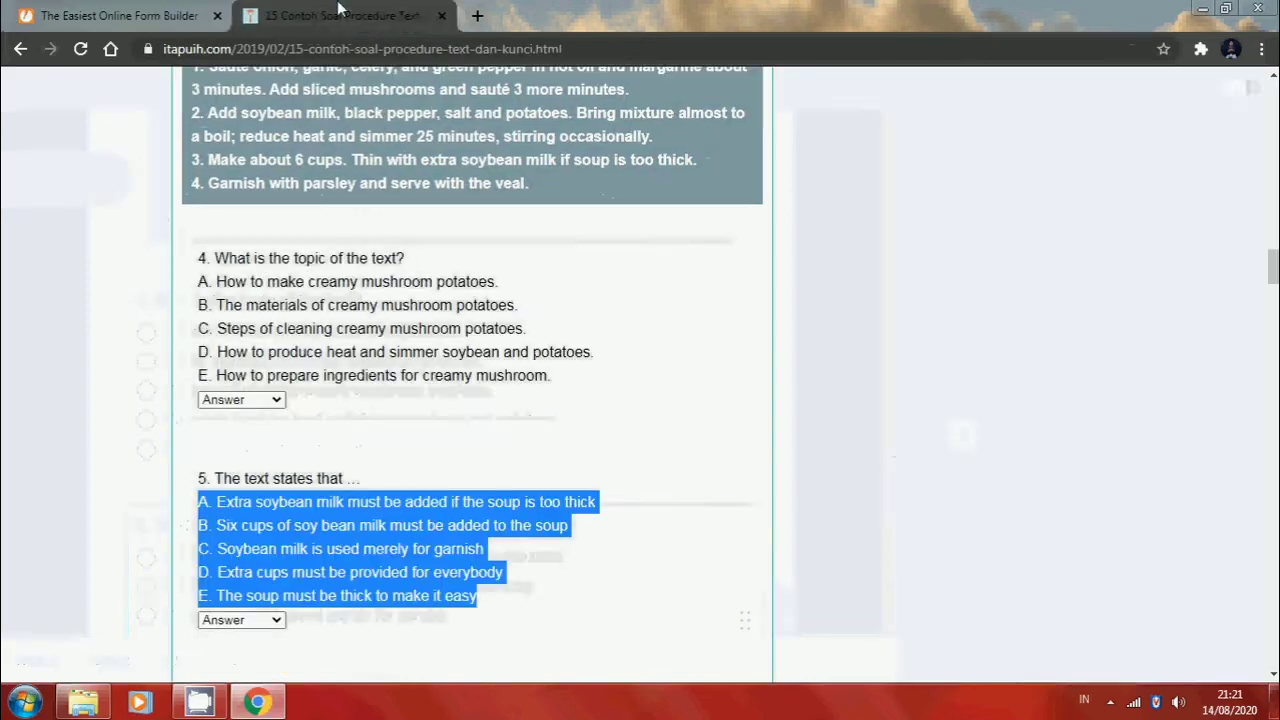
left_click(340, 15)
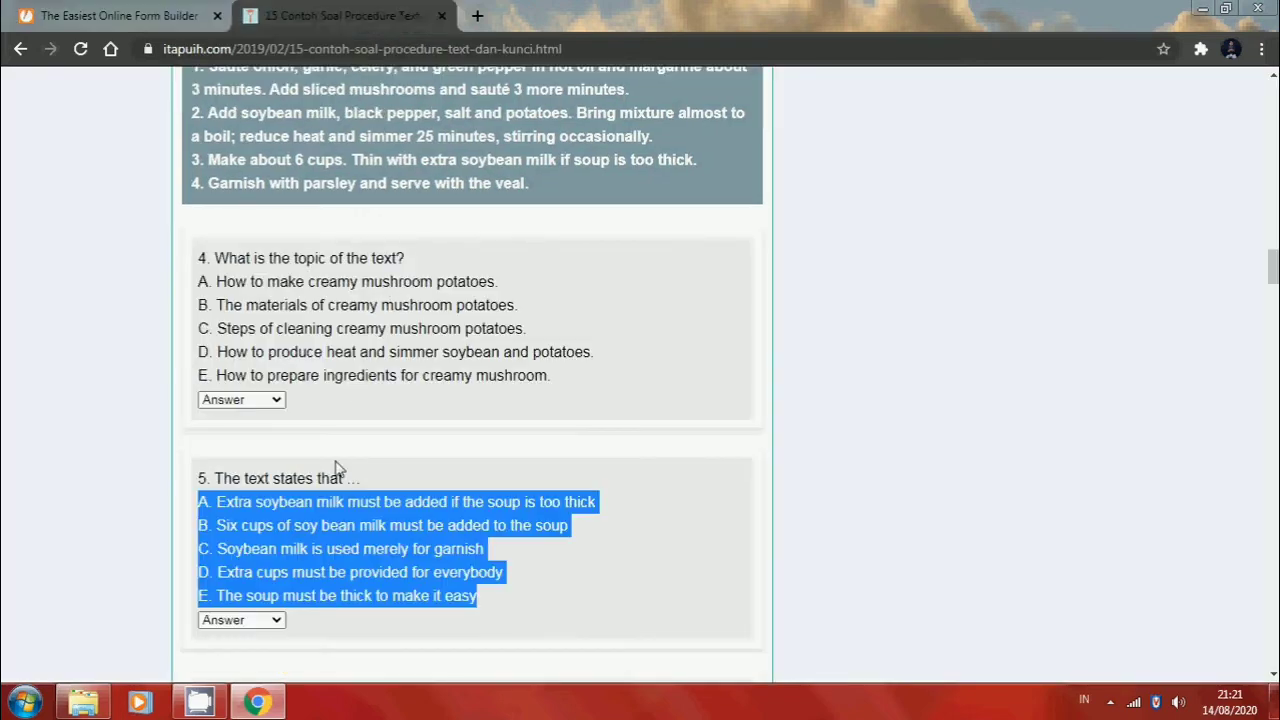
left_click(262, 620)
left_click(150, 15)
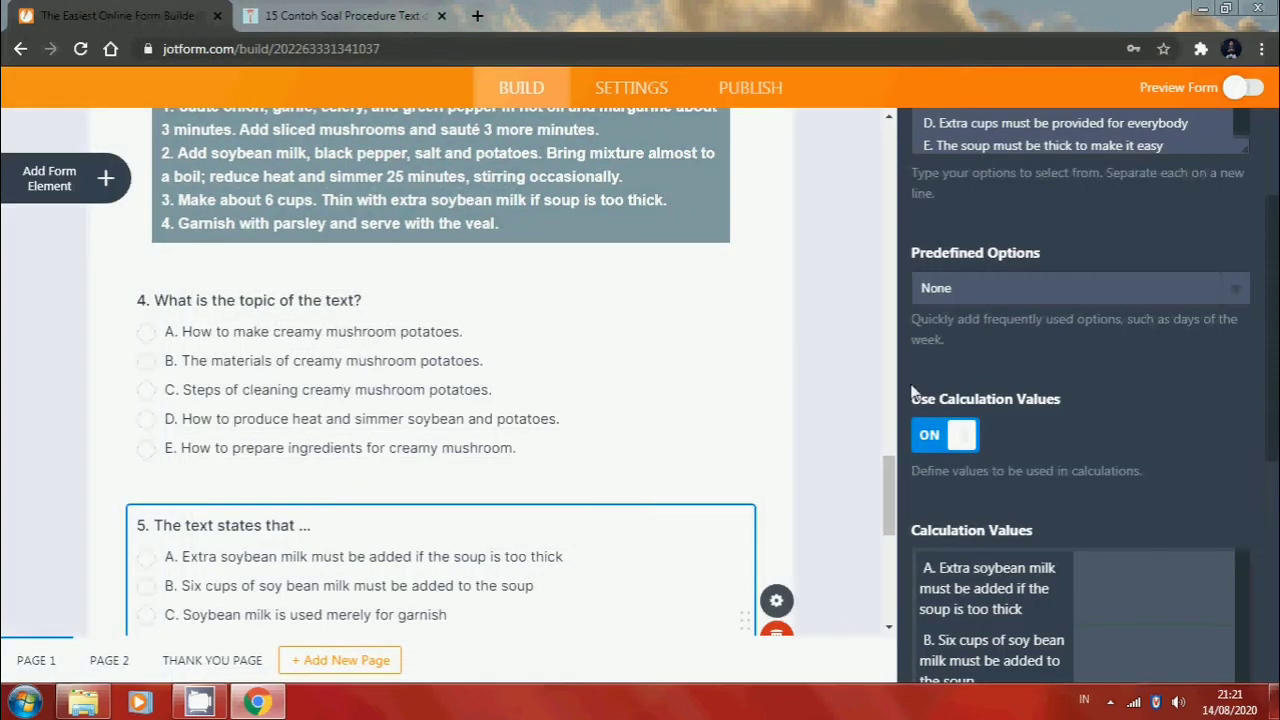
Set question 5's calculation values to 20 for option A and 0 for the other four options, and close its properties
left_click(1093, 569)
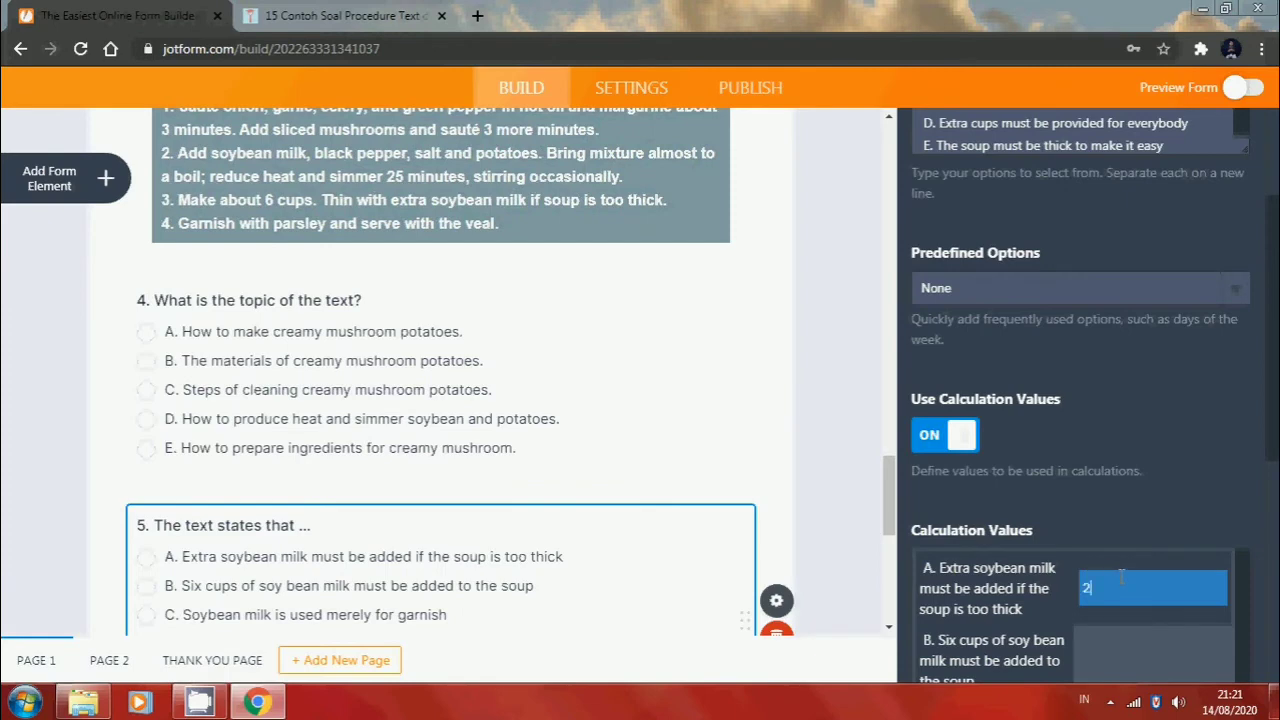
type("20")
key("Tab")
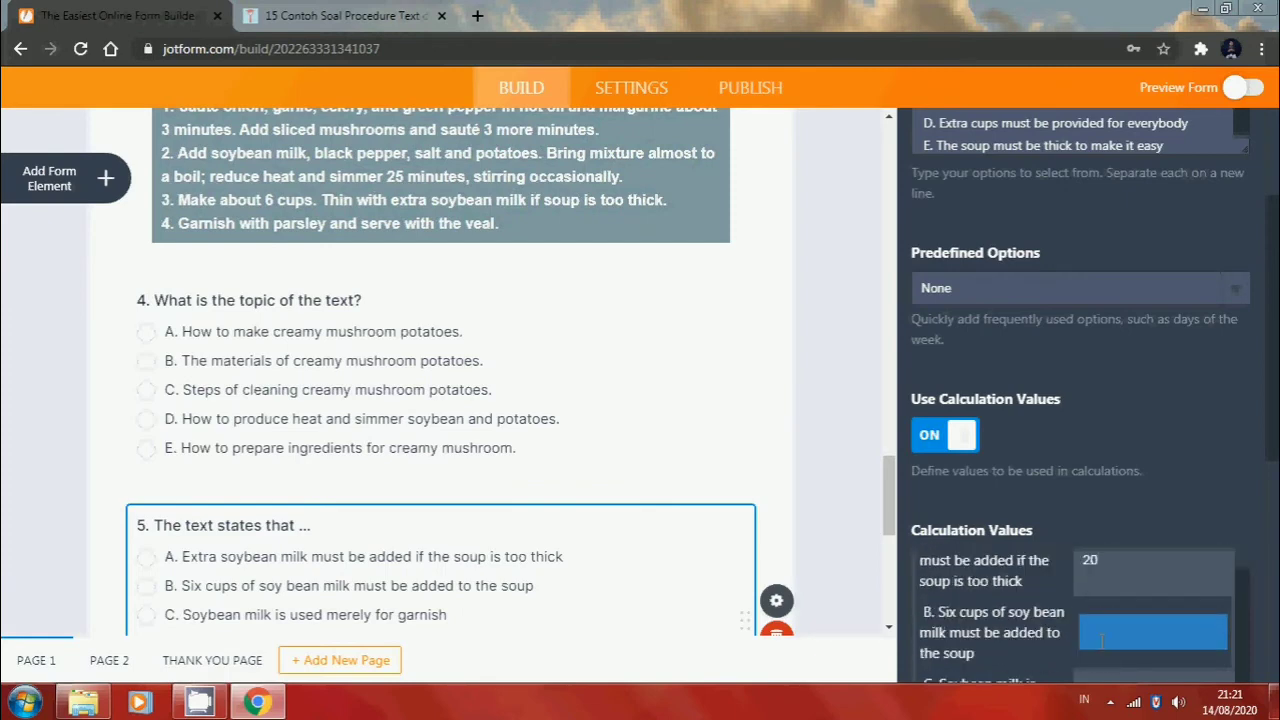
type("0")
key("Tab")
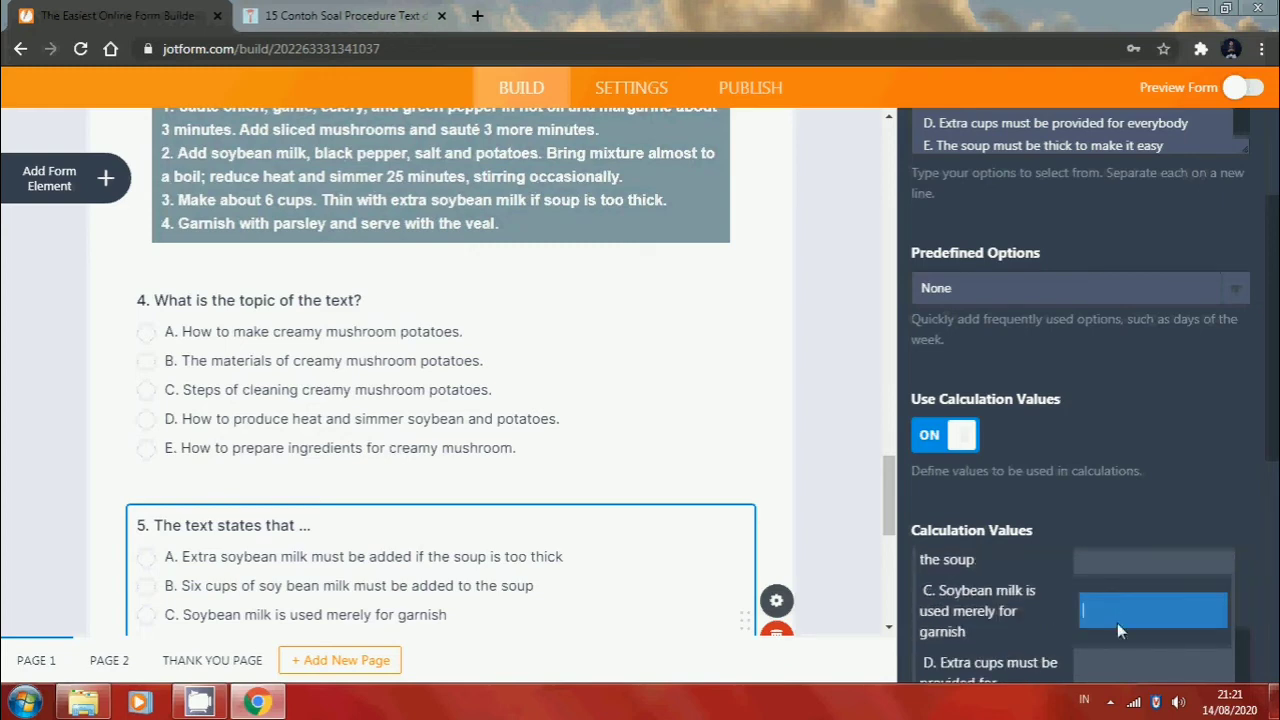
type("0")
key("Tab")
key("Tab")
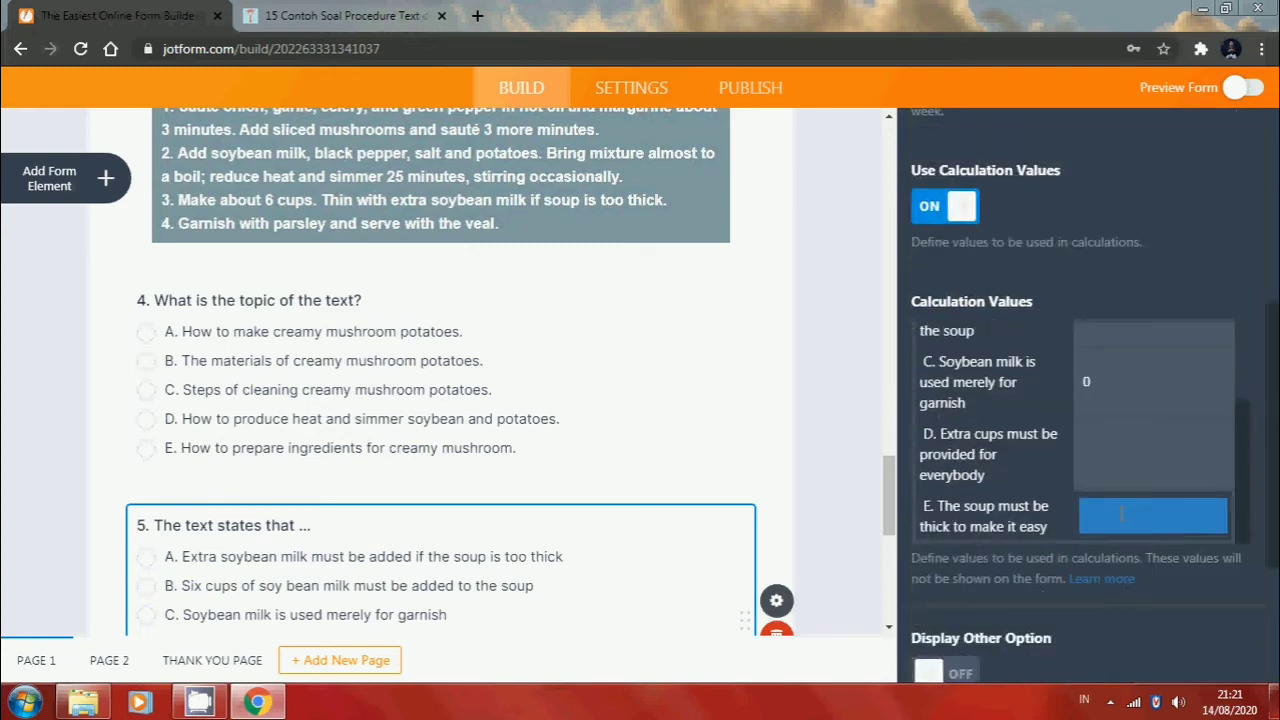
type("0")
left_click(1113, 423)
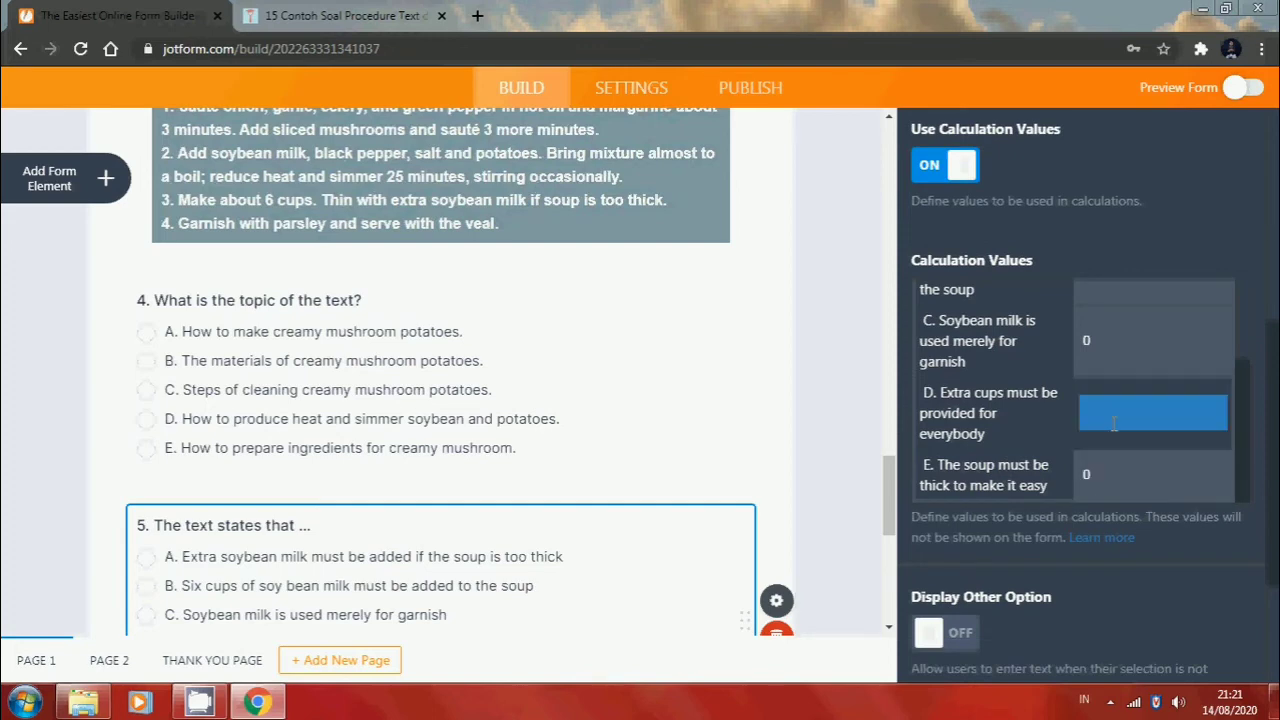
type("0")
key("Tab")
left_click(1068, 521)
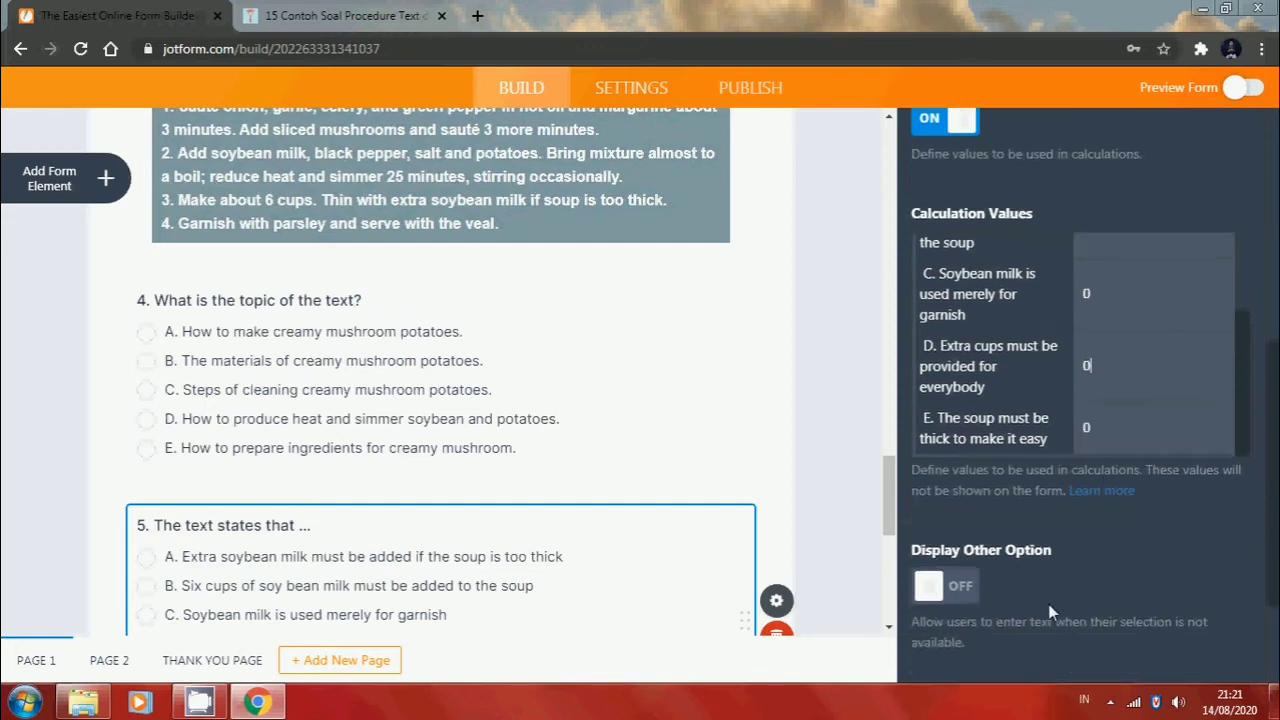
scroll(1050, 612, "down", 2)
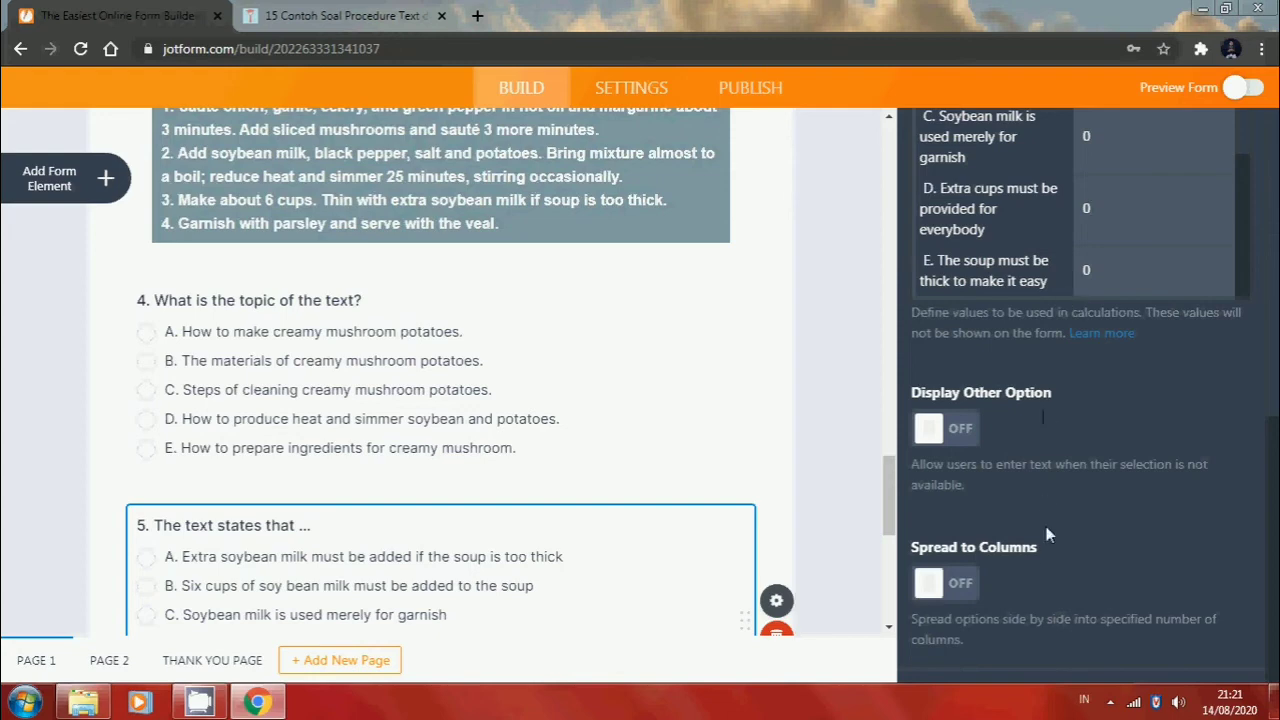
scroll(1099, 400, "up", 6)
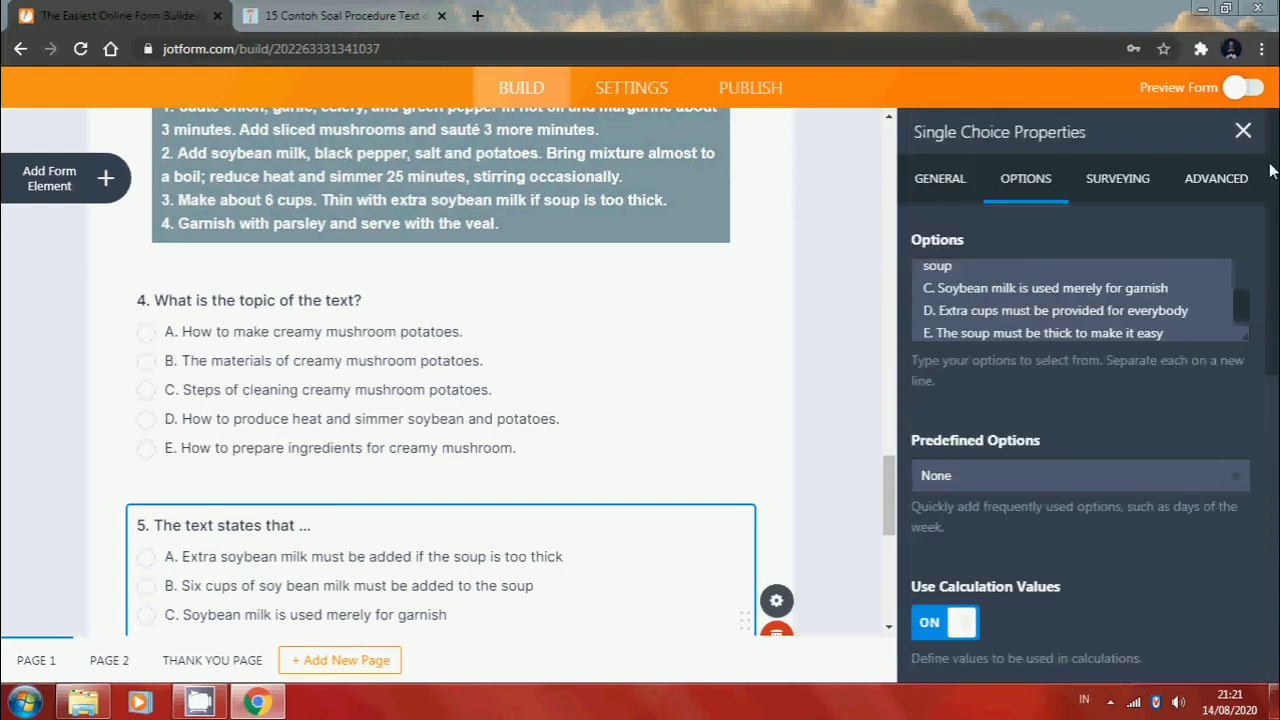
left_click(1243, 131)
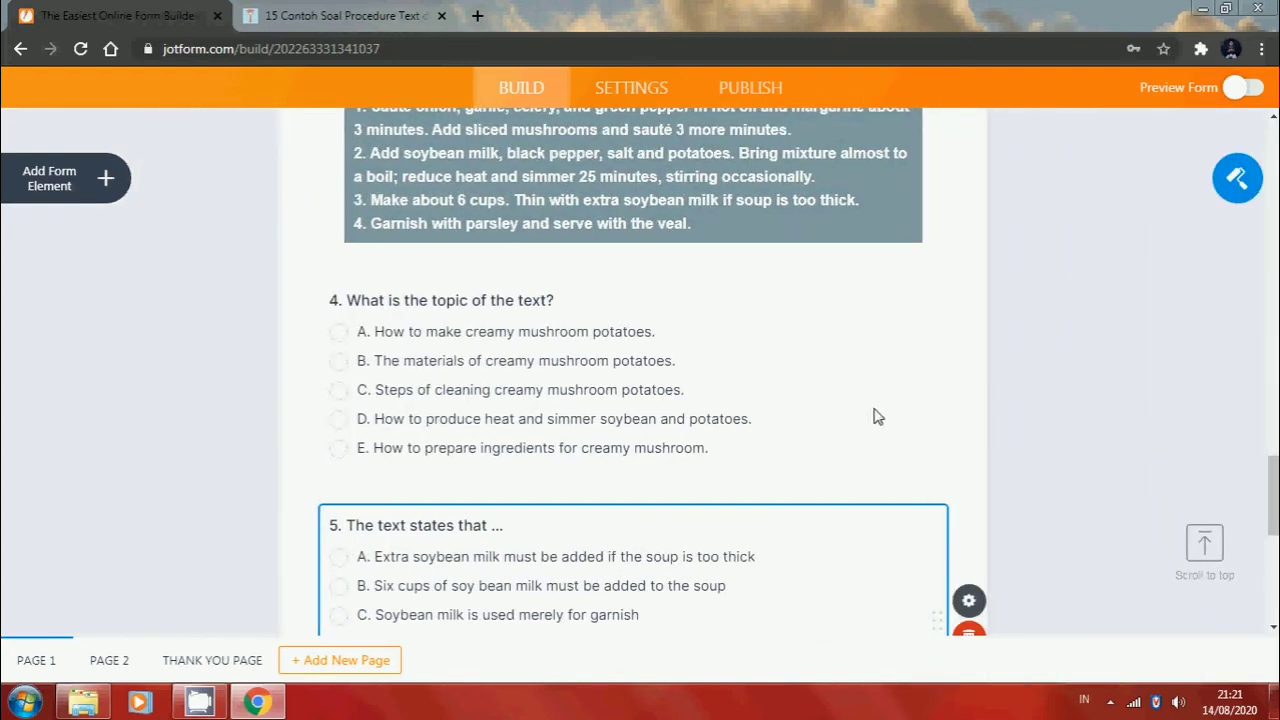
Add a Form Calculation widget below question 5 and label it "Score"
scroll(957, 431, "down", 4)
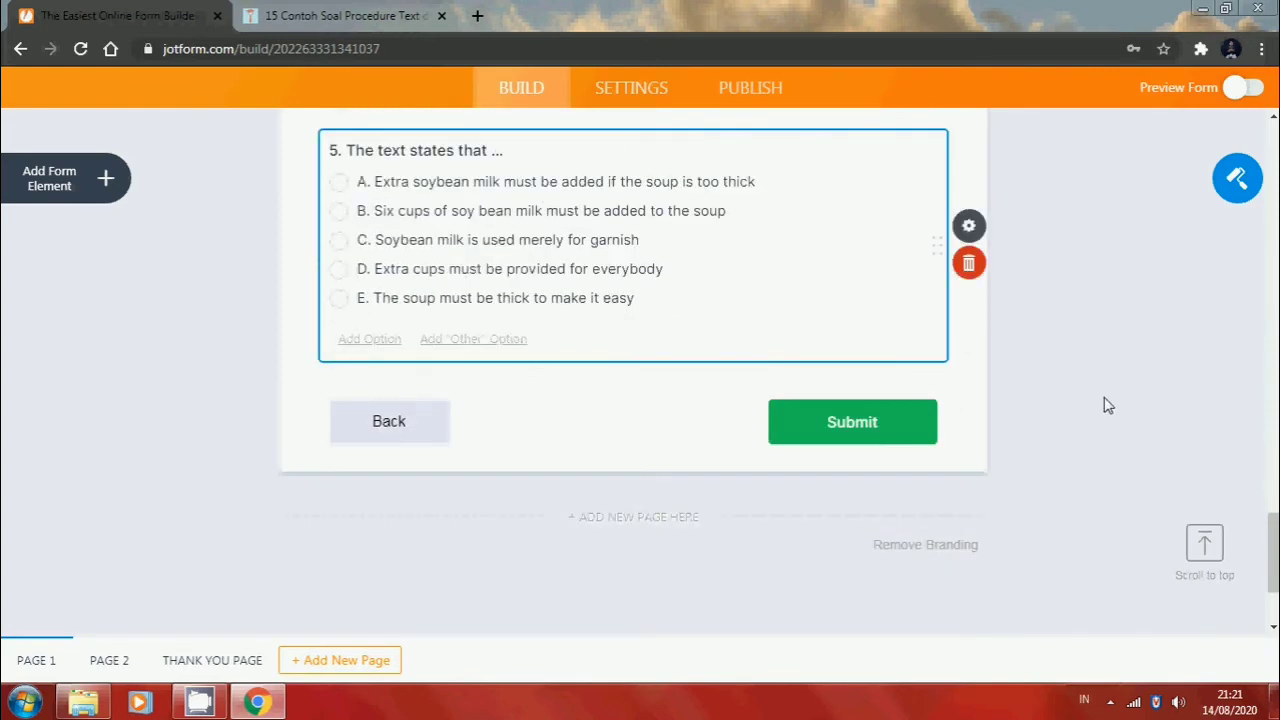
scroll(1108, 405, "up", 4)
scroll(764, 377, "down", 3)
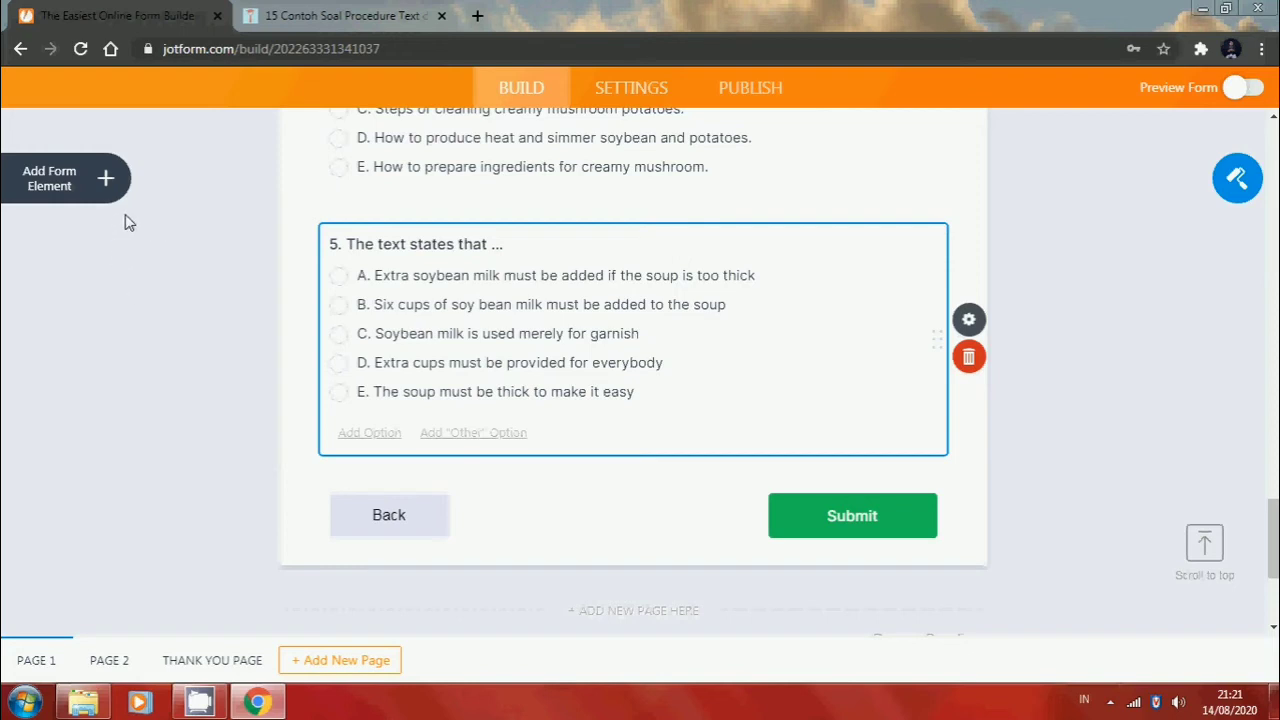
left_click(106, 180)
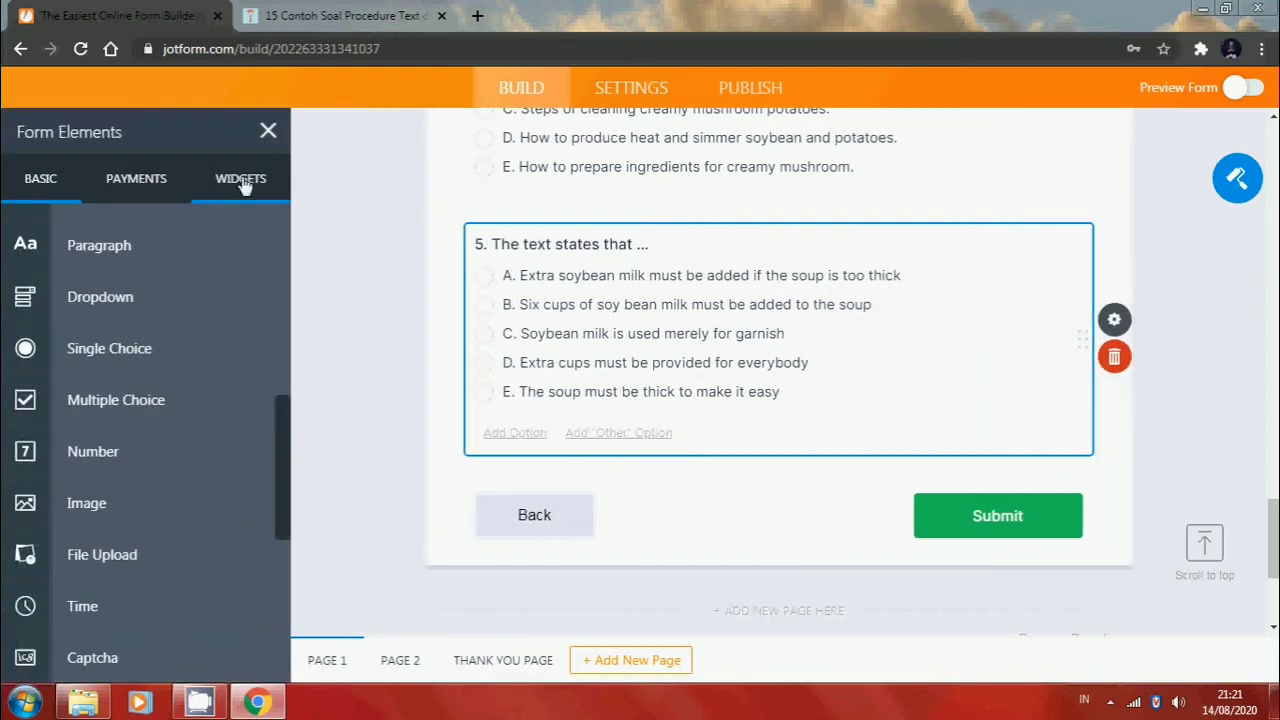
left_click(241, 180)
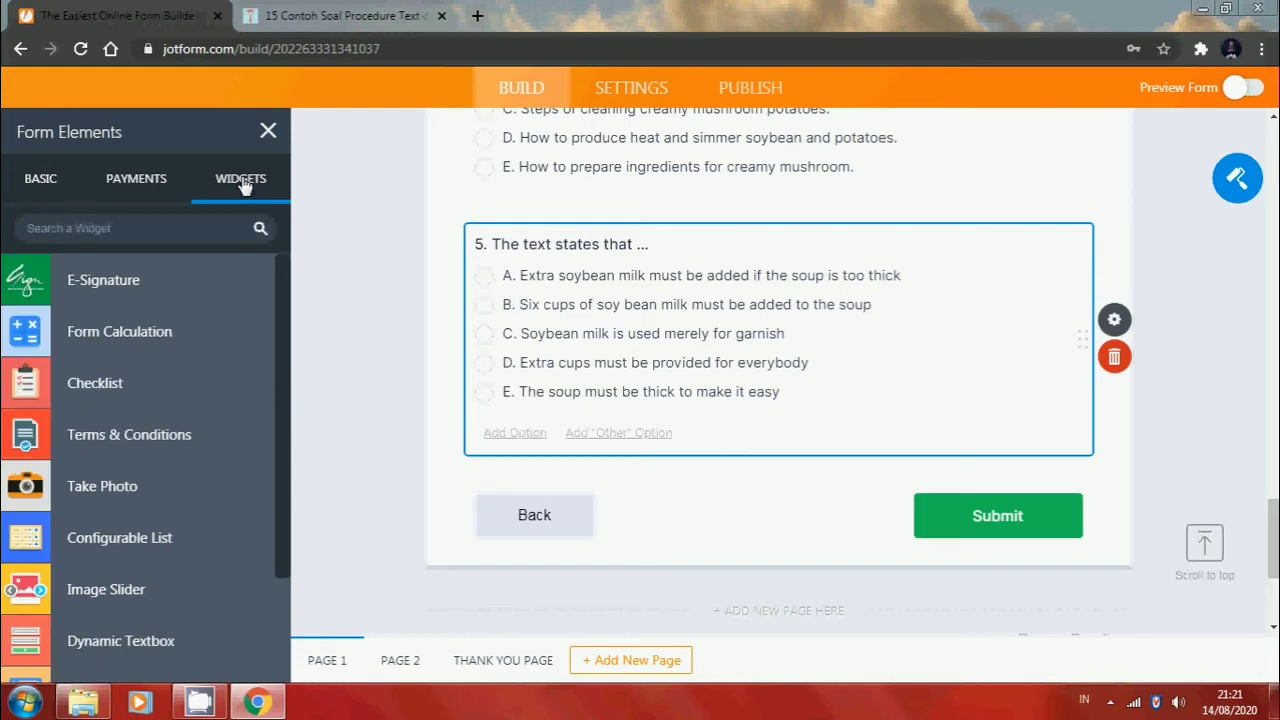
left_click(186, 343)
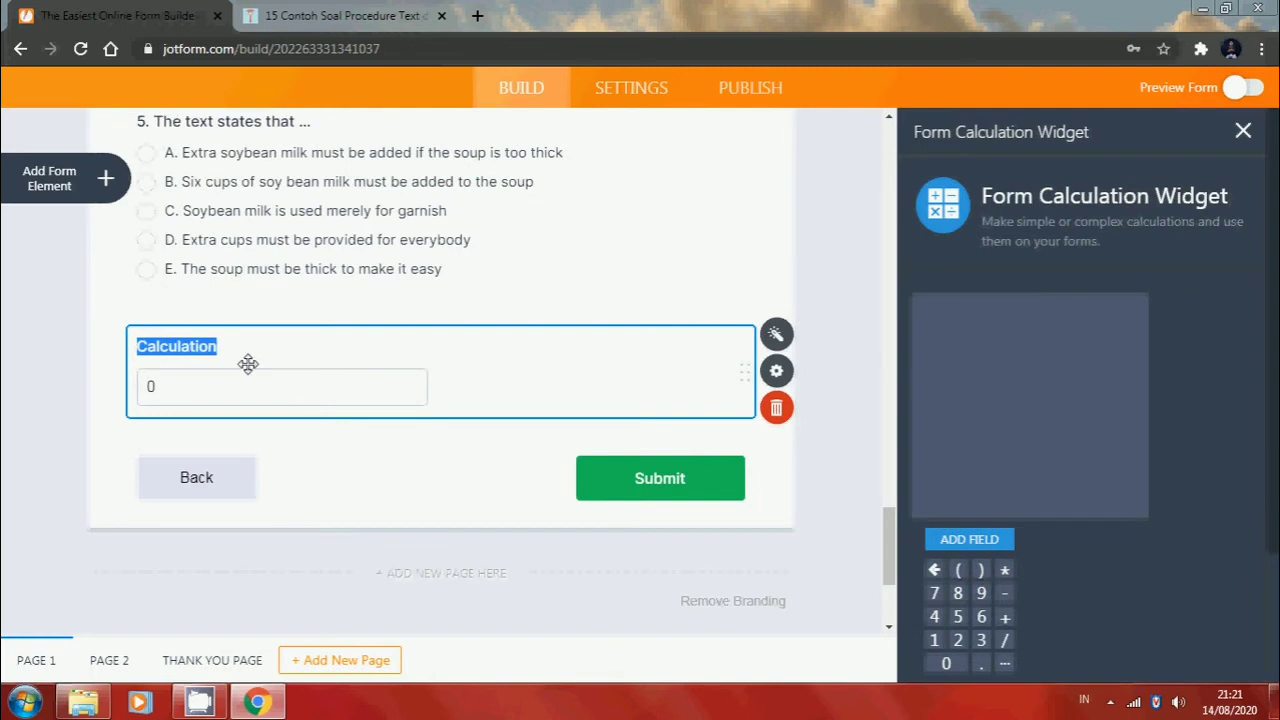
type("Score")
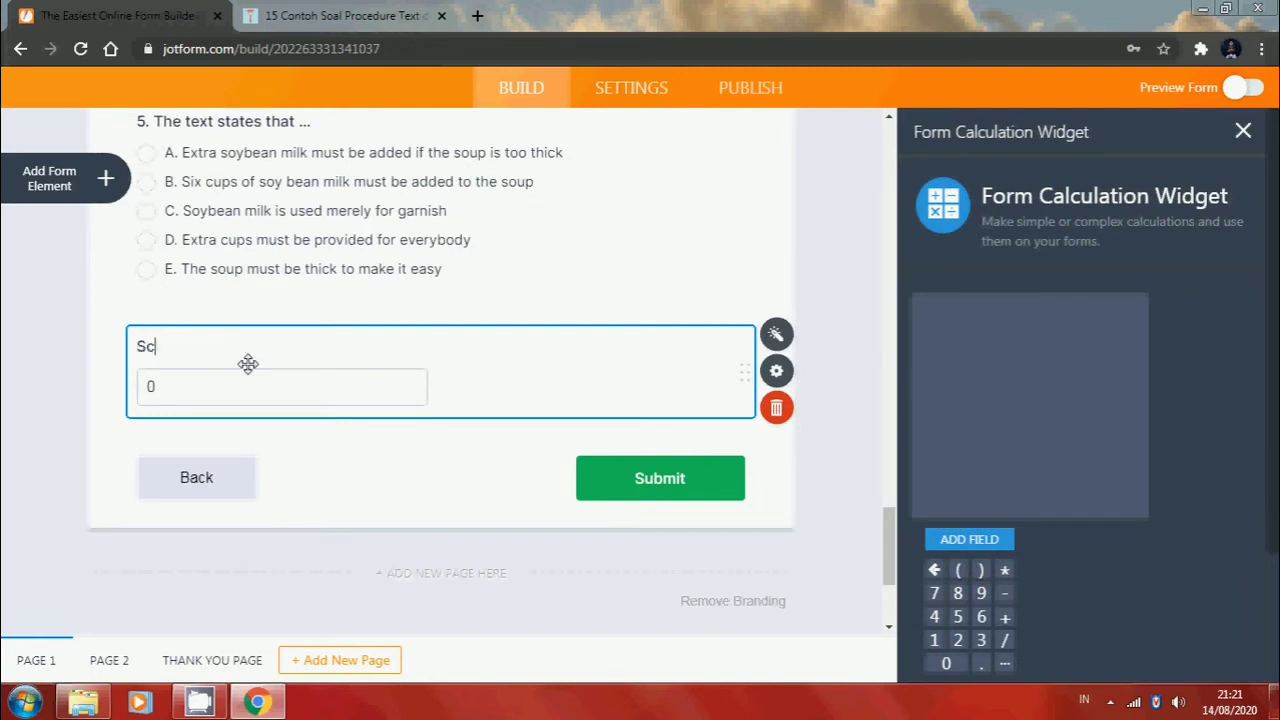
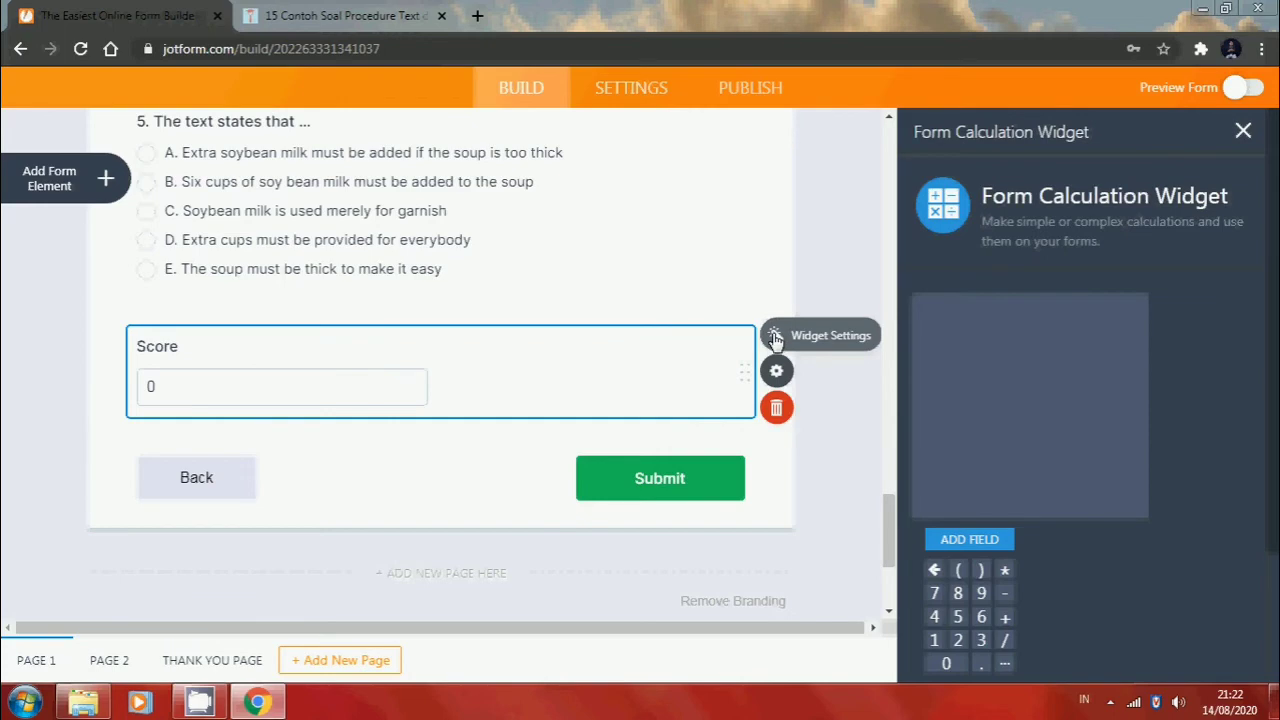
Start the Score widget's calculation formula by adding the fields of questions 1, 2 and 3 joined with plus signs
left_click(775, 340)
left_click(970, 340)
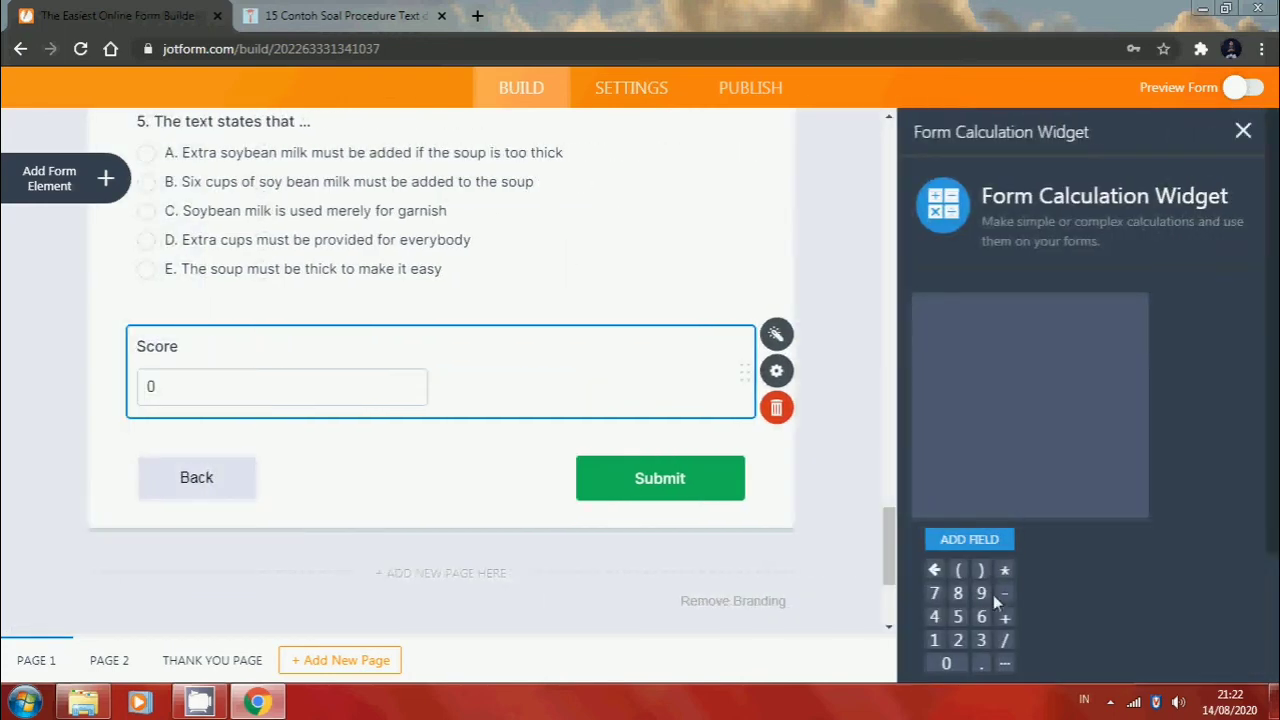
left_click(986, 542)
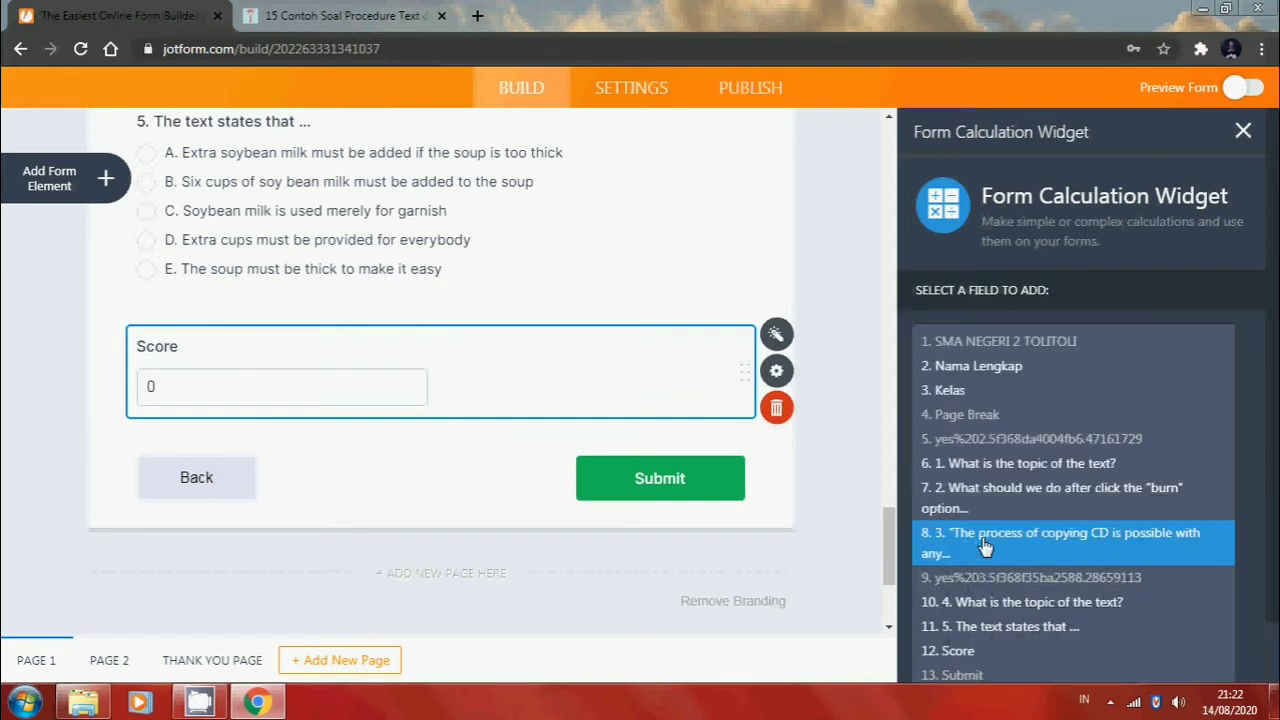
left_click(1033, 473)
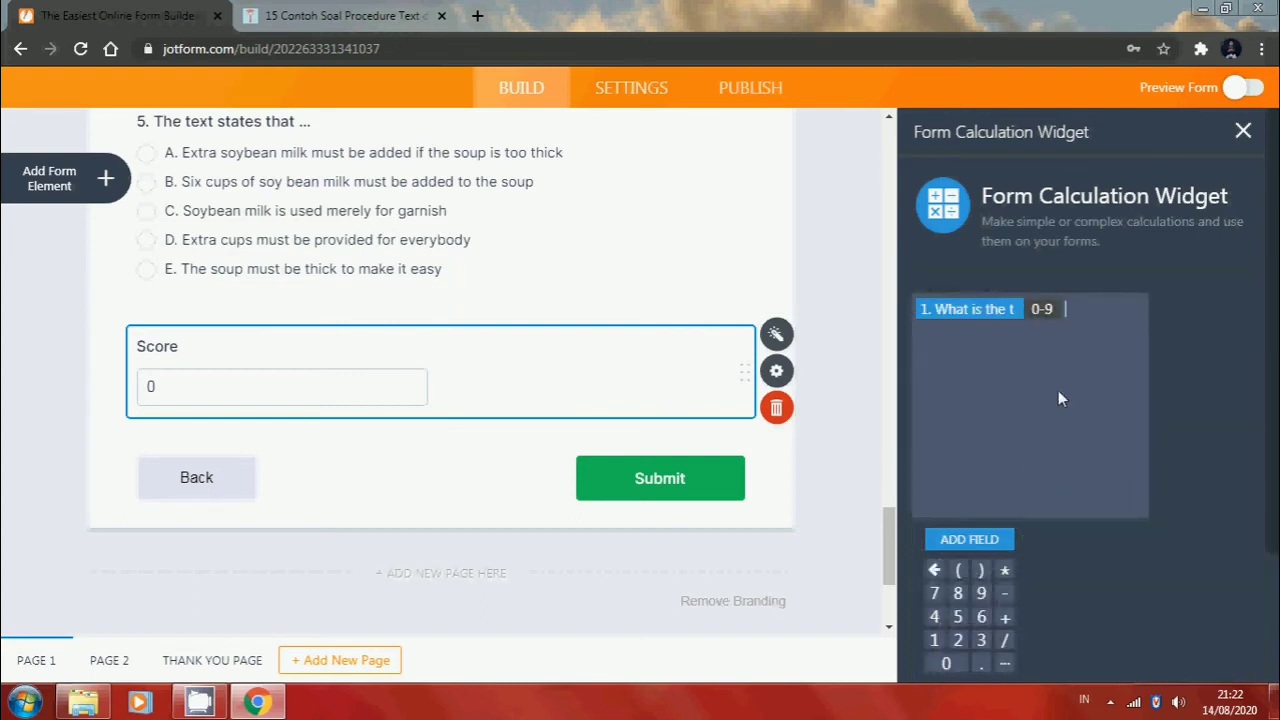
left_click(1006, 620)
left_click(994, 540)
left_click(1020, 492)
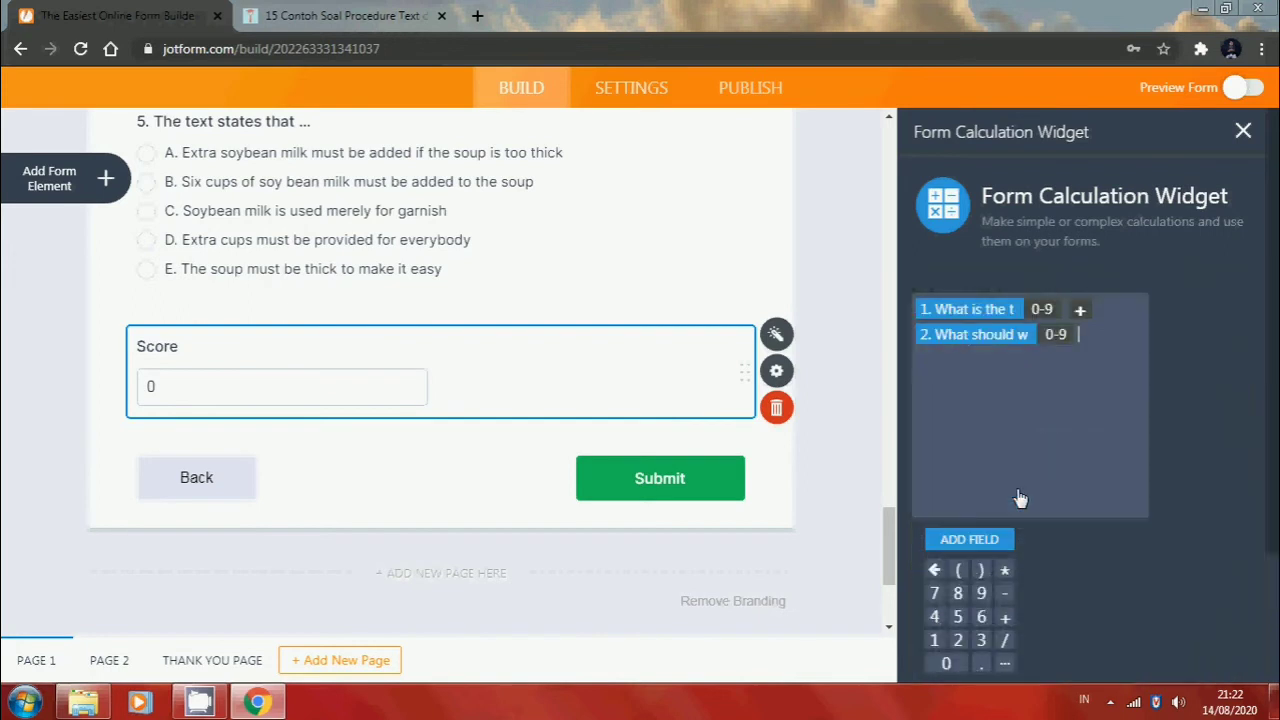
left_click(1006, 620)
left_click(987, 543)
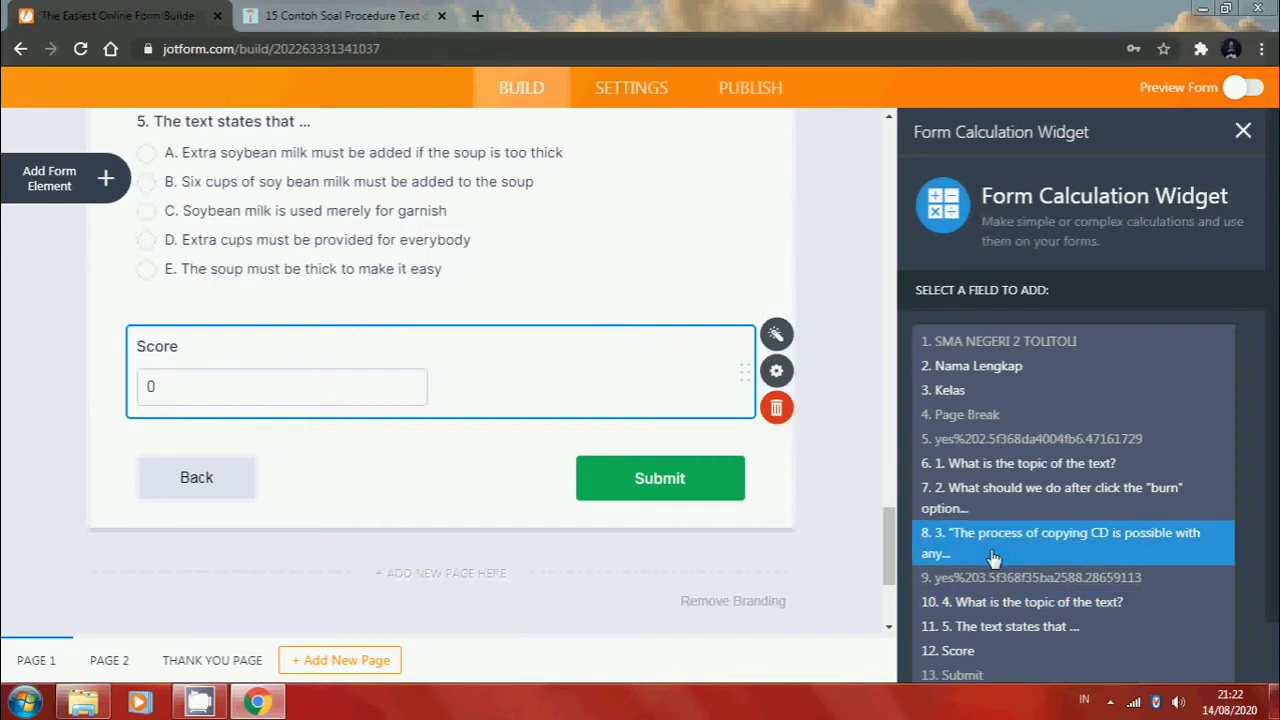
left_click(993, 558)
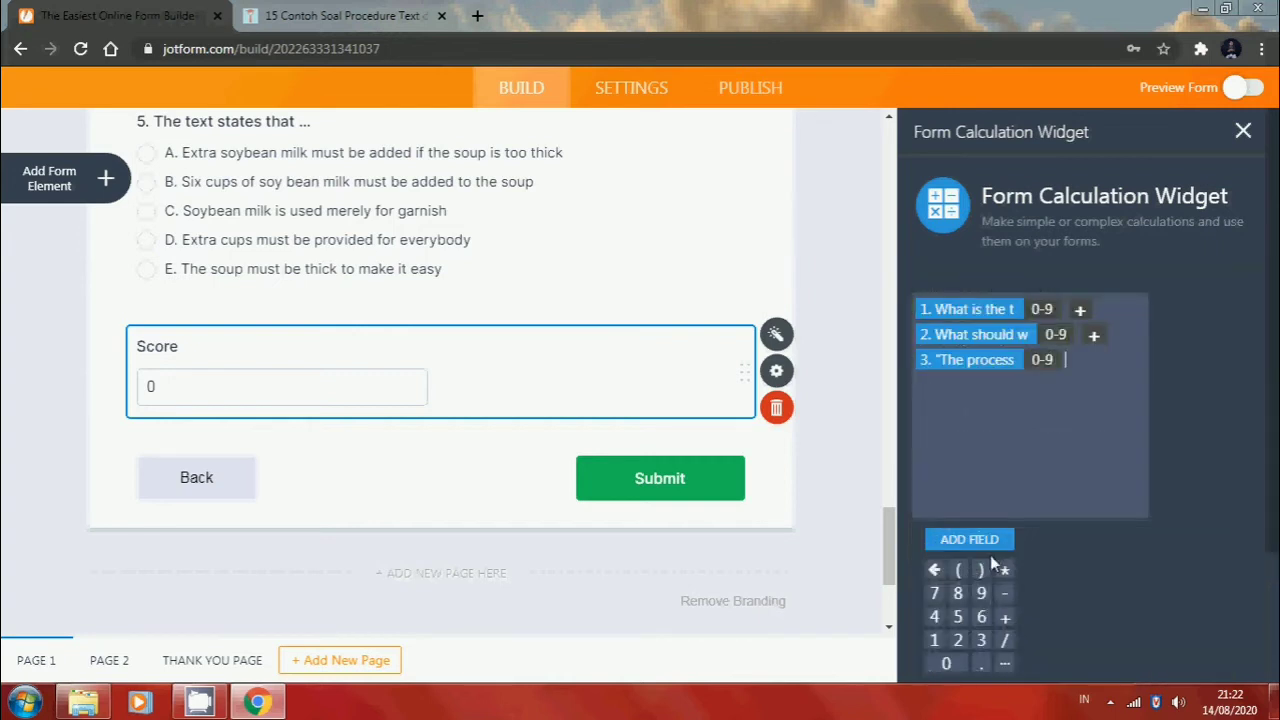
Extend the Score formula with plus question 4 and plus question 5, and save the widget settings
left_click(1005, 620)
left_click(990, 538)
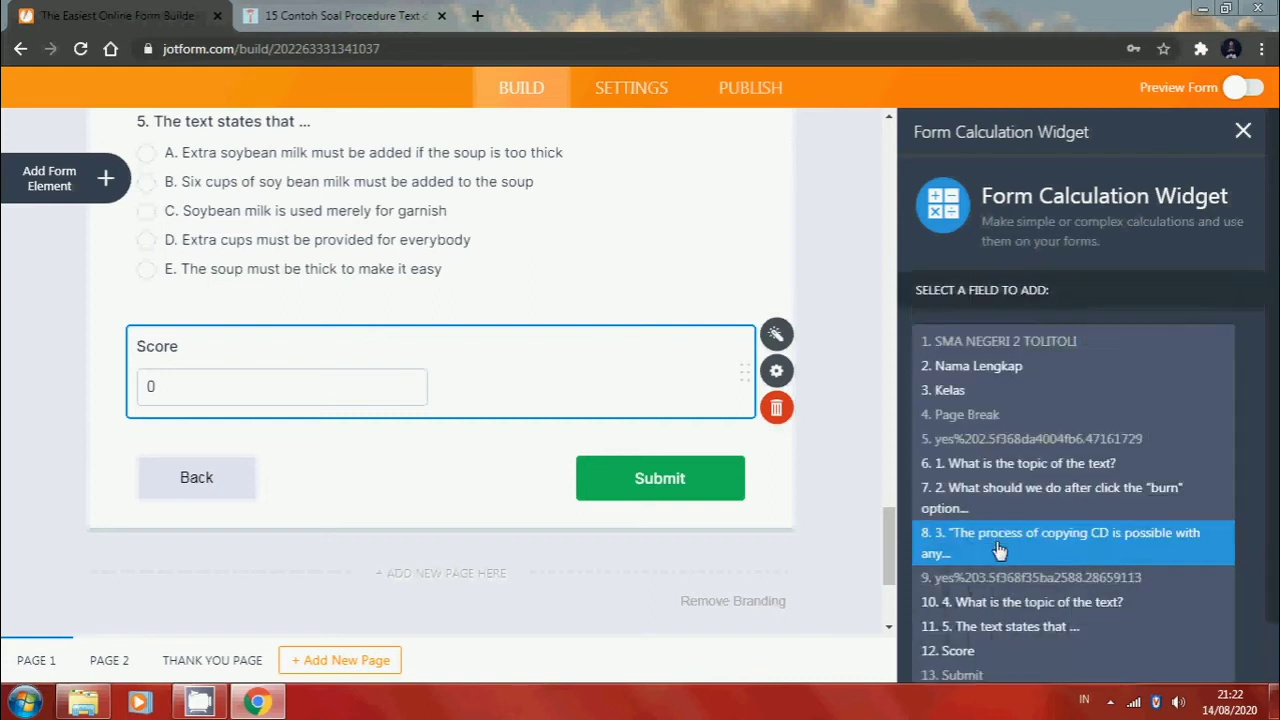
left_click(1016, 605)
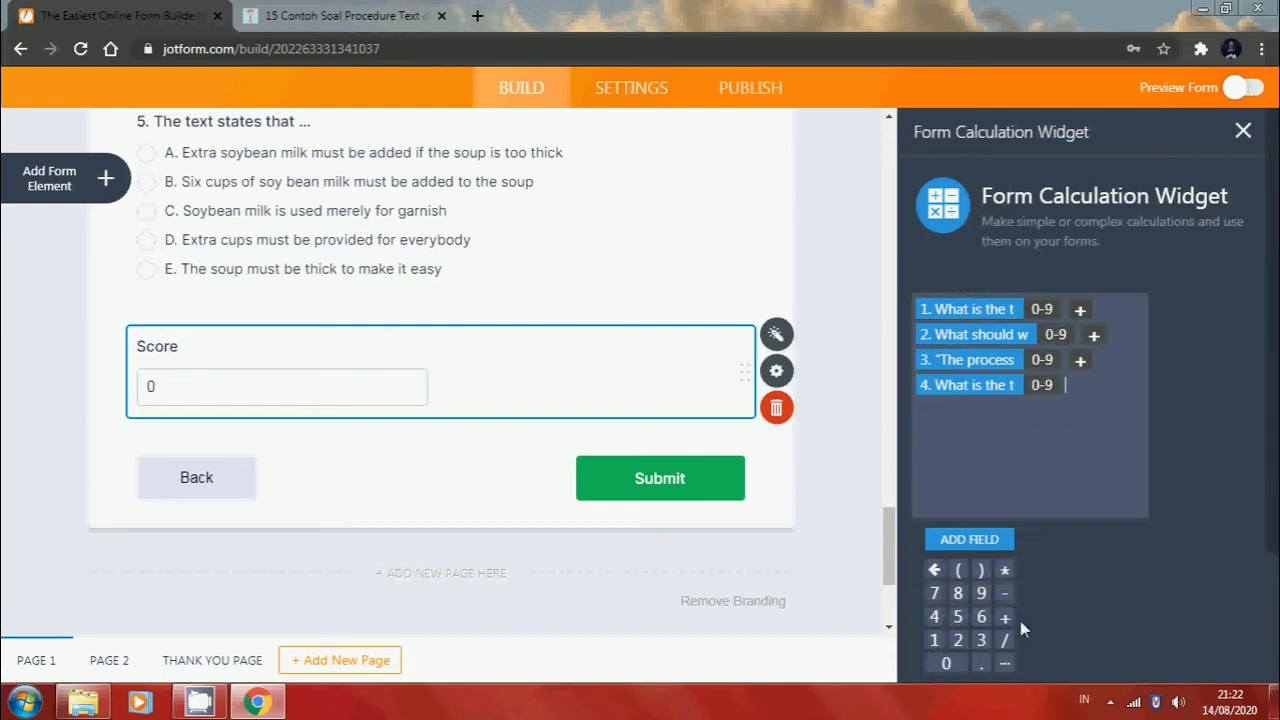
left_click(1006, 618)
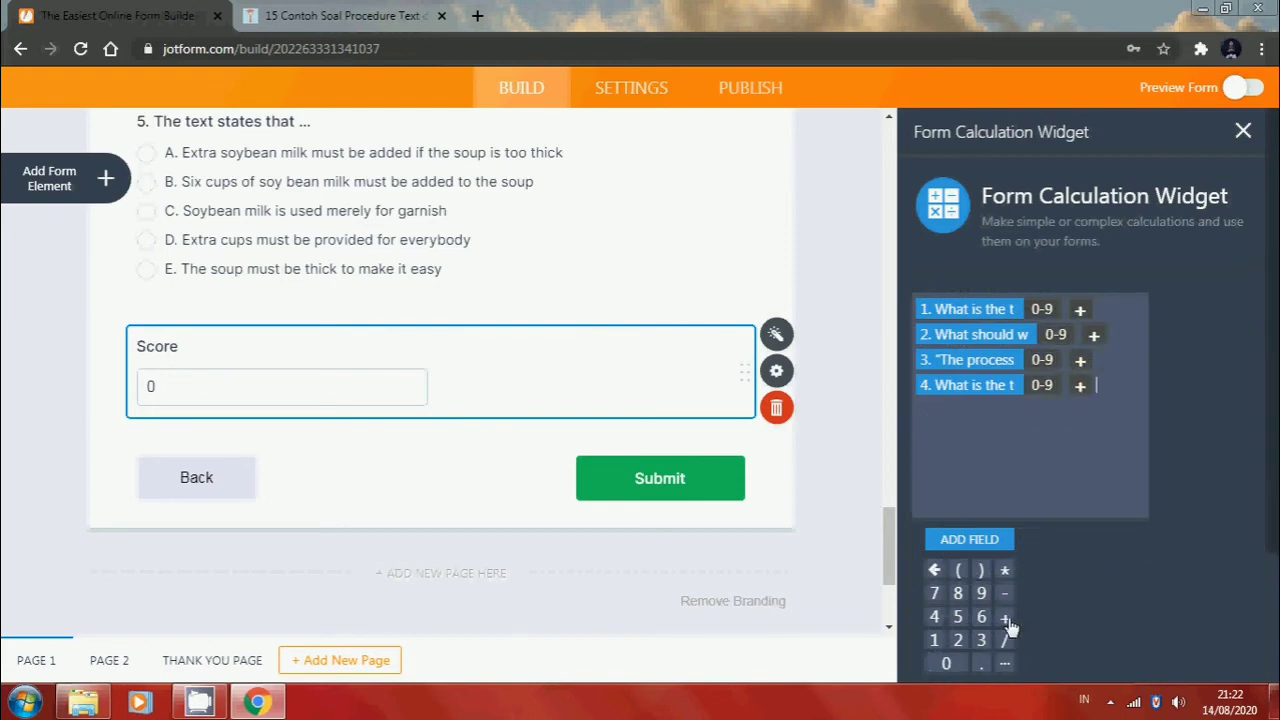
left_click(989, 539)
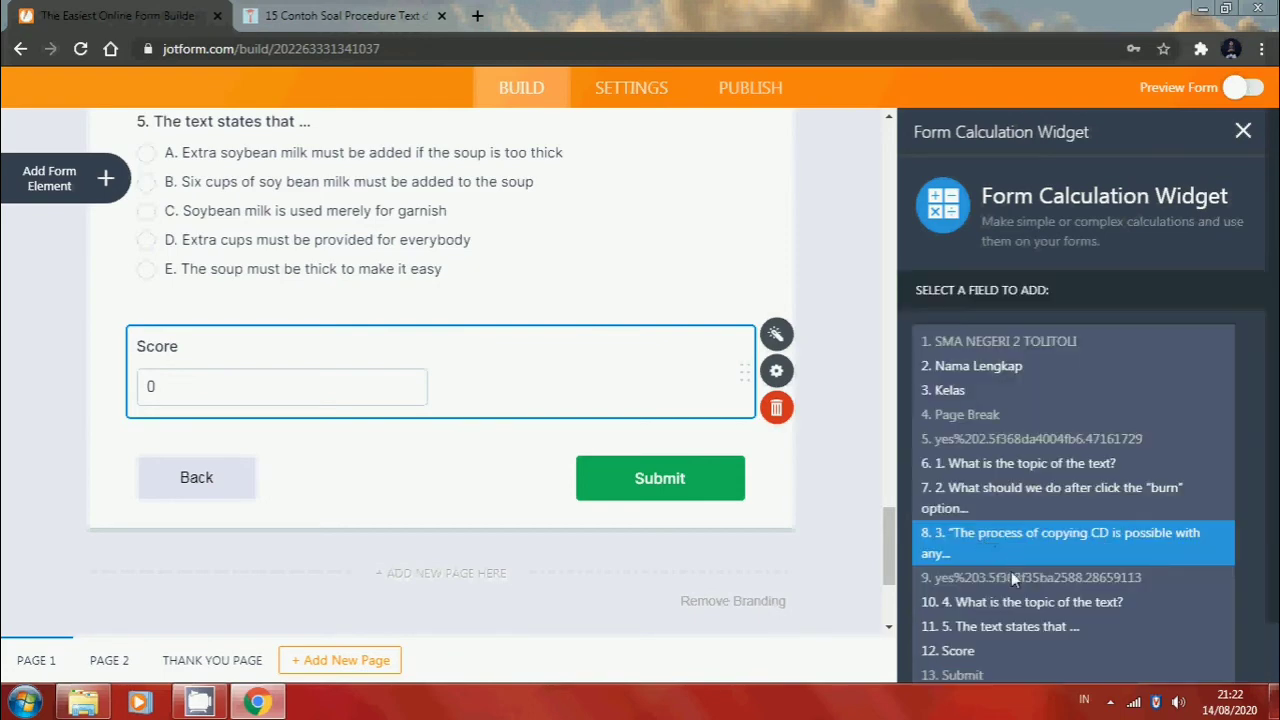
left_click(1012, 627)
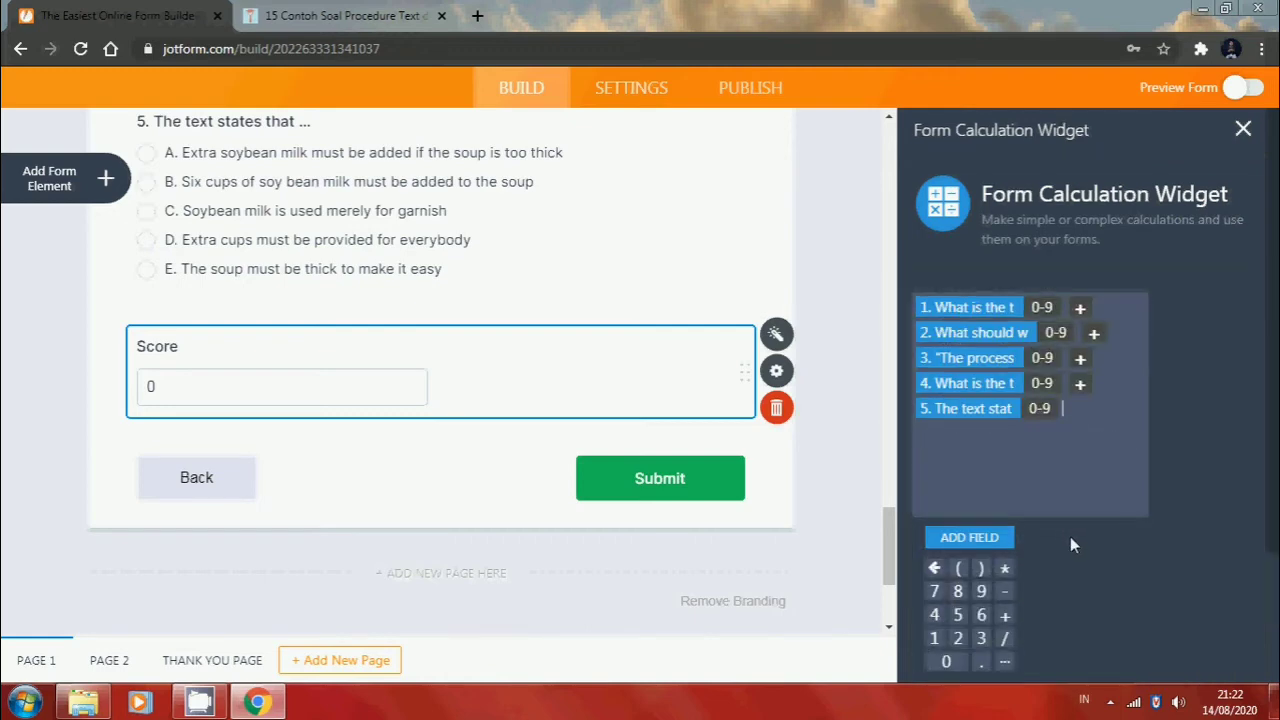
scroll(1070, 536, "down", 2)
left_click(1219, 656)
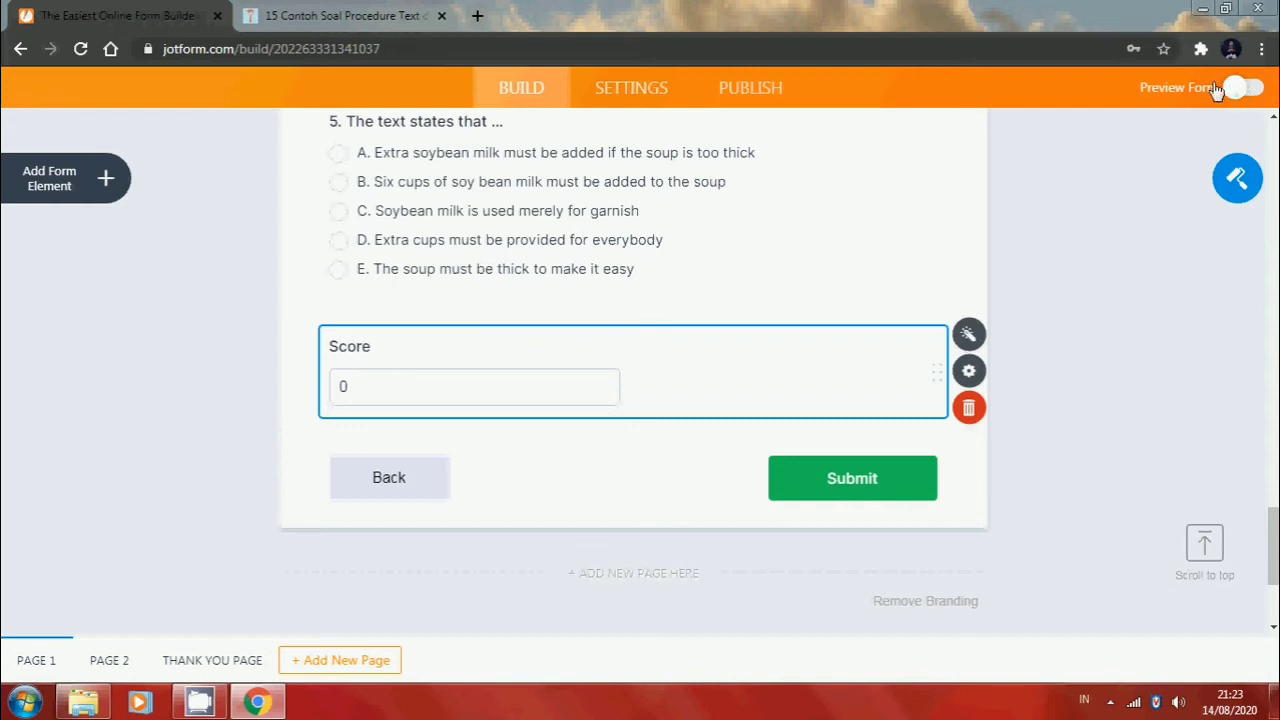
Preview the form, fill in "g" for Nama Lengkap, choose X MIPA 1 for Kelas, and go to the quiz page
left_click(1246, 91)
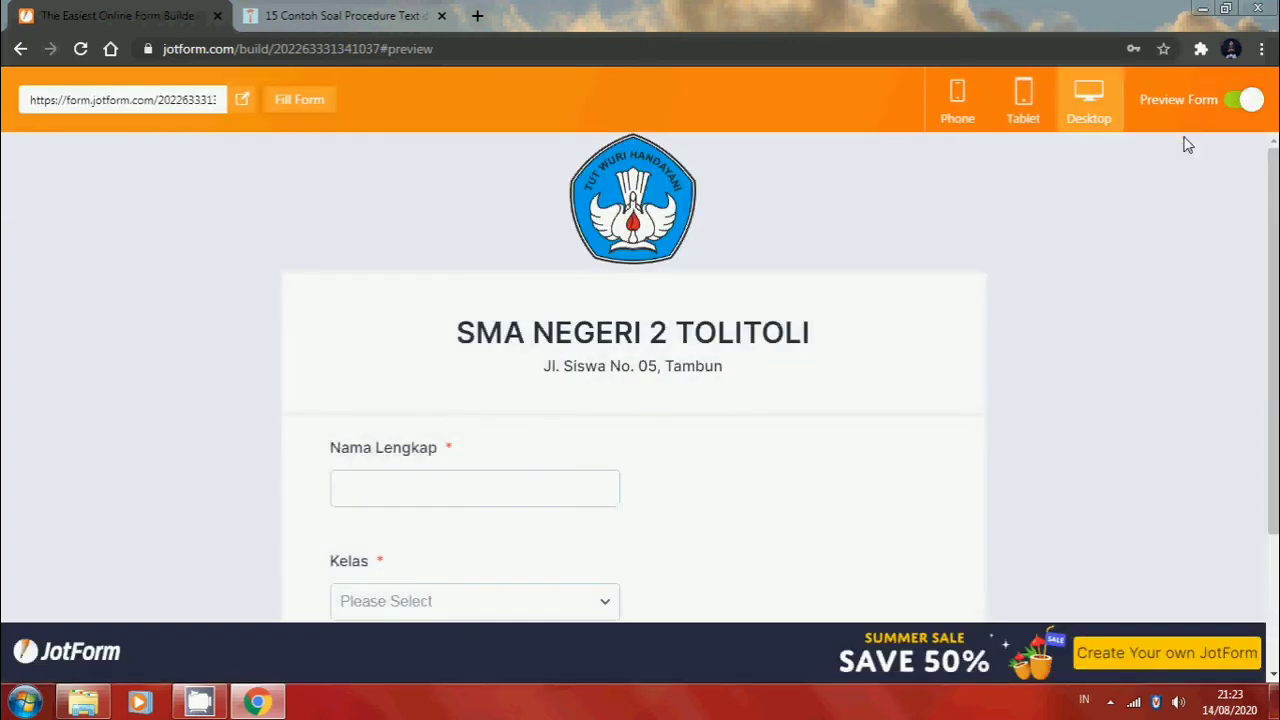
scroll(511, 466, "down", 2)
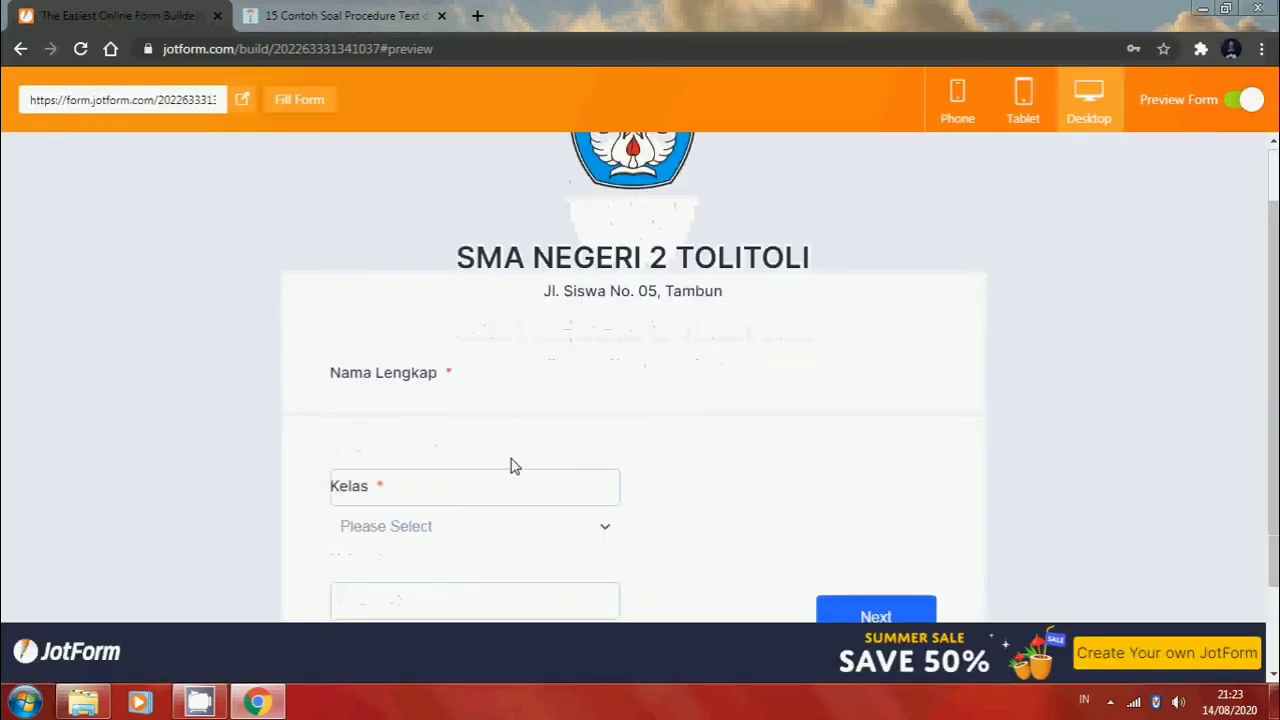
left_click(440, 292)
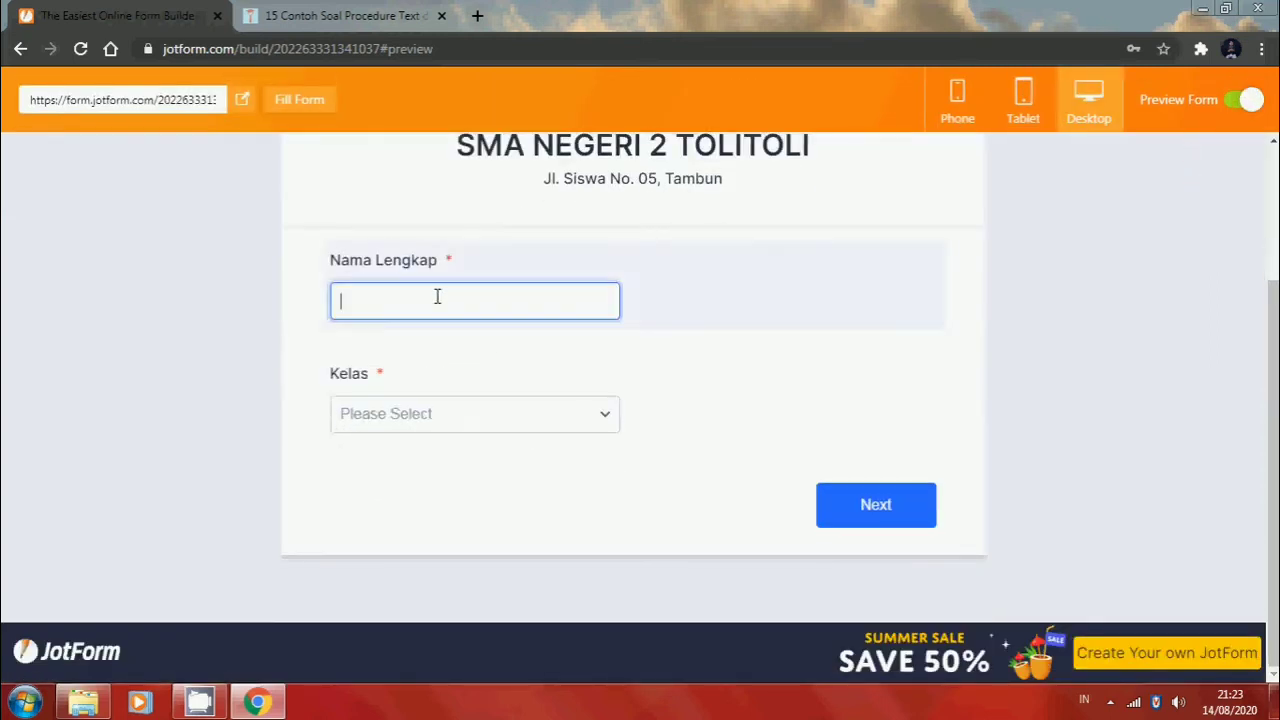
left_click(410, 414)
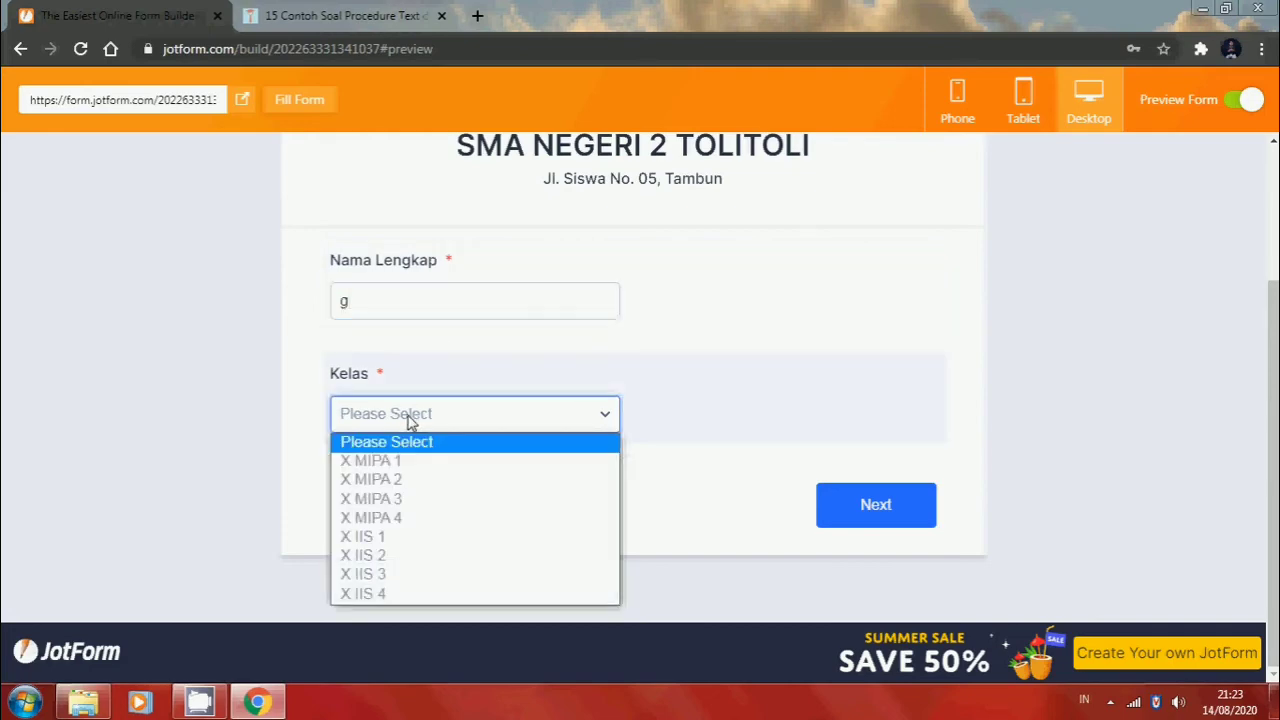
left_click(410, 460)
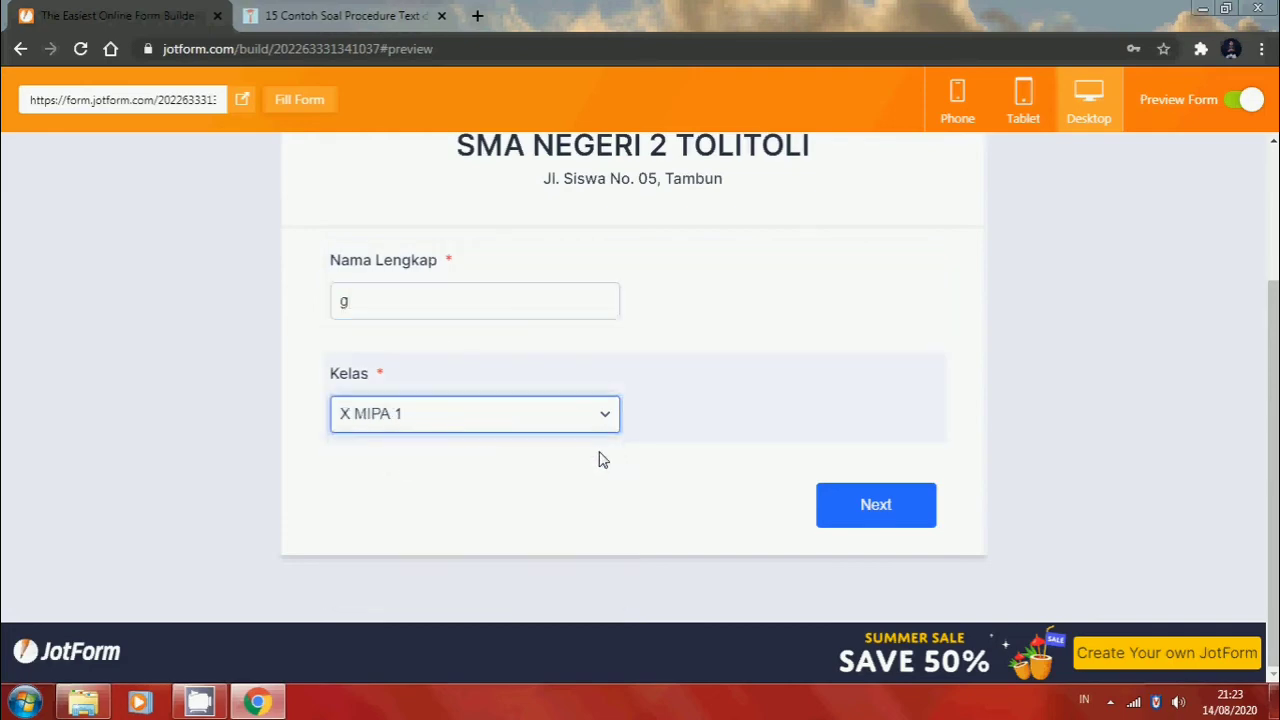
left_click(857, 509)
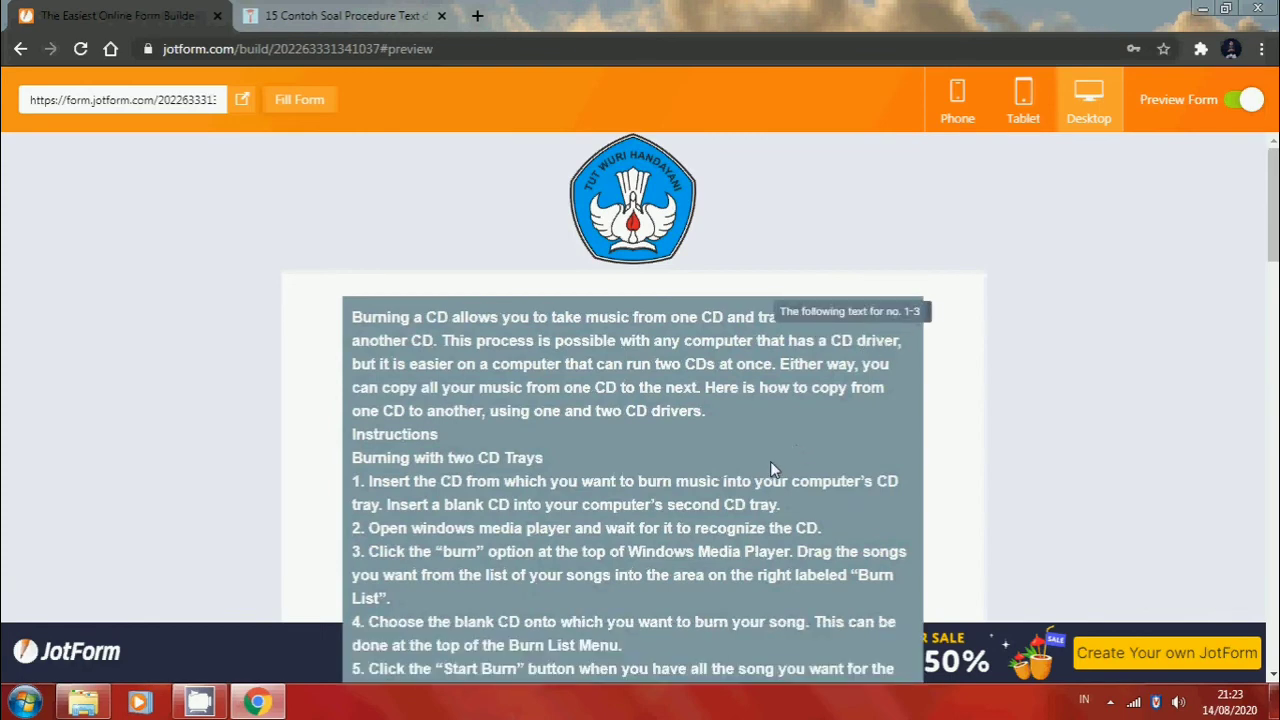
Answer the five preview questions with C for question 1, E for 2, D for 3, A for 4 and A for 5
scroll(770, 465, "down", 3)
scroll(614, 509, "down", 2)
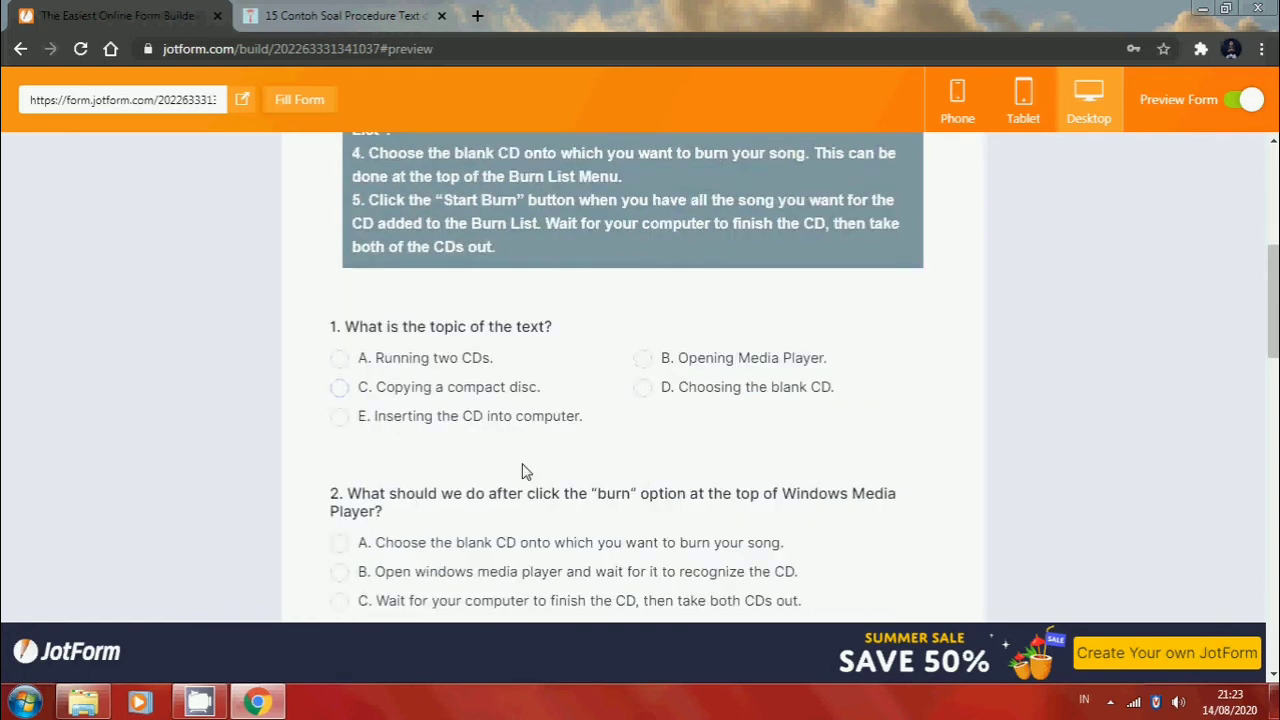
left_click(458, 398)
scroll(440, 350, "down", 4)
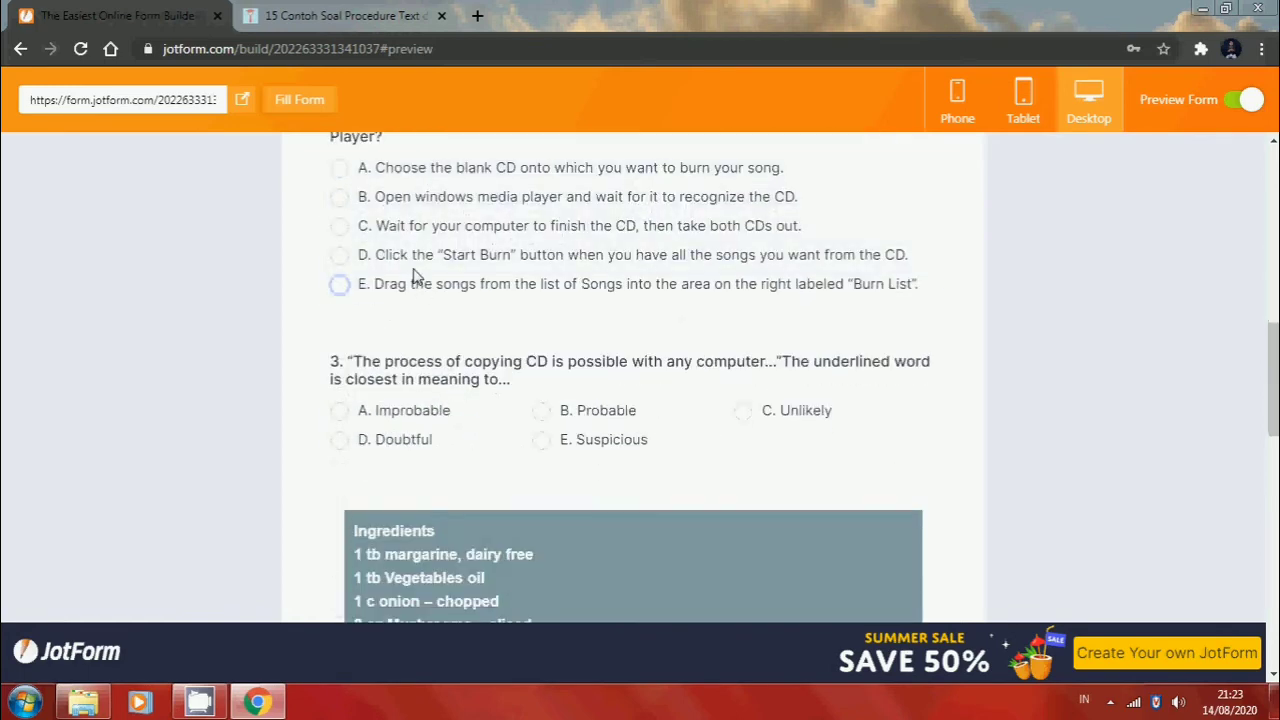
left_click(394, 288)
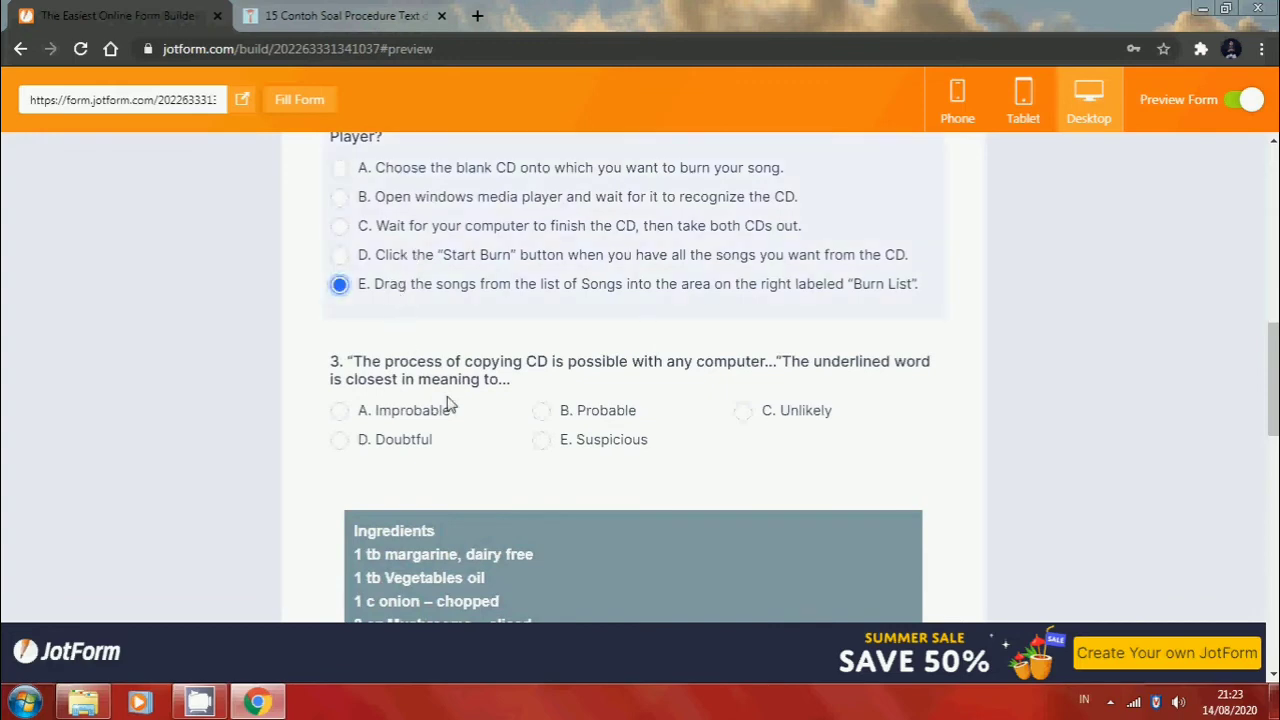
left_click(414, 440)
scroll(414, 440, "down", 4)
scroll(414, 436, "down", 4)
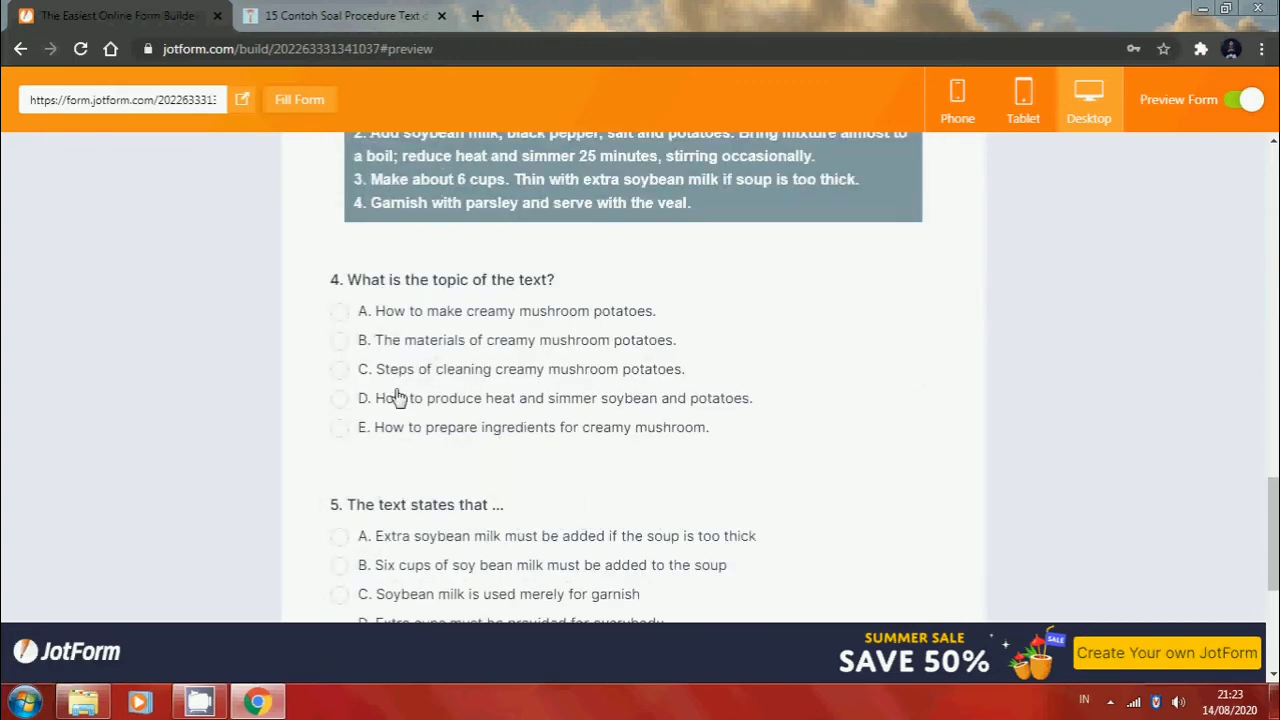
left_click(389, 320)
scroll(426, 460, "down", 3)
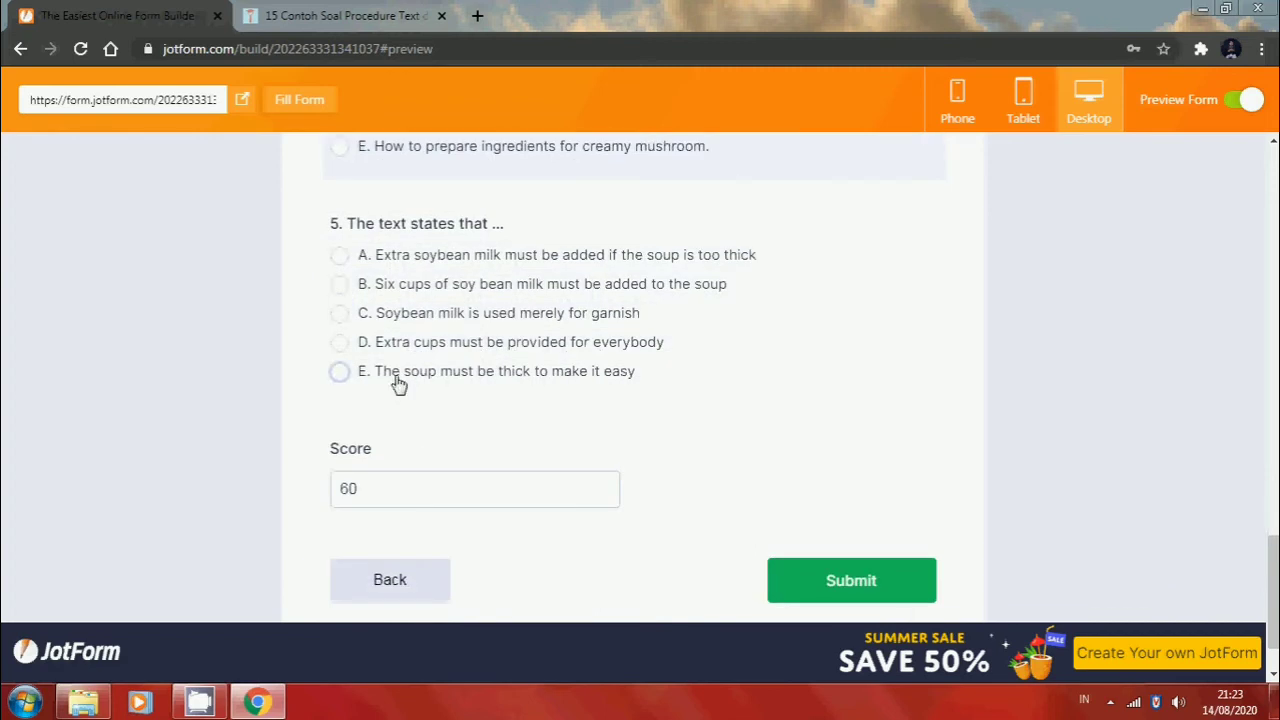
left_click(381, 268)
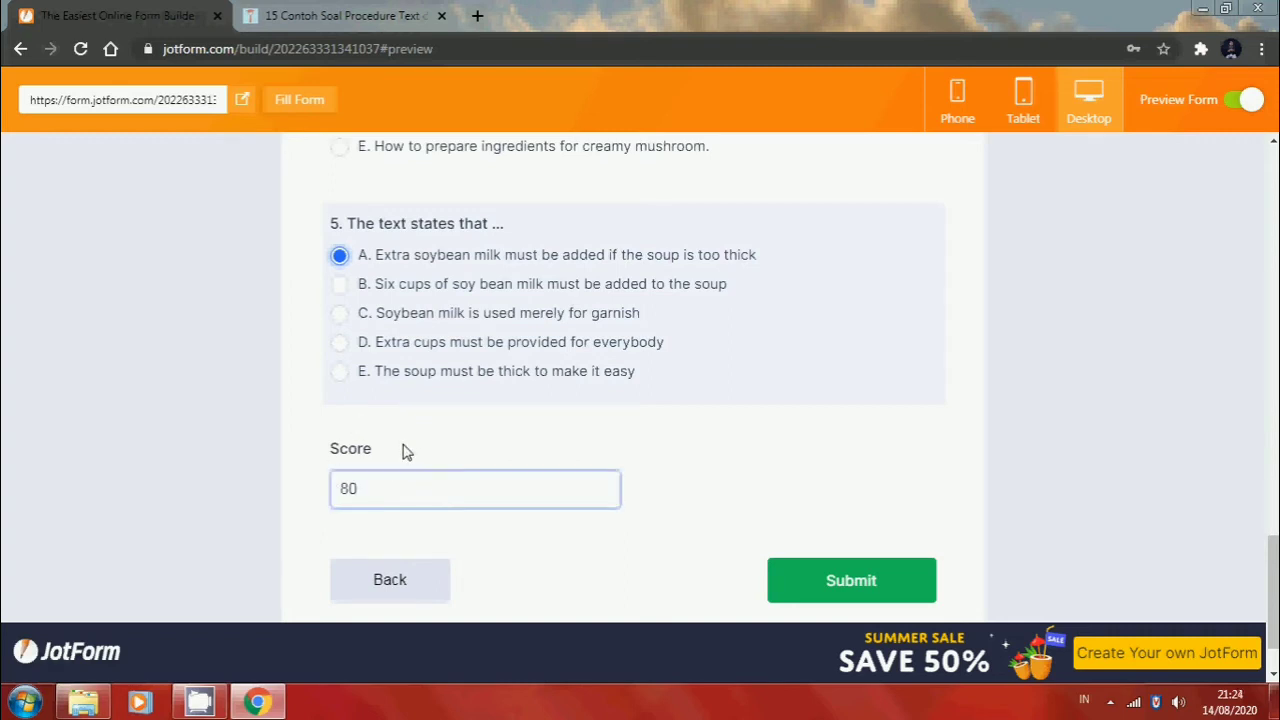
Review the chosen answers against the score, change question 3's answer to B. Probable, and check the score again
scroll(405, 295, "up", 2)
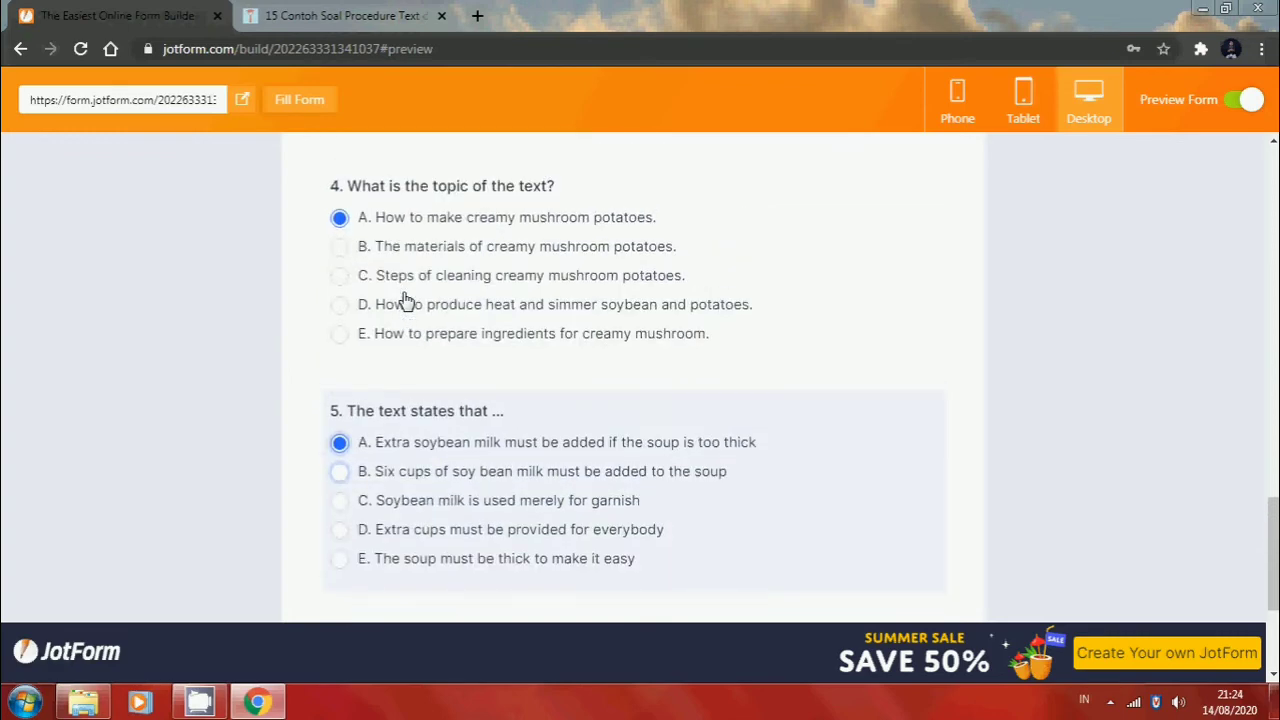
scroll(395, 405, "down", 2)
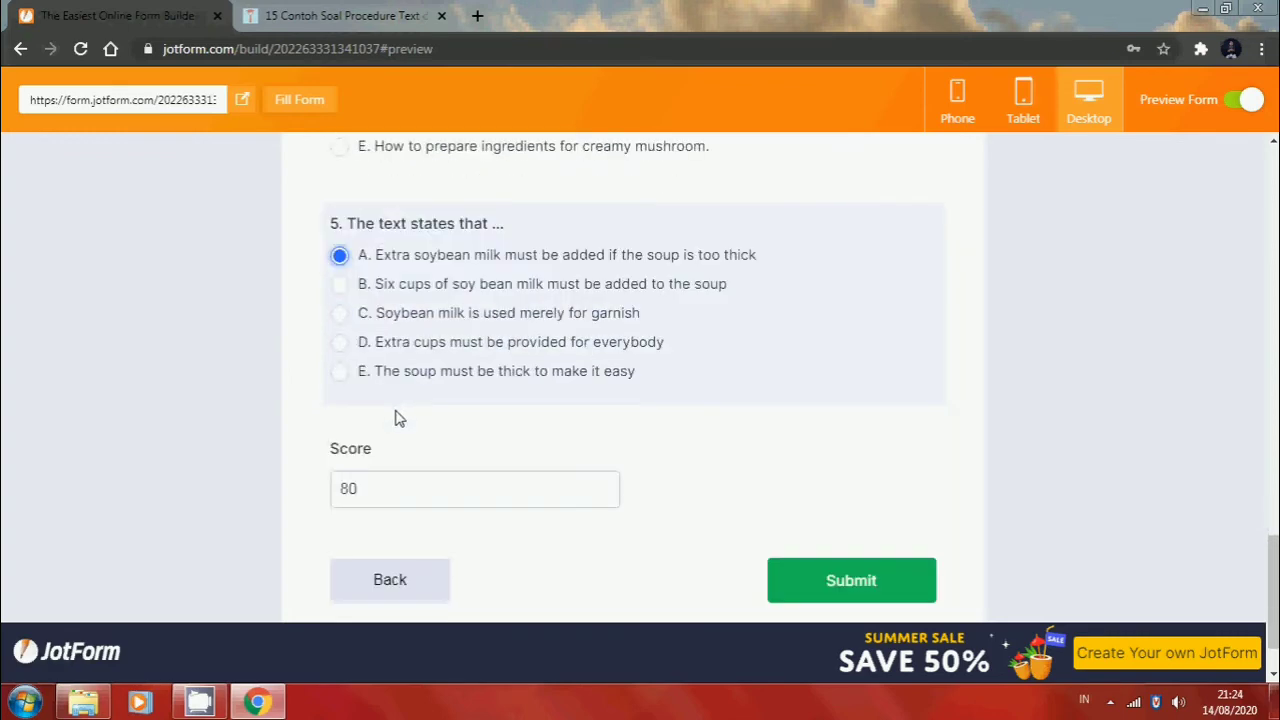
scroll(389, 309, "up", 1)
scroll(390, 309, "up", 3)
scroll(389, 400, "down", 4)
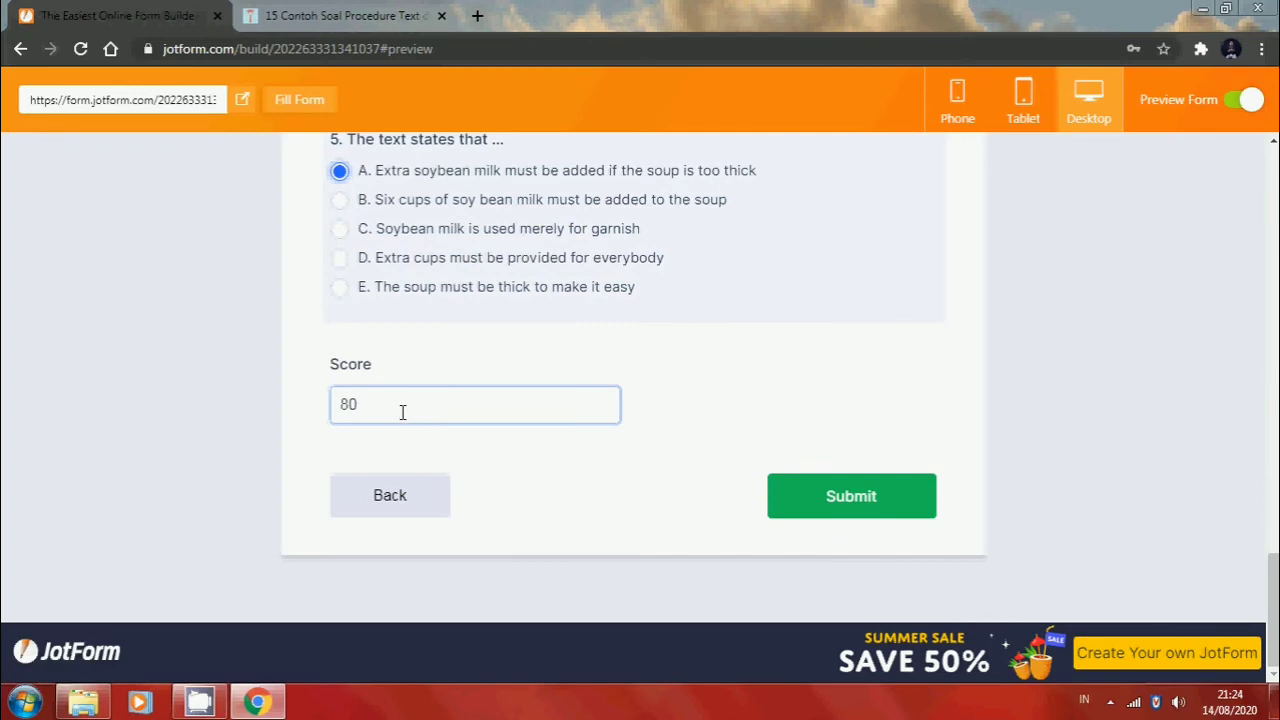
scroll(402, 412, "up", 10)
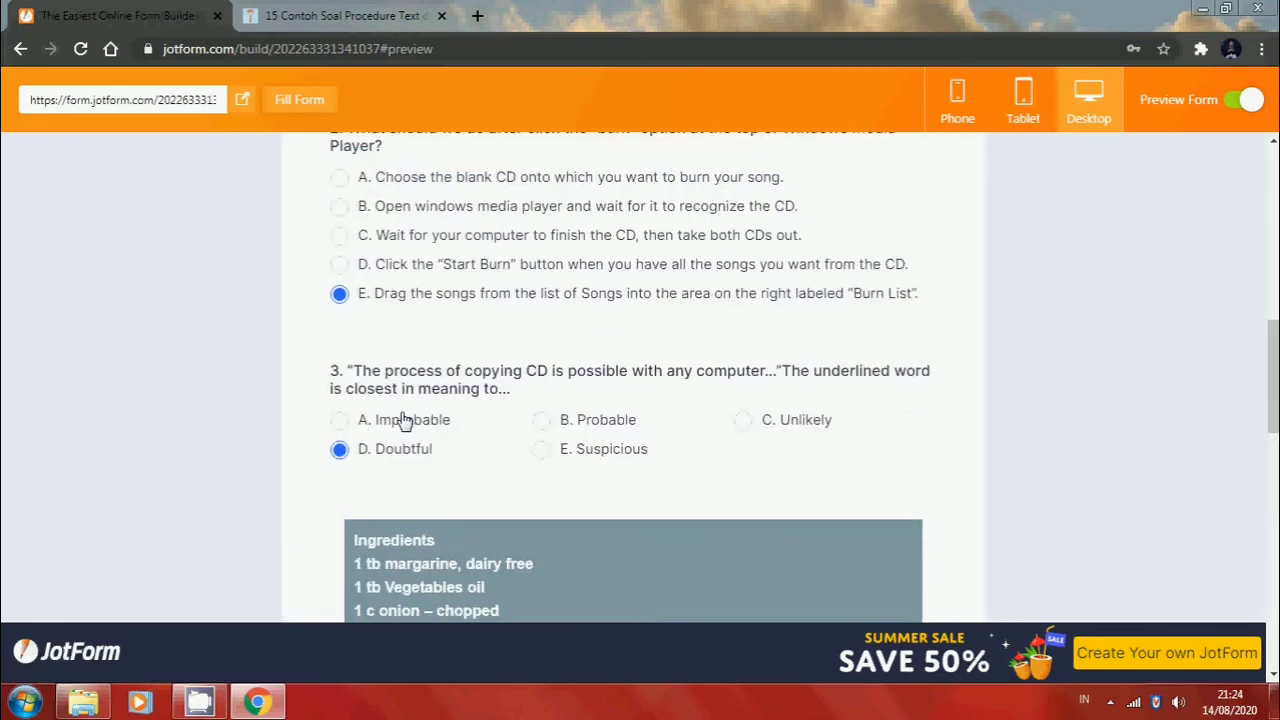
scroll(404, 420, "down", 10)
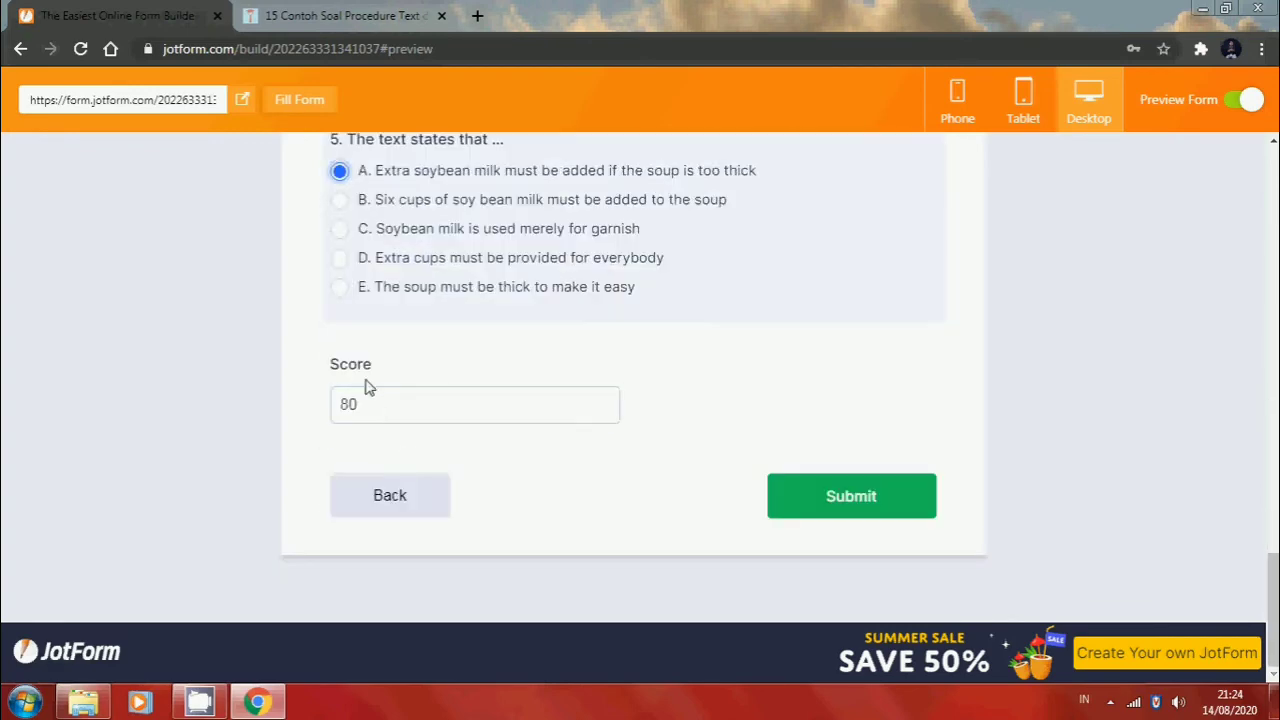
scroll(420, 298, "up", 6)
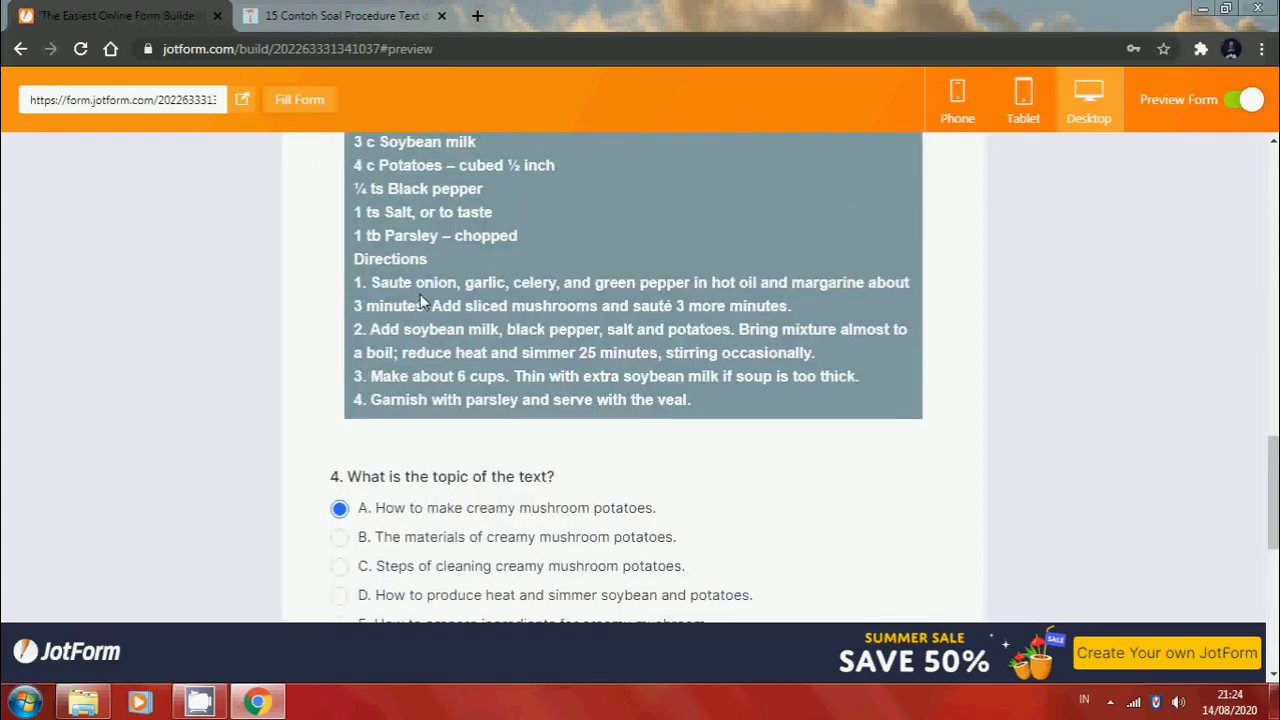
scroll(420, 300, "up", 5)
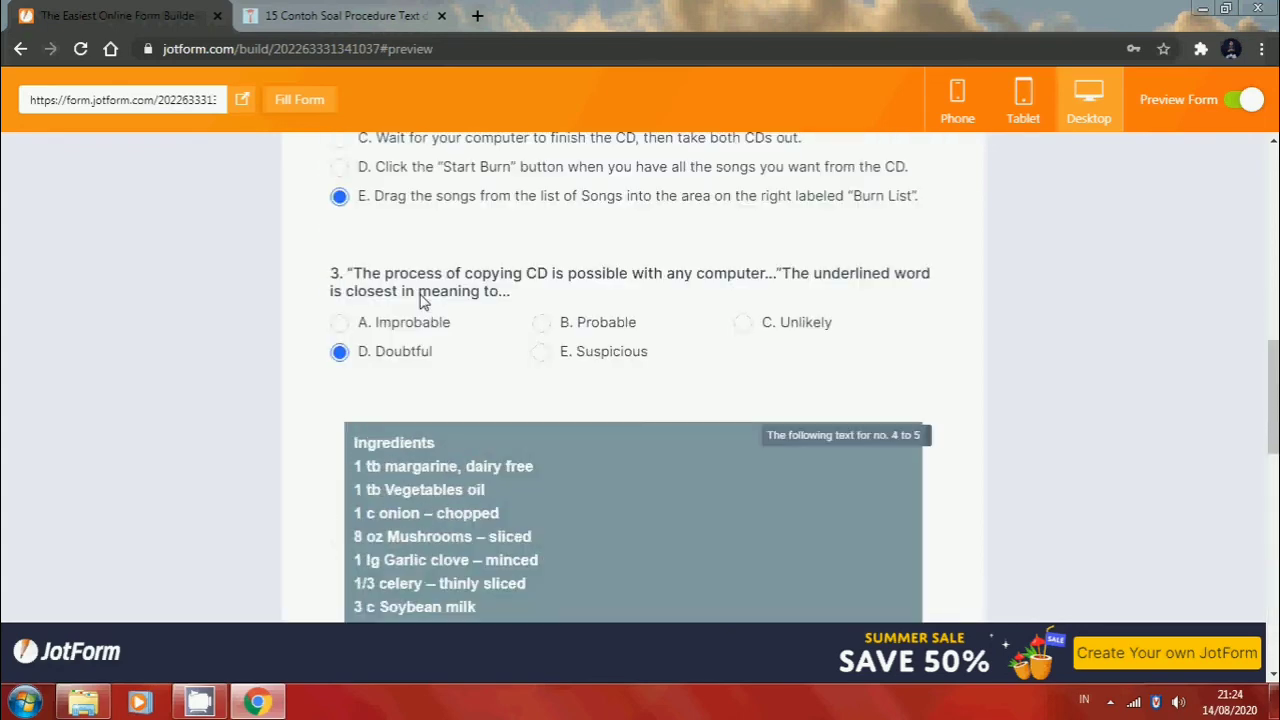
left_click(605, 330)
scroll(570, 420, "down", 10)
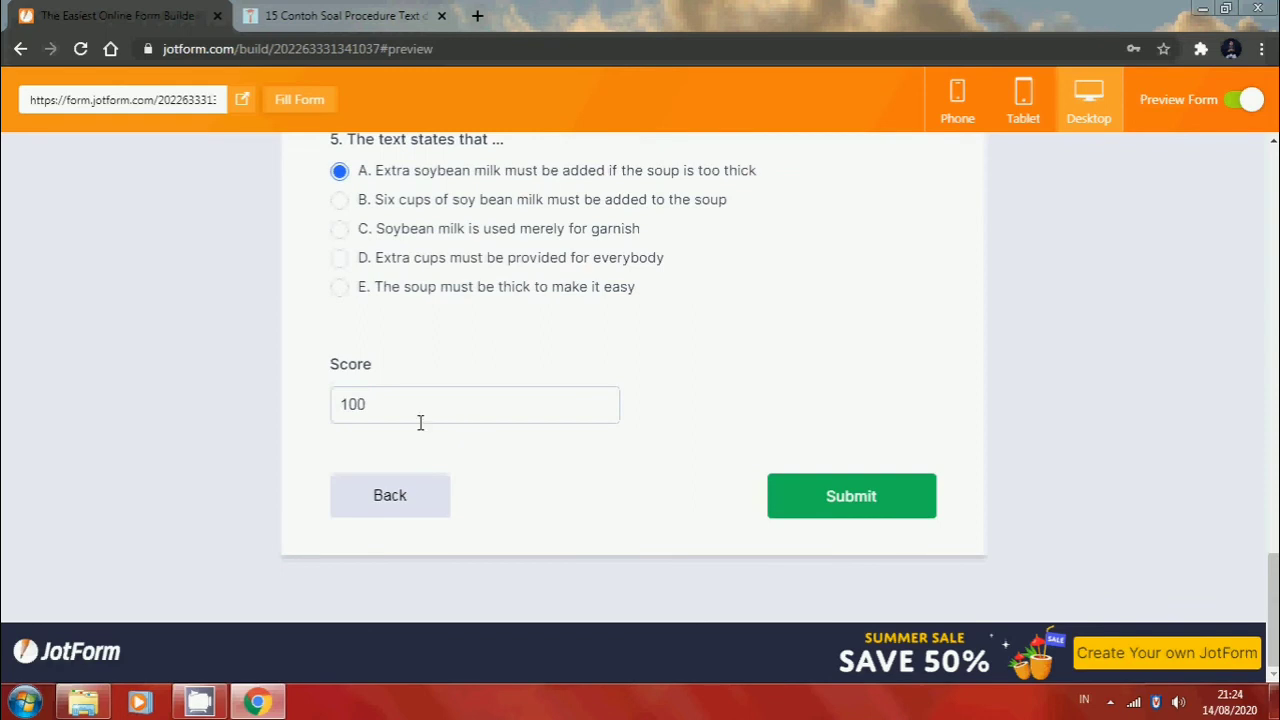
Change question 5's answer to B, check the score, and submit the previewed form
scroll(500, 300, "up", 3)
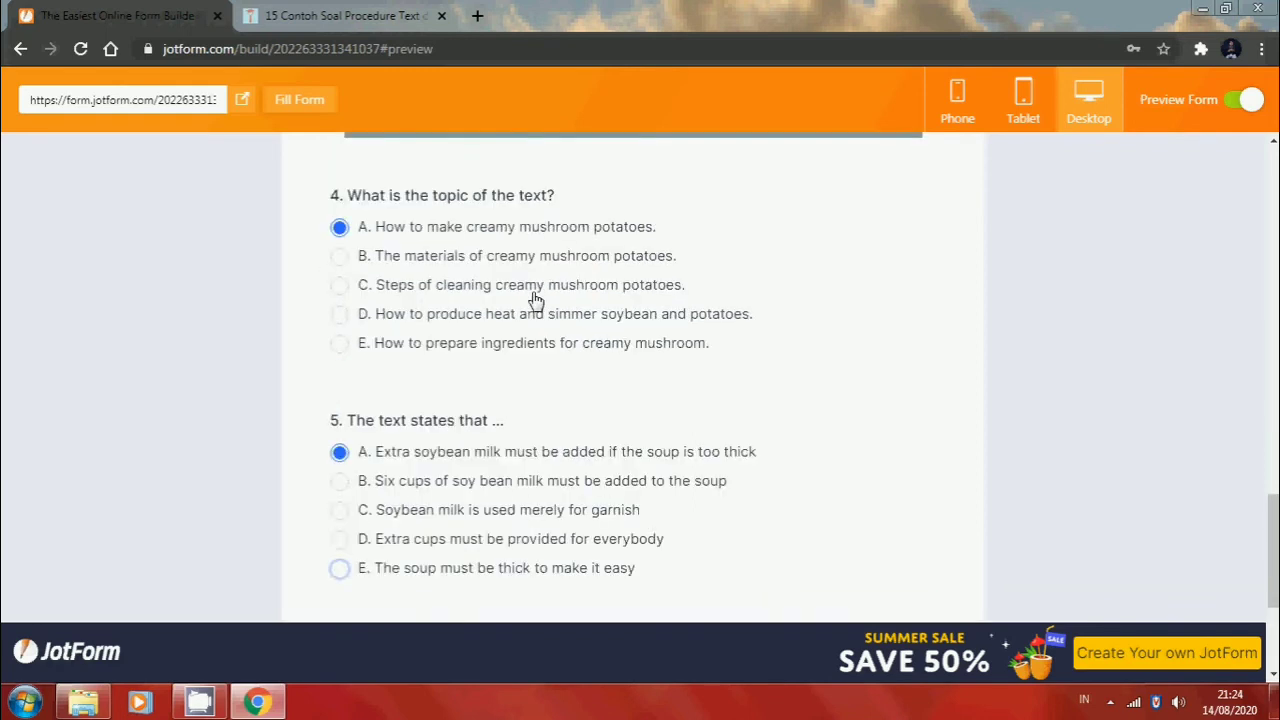
left_click(413, 490)
scroll(414, 491, "down", 3)
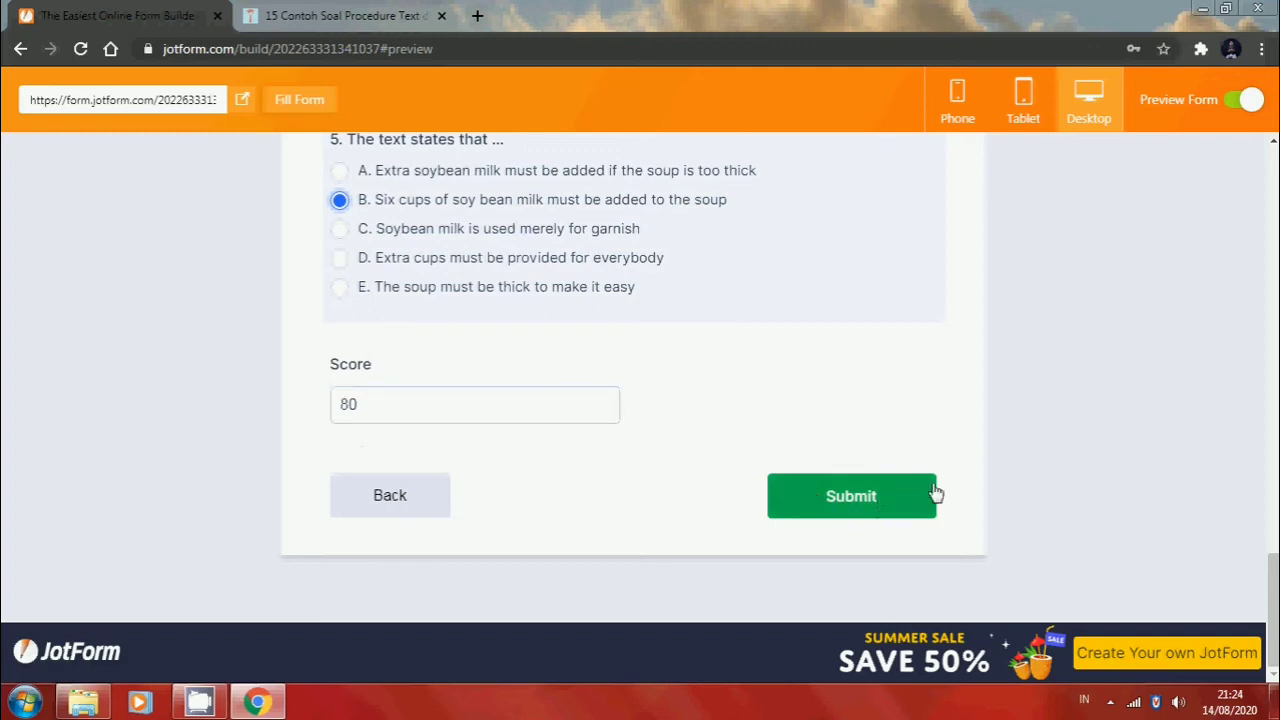
left_click(879, 510)
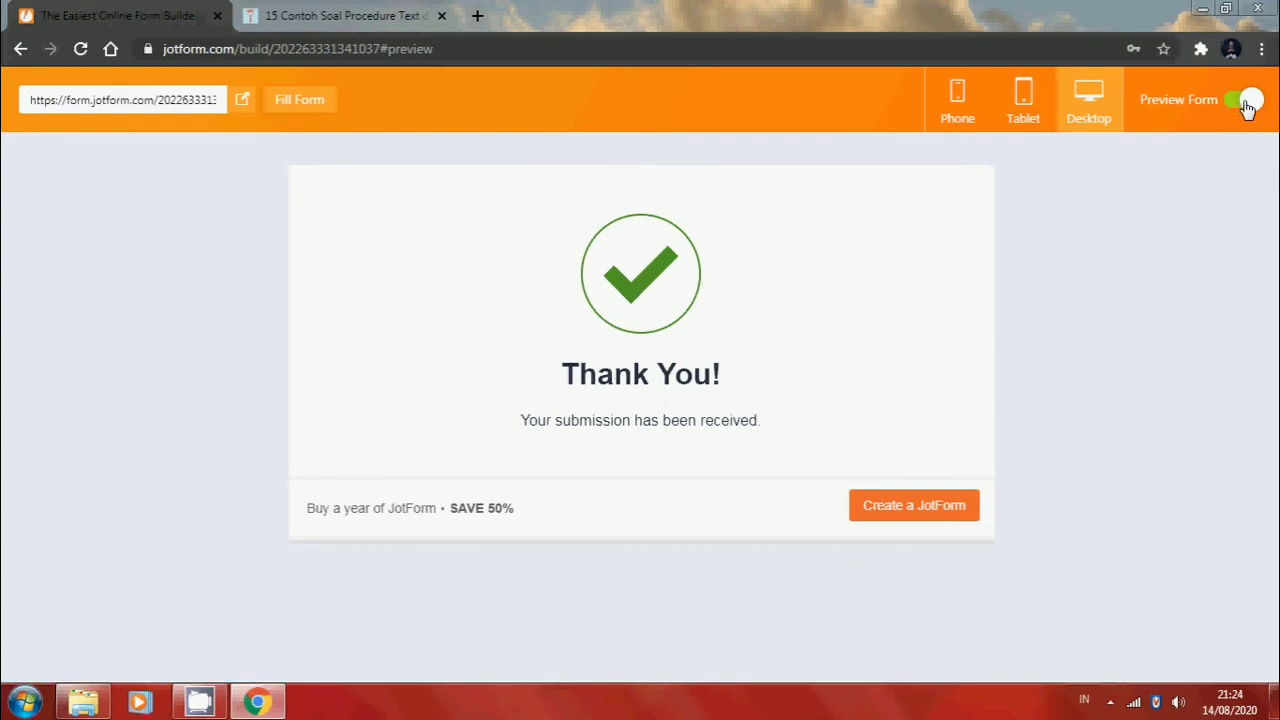
Leave the form preview and hide the Score calculation field through its advanced properties
left_click(1244, 100)
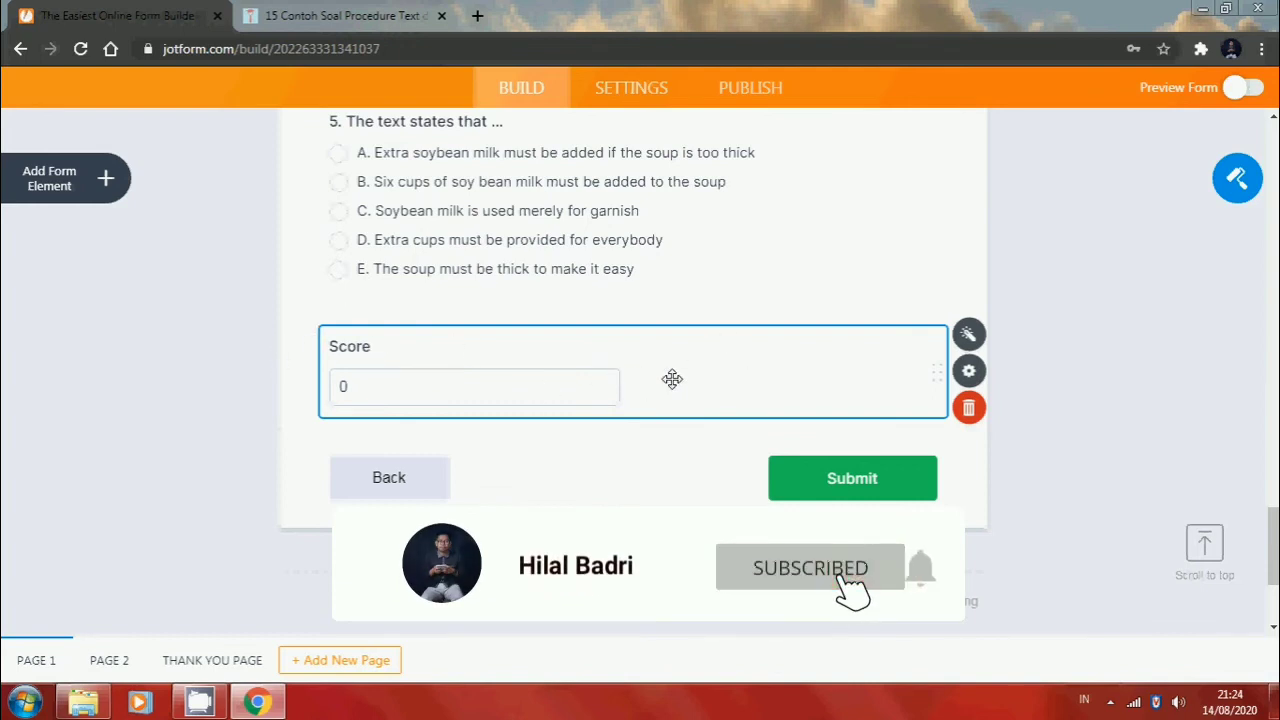
left_click(967, 378)
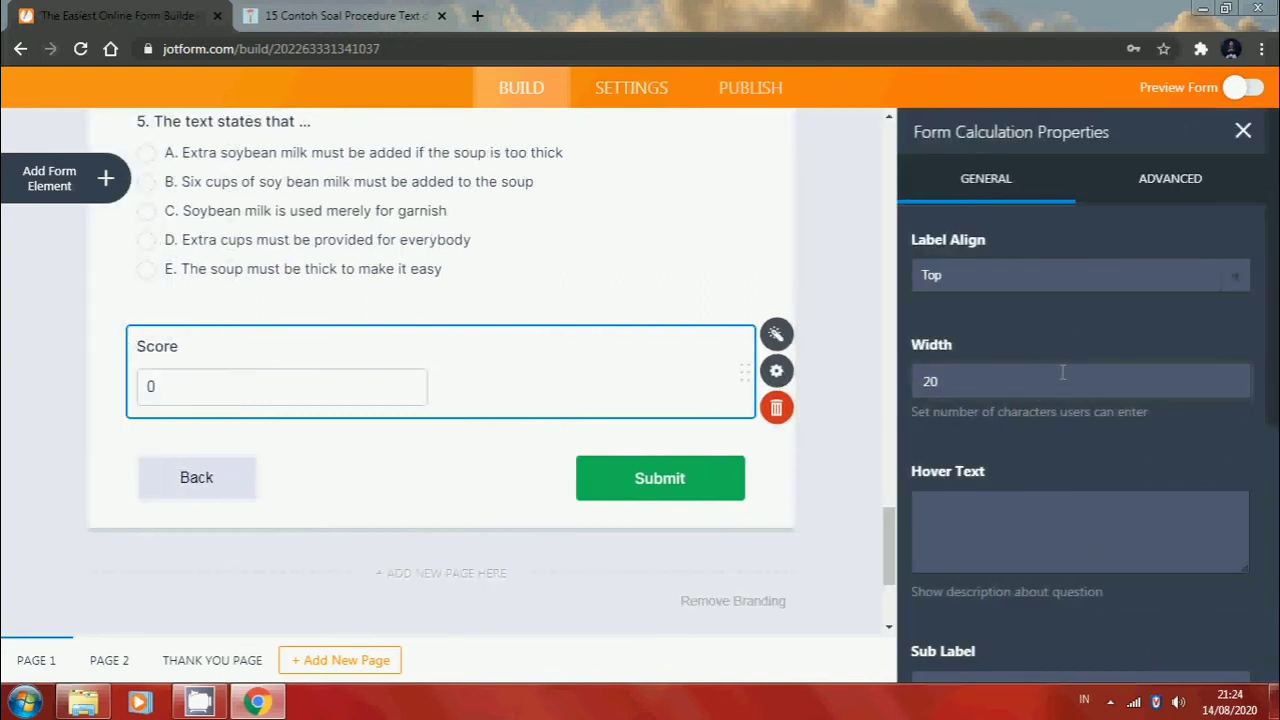
scroll(1073, 499, "down", 3)
scroll(1189, 277, "up", 3)
left_click(1172, 180)
scroll(1078, 544, "down", 2)
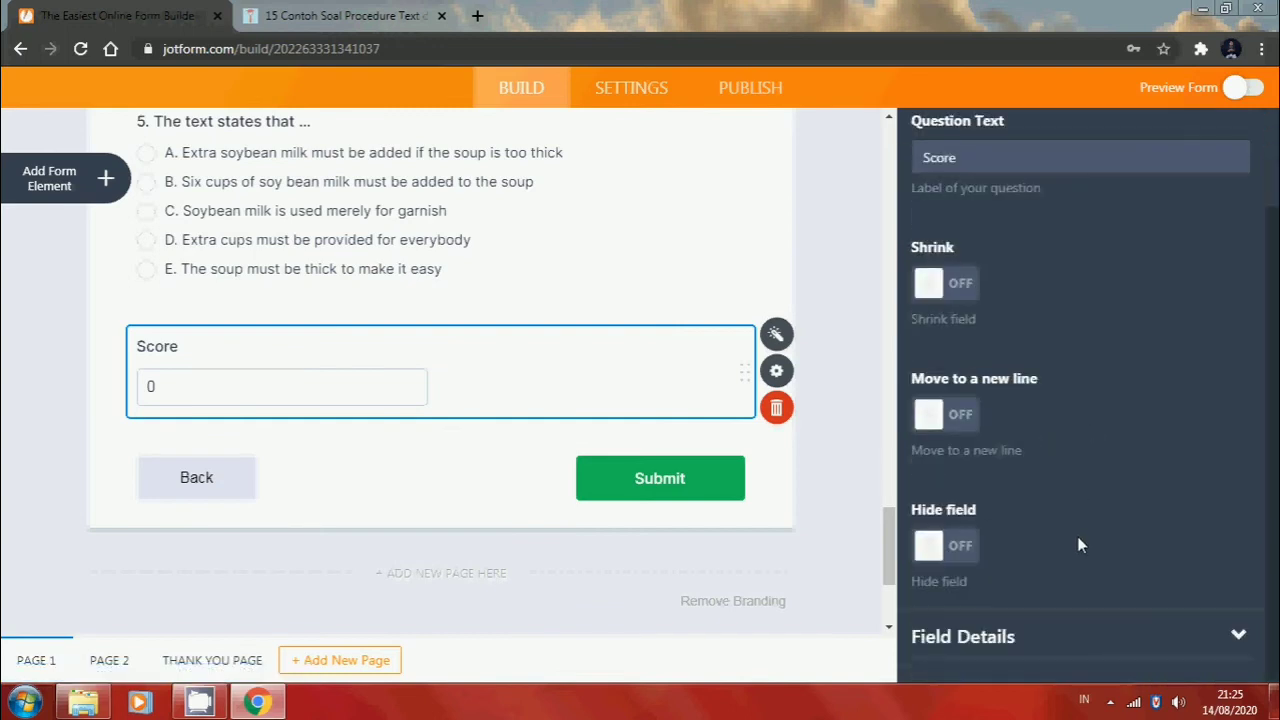
left_click(958, 562)
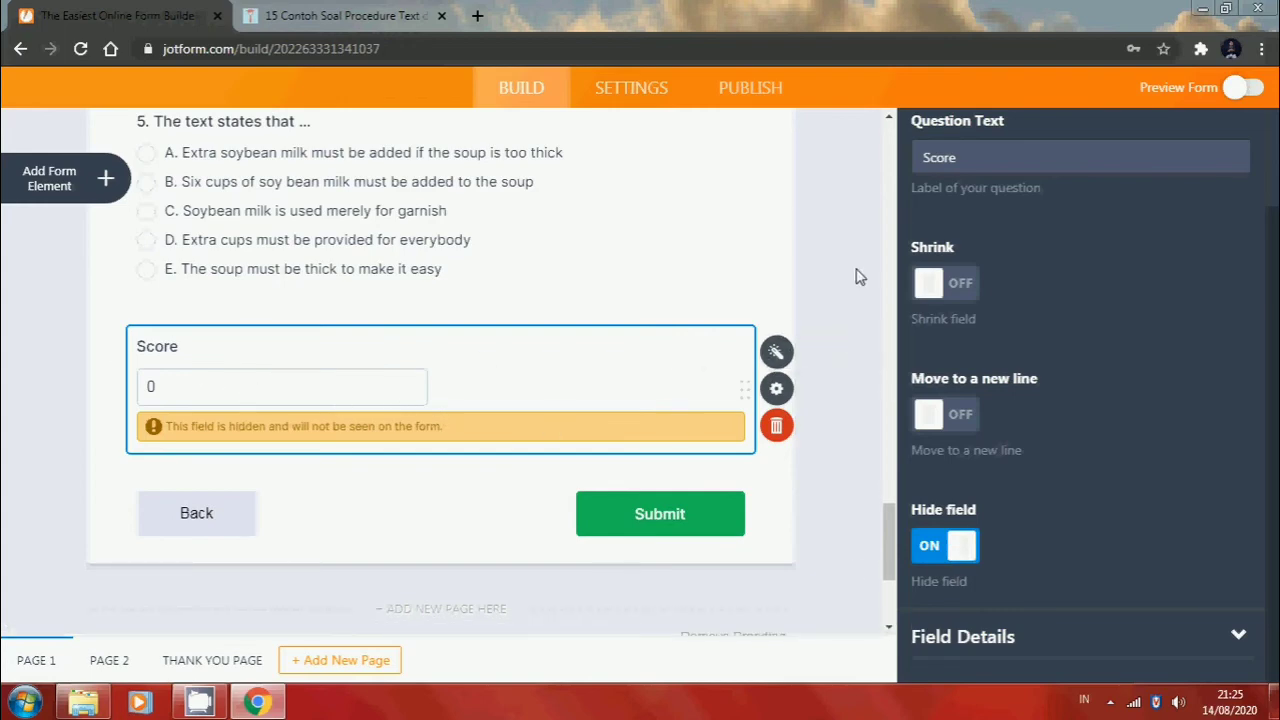
scroll(857, 276, "up", 3)
scroll(828, 480, "down", 4)
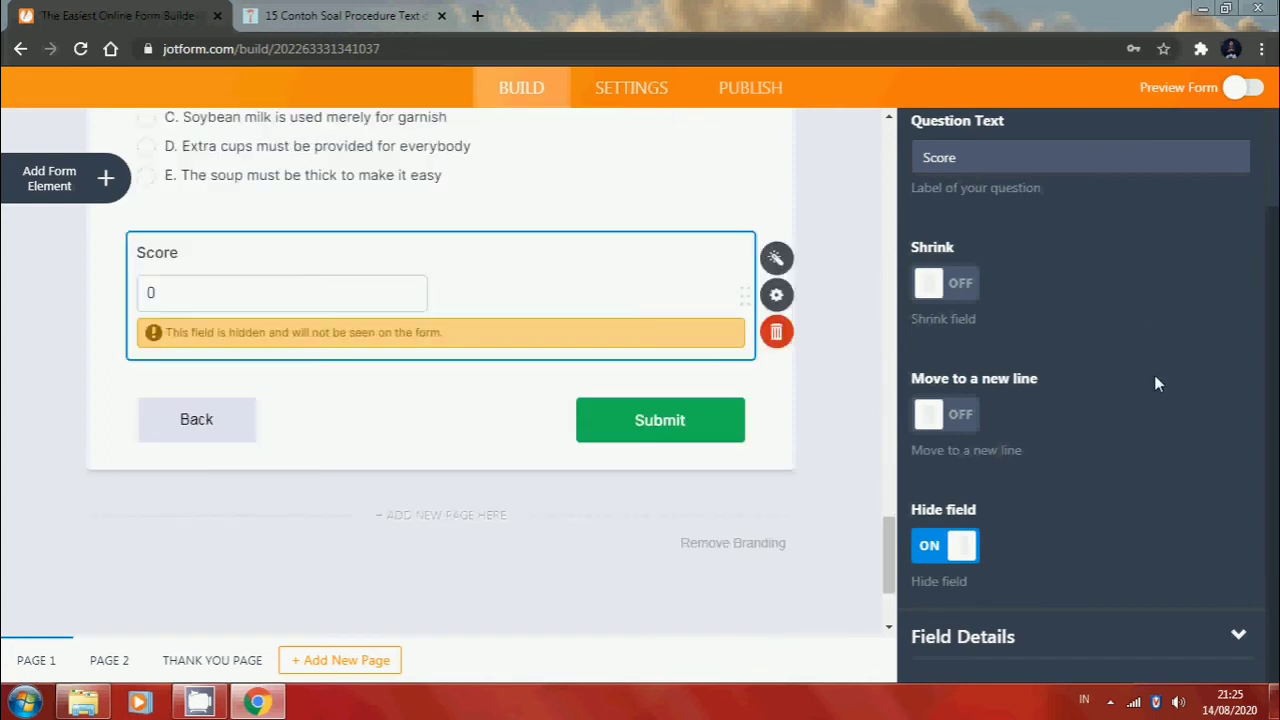
scroll(1165, 375, "up", 2)
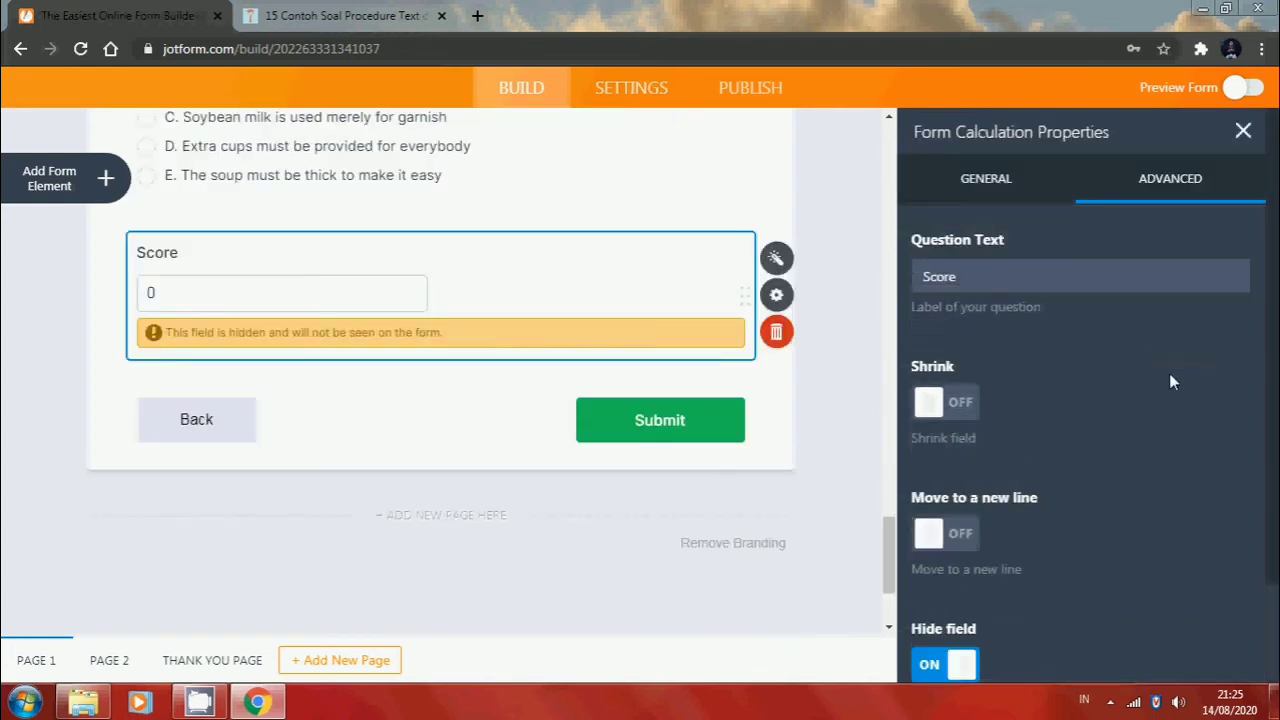
left_click(1244, 132)
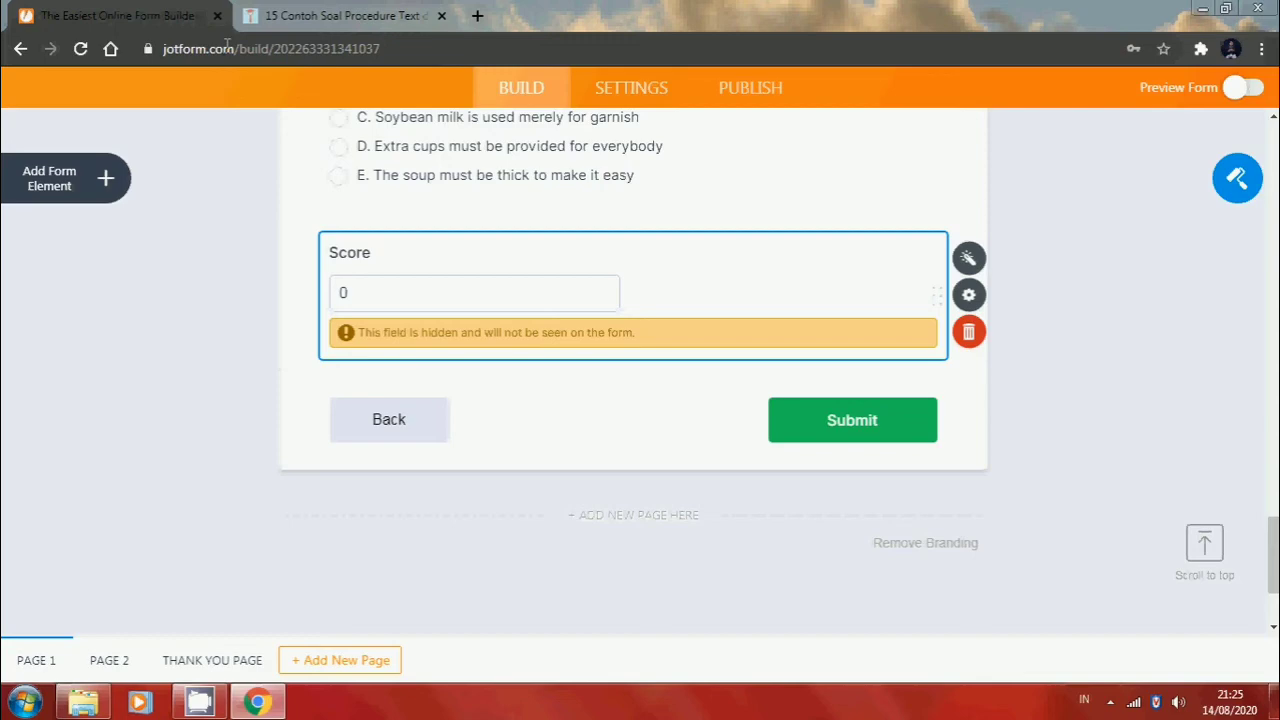
Look at the My Forms list, dismiss the sale offer, and return to the form builder
scroll(331, 180, "up", 8)
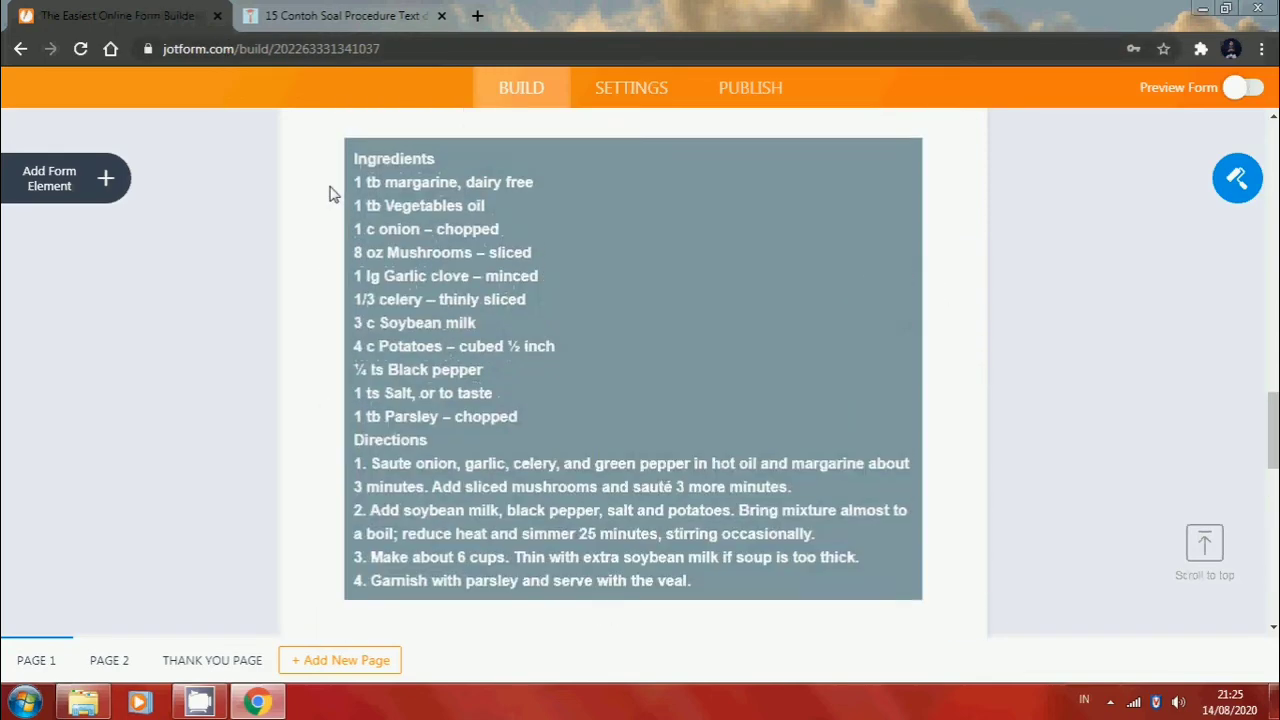
scroll(331, 194, "up", 10)
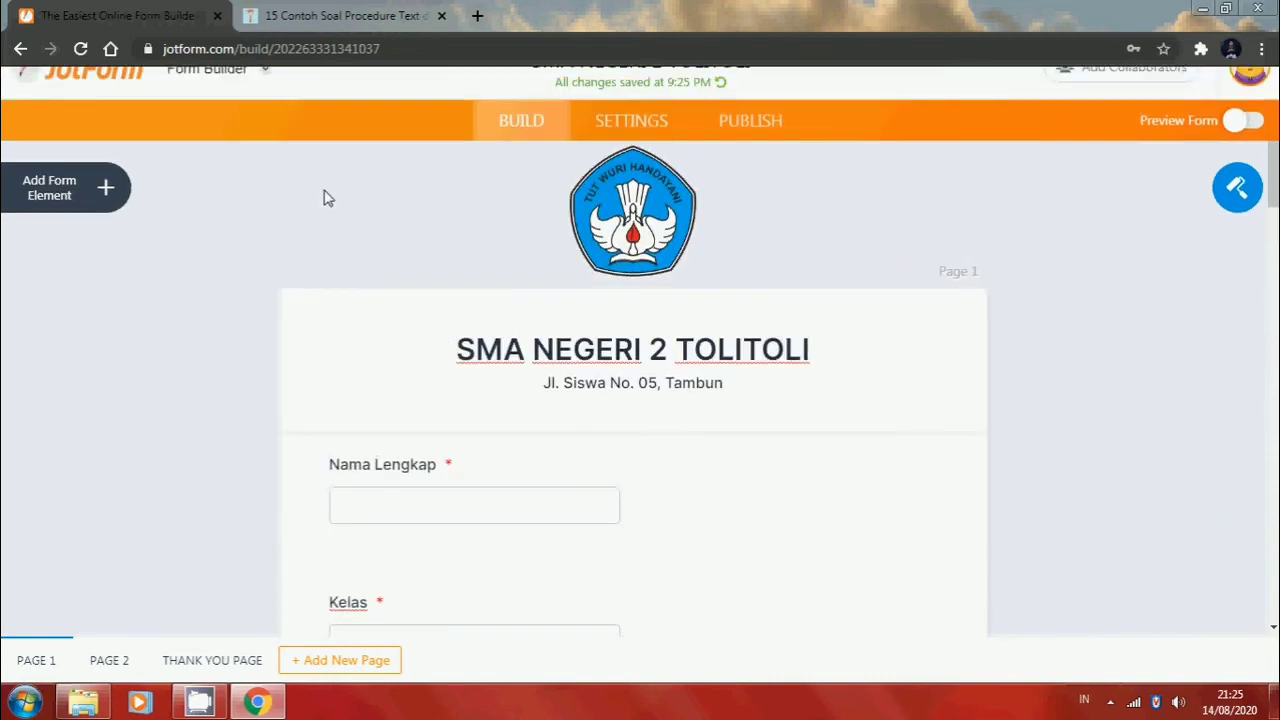
left_click(264, 104)
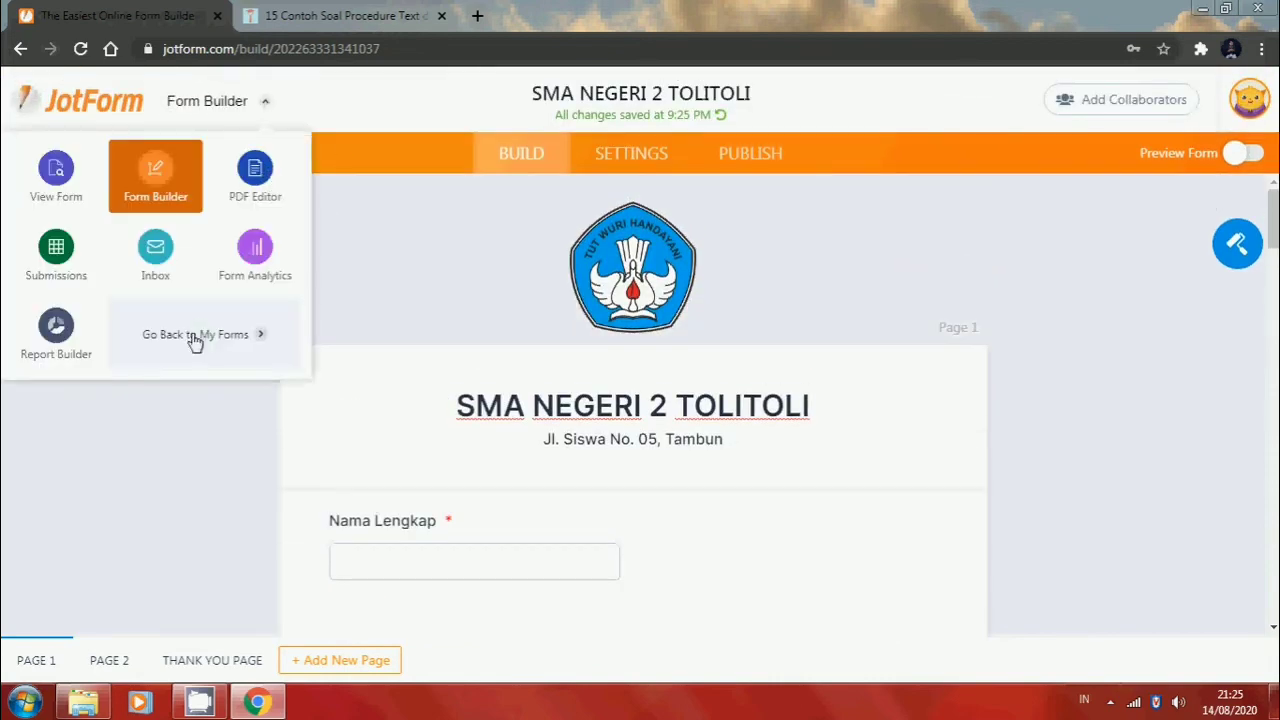
left_click(177, 344)
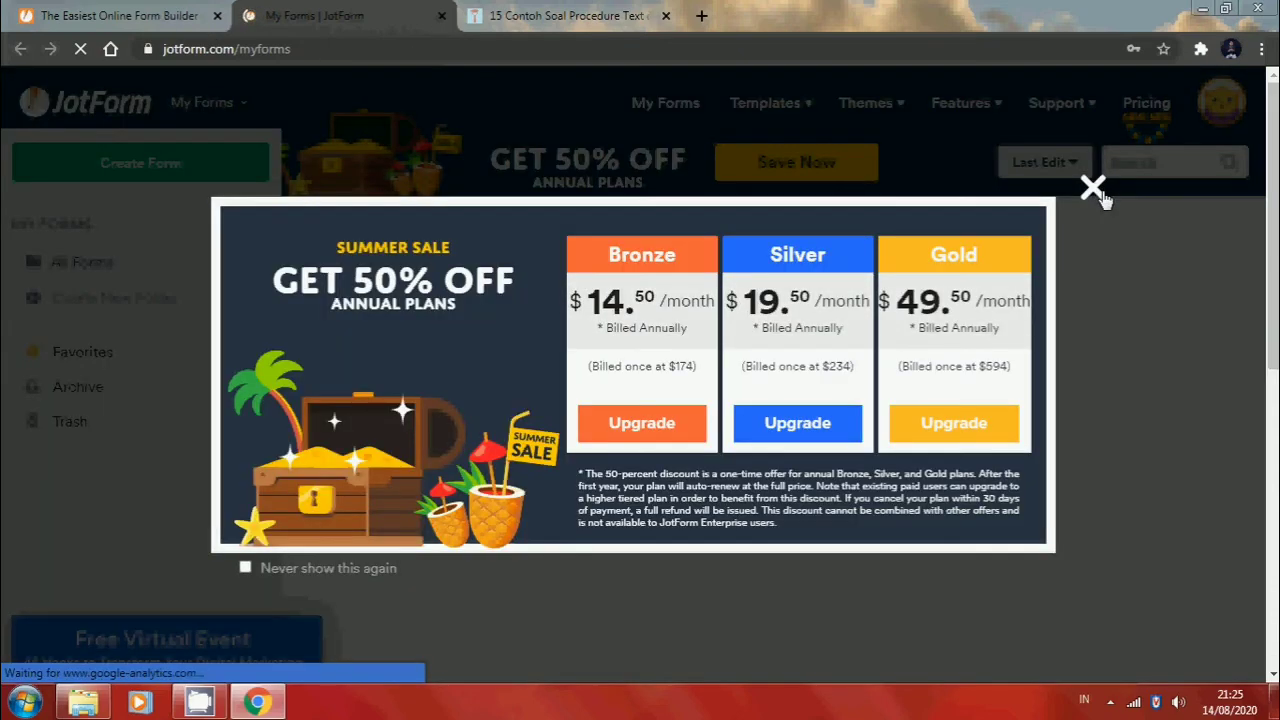
left_click(1093, 188)
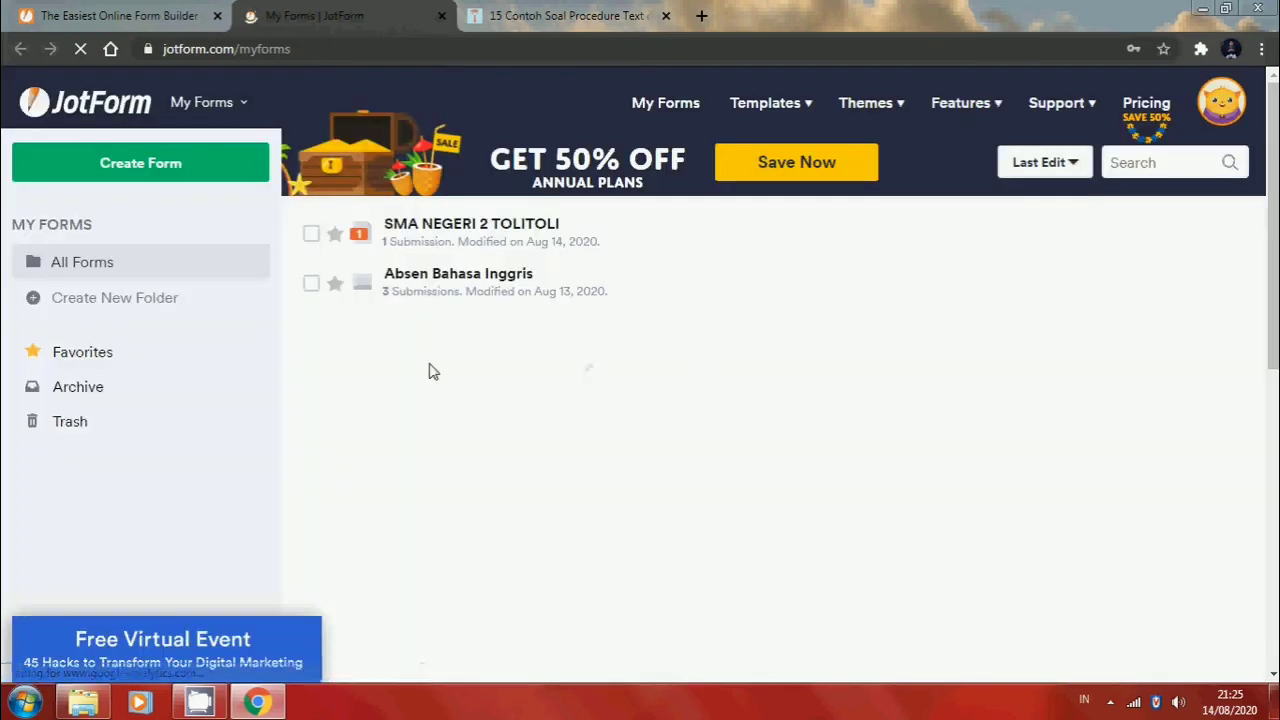
left_click(441, 16)
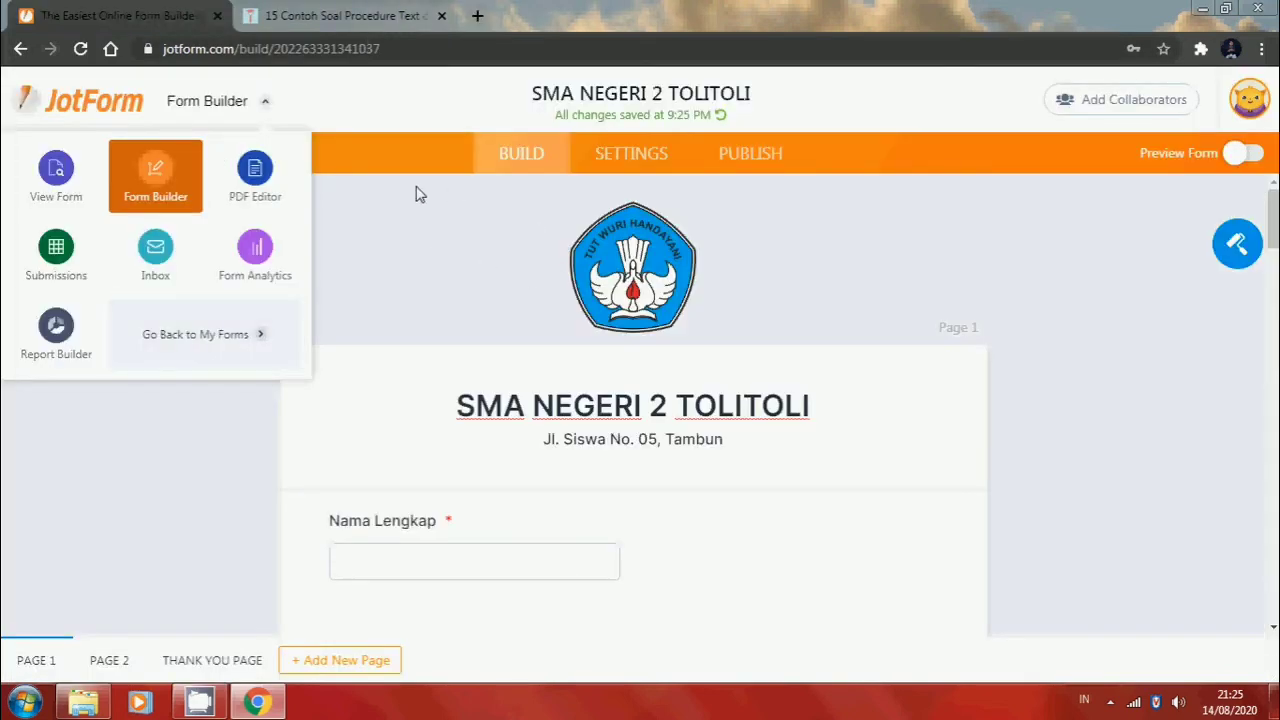
Change the form title to SOAL ONLINE PROCEDURE TEXT in the form settings
left_click(670, 156)
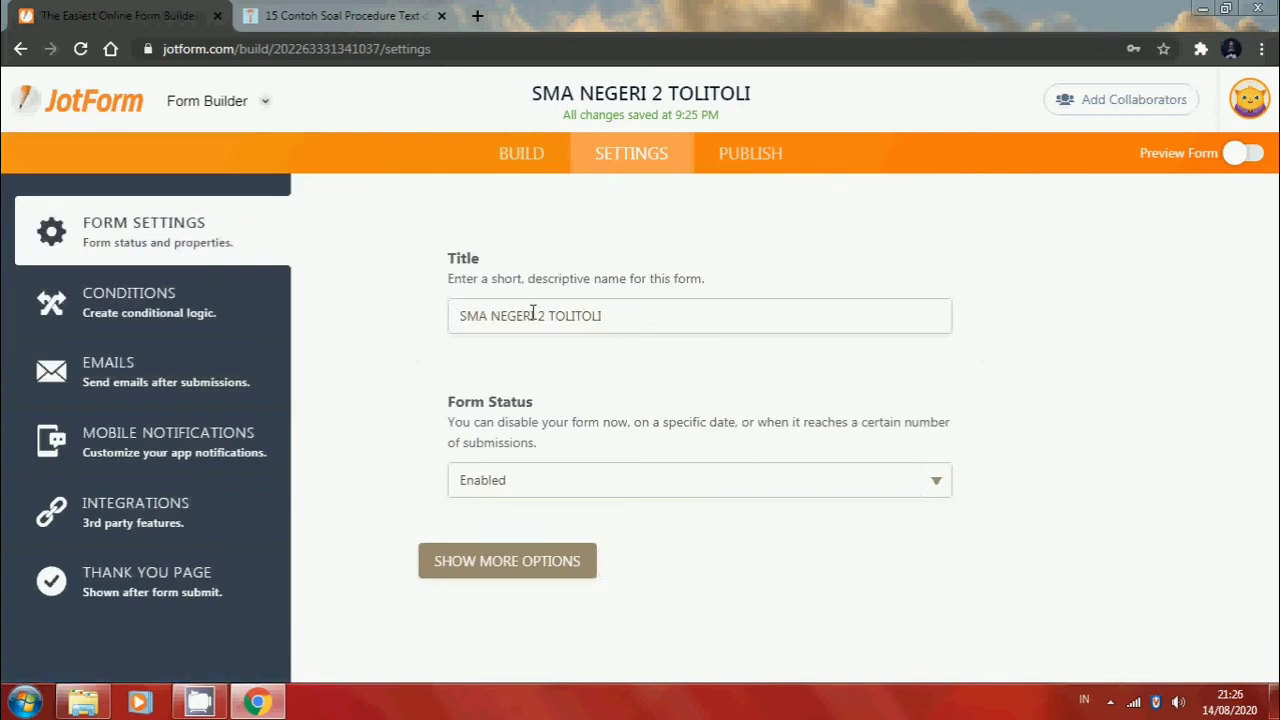
left_click_drag(621, 316, 342, 341)
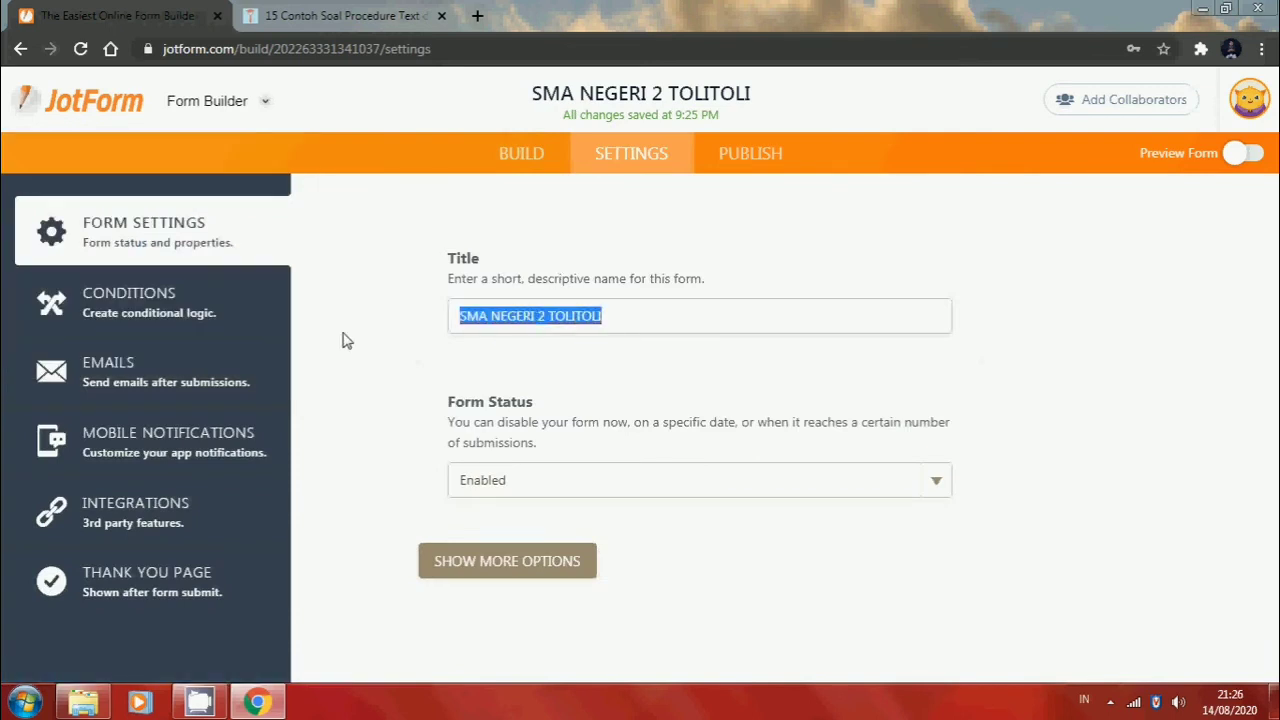
type("Soal")
key("BackSpace")
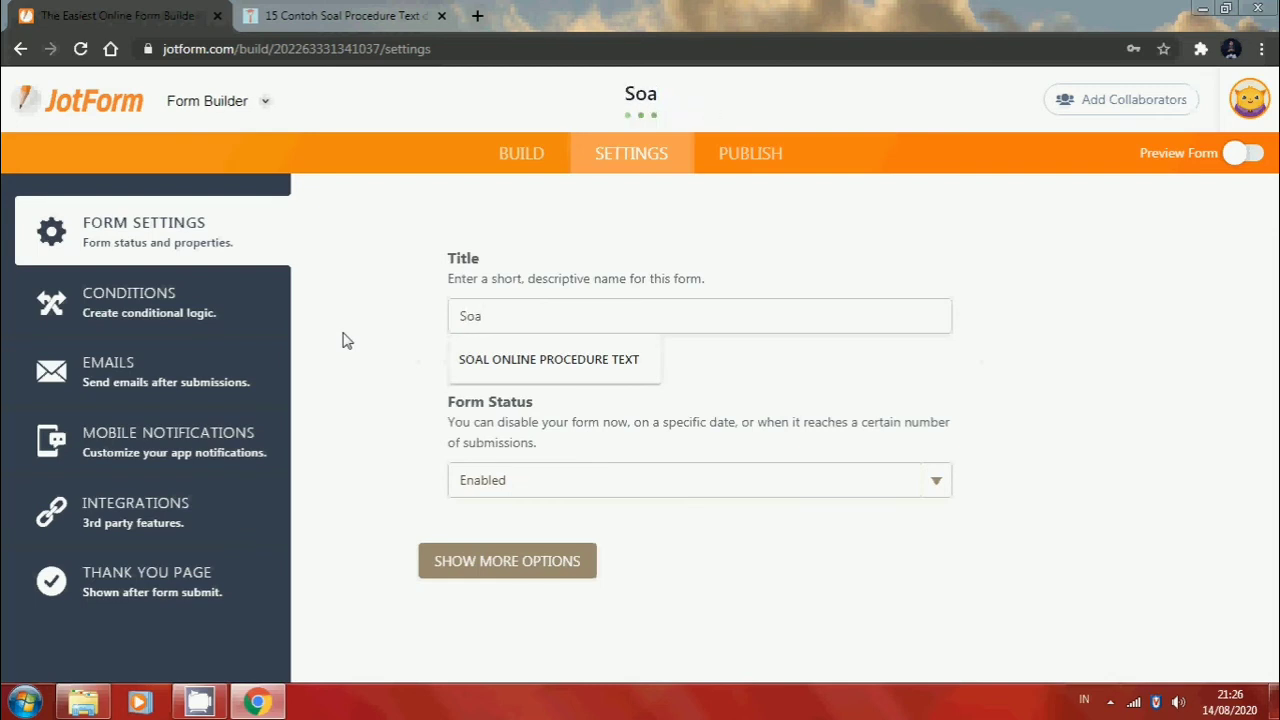
key("BackSpace")
key("BackSpace")
key("BackSpace")
type("SOAL")
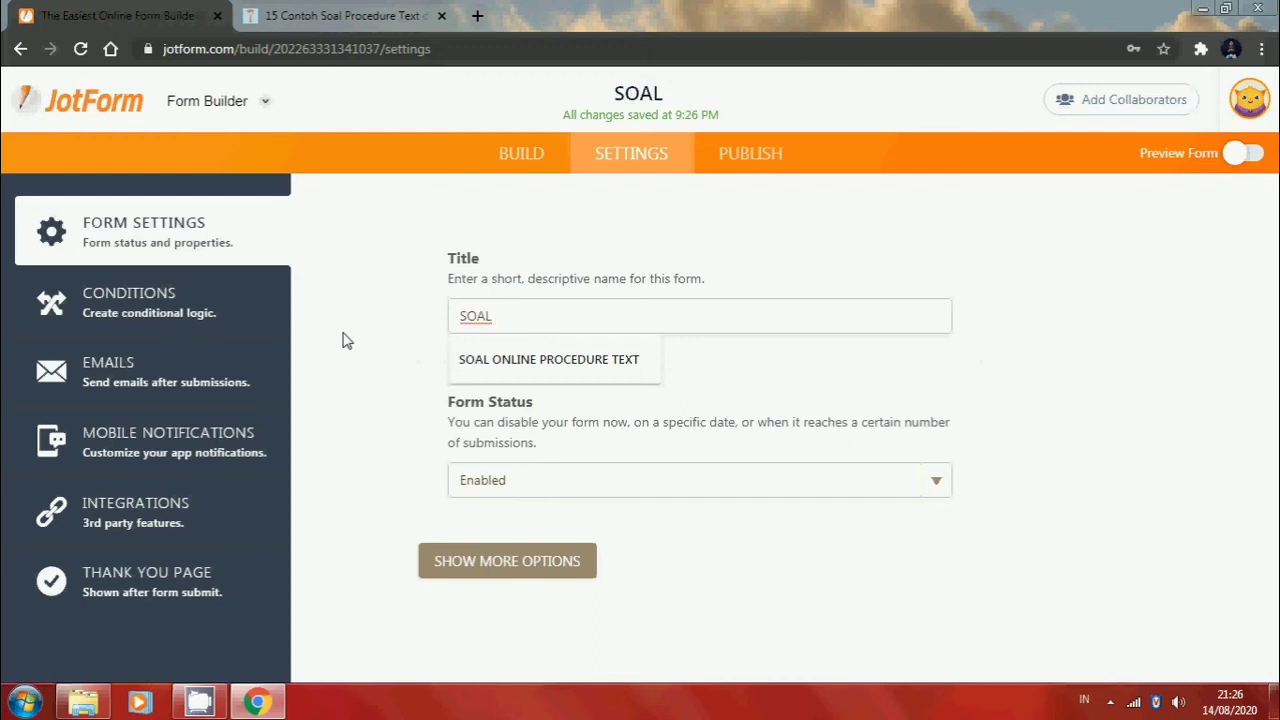
type(" ONLINE ")
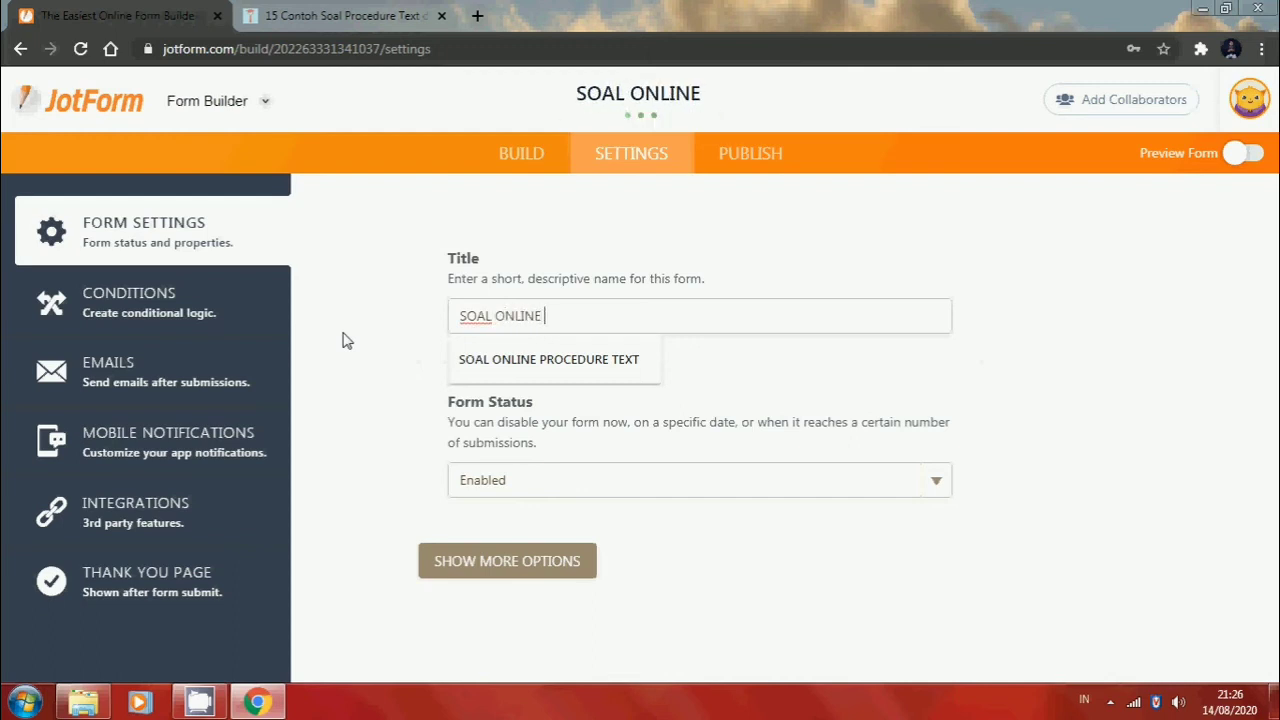
type("PROCEDURE")
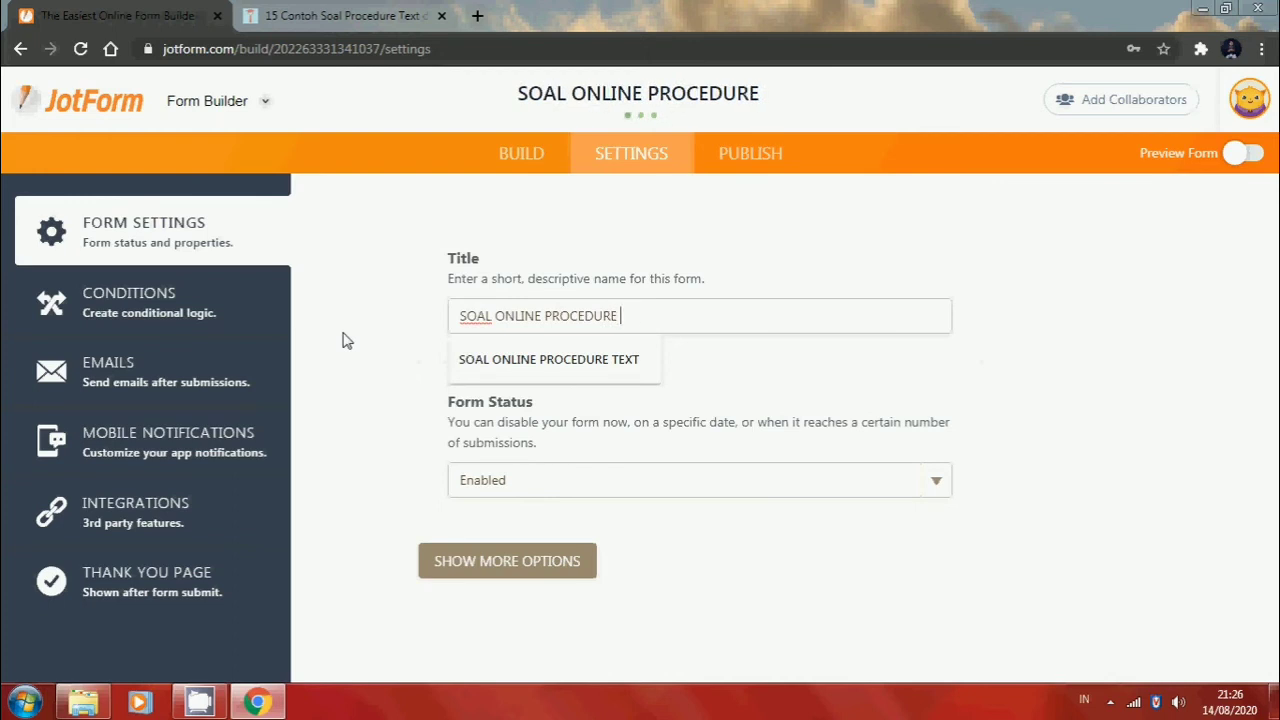
key("Down")
key("Return")
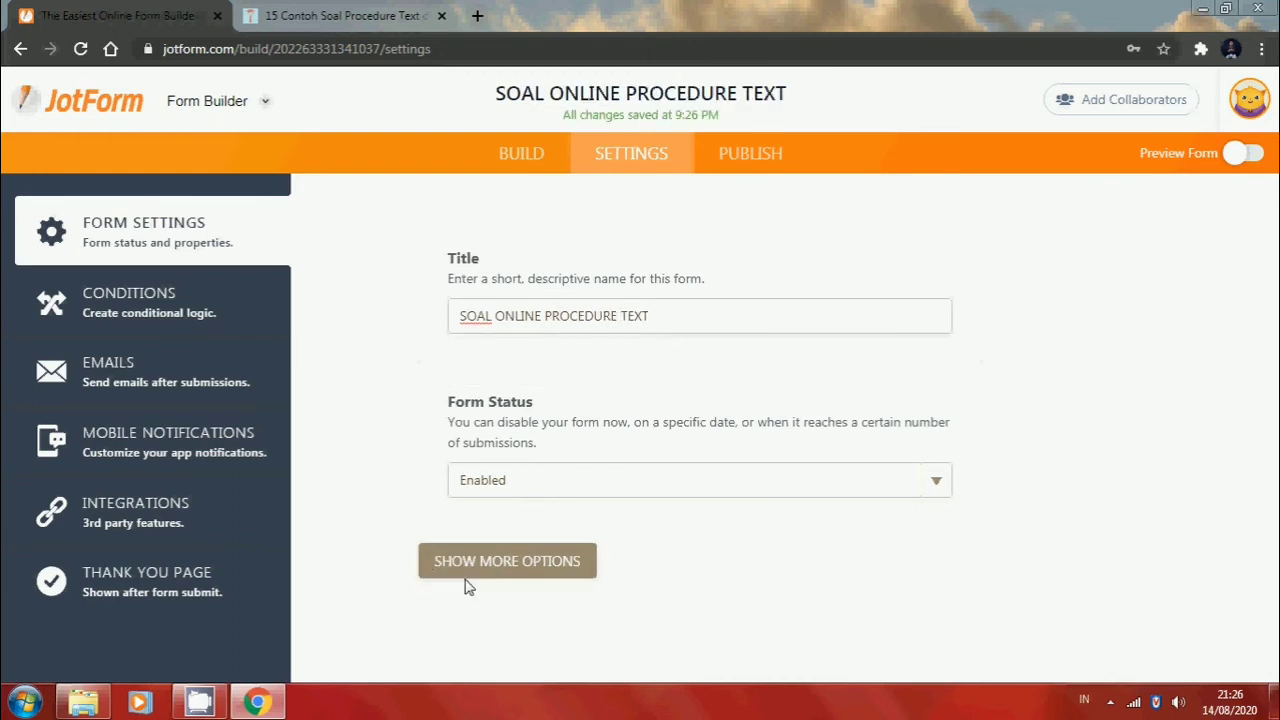
Expand the additional form settings, enable password protection without entering a password, and disable it again
left_click(549, 576)
scroll(549, 563, "down", 4)
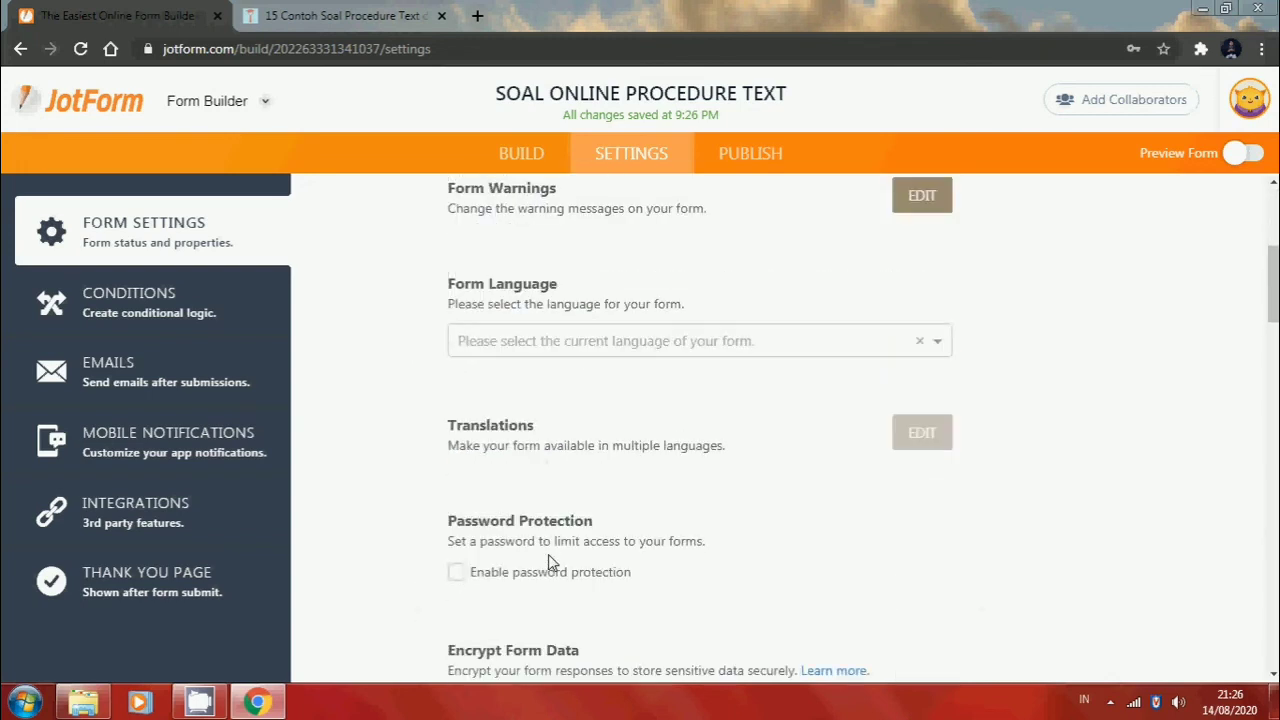
scroll(547, 563, "down", 2)
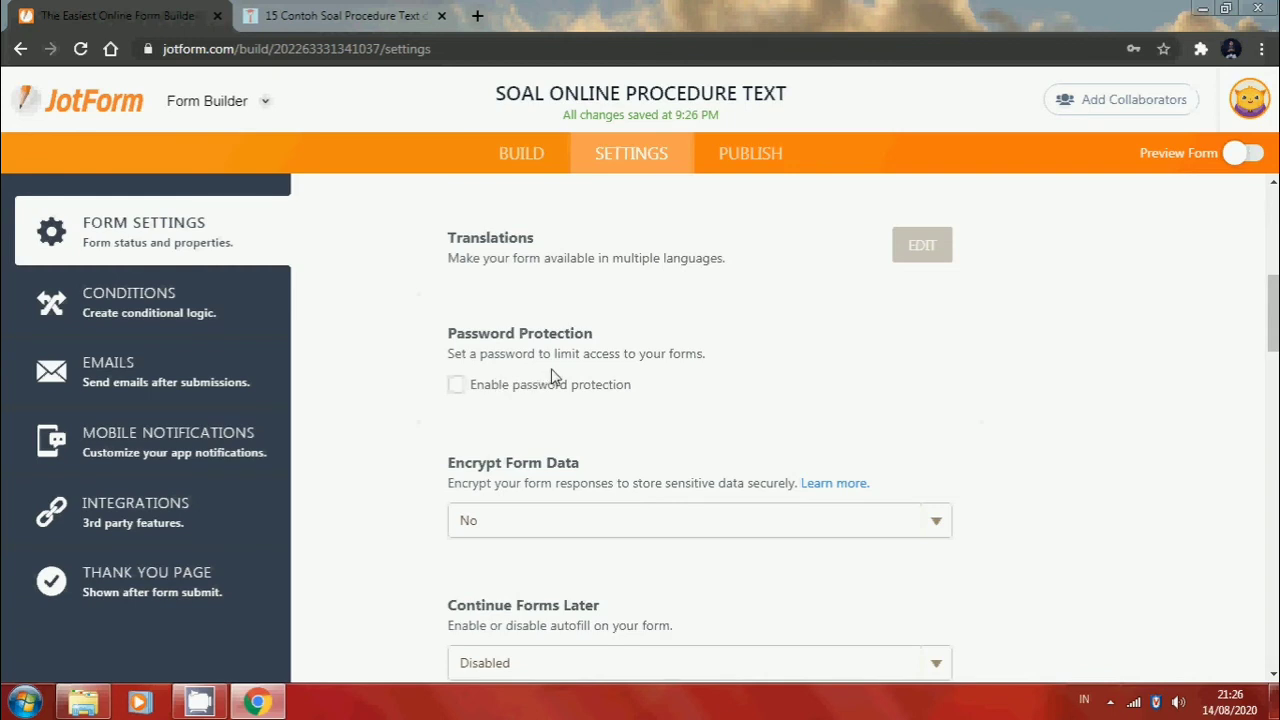
left_click(458, 386)
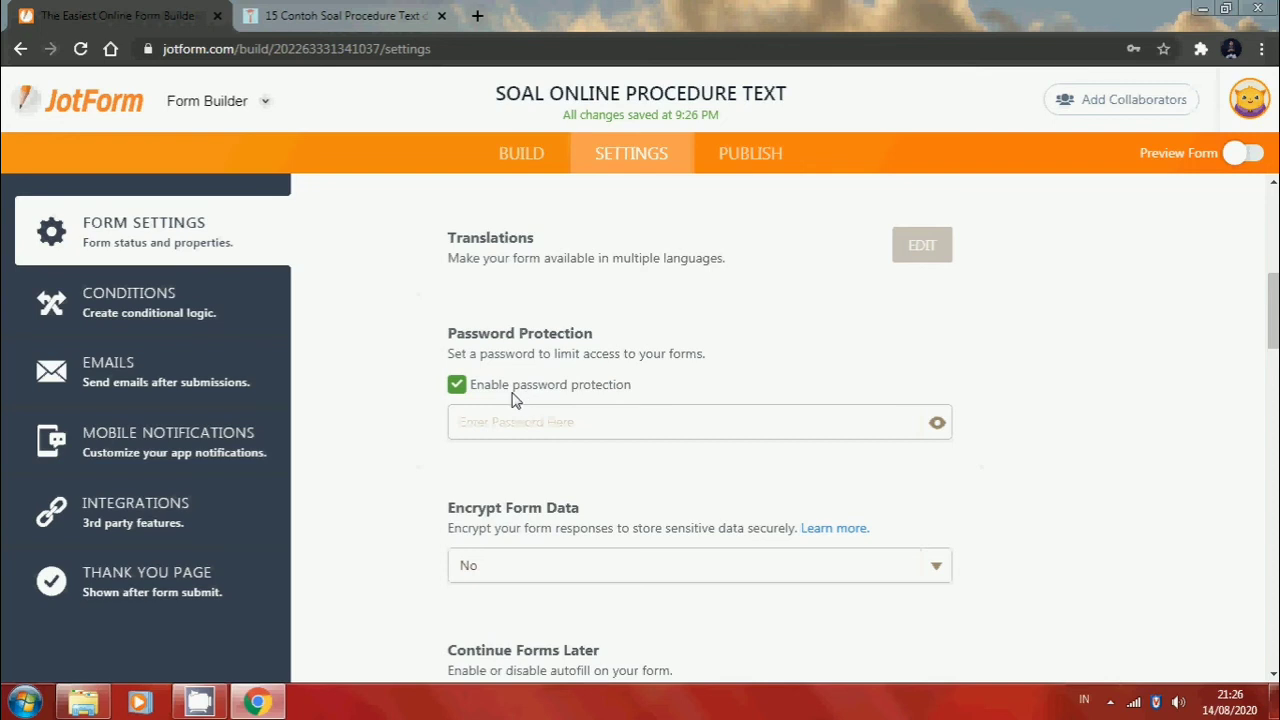
left_click(458, 389)
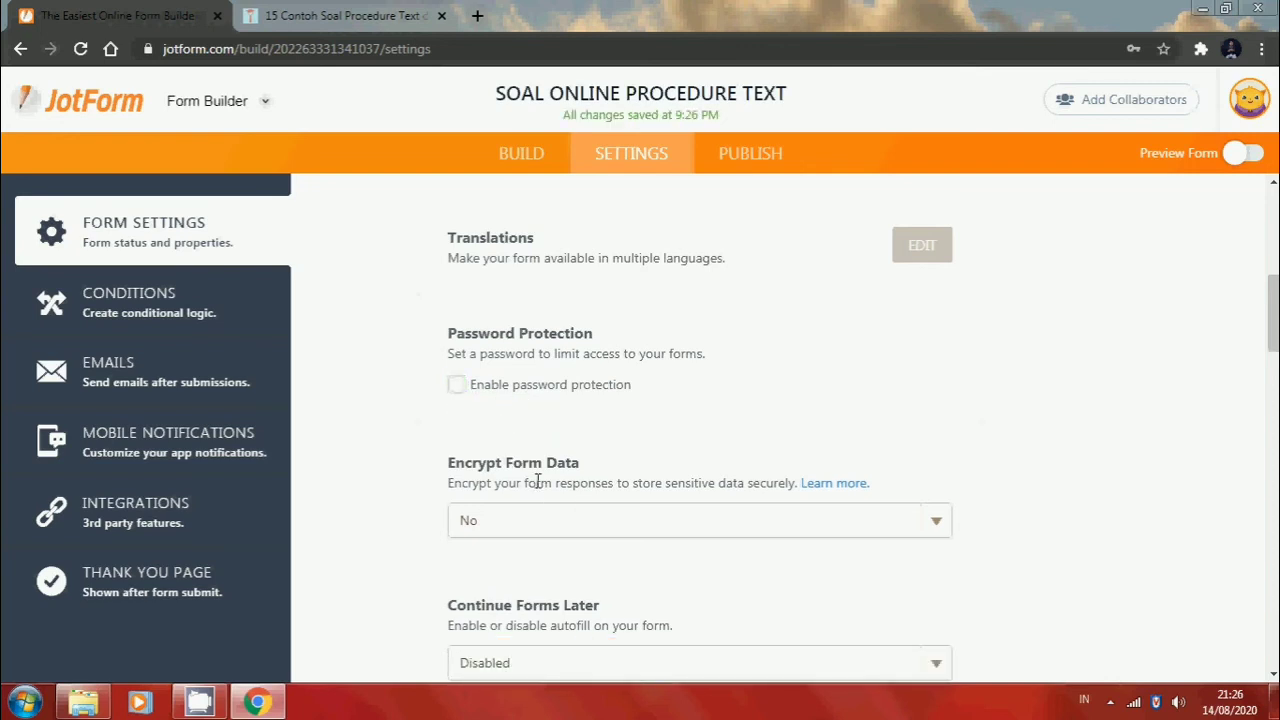
Set Unique Submission to Check cookies and IP and collapse the additional form settings
scroll(506, 606, "down", 1)
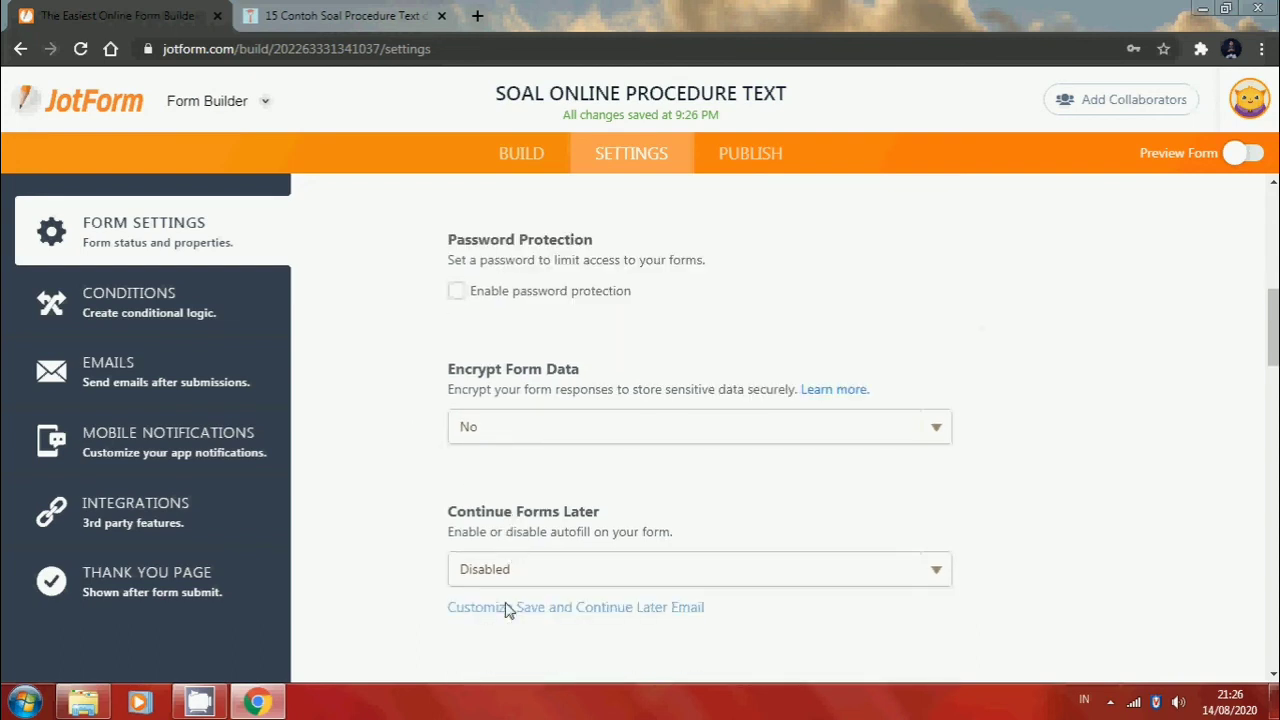
scroll(506, 610, "down", 4)
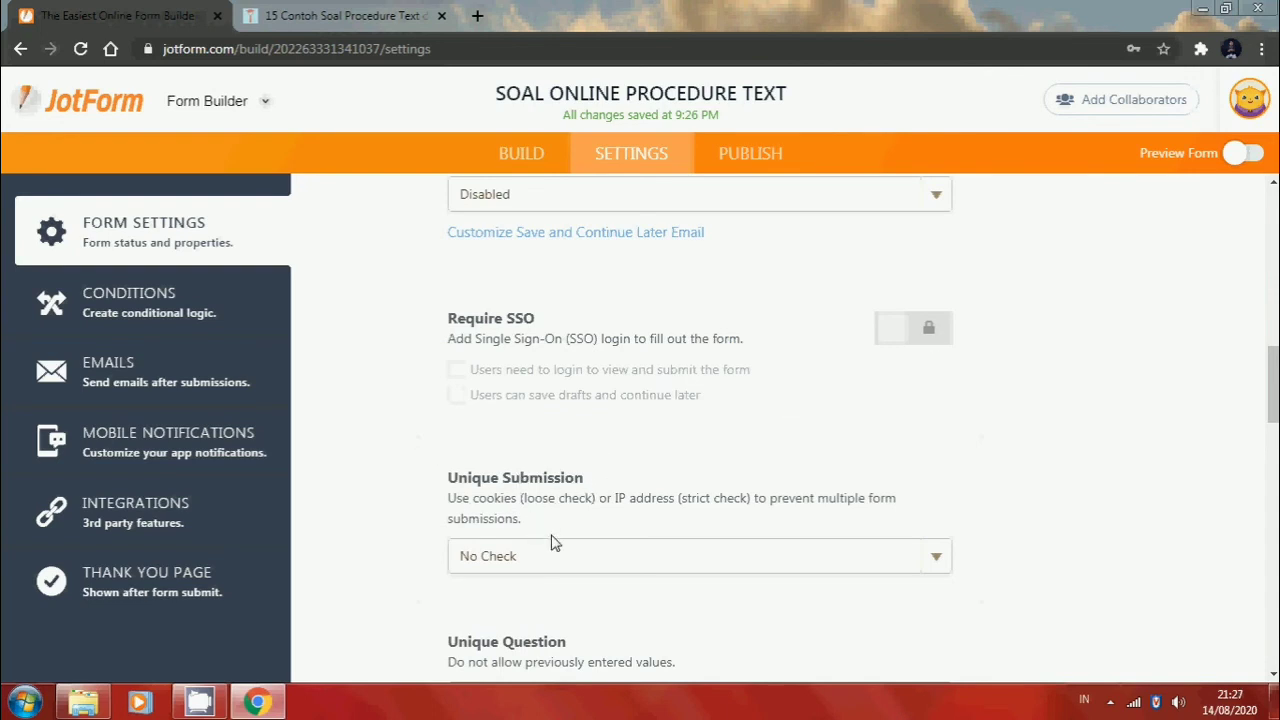
scroll(568, 500, "down", 3)
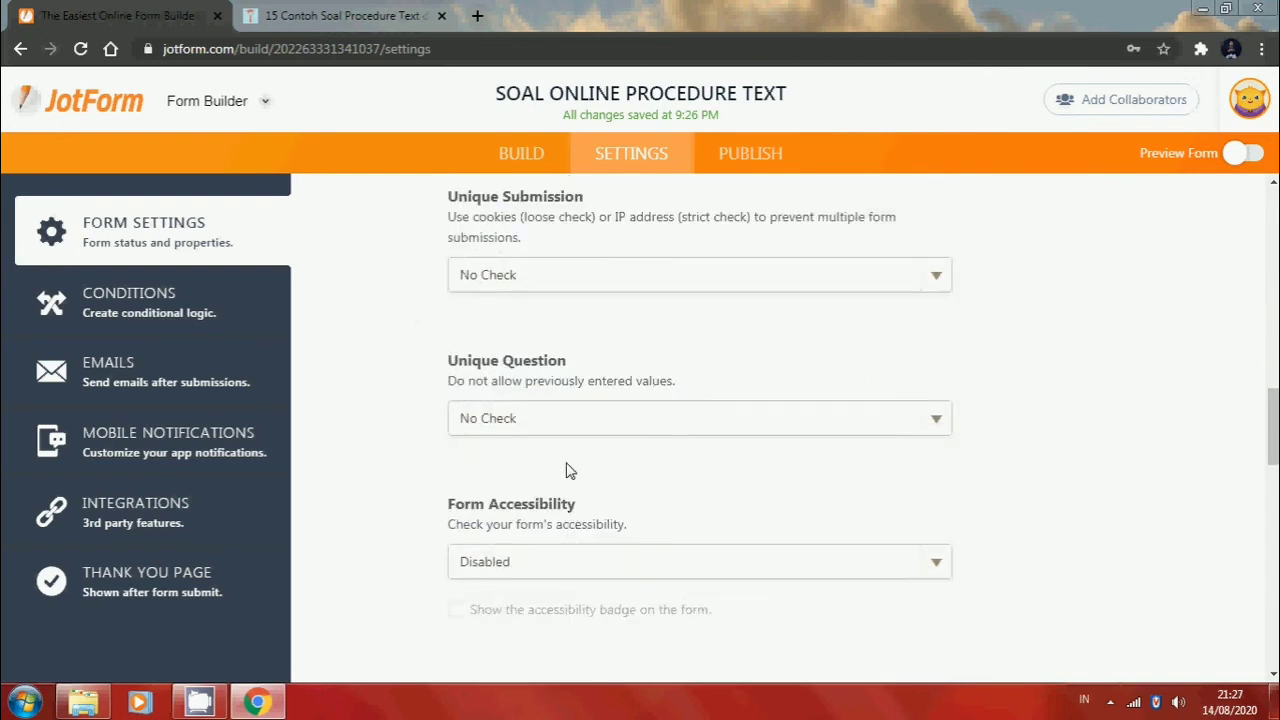
left_click(512, 422)
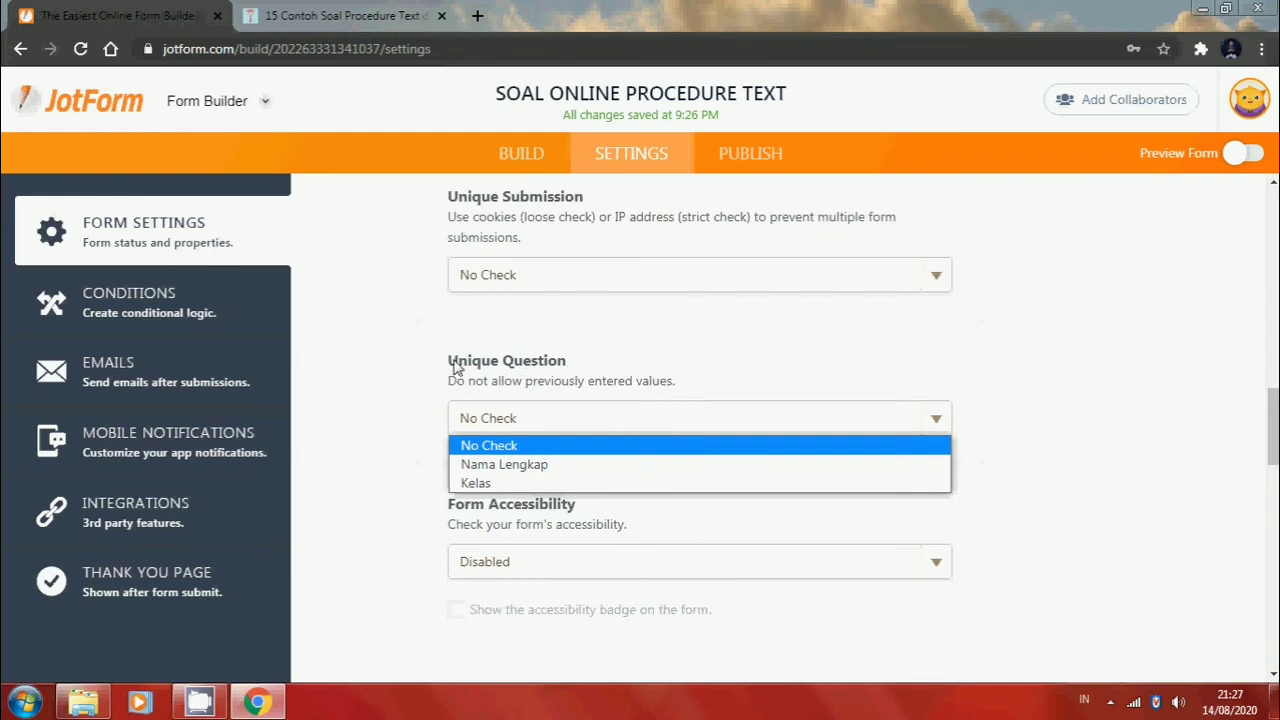
left_click(495, 281)
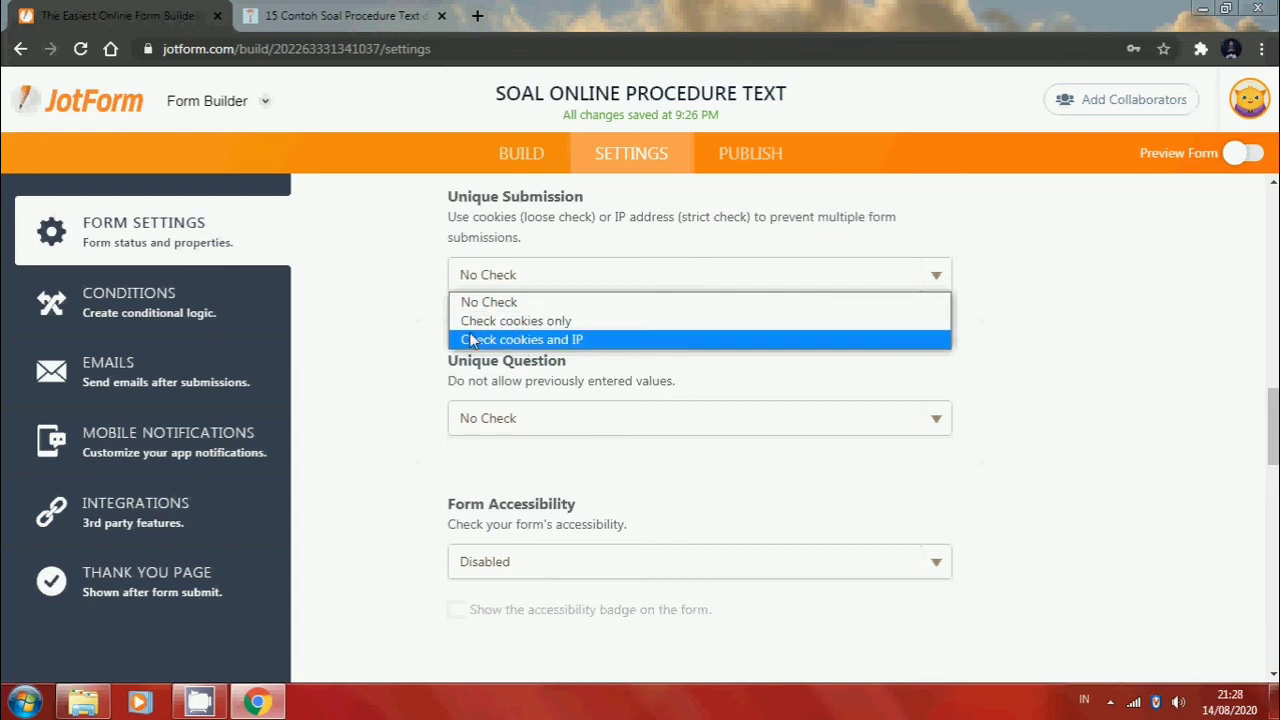
left_click(586, 340)
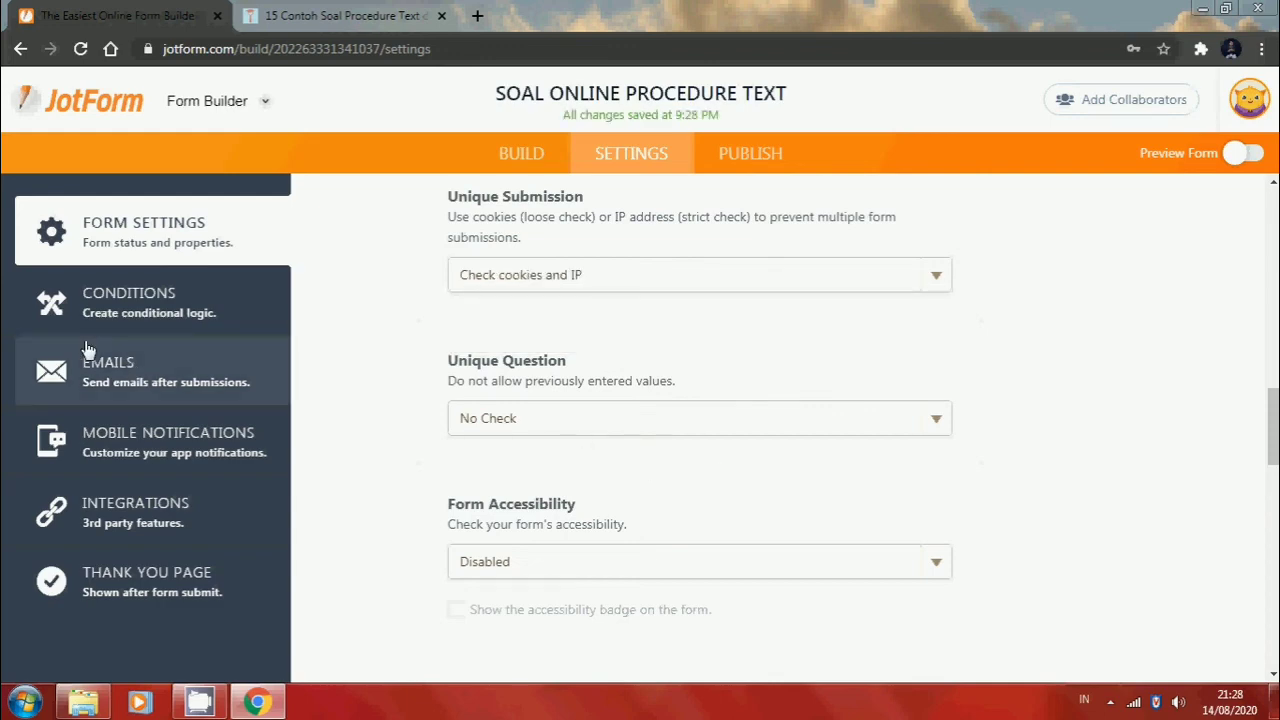
scroll(557, 448, "down", 1)
scroll(557, 448, "down", 12)
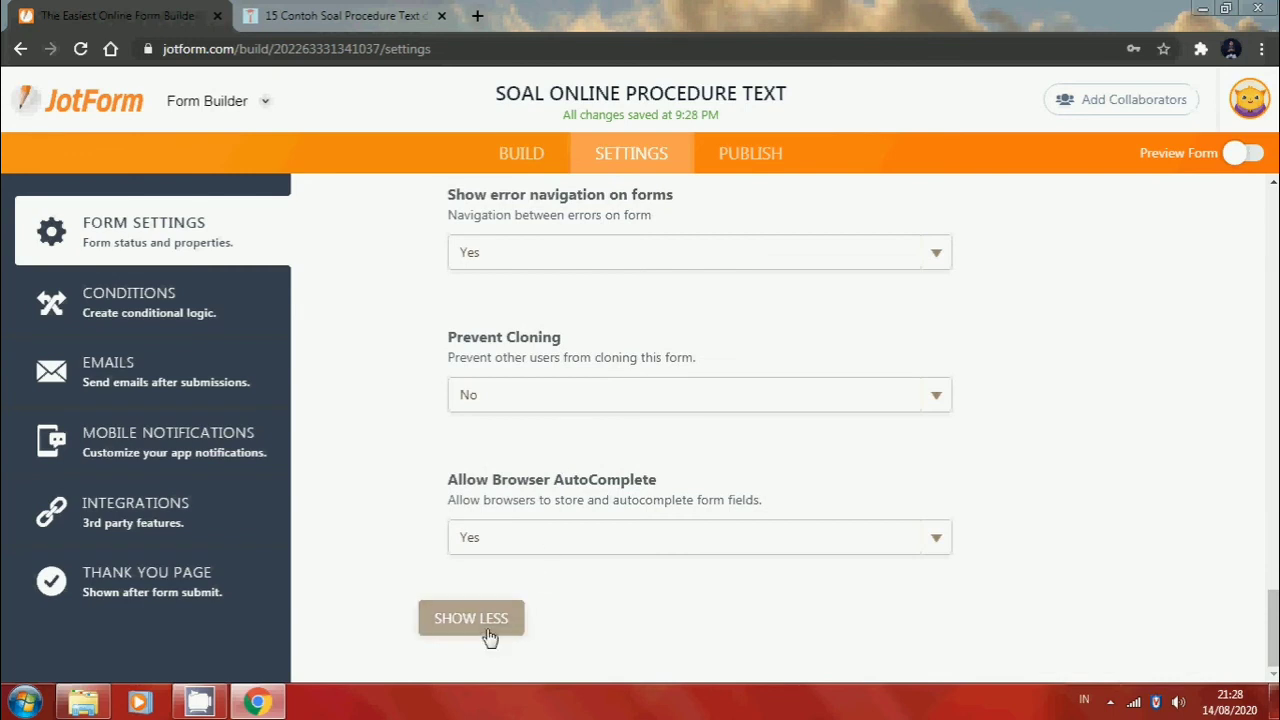
left_click(486, 629)
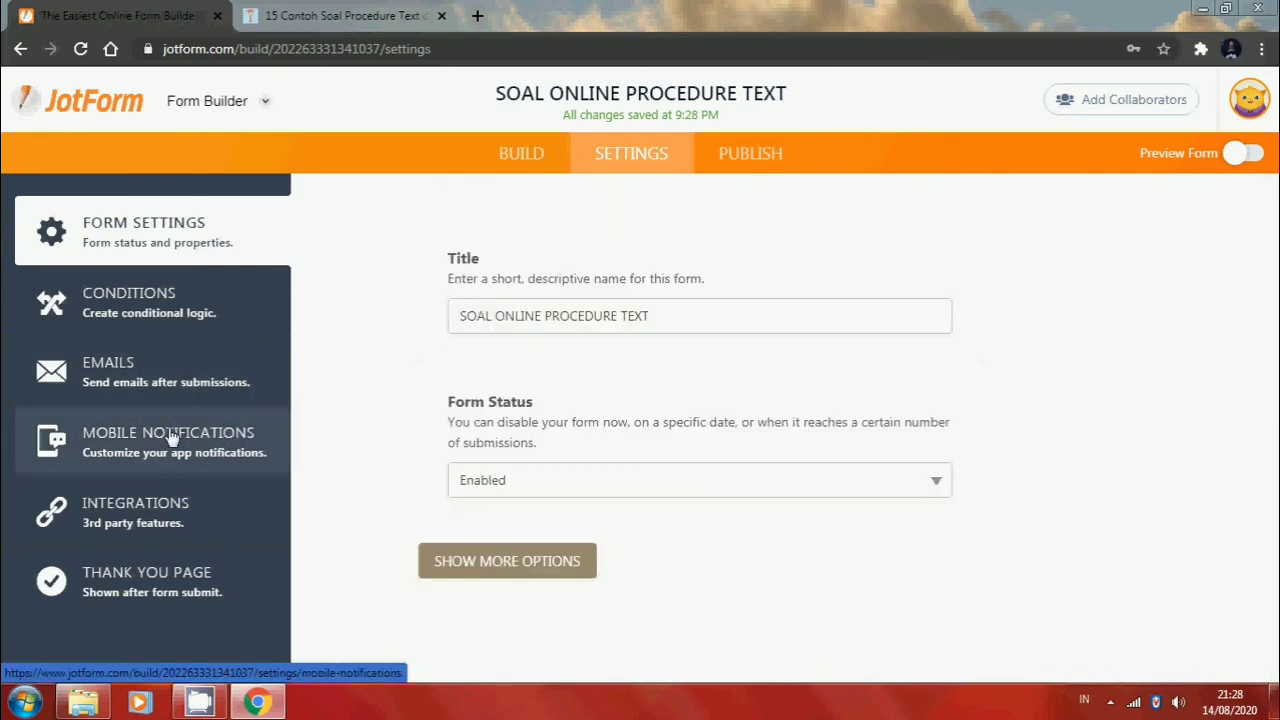
Open the Thank You page settings and review the after-submission action and message
left_click(153, 580)
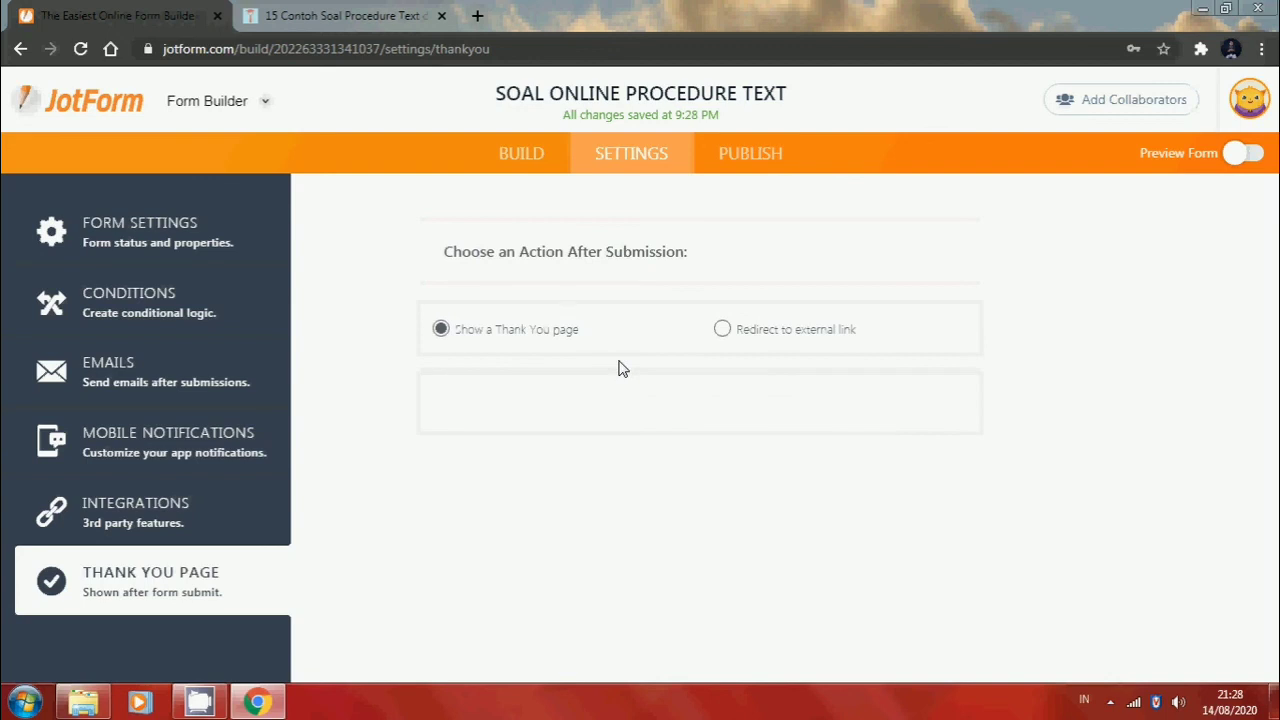
scroll(643, 519, "down", 2)
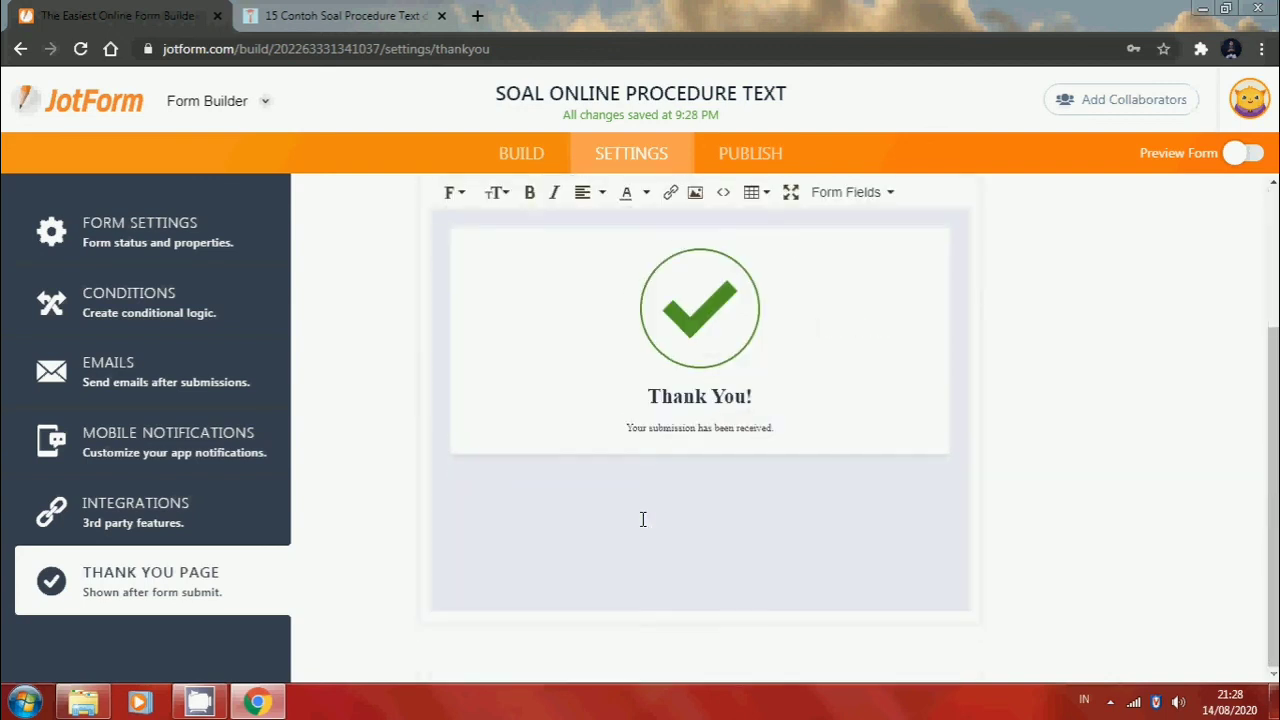
scroll(551, 380, "up", 2)
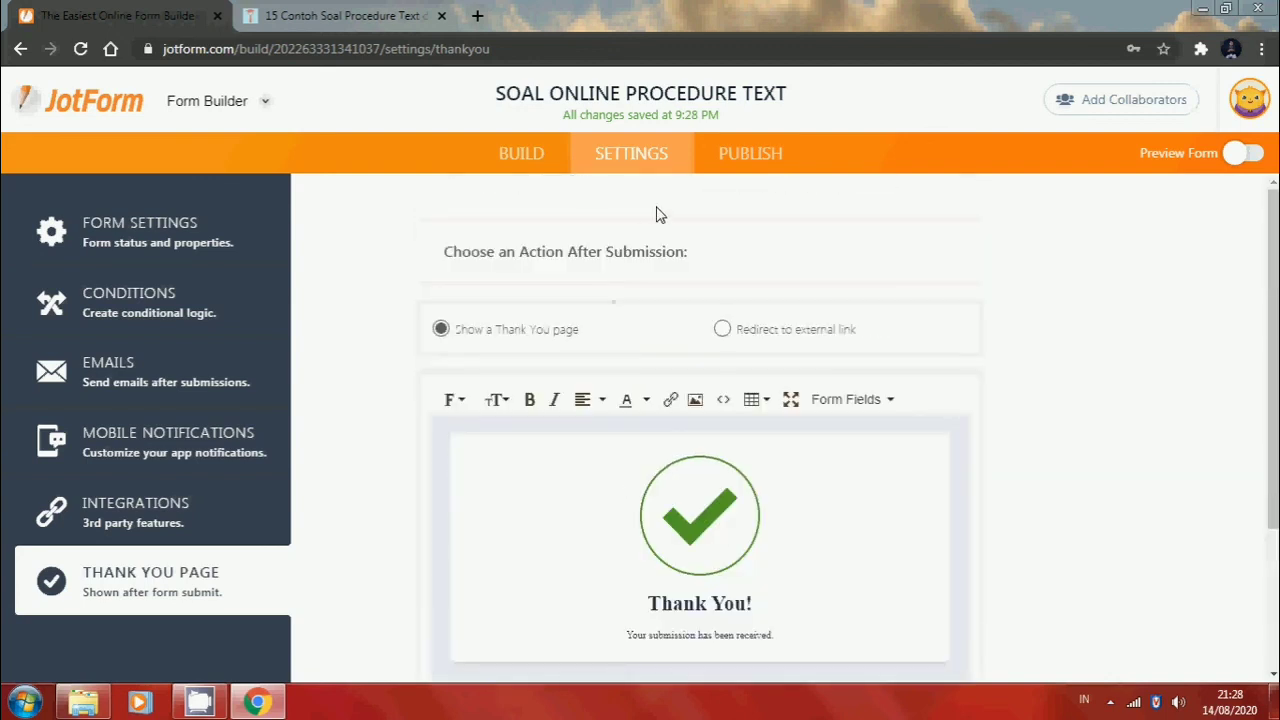
Open the publishing options and copy the form's direct share link and its website embed code
left_click(768, 162)
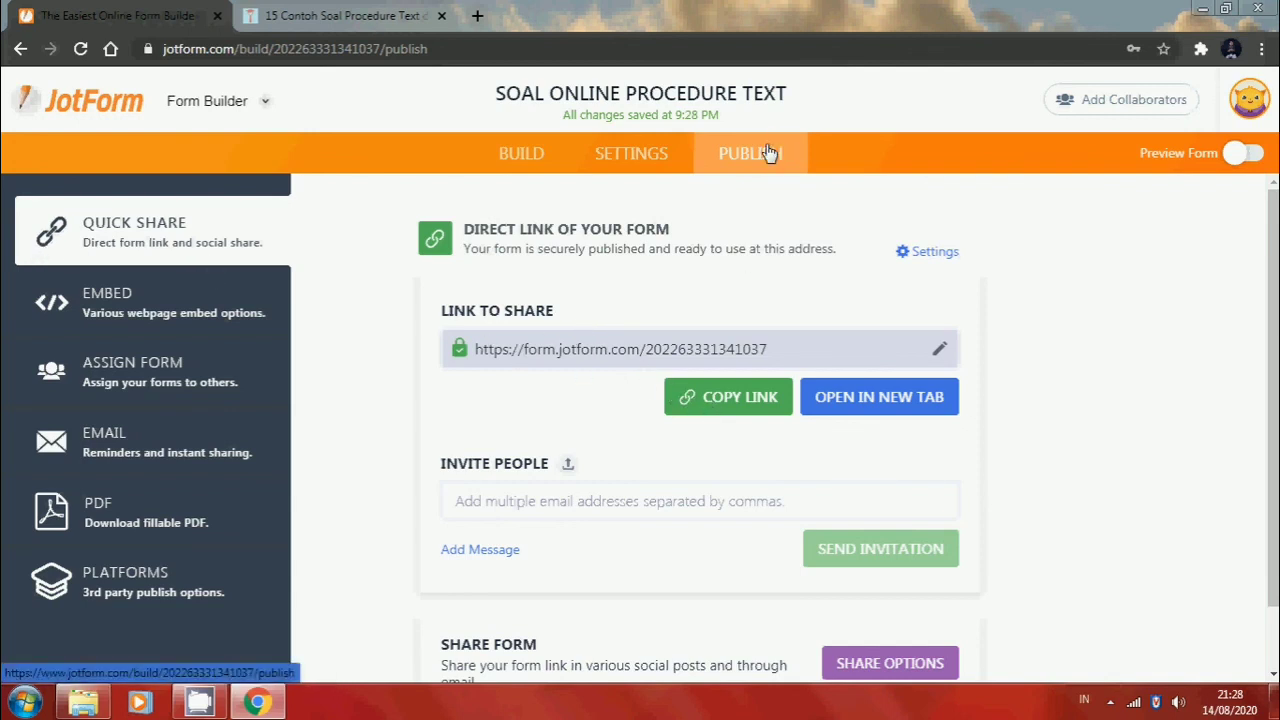
left_click(748, 399)
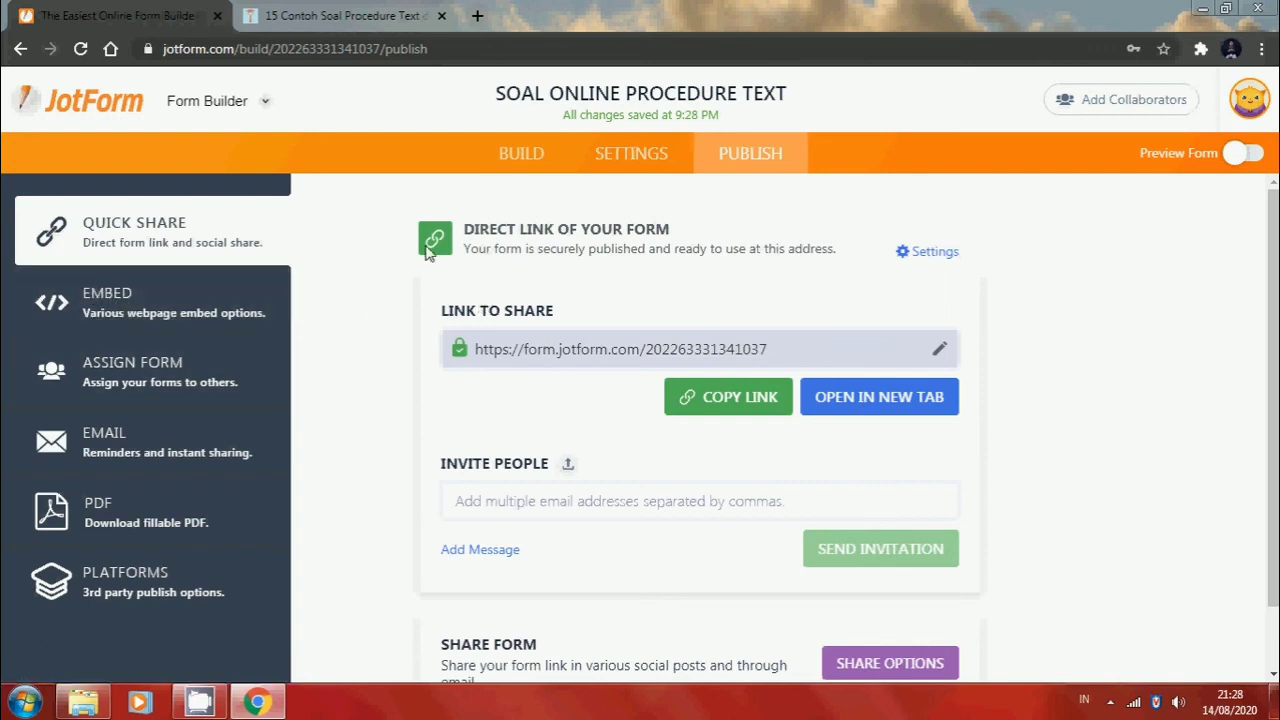
left_click(138, 312)
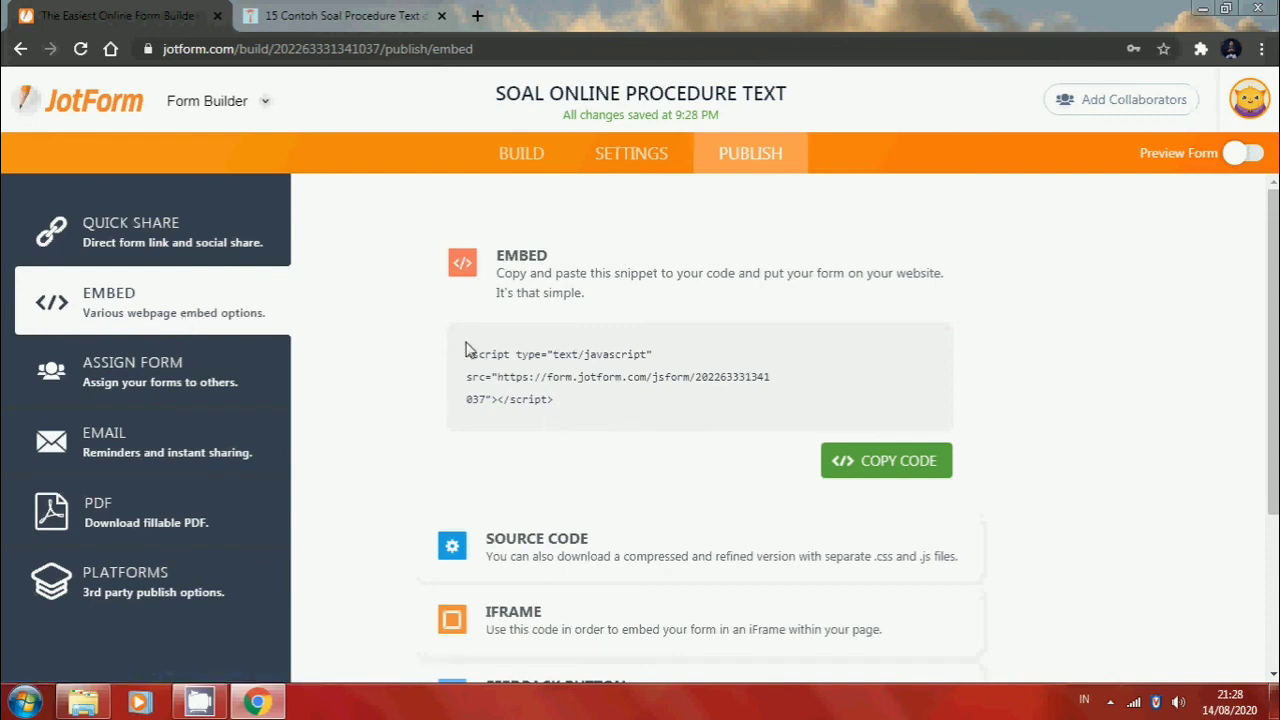
left_click(893, 464)
Go back to the My Forms list and view the submissions of SOAL ONLINE PROCEDURE TEXT
left_click(265, 104)
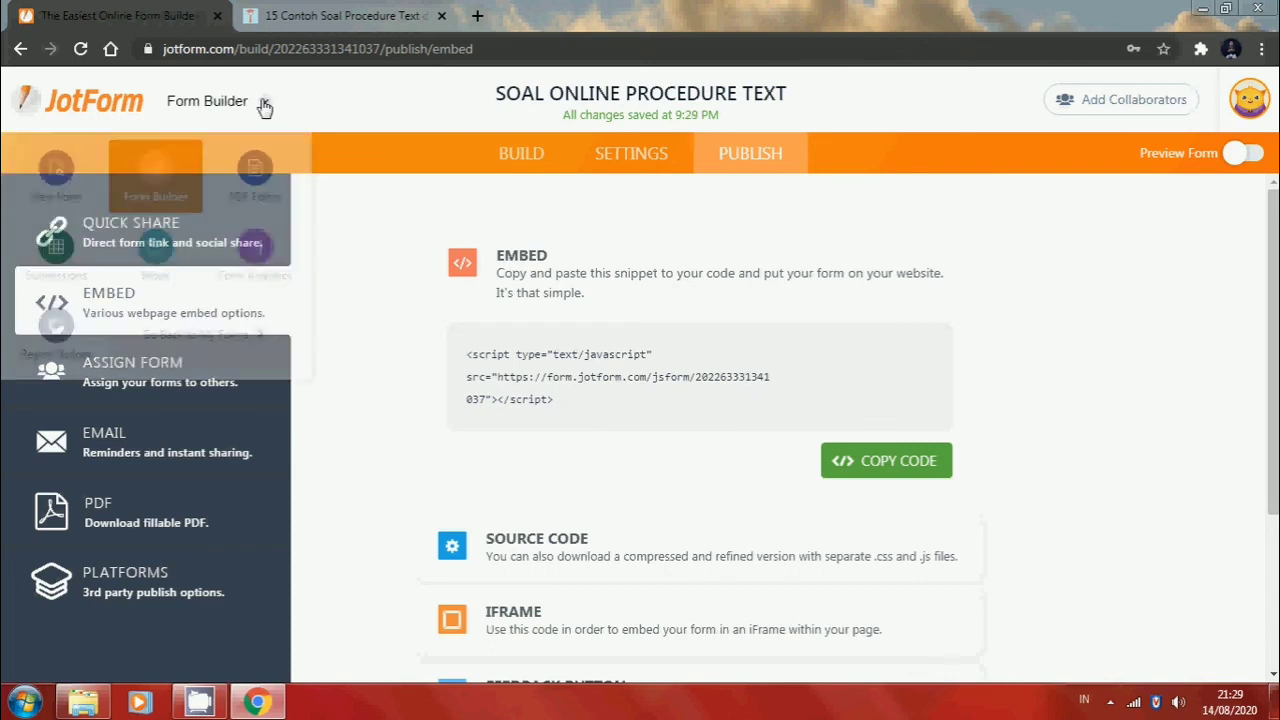
left_click(205, 342)
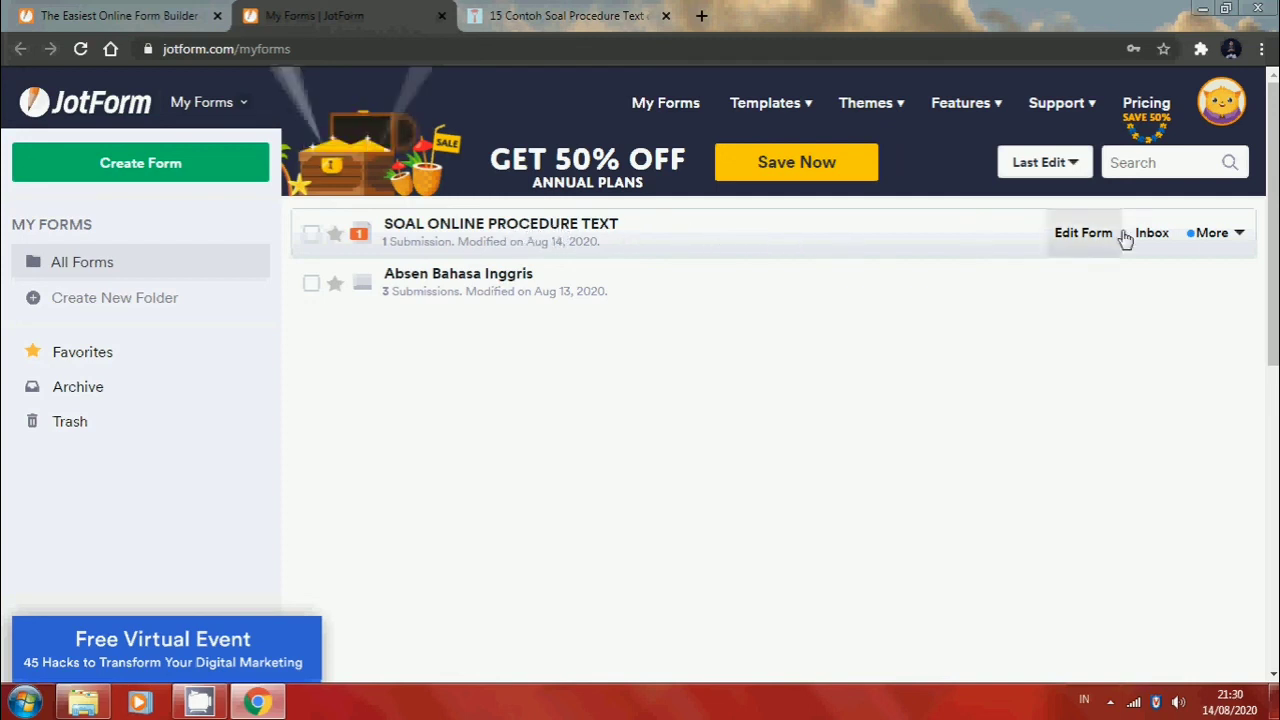
left_click(1240, 240)
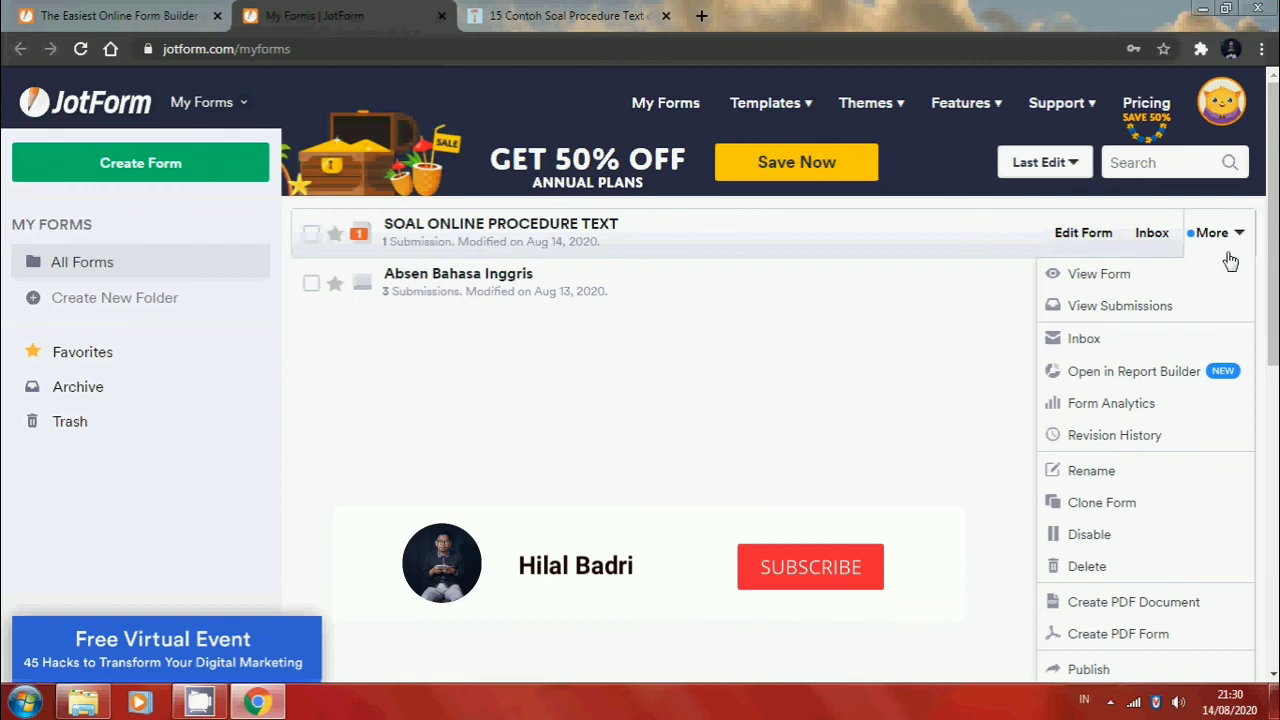
left_click(1160, 308)
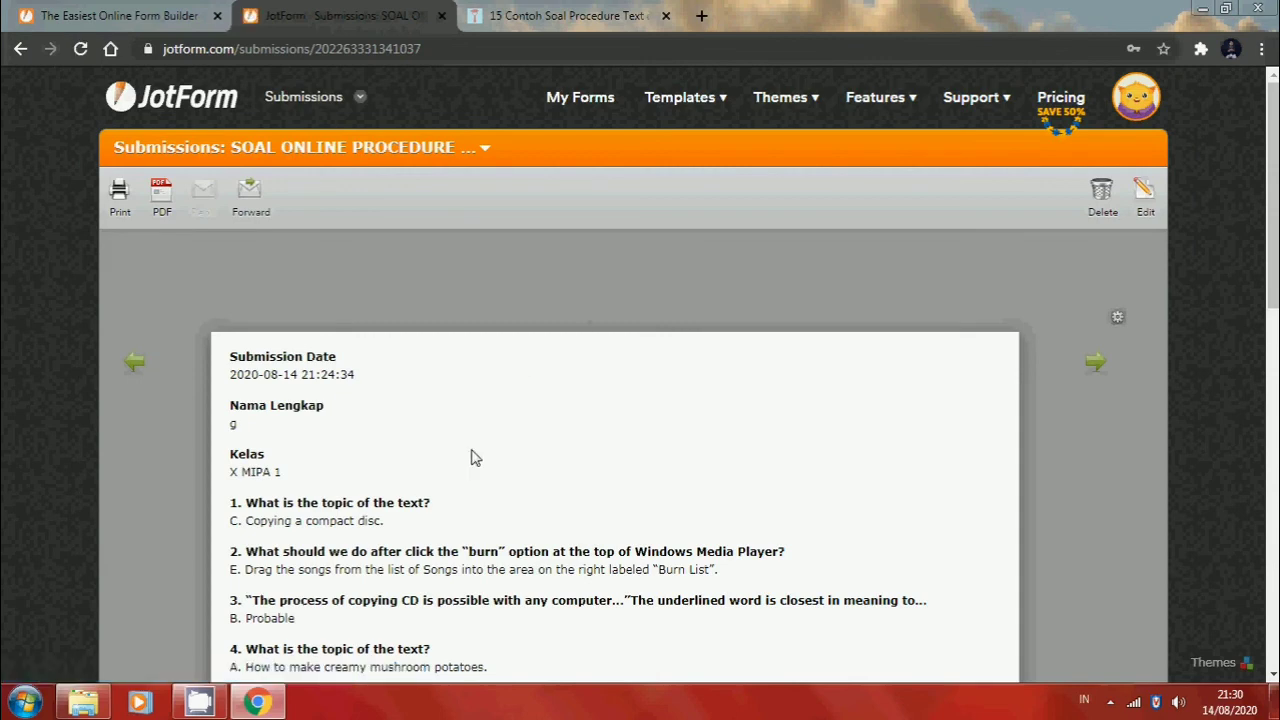
Review the submission's answers and score, the export tools above it, and the submissions table below it
scroll(475, 457, "down", 1)
scroll(475, 457, "down", 1)
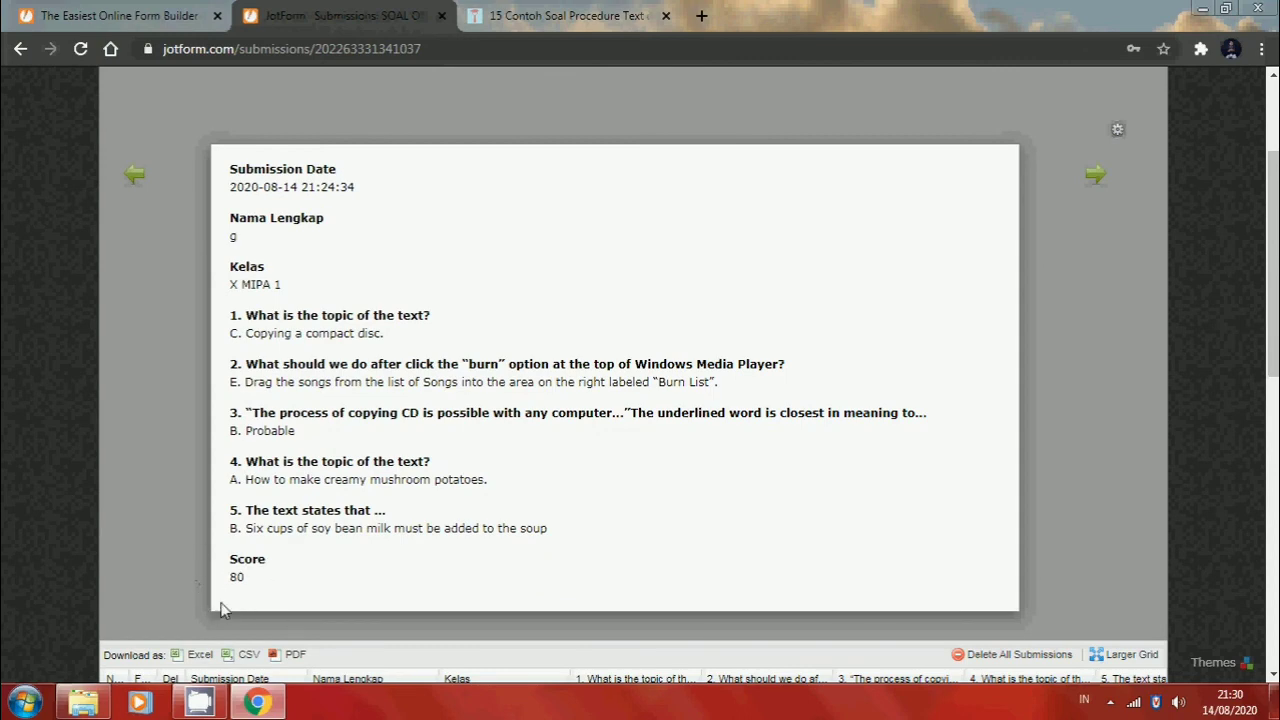
scroll(263, 571, "down", 3)
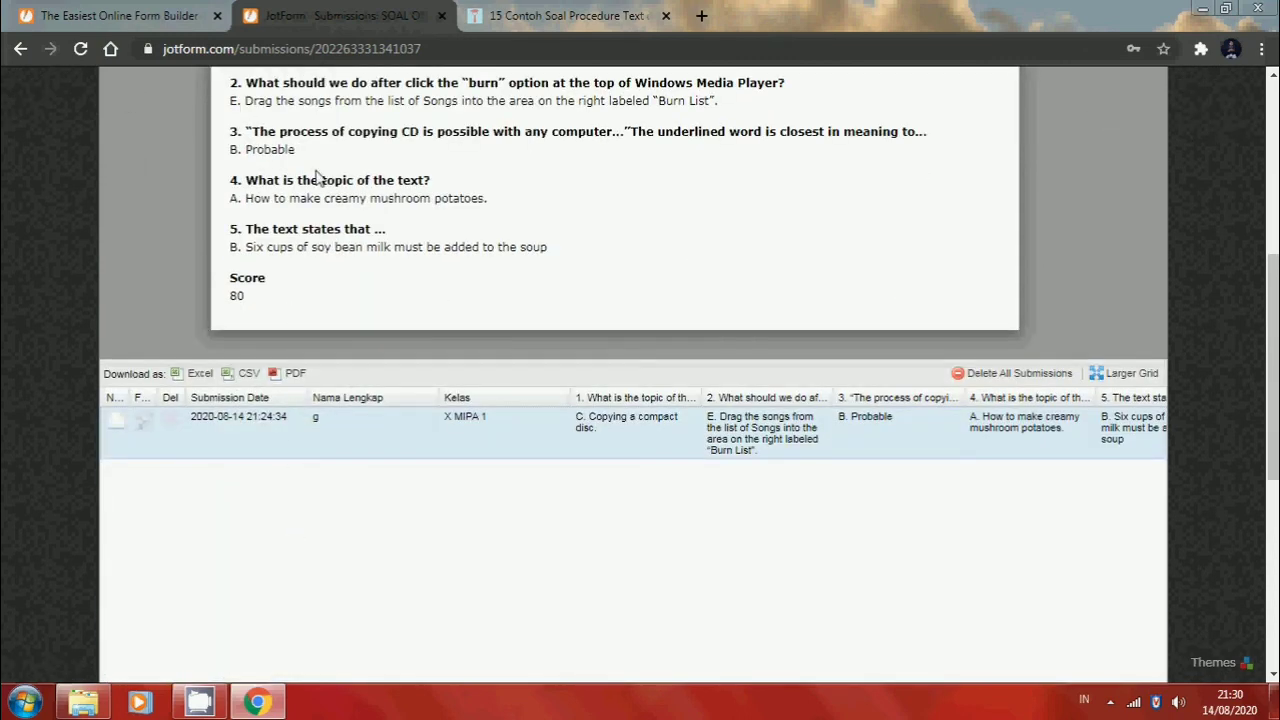
scroll(277, 302, "up", 3)
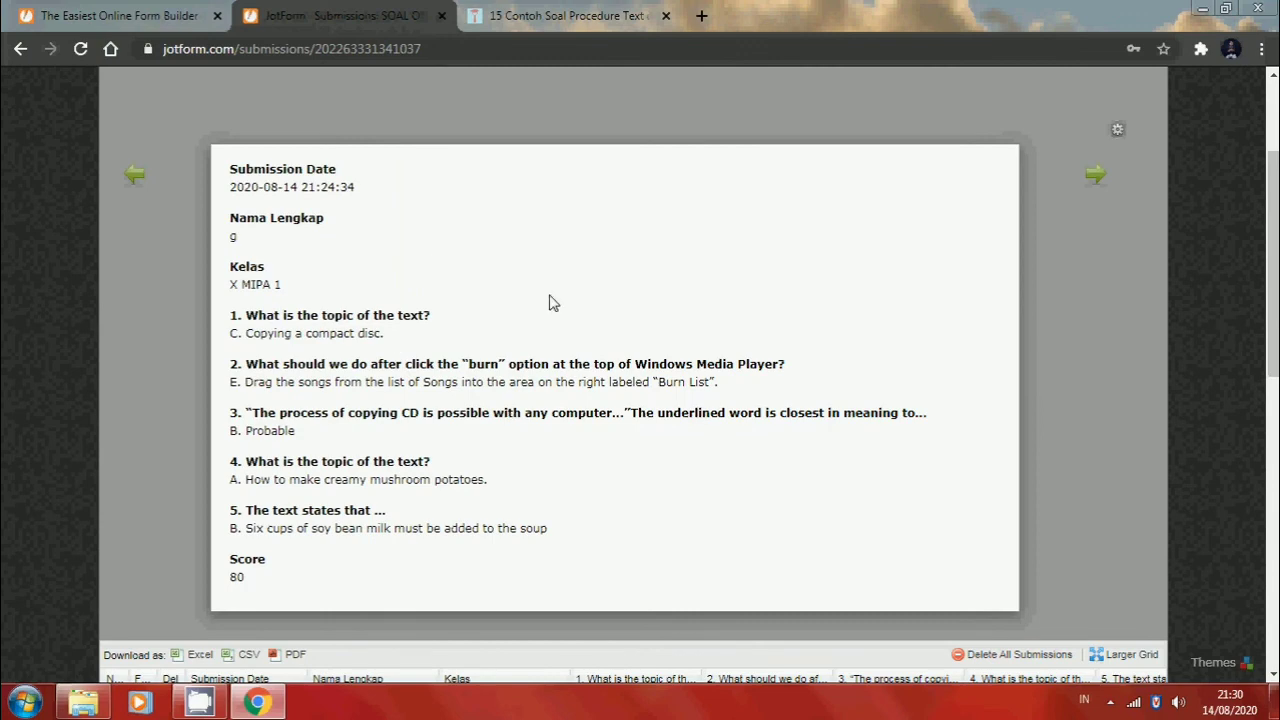
scroll(240, 310, "up", 2)
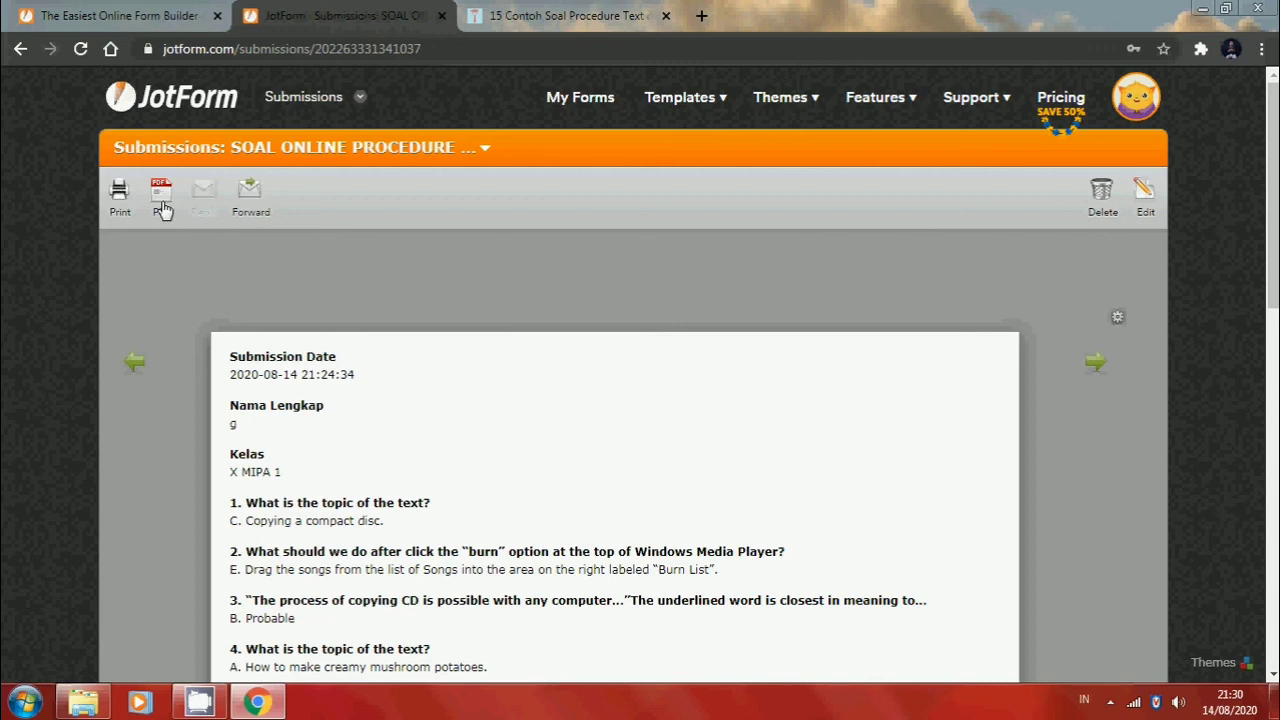
scroll(250, 400, "down", 2)
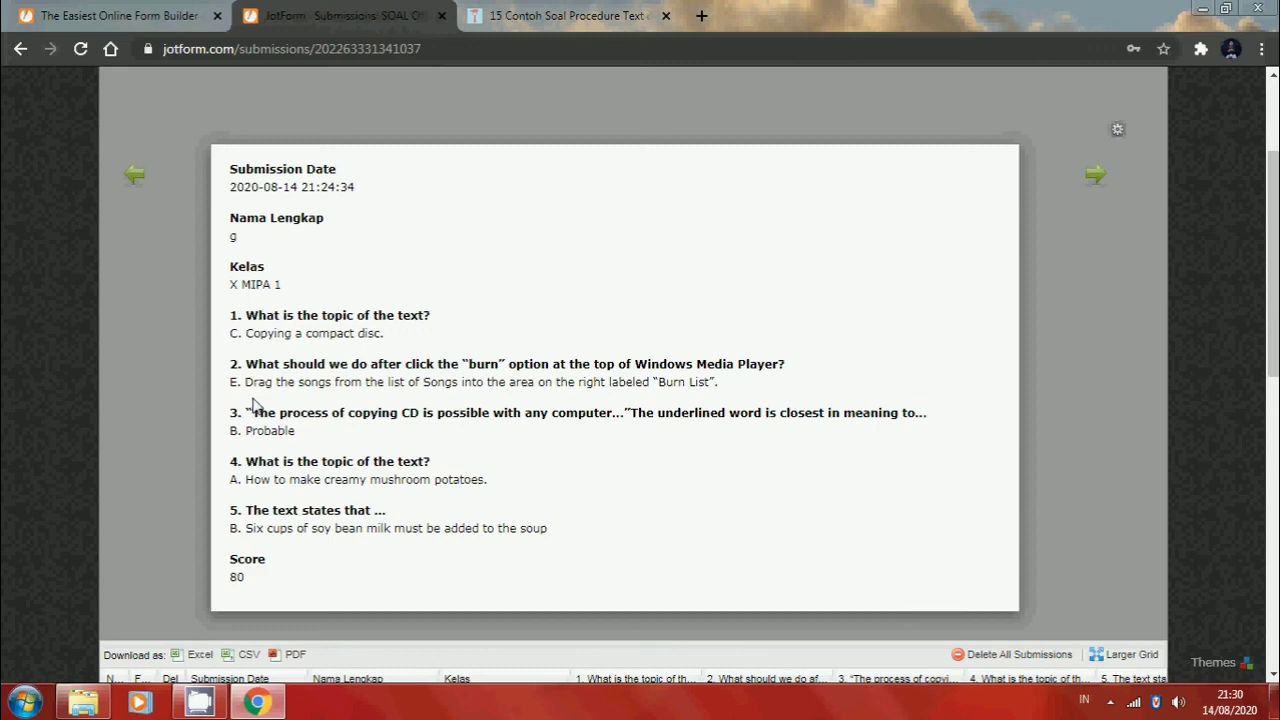
scroll(253, 403, "down", 2)
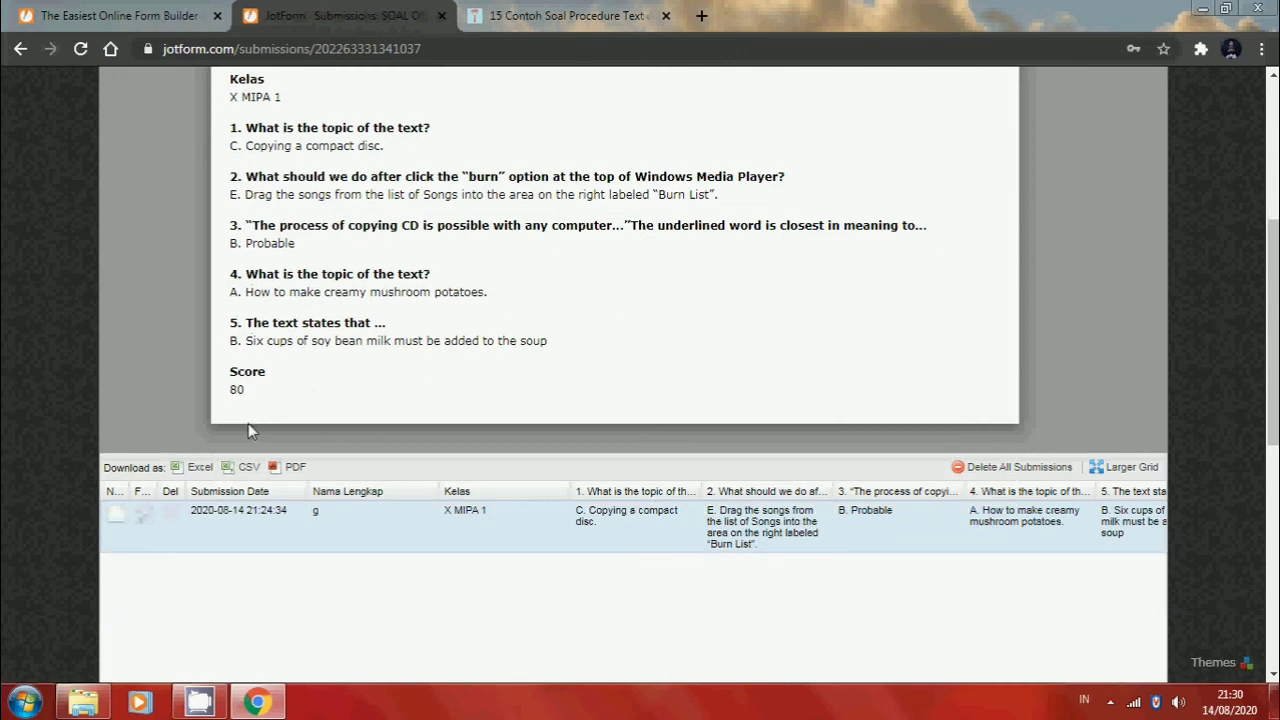
Download the form's submissions as an Excel file and open the downloaded workbook in Microsoft Excel
scroll(228, 492, "down", 2)
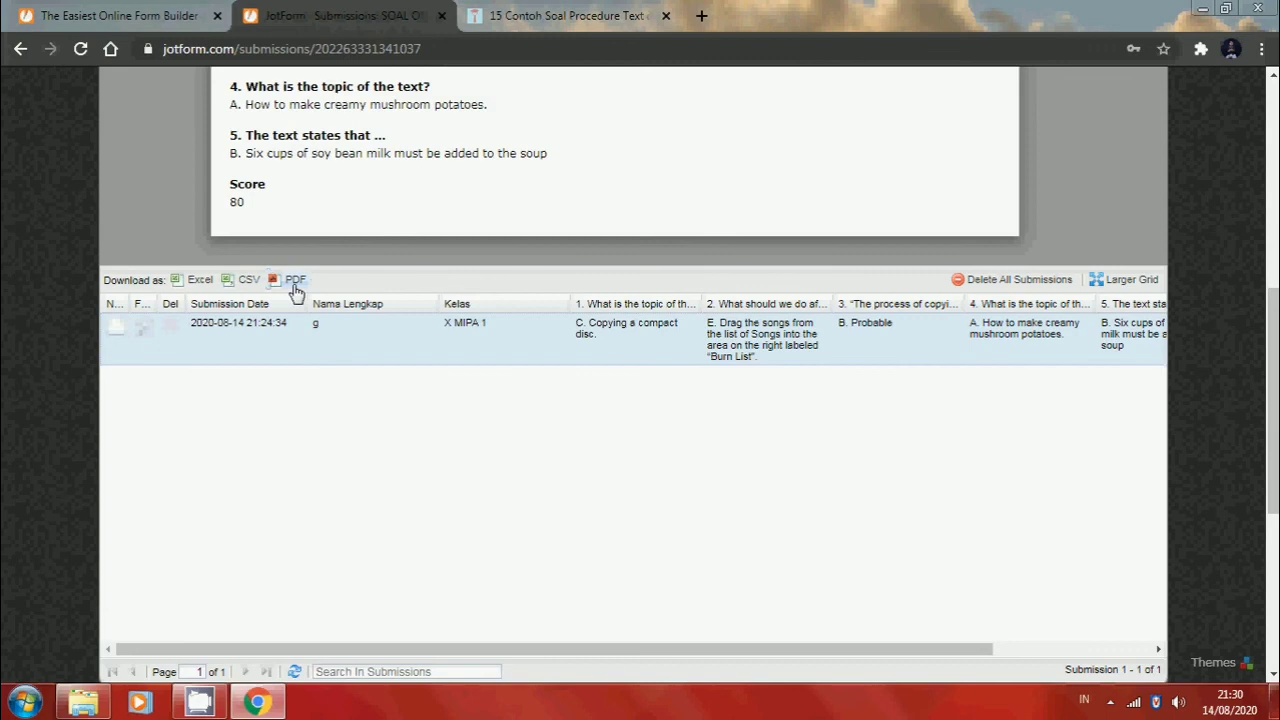
left_click(200, 281)
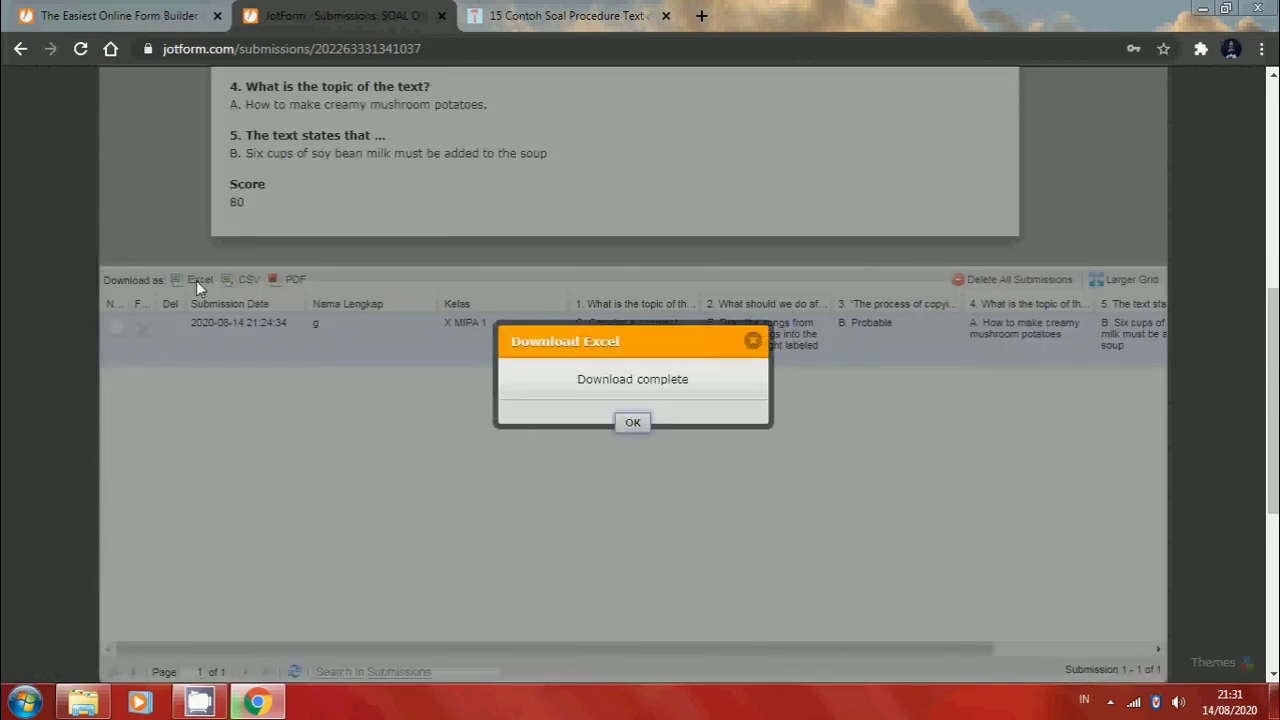
left_click(633, 423)
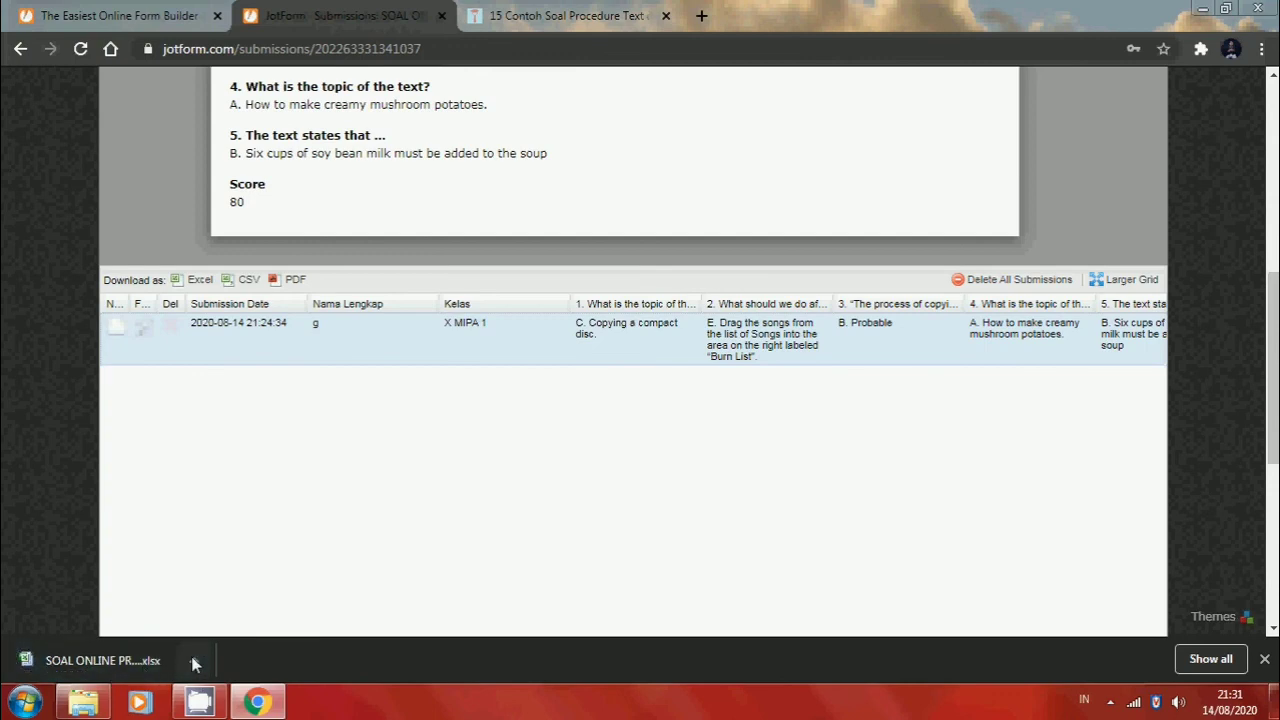
left_click(137, 668)
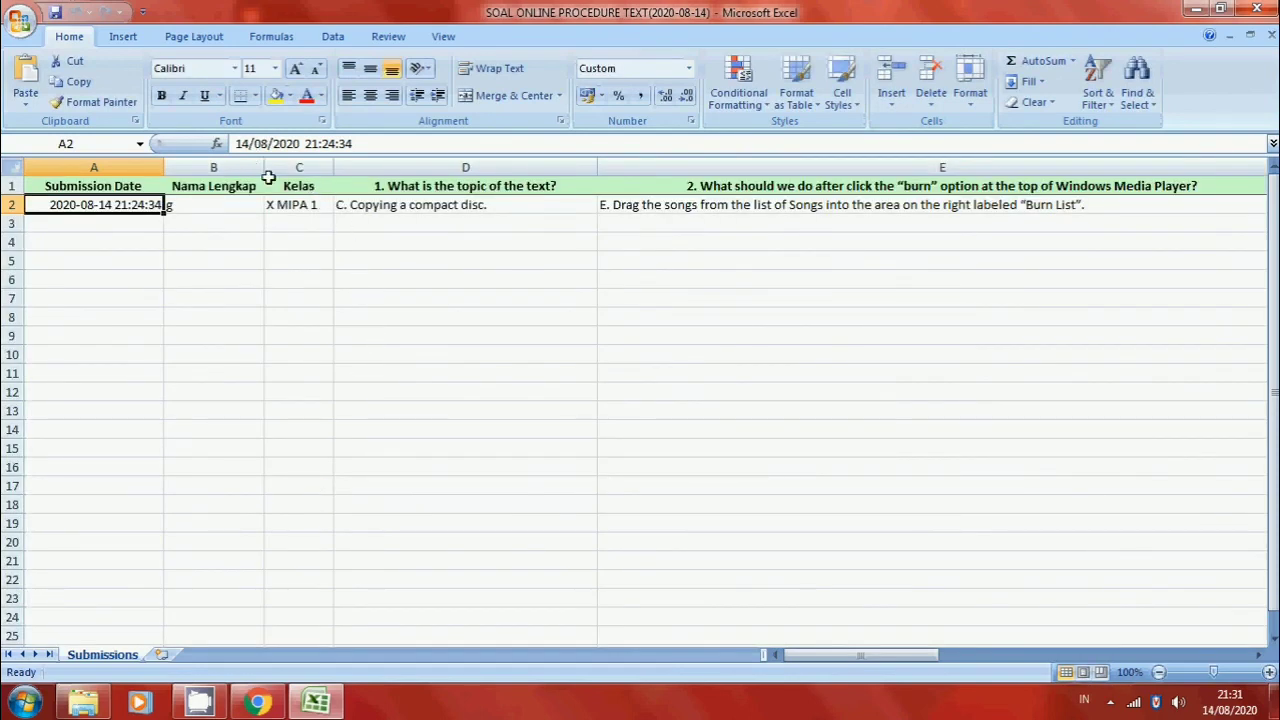
Check the name, class and score cells of the submission in the workbook, and minimize the Excel and browser windows
left_click(185, 204)
left_click(327, 210)
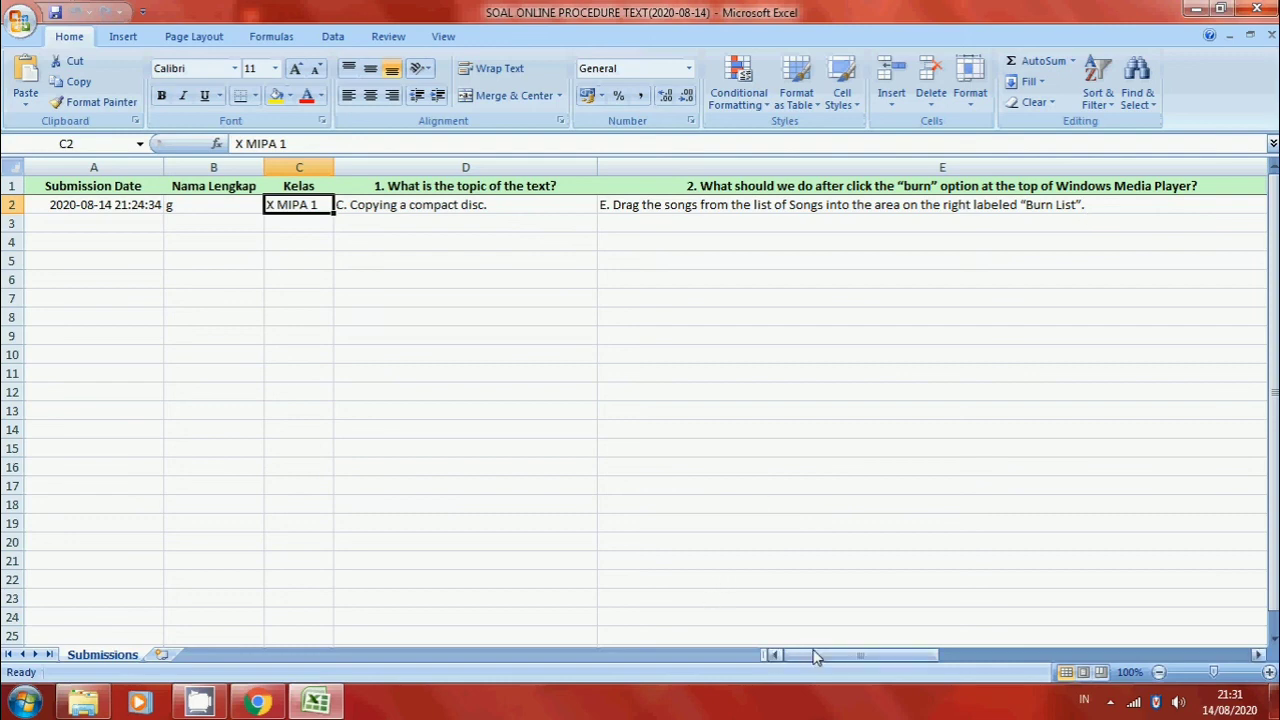
left_click_drag(833, 655, 1206, 609)
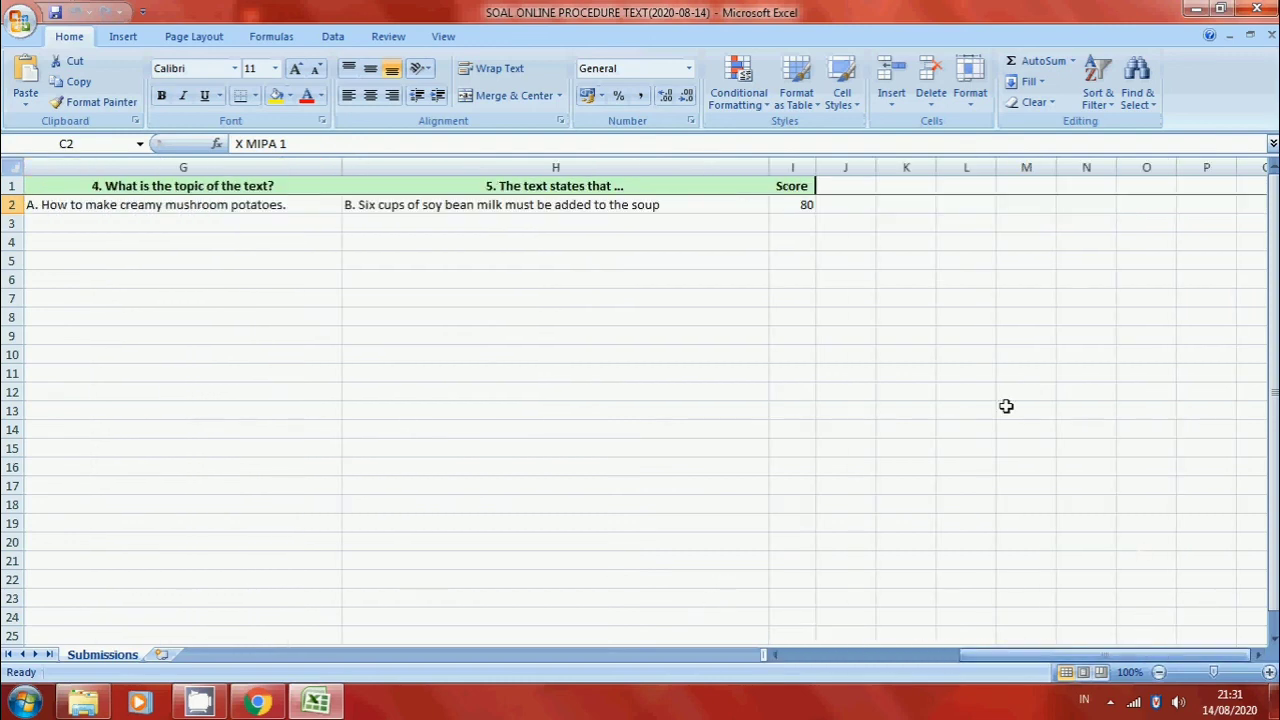
left_click(805, 203)
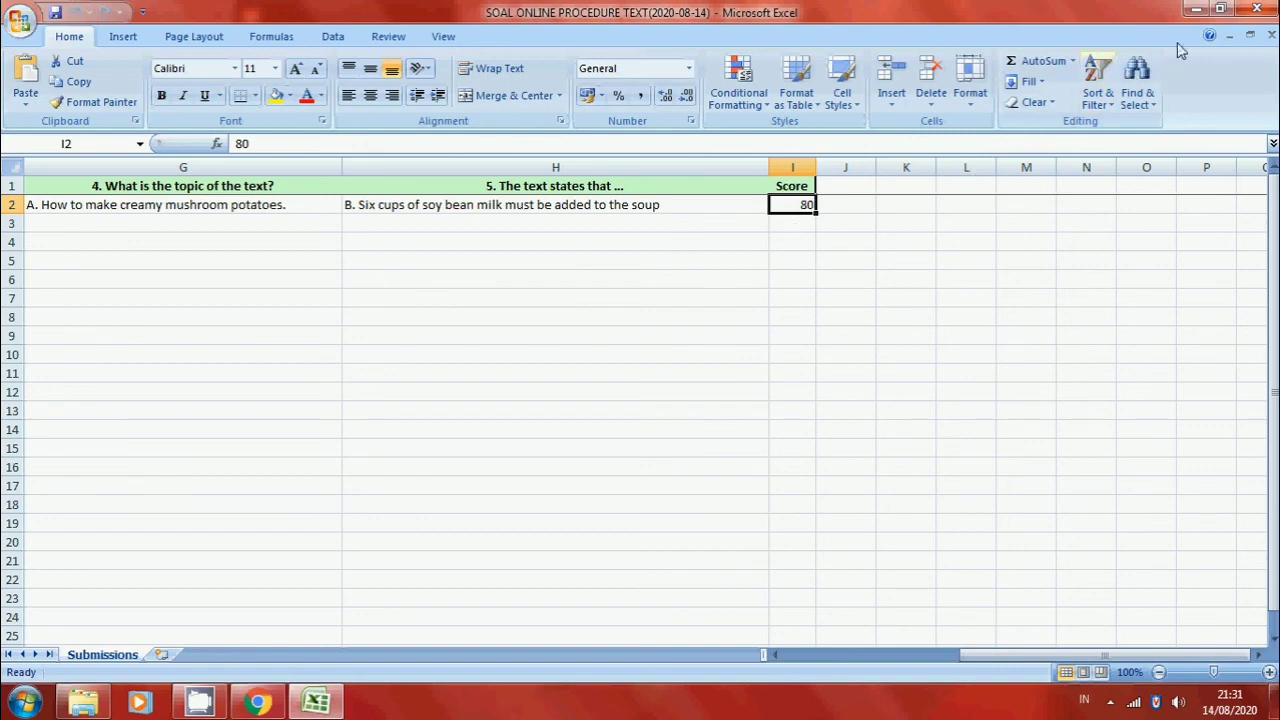
left_click(1197, 10)
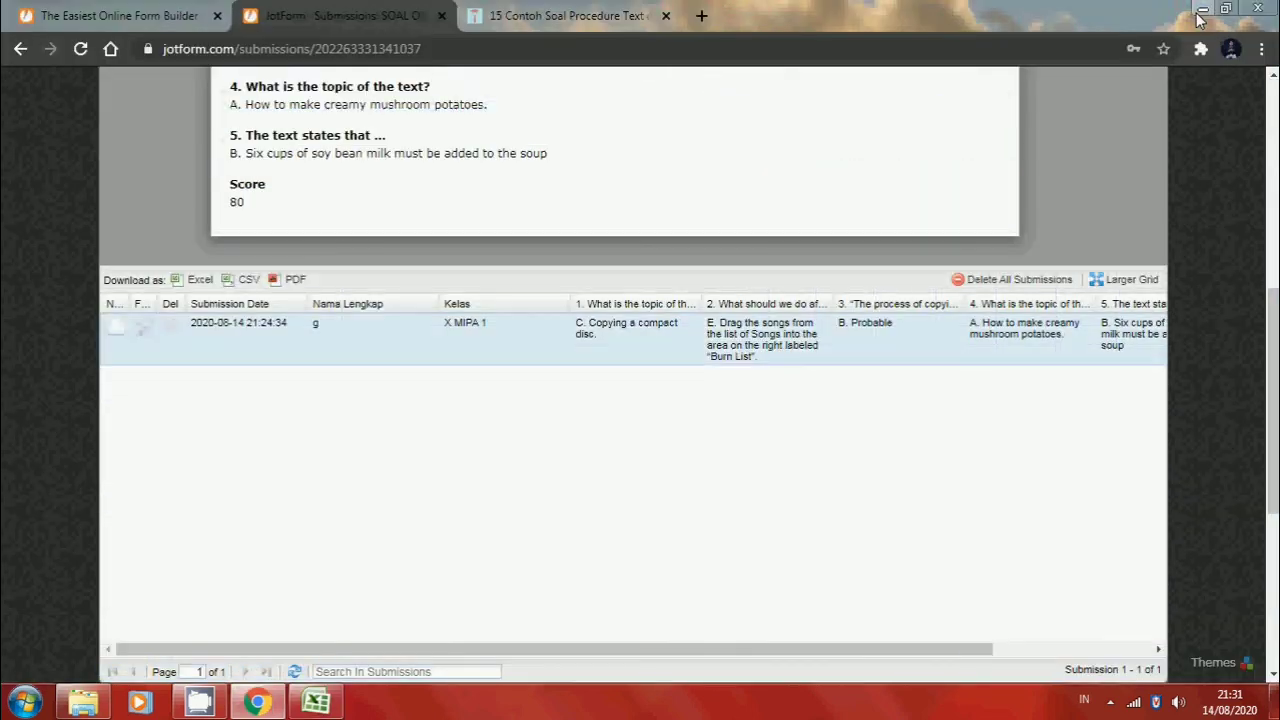
left_click(1204, 9)
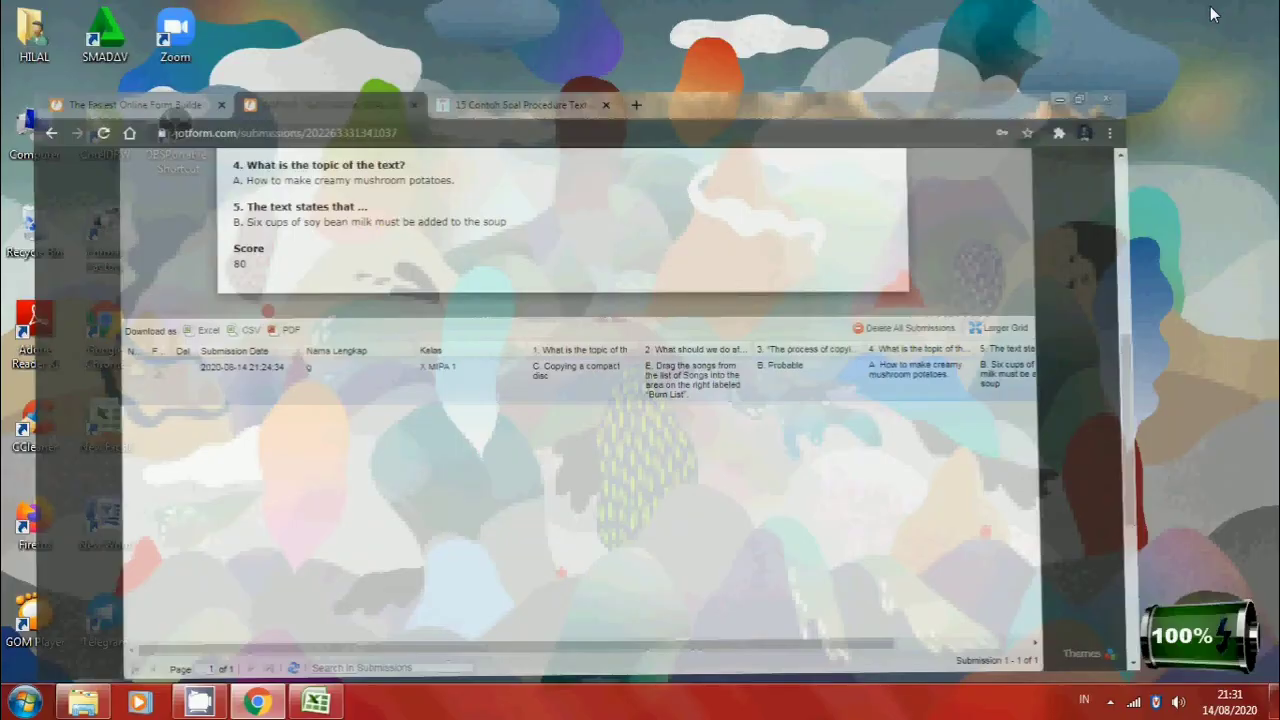